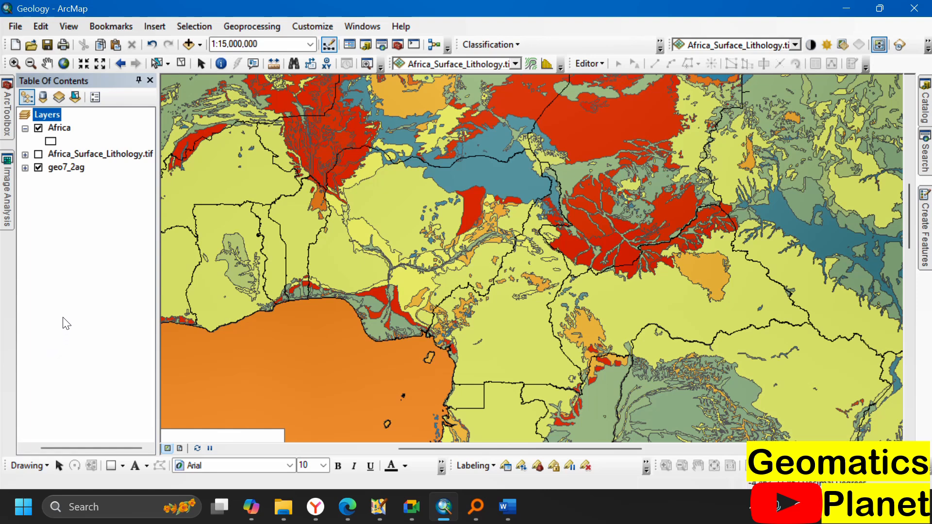
# - Launch SNAP Desktop, dismiss the EOMasters Toolbox Pro license dialog and continue with the invalid modules disabled
pyautogui.click(6, 104)
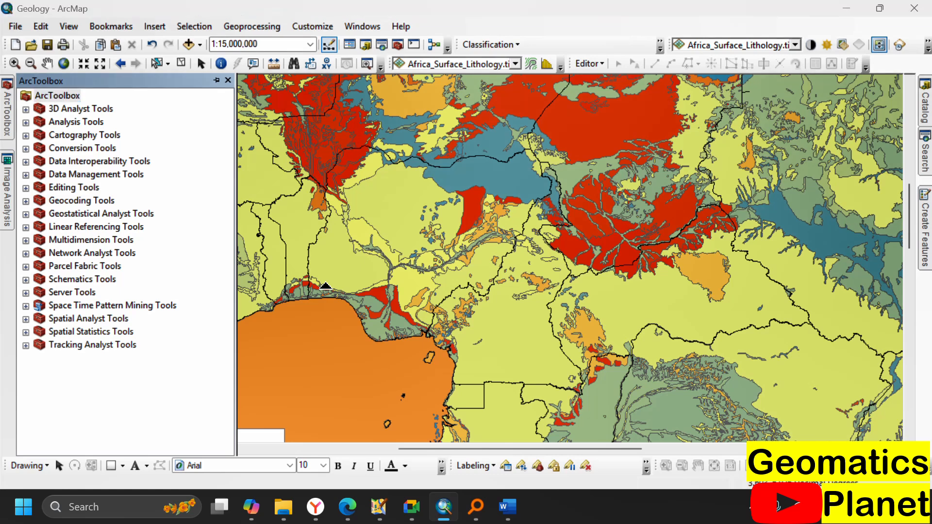
pyautogui.press('super')
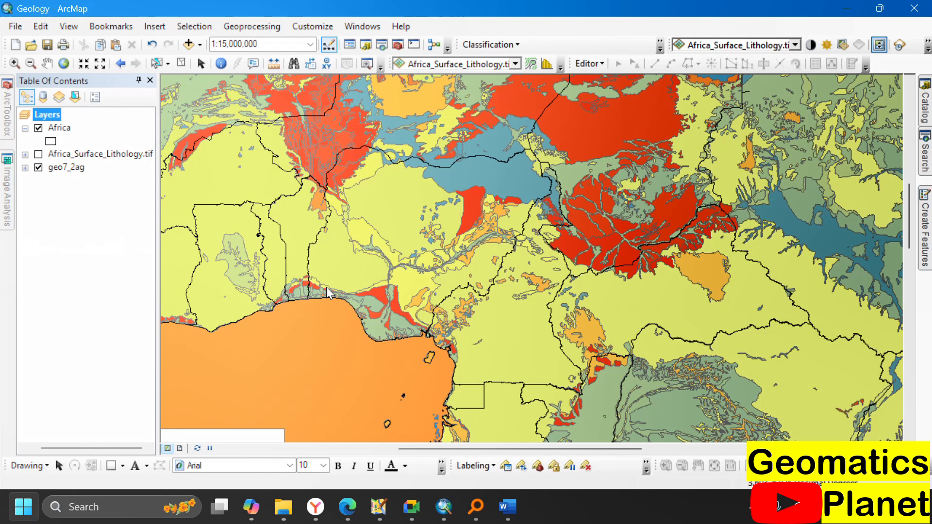
pyautogui.press('super')
pyautogui.write('snap')
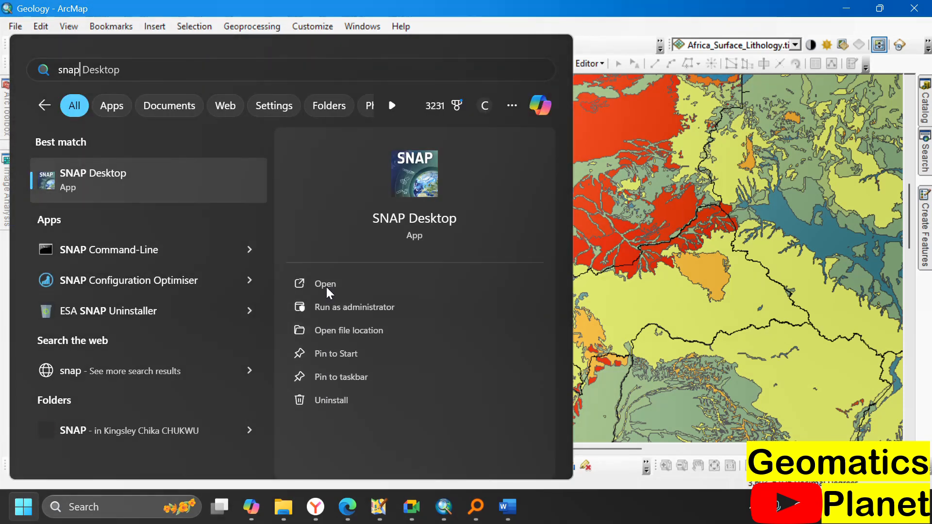
pyautogui.click(197, 179)
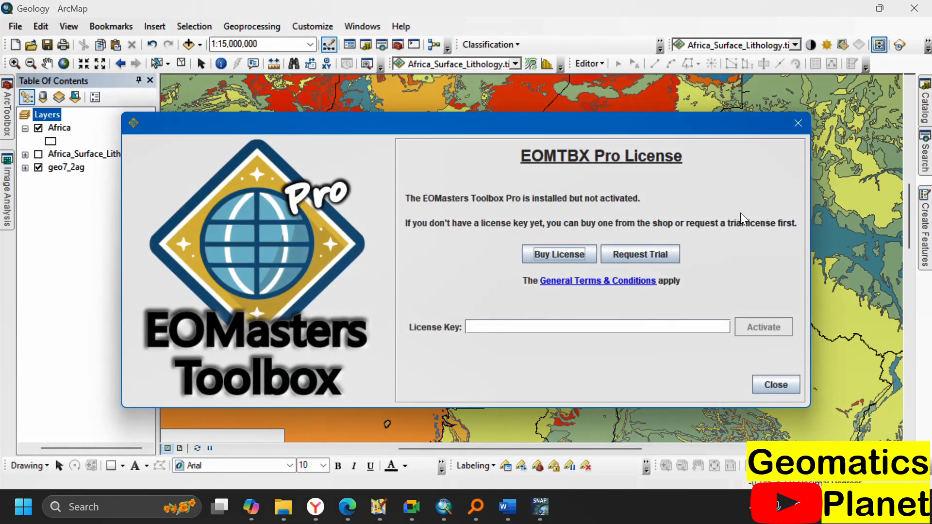
pyautogui.click(773, 381)
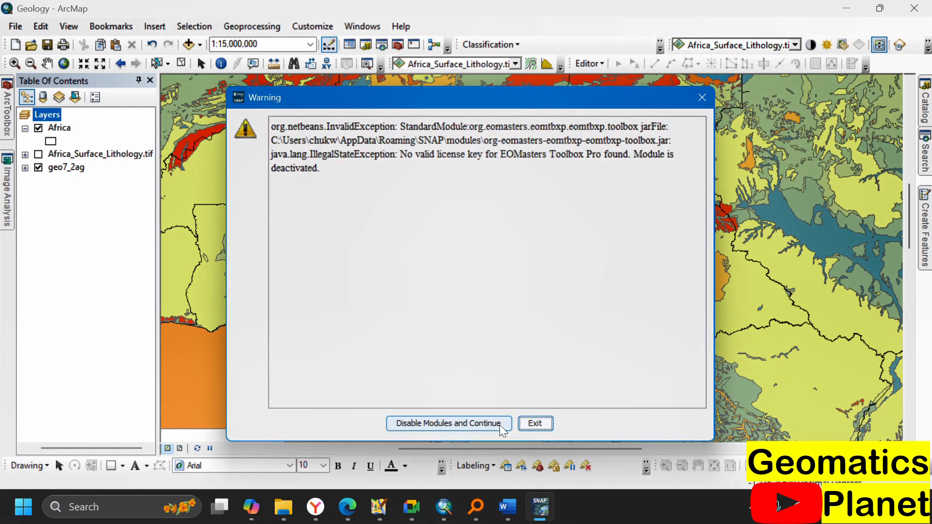
pyautogui.click(505, 423)
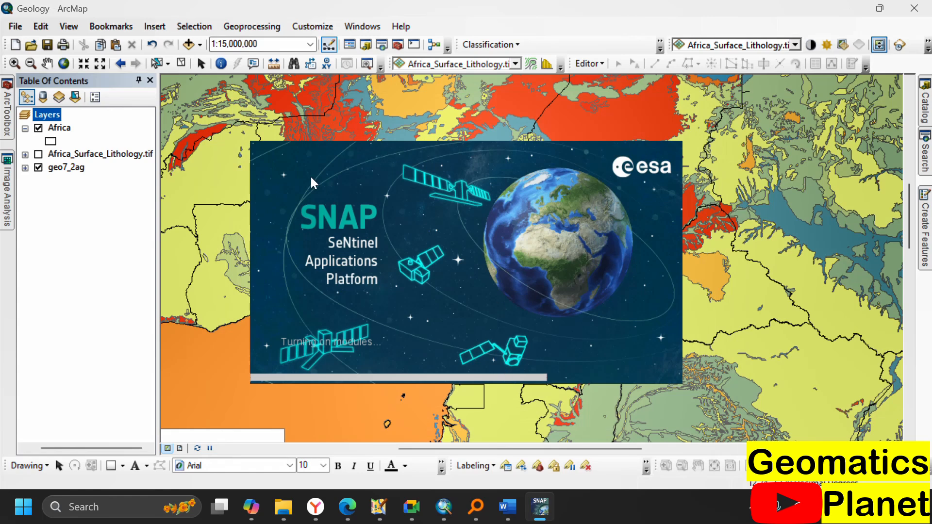
# - Examine the Hydrology and Surface toolsets under Spatial Analyst Tools in ArcToolbox
pyautogui.click(8, 111)
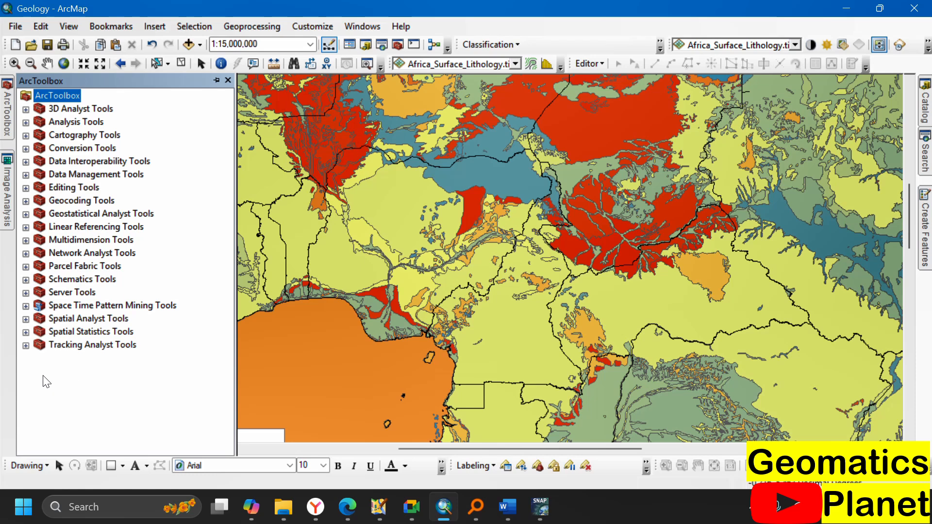
pyautogui.click(26, 319)
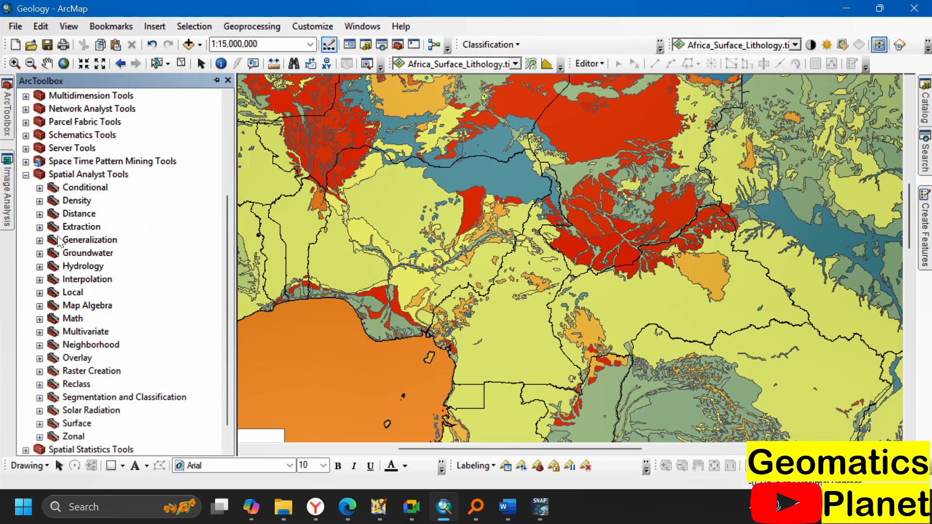
pyautogui.click(38, 266)
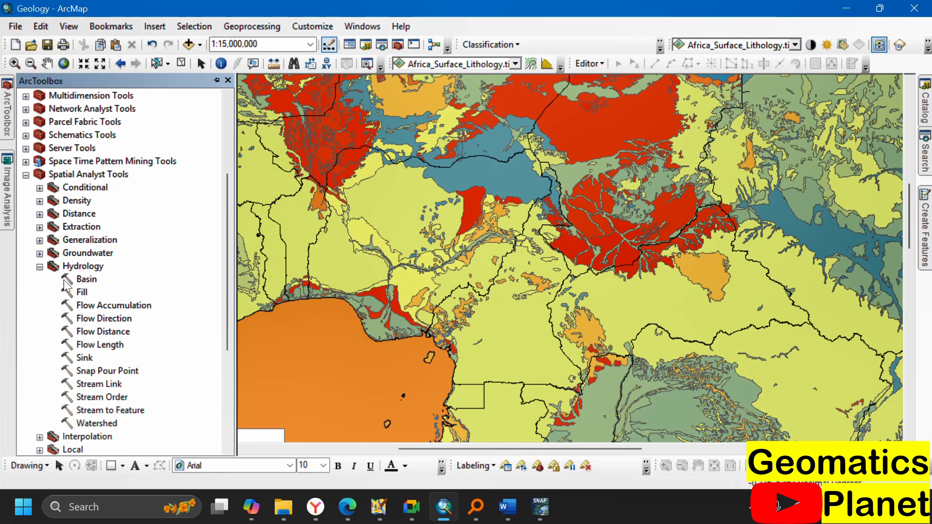
pyautogui.click(40, 266)
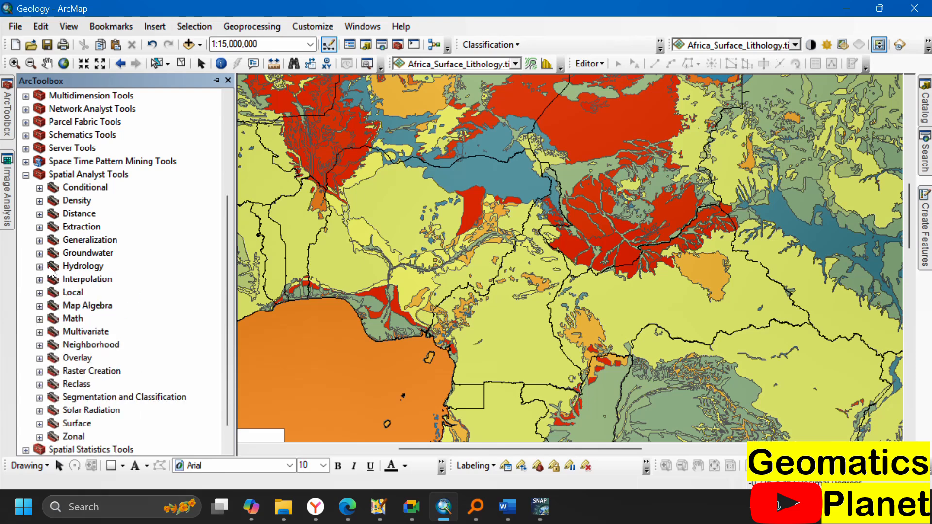
pyautogui.scroll(-1, 27, 371)
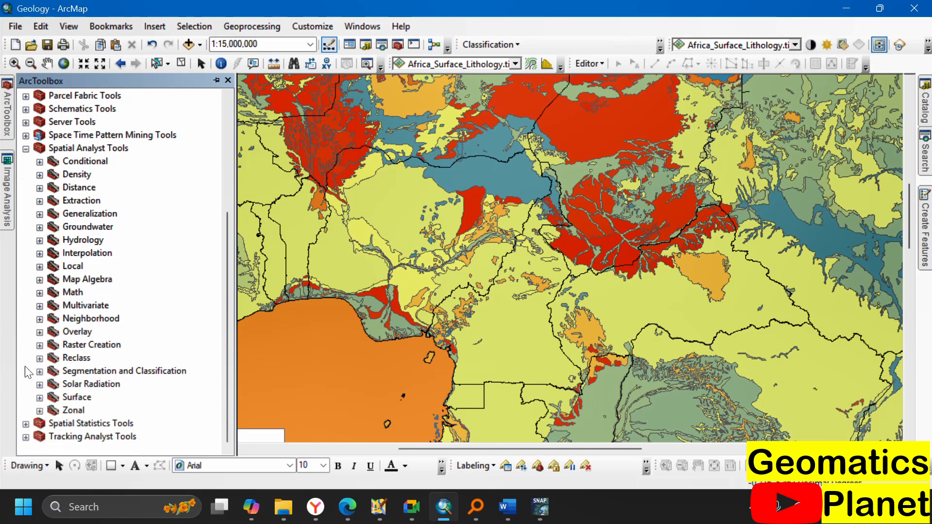
pyautogui.click(40, 397)
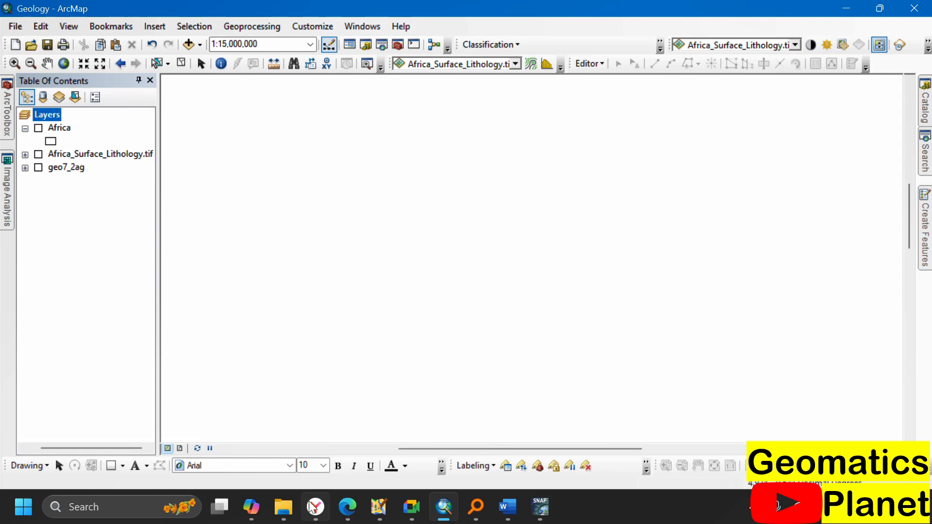
# - Copy the path of the N005E005_N010E010 folder from File Explorer and open that folder in ArcMap's Add Data dialog
pyautogui.click(284, 507)
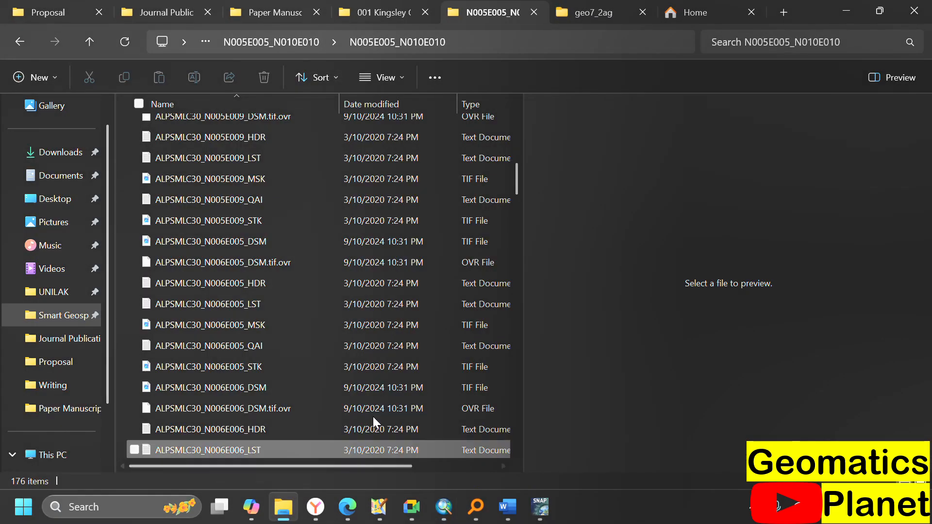
pyautogui.click(575, 42)
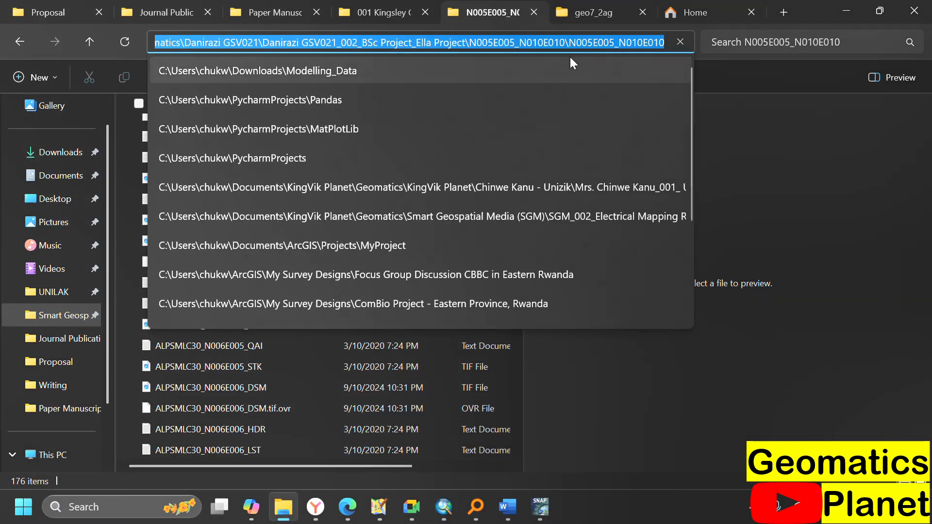
pyautogui.click(443, 507)
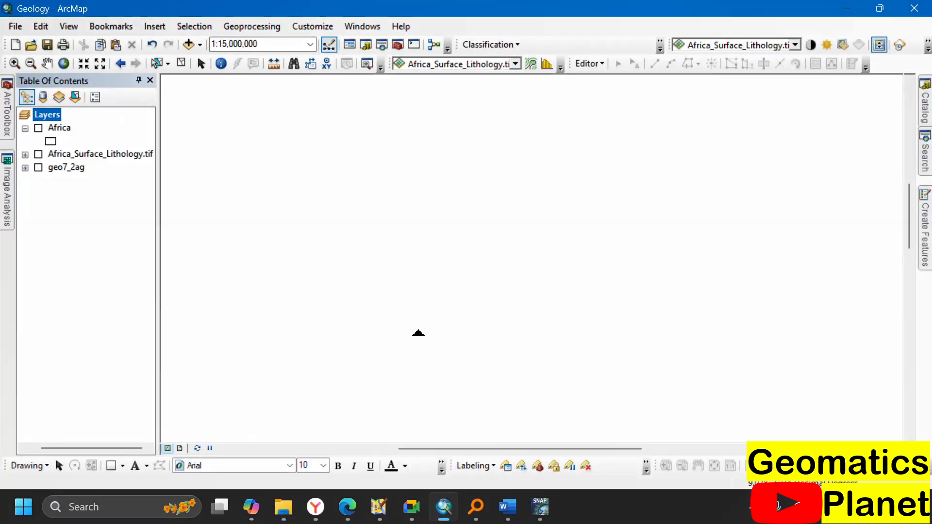
pyautogui.click(188, 45)
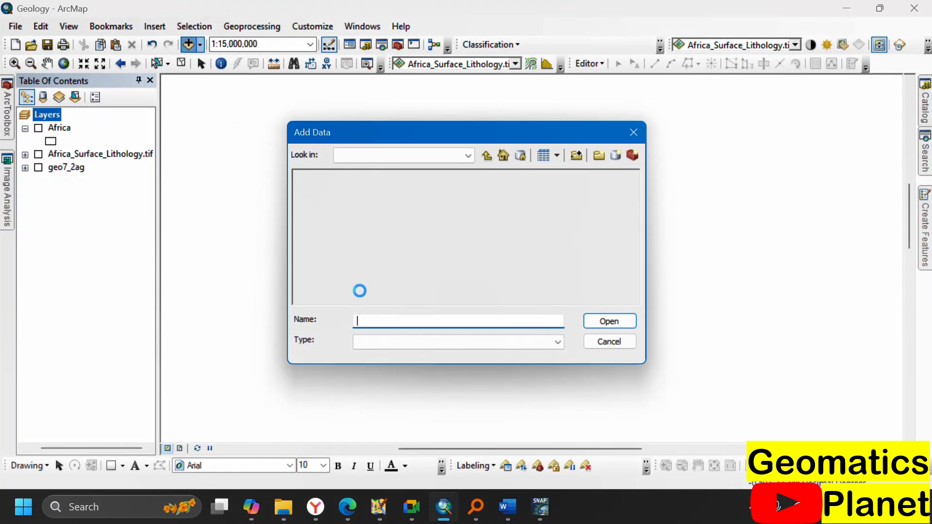
pyautogui.hotkey('ctrl', 'v')
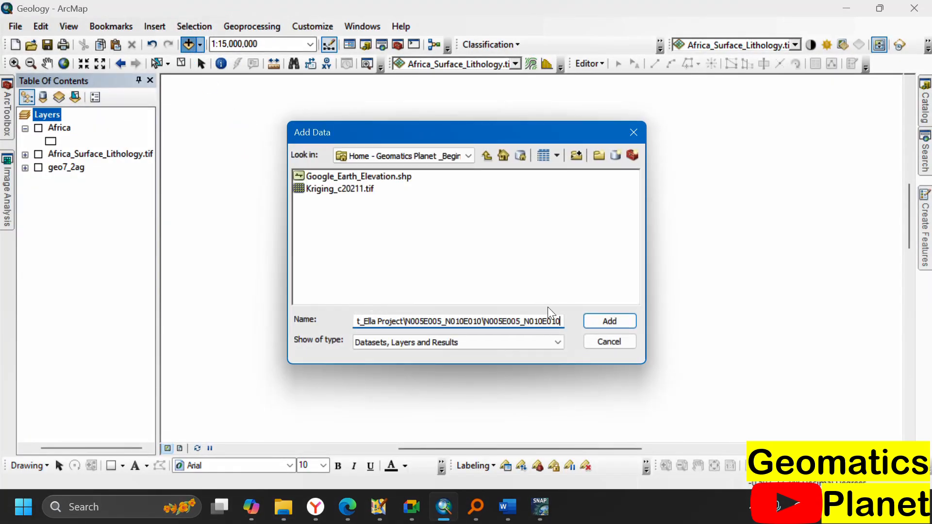
pyautogui.click(587, 321)
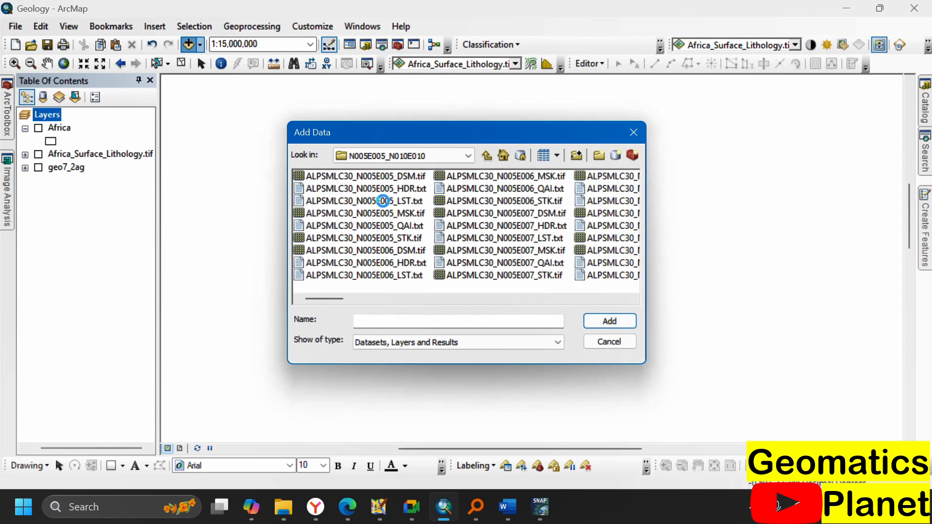
# - Select the five ALPSMLC30 DSM.tif tiles from N005E005 through N005E009 for adding to the map
pyautogui.click(405, 177)
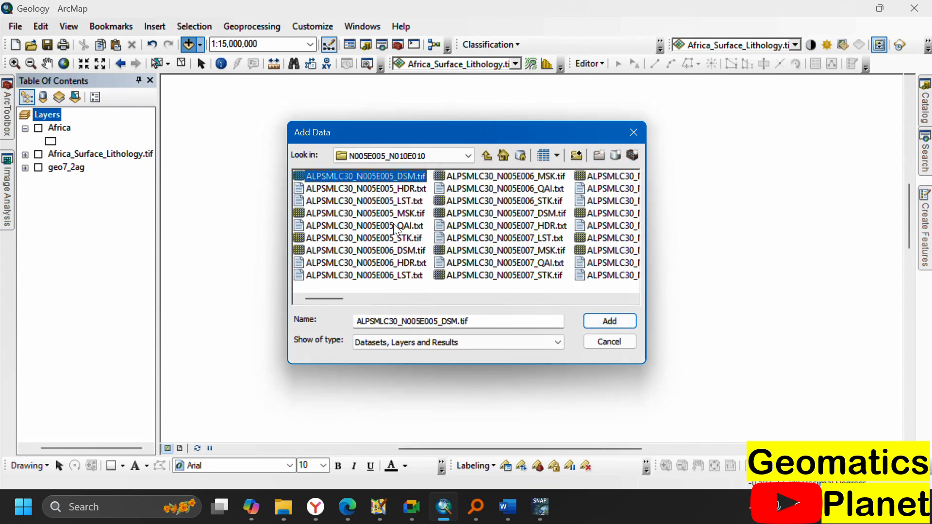
pyautogui.keyDown('ctrl'); pyautogui.click(404, 251); pyautogui.keyUp('ctrl')
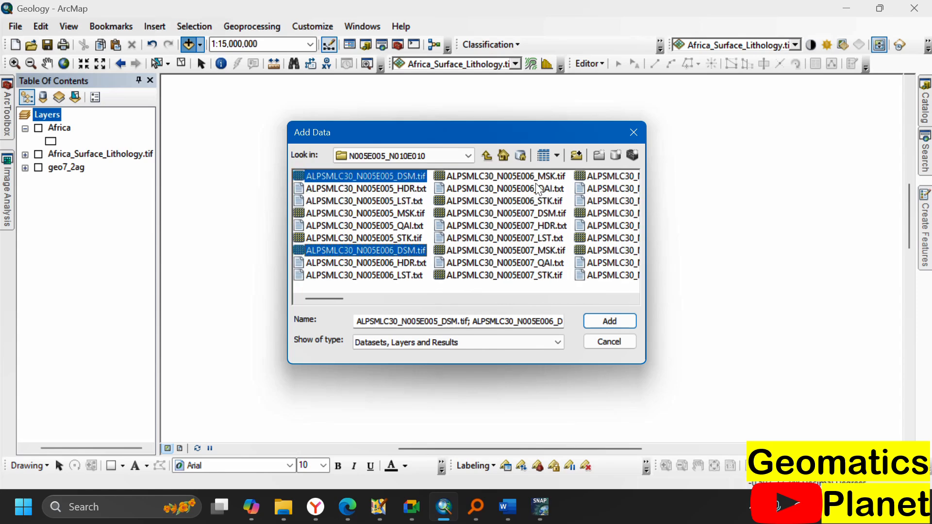
pyautogui.keyDown('ctrl'); pyautogui.click(546, 213); pyautogui.keyUp('ctrl')
pyautogui.scroll(-1, 540, 286)
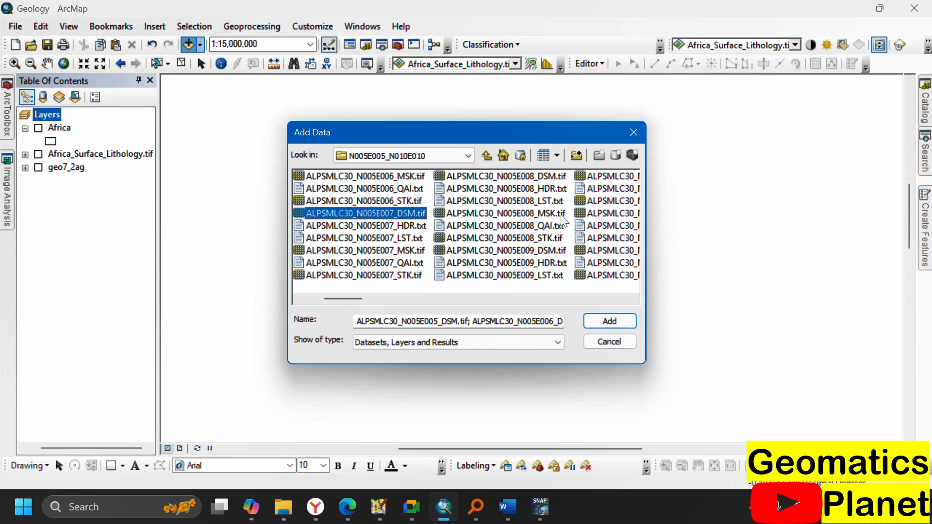
pyautogui.keyDown('ctrl'); pyautogui.click(553, 178); pyautogui.keyUp('ctrl')
pyautogui.keyDown('ctrl'); pyautogui.click(549, 251); pyautogui.keyUp('ctrl')
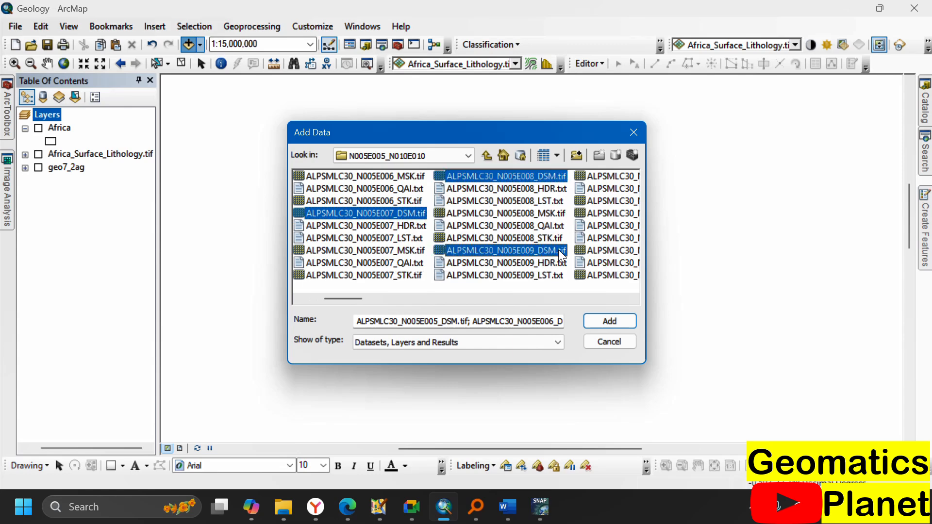
# - Extend the file selection with the five DSM.tif tiles from N006E005 through N006E009
pyautogui.scroll(-2, 547, 262)
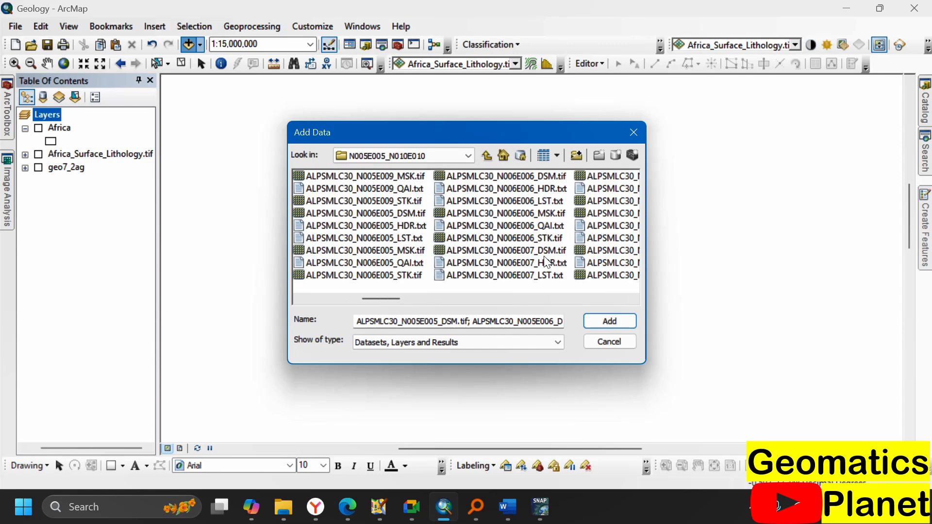
pyautogui.keyDown('ctrl'); pyautogui.click(406, 215); pyautogui.keyUp('ctrl')
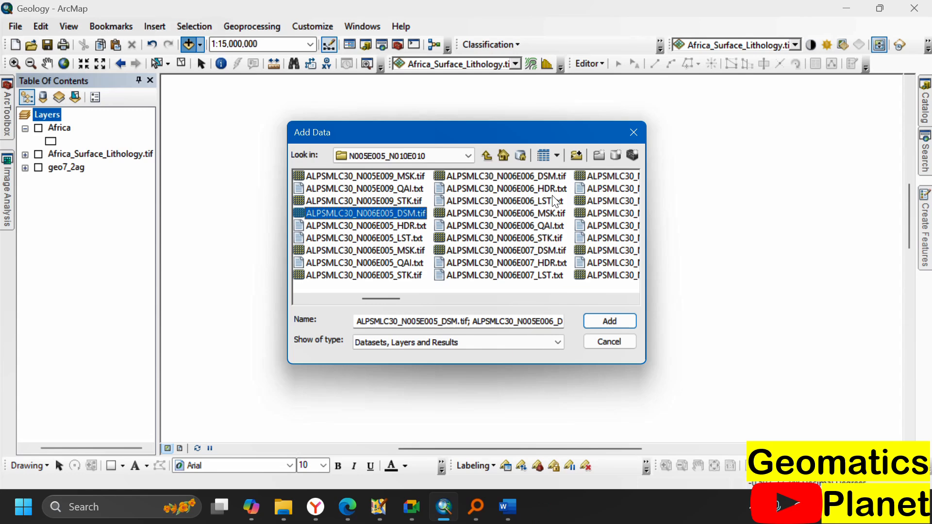
pyautogui.keyDown('ctrl'); pyautogui.click(551, 177); pyautogui.keyUp('ctrl')
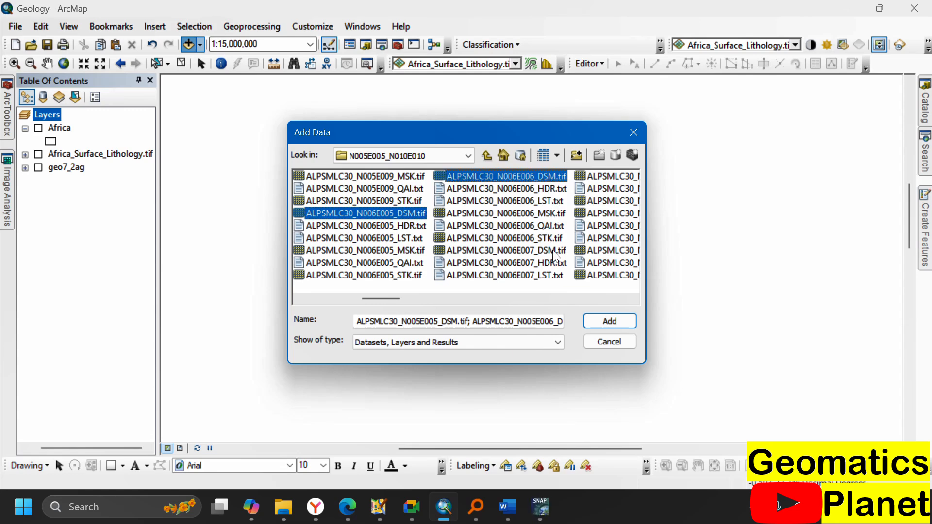
pyautogui.keyDown('ctrl'); pyautogui.click(555, 251); pyautogui.keyUp('ctrl')
pyautogui.scroll(-1, 556, 250)
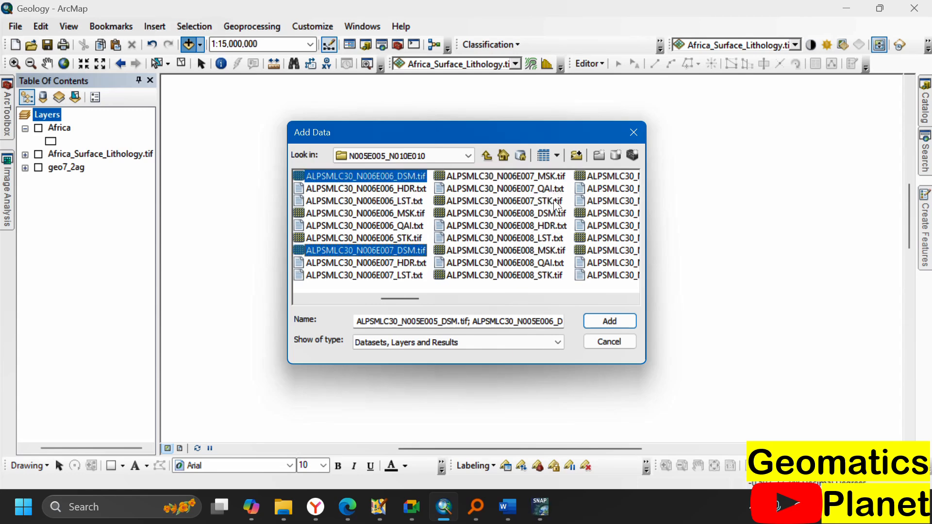
pyautogui.keyDown('ctrl'); pyautogui.click(546, 214); pyautogui.keyUp('ctrl')
pyautogui.scroll(-2, 546, 214)
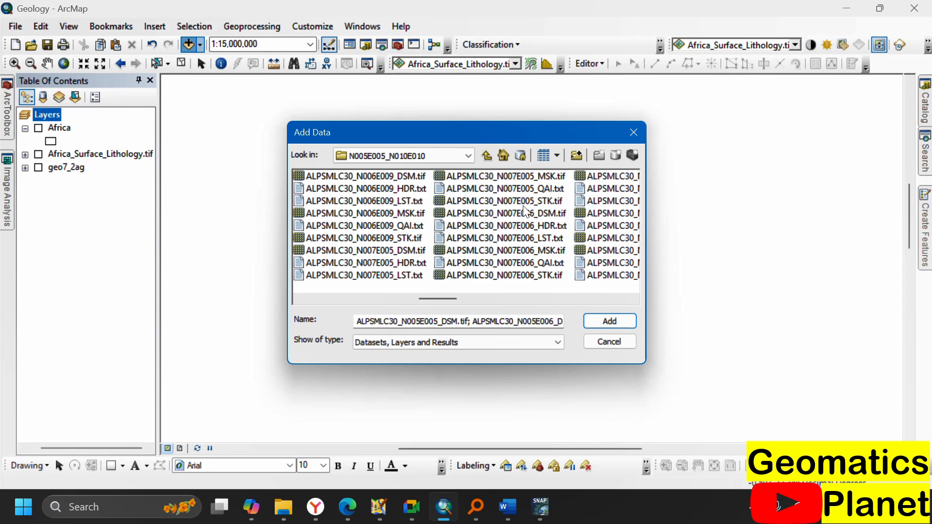
pyautogui.keyDown('ctrl'); pyautogui.click(416, 177); pyautogui.keyUp('ctrl')
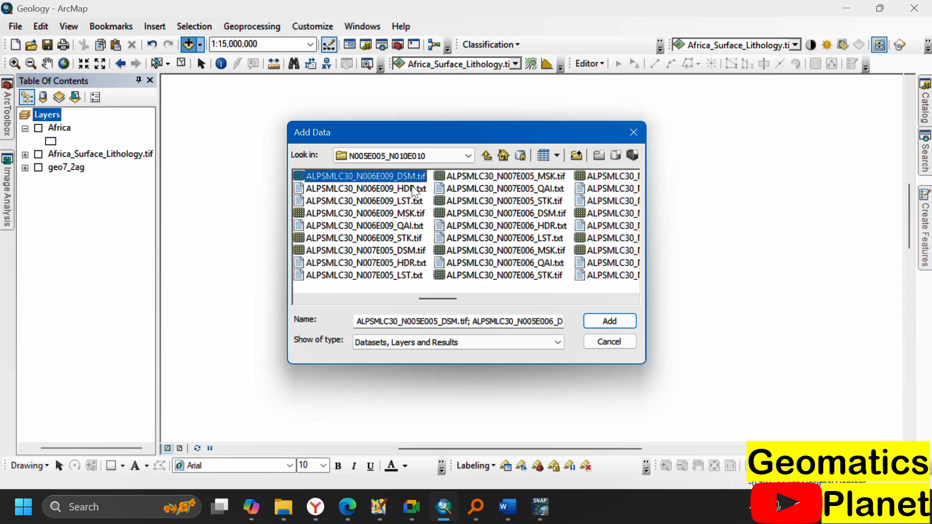
# - Extend the file selection with the five DSM.tif tiles from N007E005 through N007E009
pyautogui.keyDown('ctrl'); pyautogui.click(416, 250); pyautogui.keyUp('ctrl')
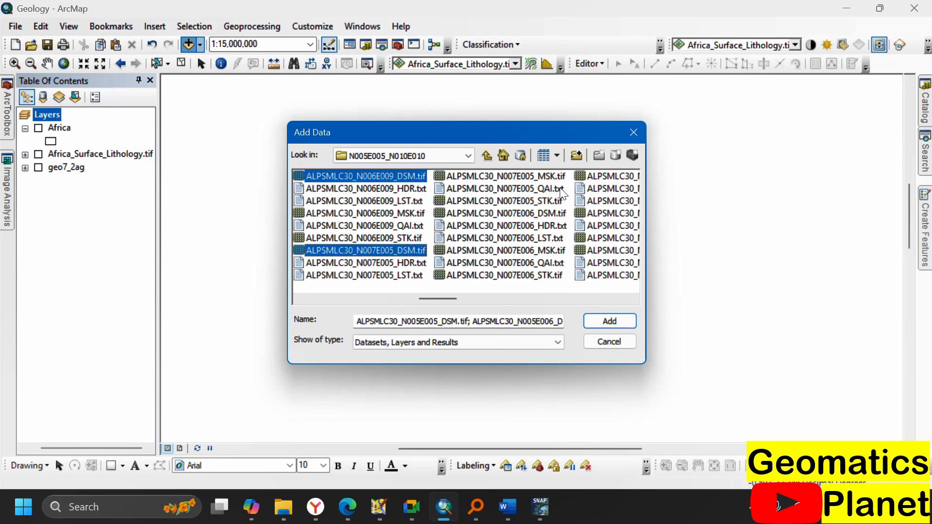
pyautogui.keyDown('ctrl'); pyautogui.click(558, 214); pyautogui.keyUp('ctrl')
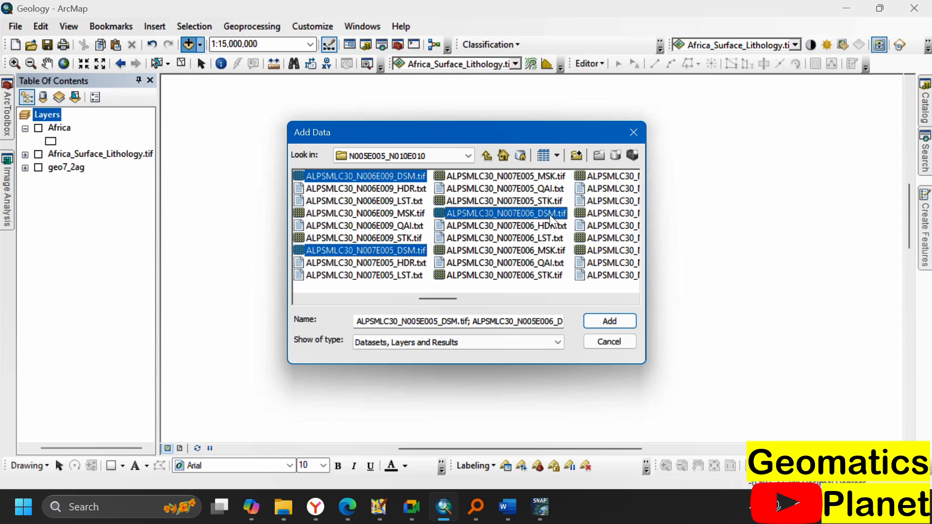
pyautogui.scroll(-2, 533, 216)
pyautogui.keyDown('ctrl'); pyautogui.click(417, 178); pyautogui.keyUp('ctrl')
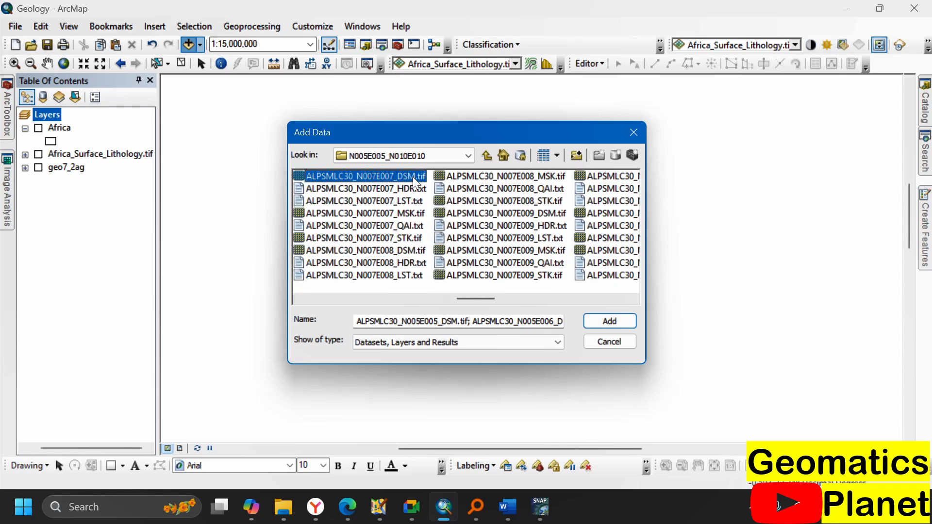
pyautogui.keyDown('ctrl'); pyautogui.click(408, 250); pyautogui.keyUp('ctrl')
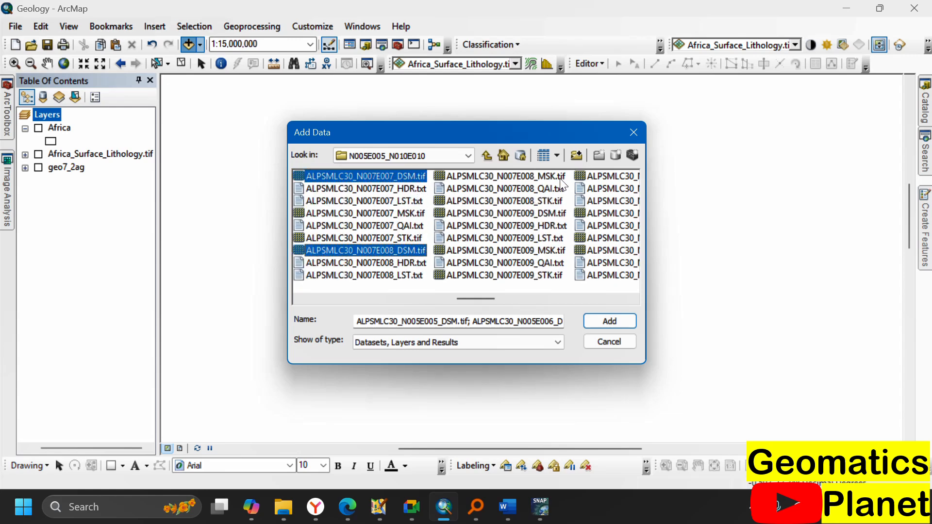
pyautogui.keyDown('ctrl'); pyautogui.click(554, 214); pyautogui.keyUp('ctrl')
# - Extend the file selection with the five DSM.tif tiles from N008E005 through N008E009 and the N009E005 DSM.tif tile
pyautogui.scroll(-2, 508, 226)
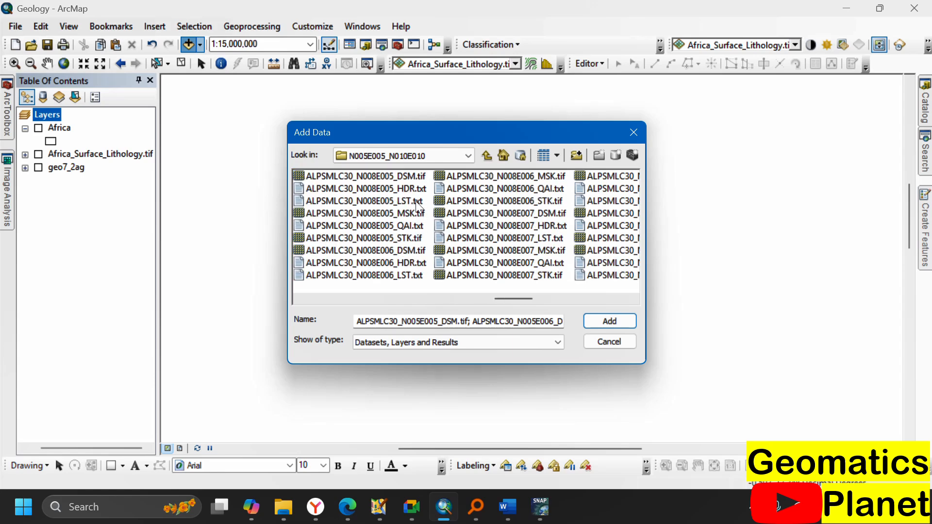
pyautogui.keyDown('ctrl'); pyautogui.click(420, 178); pyautogui.keyUp('ctrl')
pyautogui.keyDown('ctrl'); pyautogui.click(416, 250); pyautogui.keyUp('ctrl')
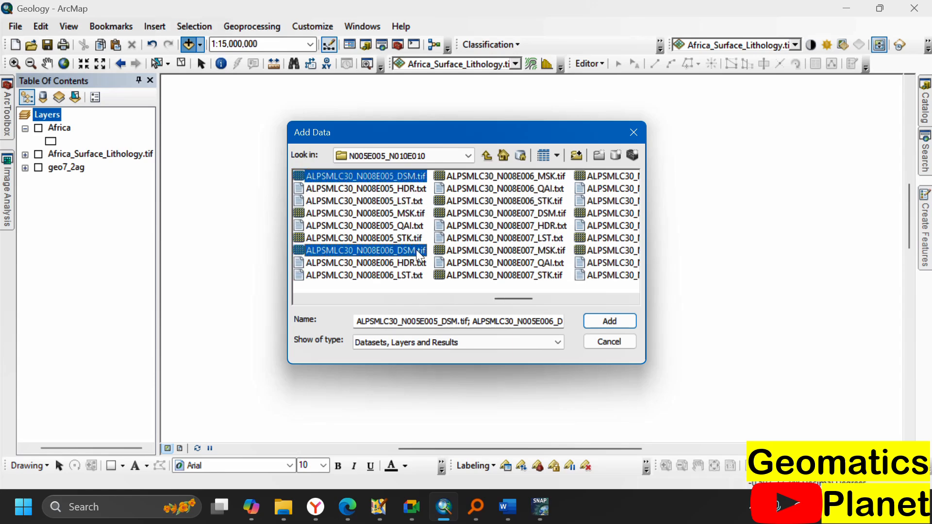
pyautogui.keyDown('ctrl'); pyautogui.click(556, 214); pyautogui.keyUp('ctrl')
pyautogui.scroll(-1, 510, 252)
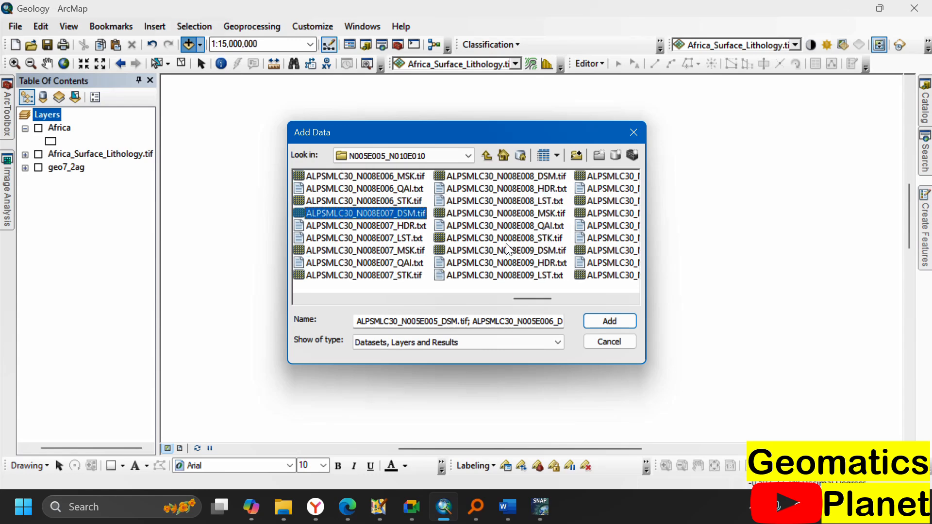
pyautogui.keyDown('ctrl'); pyautogui.click(556, 250); pyautogui.keyUp('ctrl')
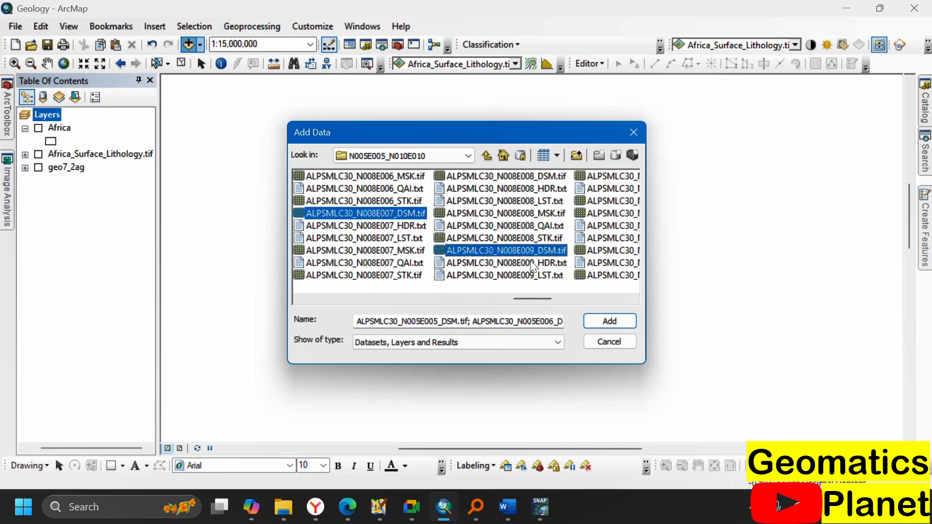
pyautogui.scroll(-2, 534, 247)
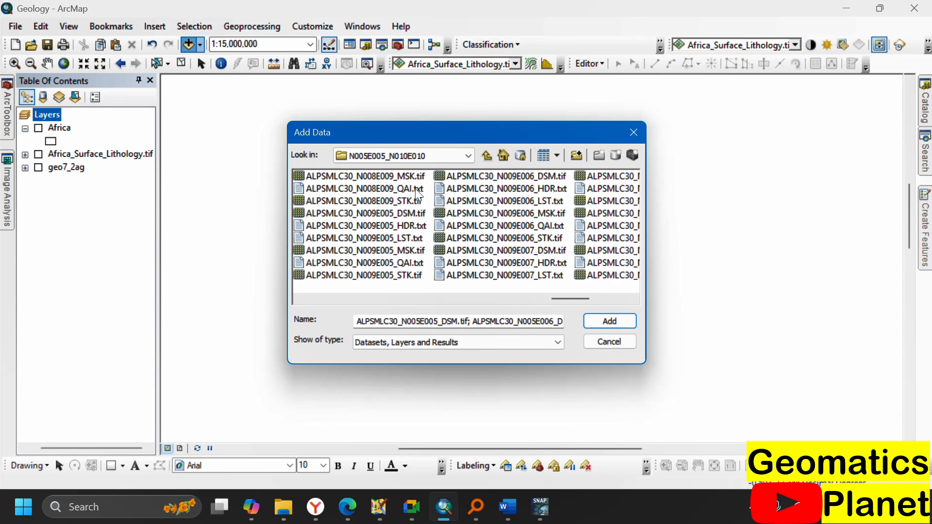
pyautogui.keyDown('ctrl'); pyautogui.click(411, 214); pyautogui.keyUp('ctrl')
pyautogui.scroll(1, 429, 240)
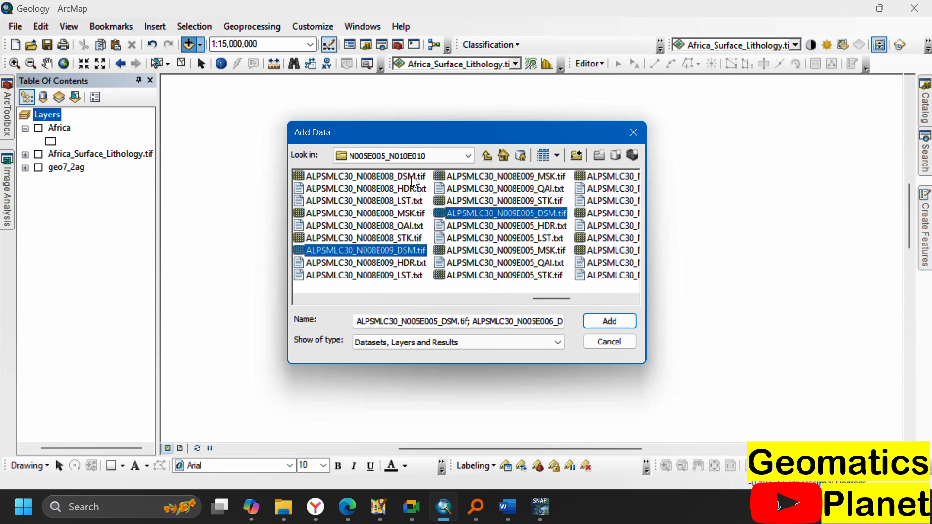
pyautogui.keyDown('ctrl'); pyautogui.click(412, 177); pyautogui.keyUp('ctrl')
# - Extend the file selection with the DSM.tif tiles from N009E006 through N009E009 and add all selected tiles to the map
pyautogui.scroll(-1, 449, 216)
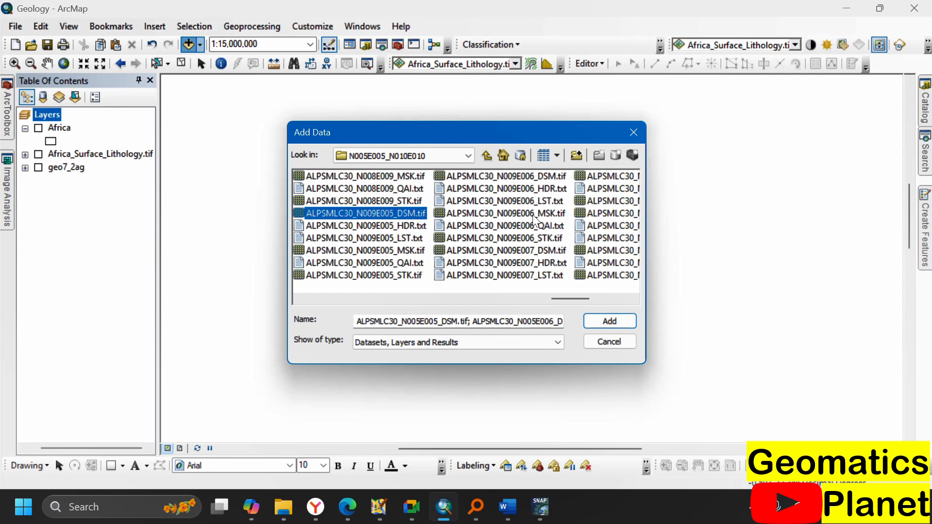
pyautogui.keyDown('ctrl'); pyautogui.click(558, 178); pyautogui.keyUp('ctrl')
pyautogui.scroll(-1, 558, 178)
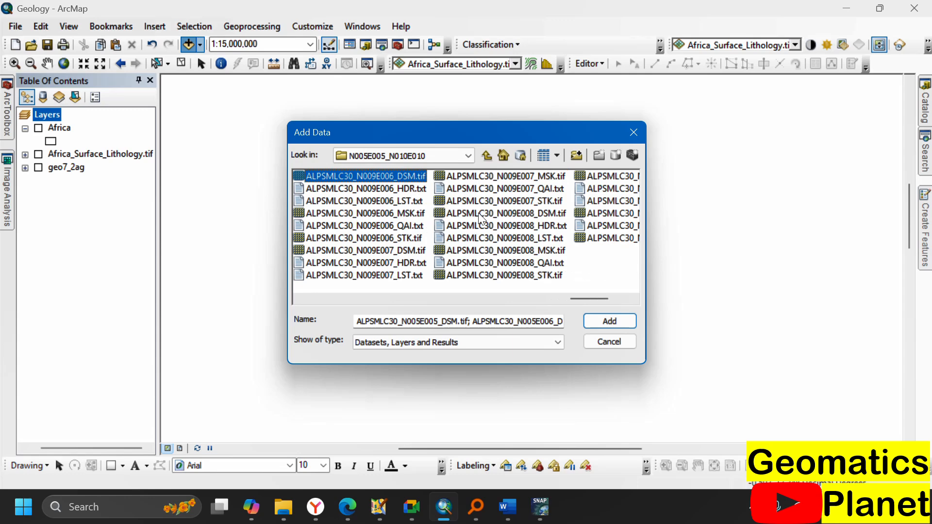
pyautogui.keyDown('ctrl'); pyautogui.click(555, 215); pyautogui.keyUp('ctrl')
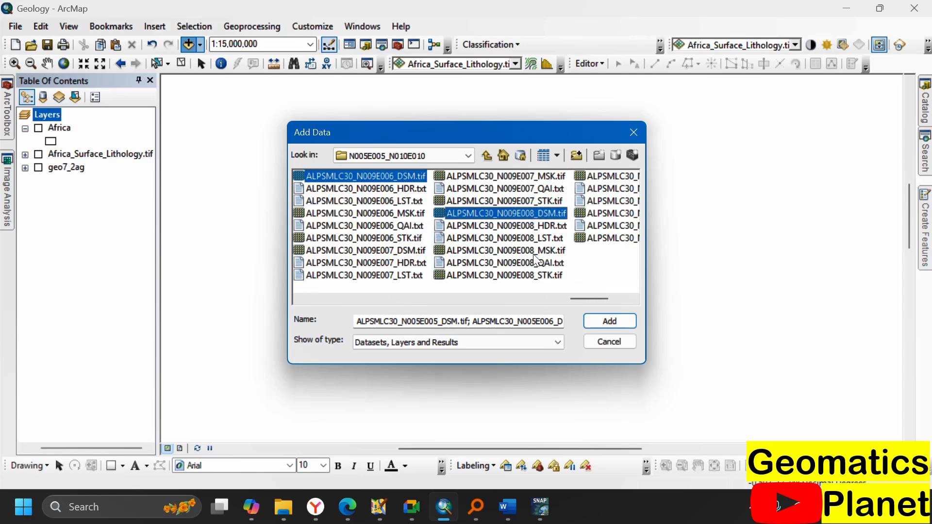
pyautogui.scroll(-2, 398, 254)
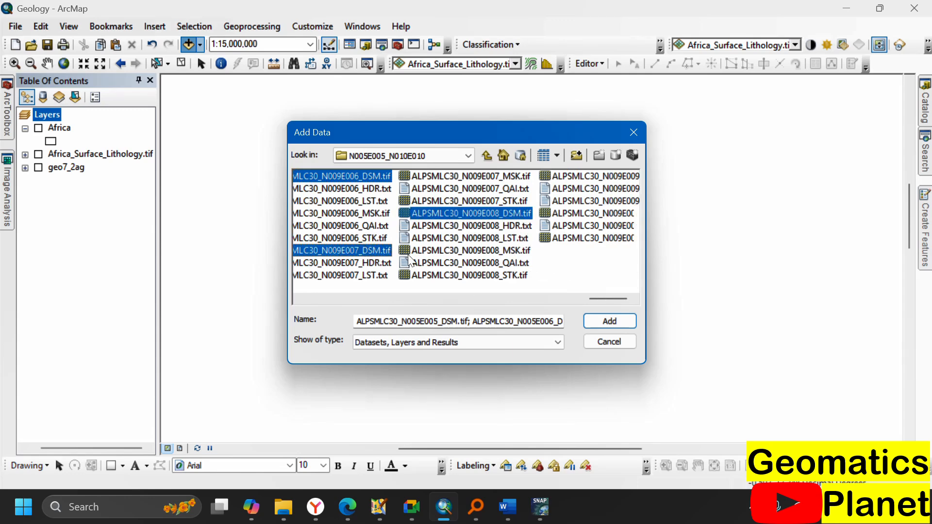
pyautogui.keyDown('ctrl'); pyautogui.click(546, 179); pyautogui.keyUp('ctrl')
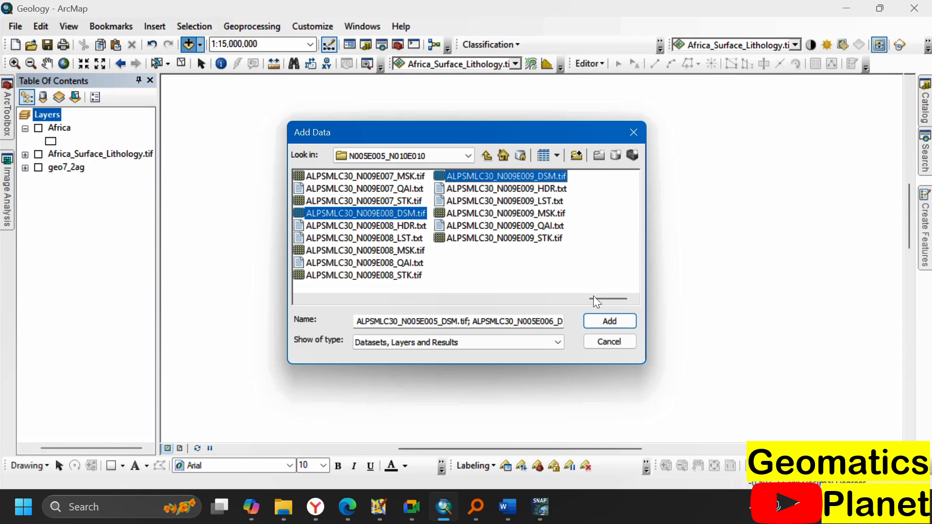
pyautogui.click(604, 320)
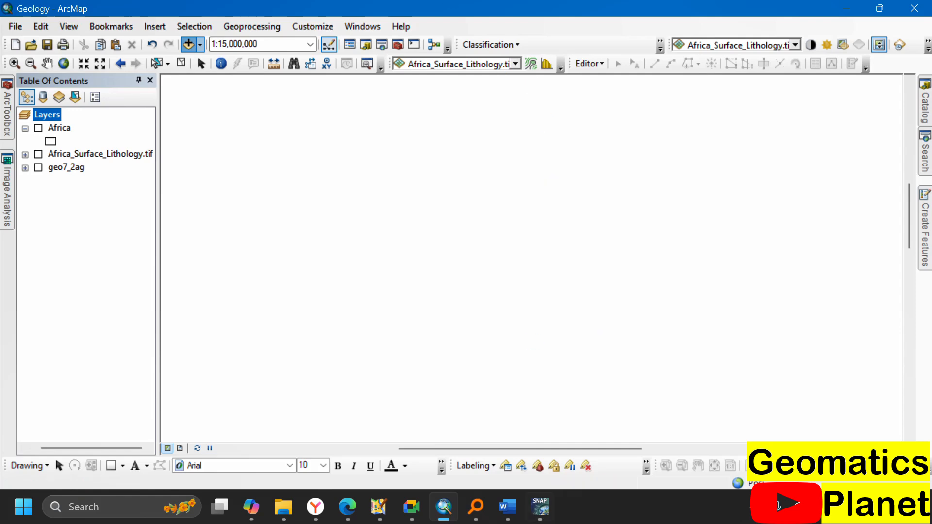
# - Switch to SNAP and dismiss its new-version message
pyautogui.moveTo(544, 512)
pyautogui.click(531, 431)
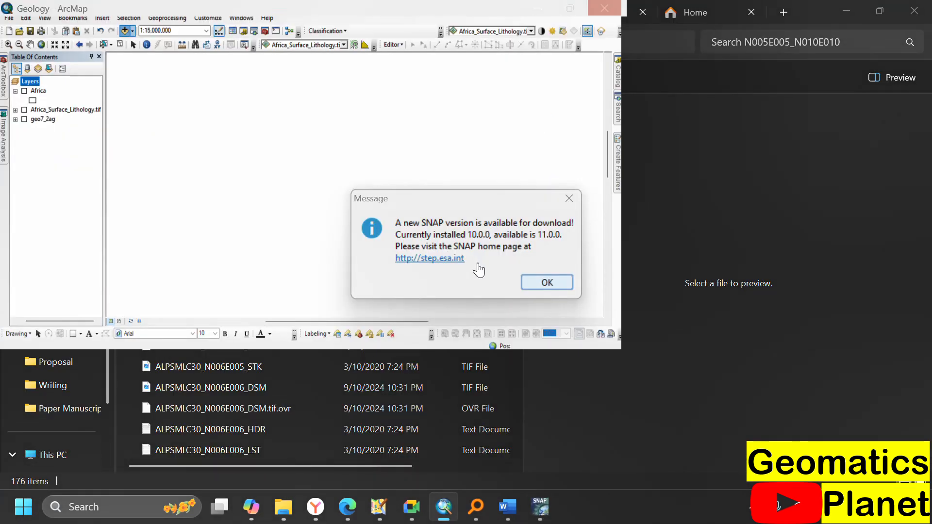
pyautogui.click(547, 282)
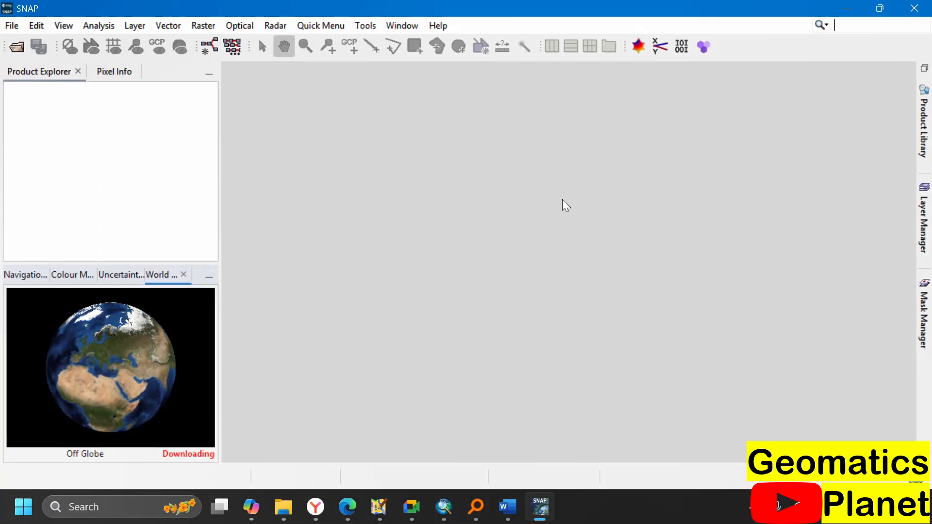
# - Examine SNAP's radar commands, its raster DEM and classification tools and its help options, and view Africa on the world map
pyautogui.click(274, 25)
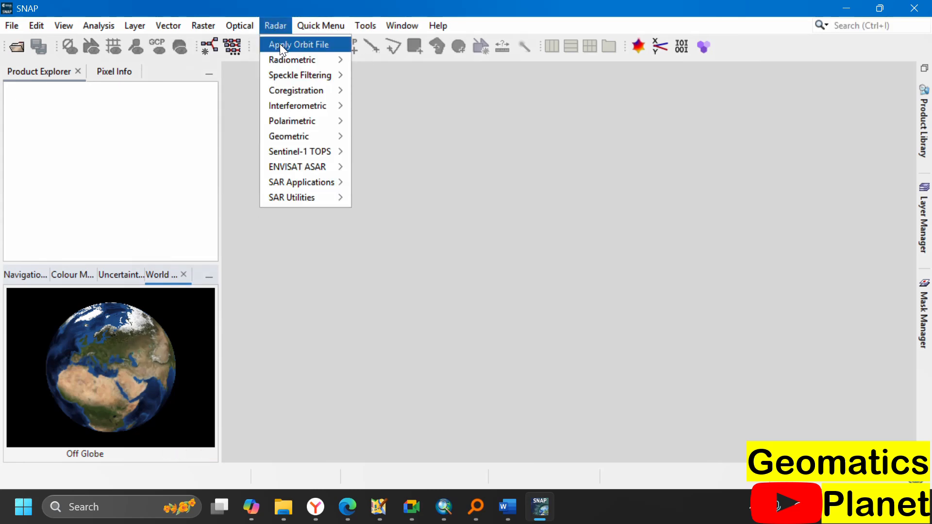
pyautogui.moveTo(278, 197)
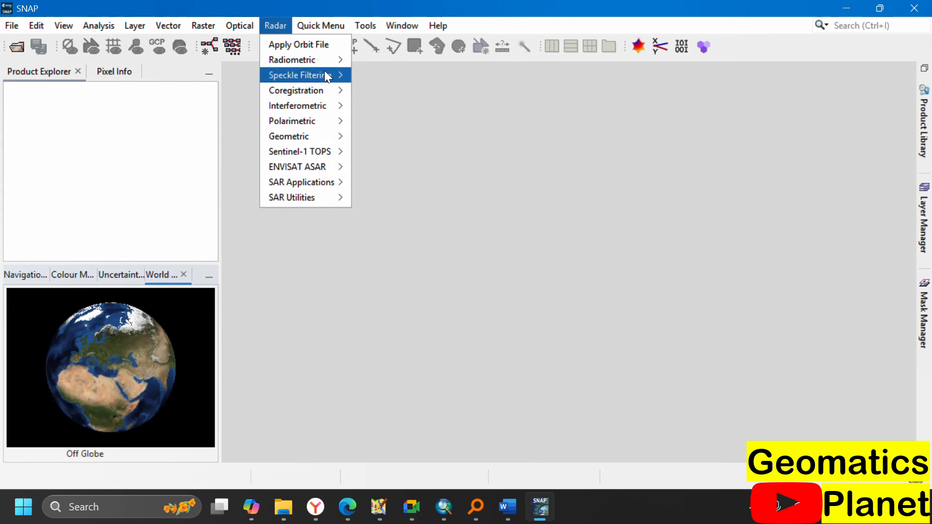
pyautogui.moveTo(238, 27)
pyautogui.moveTo(207, 27)
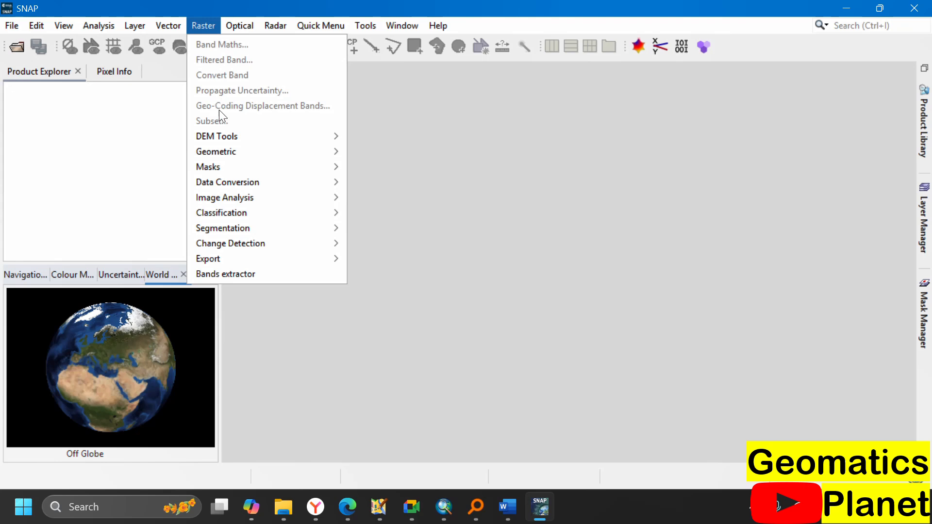
pyautogui.moveTo(228, 141)
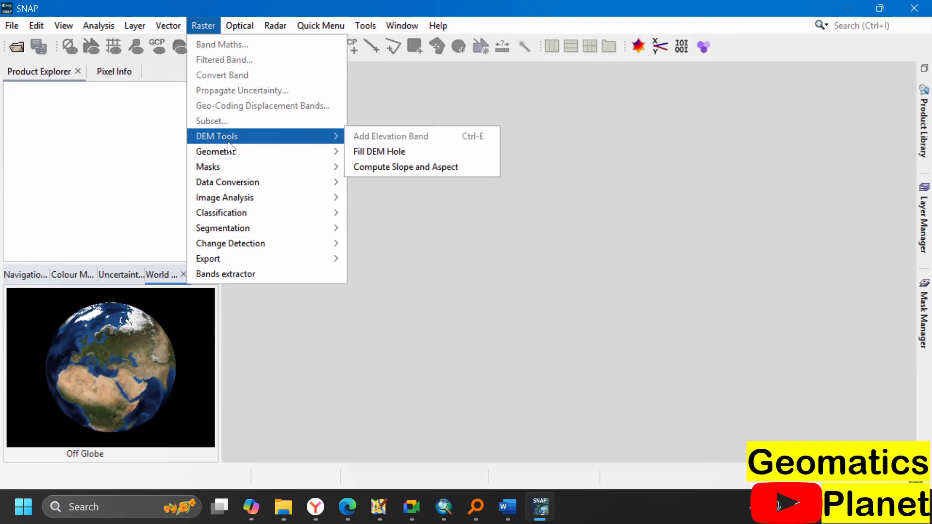
pyautogui.moveTo(291, 214)
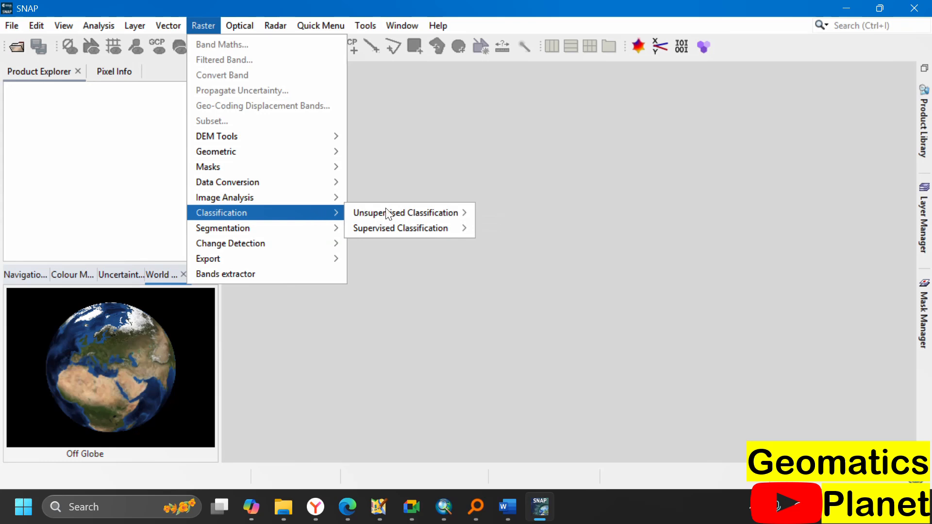
pyautogui.moveTo(394, 216)
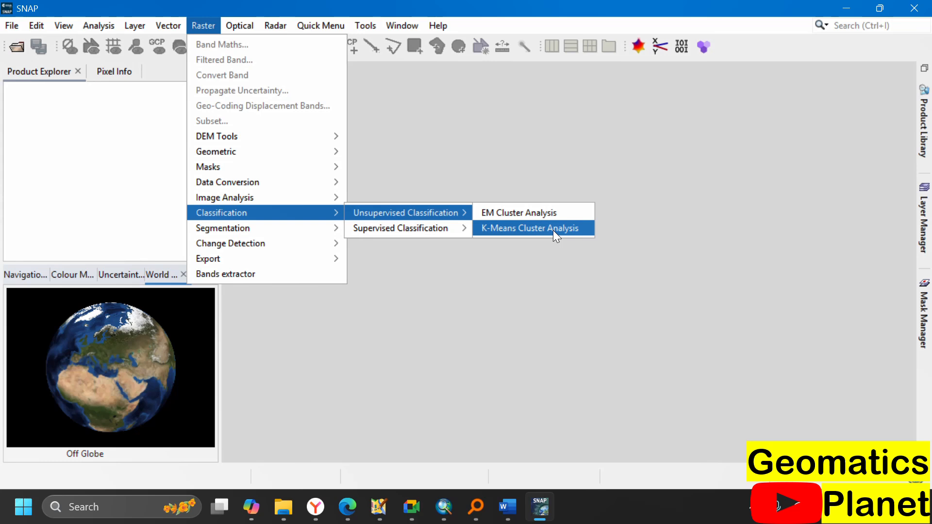
pyautogui.moveTo(460, 226)
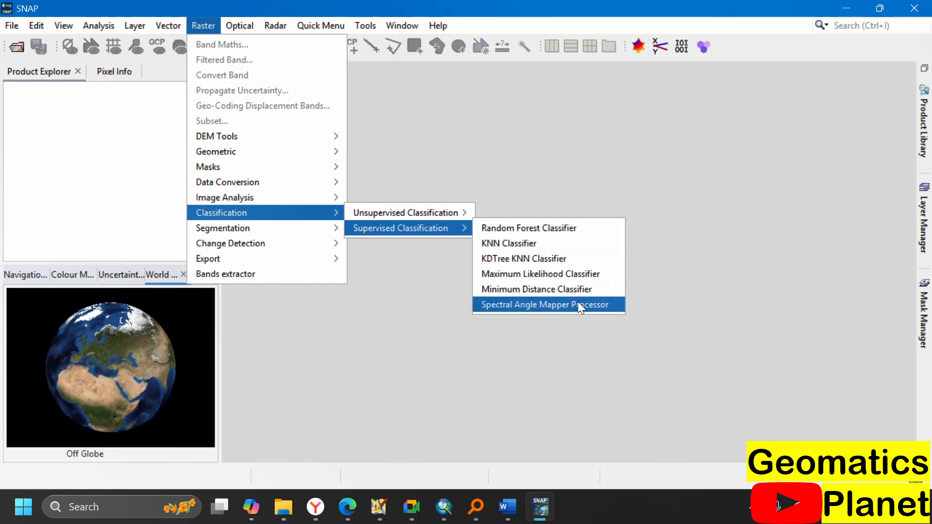
pyautogui.moveTo(295, 230)
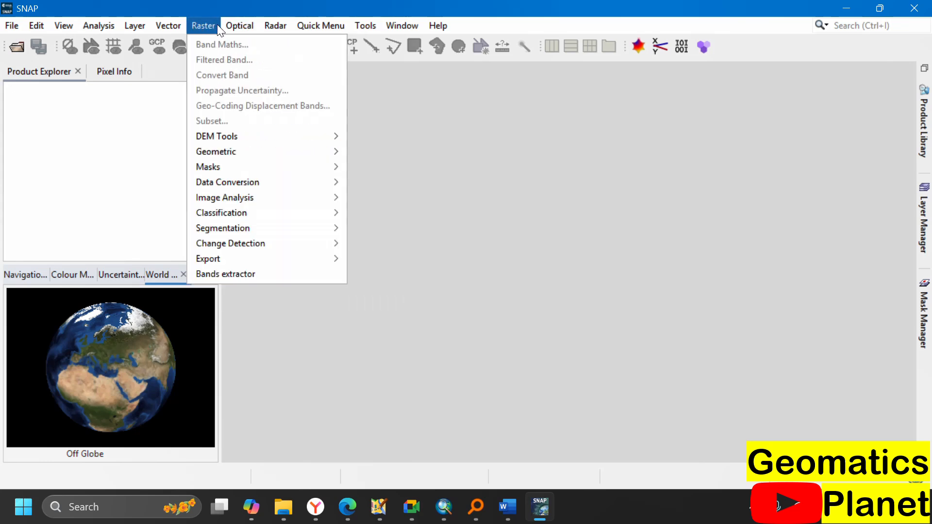
pyautogui.moveTo(437, 25)
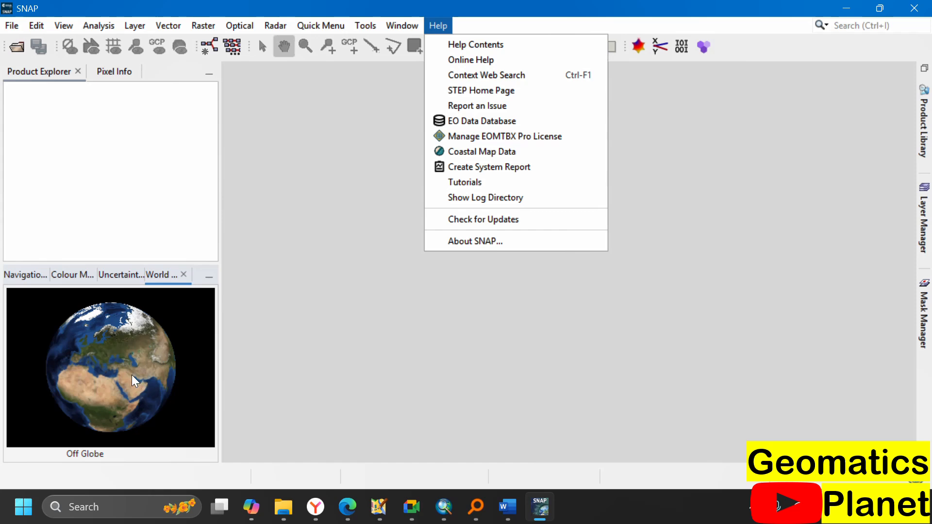
pyautogui.scroll(5, 123, 365)
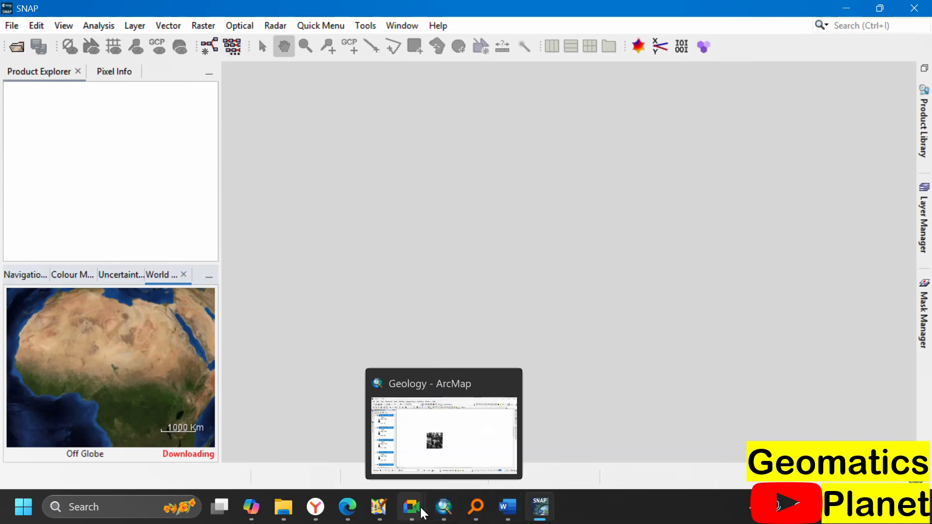
# - Switch back to ArcMap, collapse all layers in the table of contents and turn on the Africa layer
pyautogui.moveTo(427, 514)
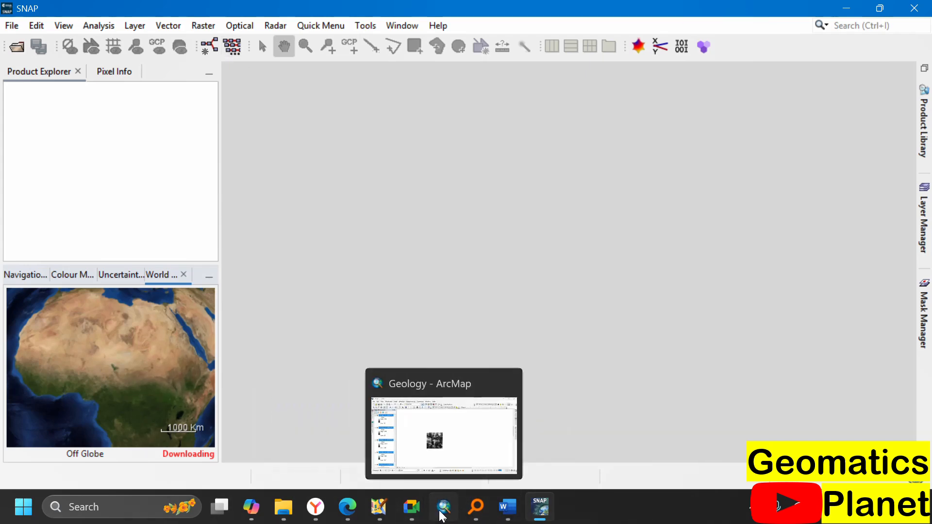
pyautogui.click(437, 517)
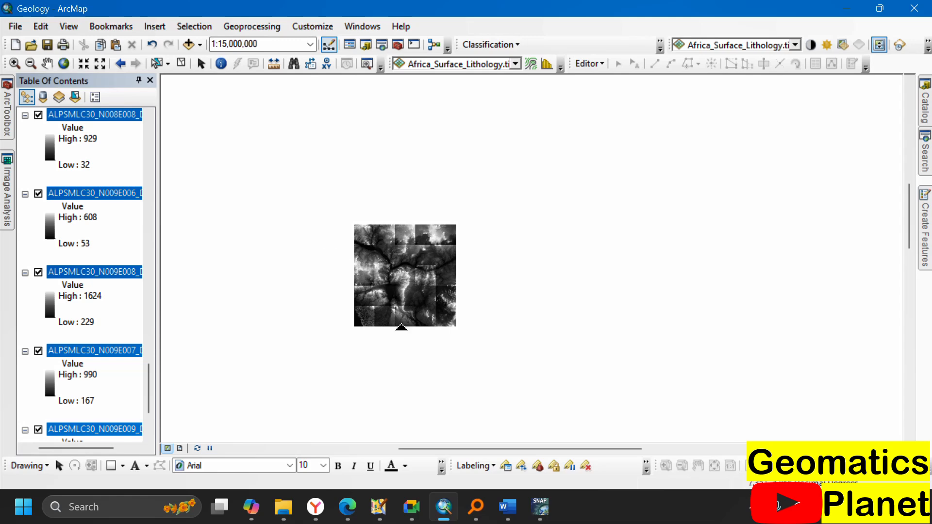
pyautogui.scroll(5, 104, 207)
pyautogui.scroll(12, 79, 152)
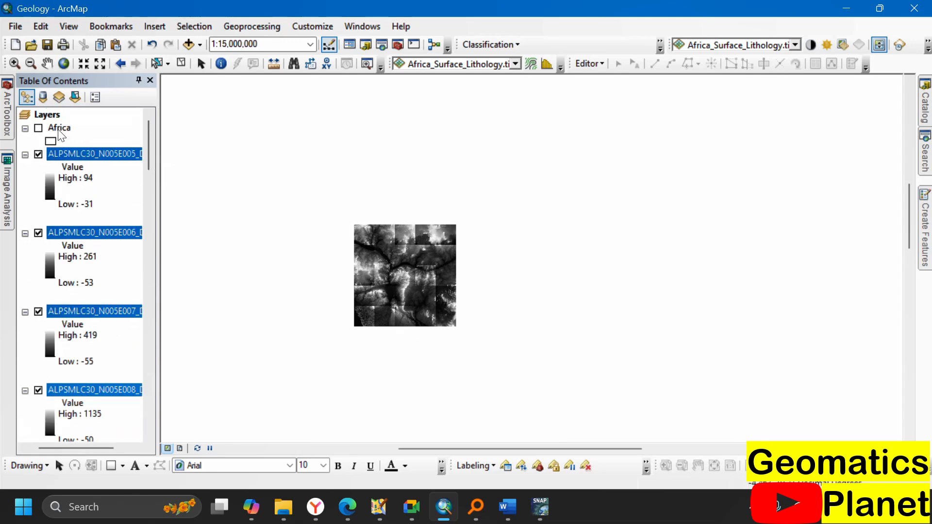
pyautogui.rightClick(54, 118)
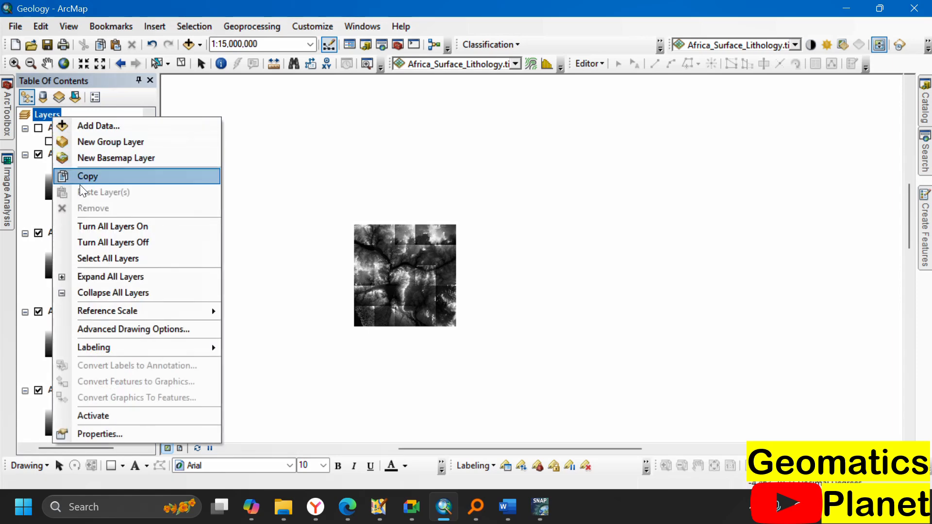
pyautogui.click(113, 291)
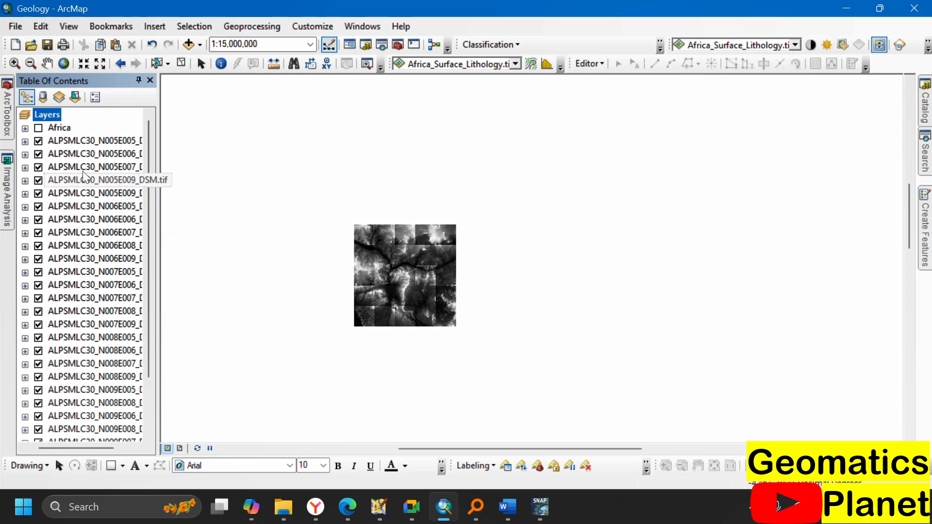
pyautogui.click(39, 129)
pyautogui.click(39, 129)
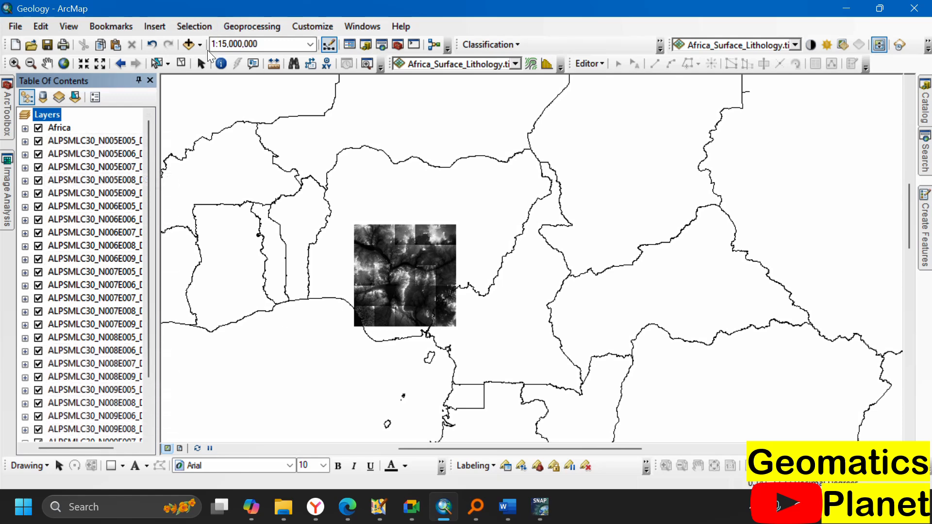
# - Examine the relief and tile boundaries of the loaded DSM tiles against the Africa outlines at closer map scales
pyautogui.click(200, 63)
pyautogui.scroll(4, 413, 318)
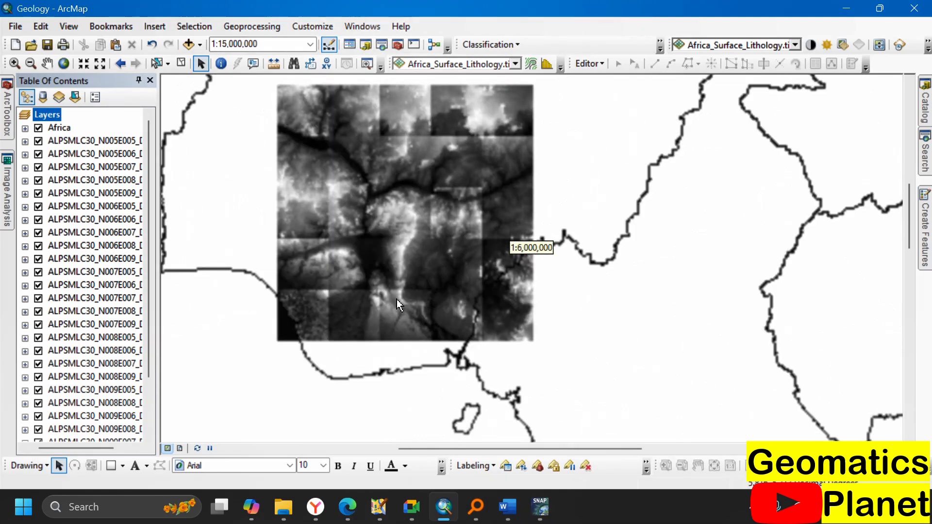
pyautogui.scroll(4, 385, 286)
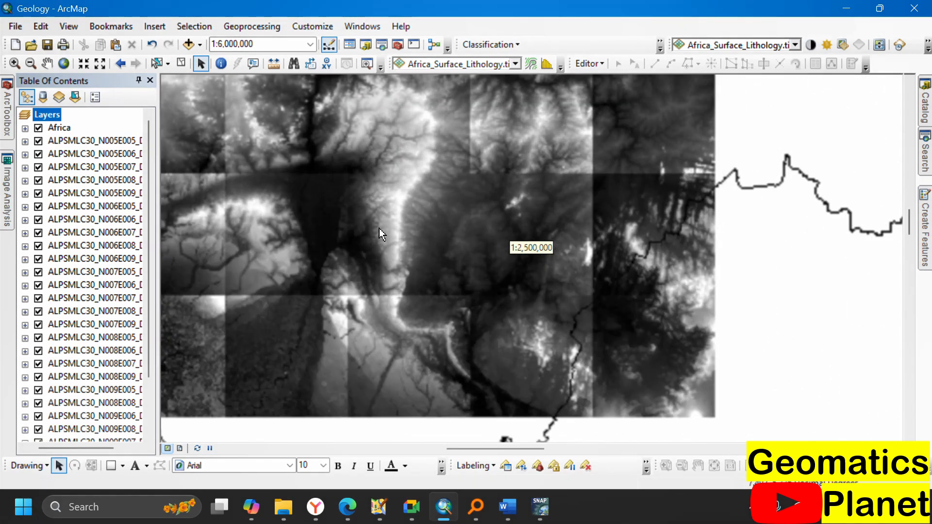
pyautogui.scroll(3, 392, 231)
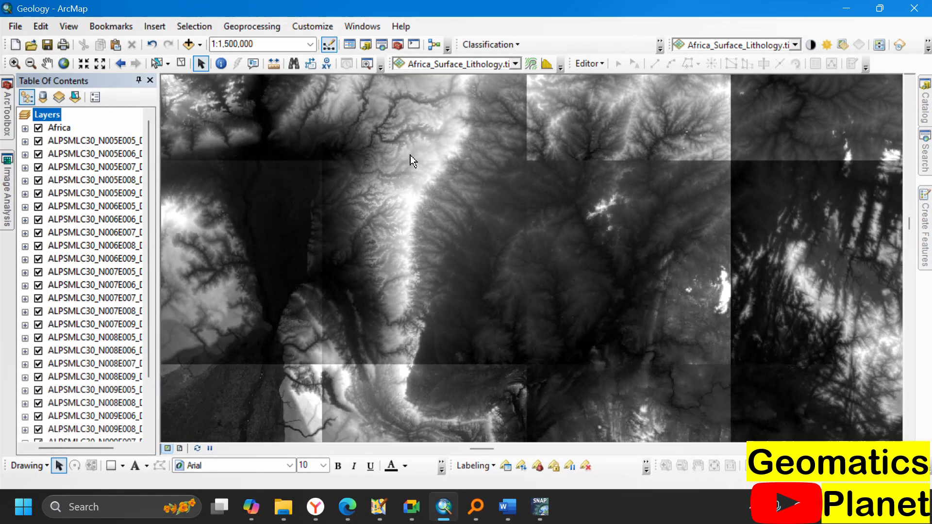
pyautogui.scroll(-3, 572, 231)
pyautogui.scroll(3, 531, 238)
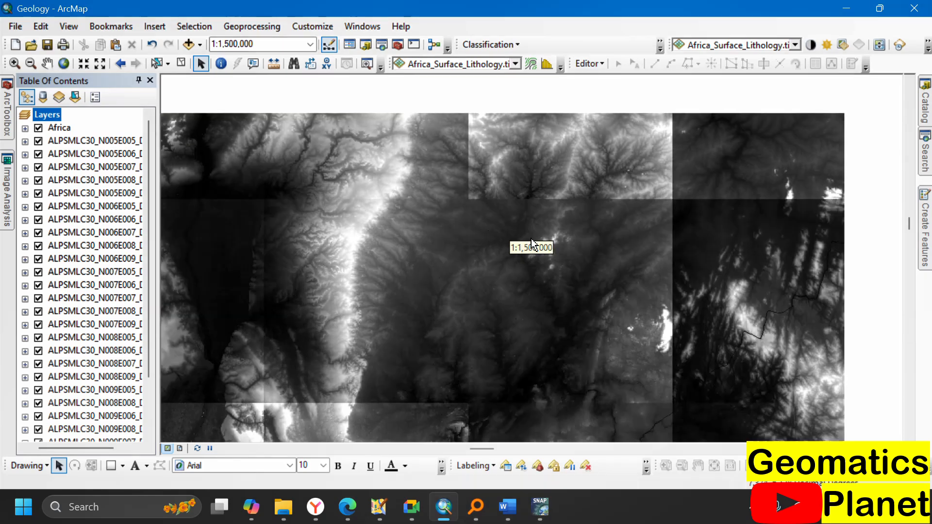
pyautogui.scroll(-2, 447, 269)
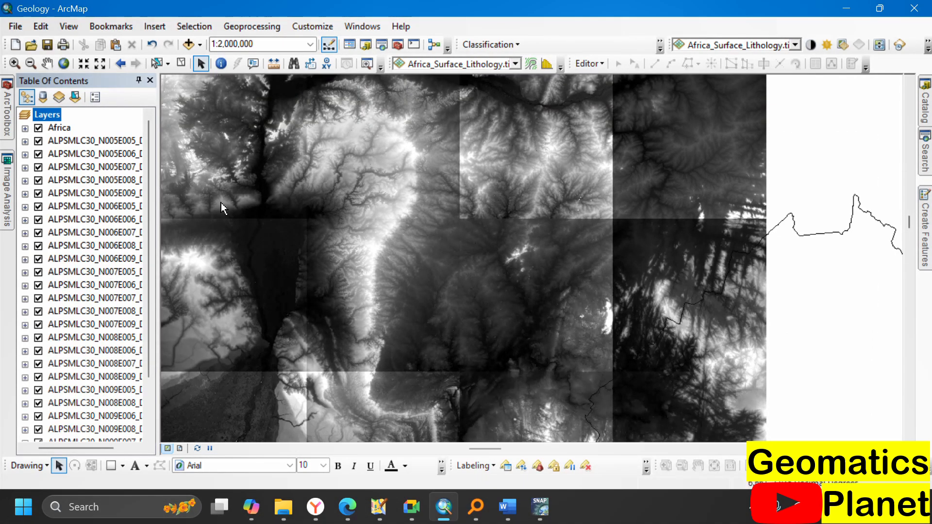
# - Turn off the N005 tiles and the N006E005, N006E006 and N006E008 tiles, keeping N006E007 displayed
pyautogui.click(38, 142)
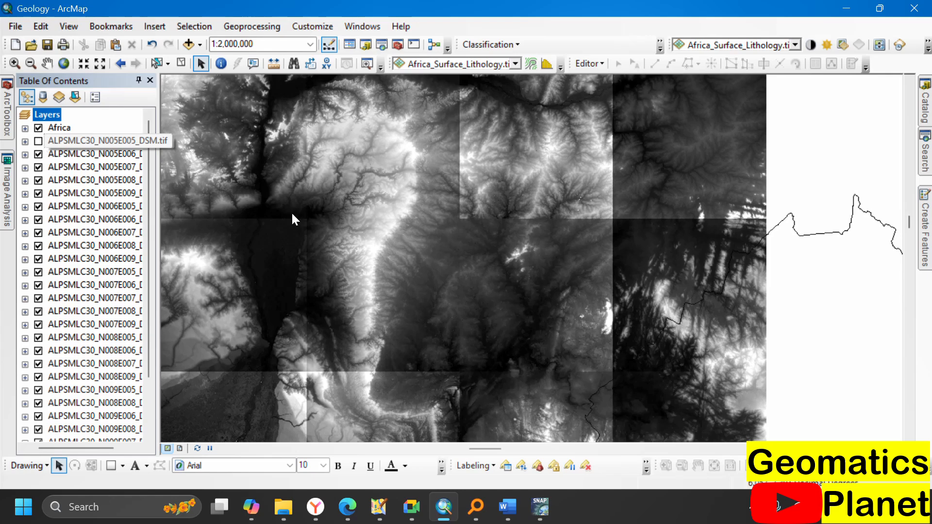
pyautogui.scroll(-3, 456, 218)
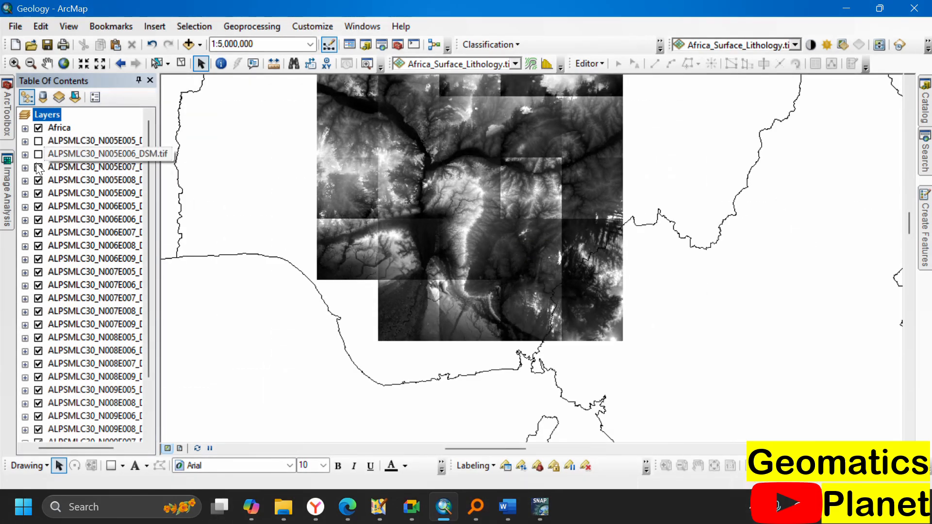
pyautogui.click(38, 167)
pyautogui.click(38, 180)
pyautogui.click(38, 206)
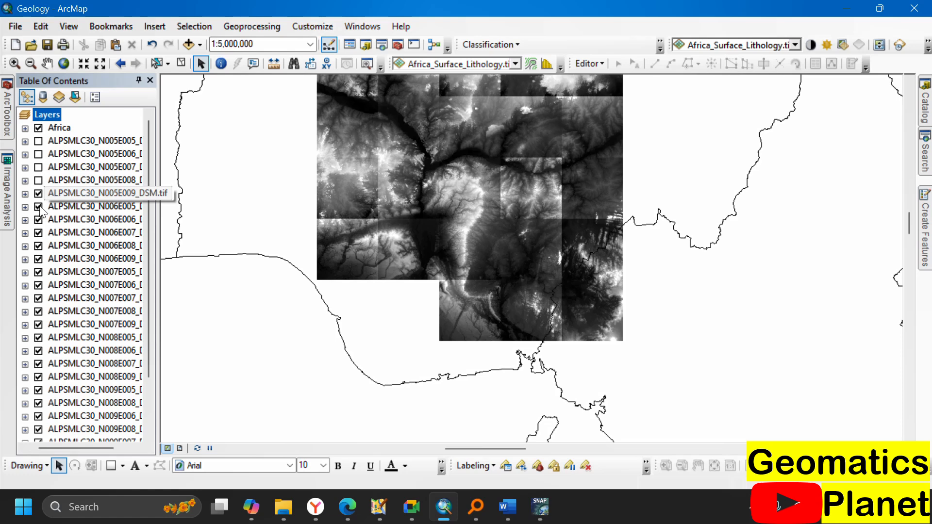
pyautogui.click(40, 193)
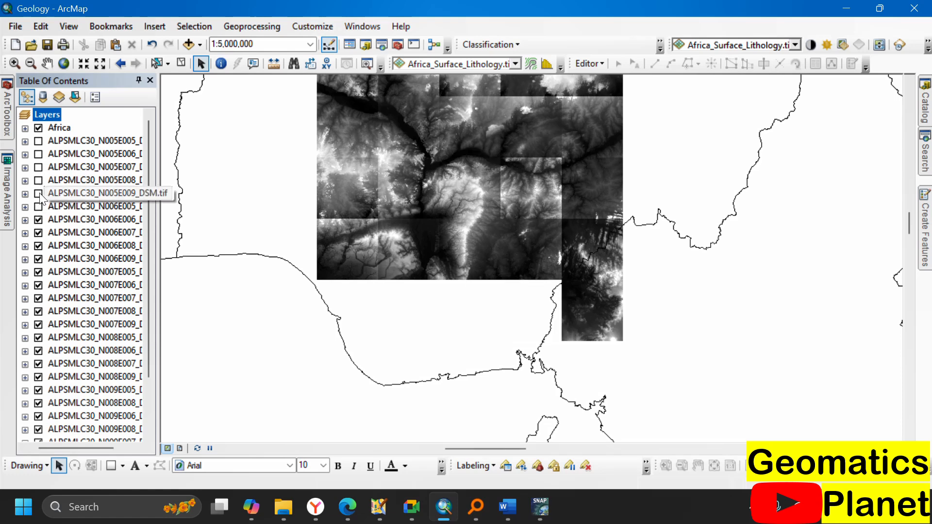
pyautogui.click(39, 221)
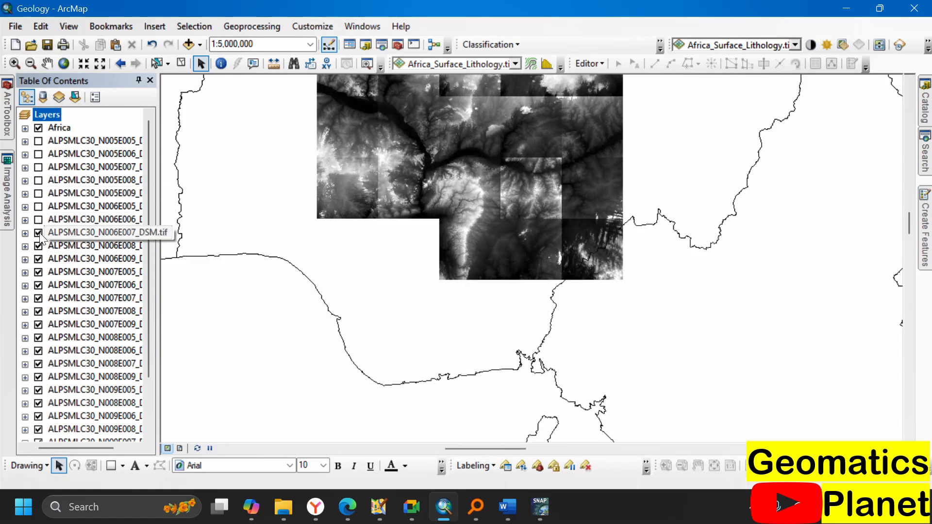
pyautogui.click(38, 234)
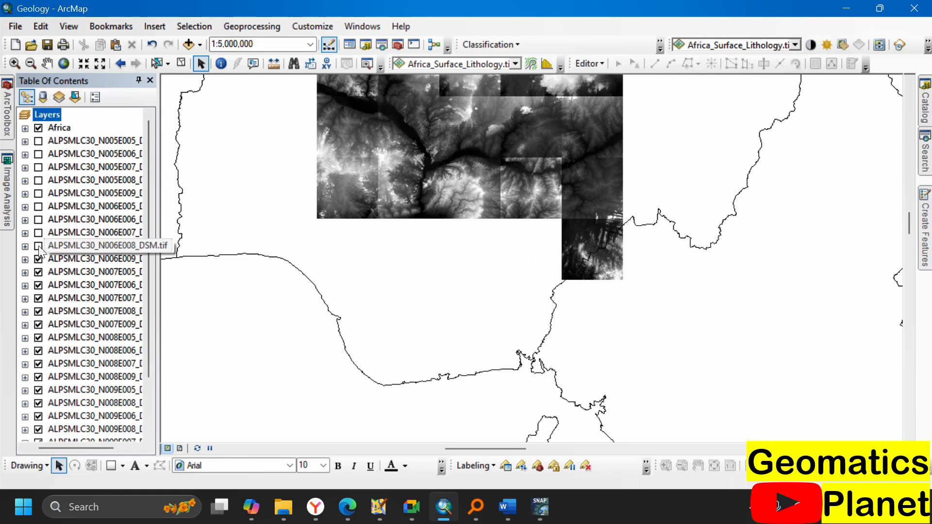
pyautogui.click(38, 233)
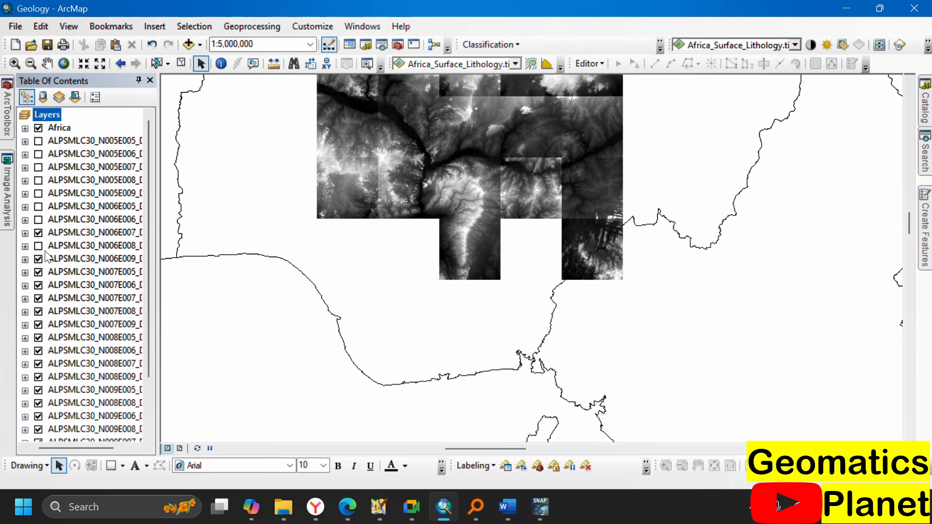
# - Go through the layer list tile by tile from N005E005 to locate ALPSMLC30_N006E007_DSM.tif
pyautogui.click(83, 142)
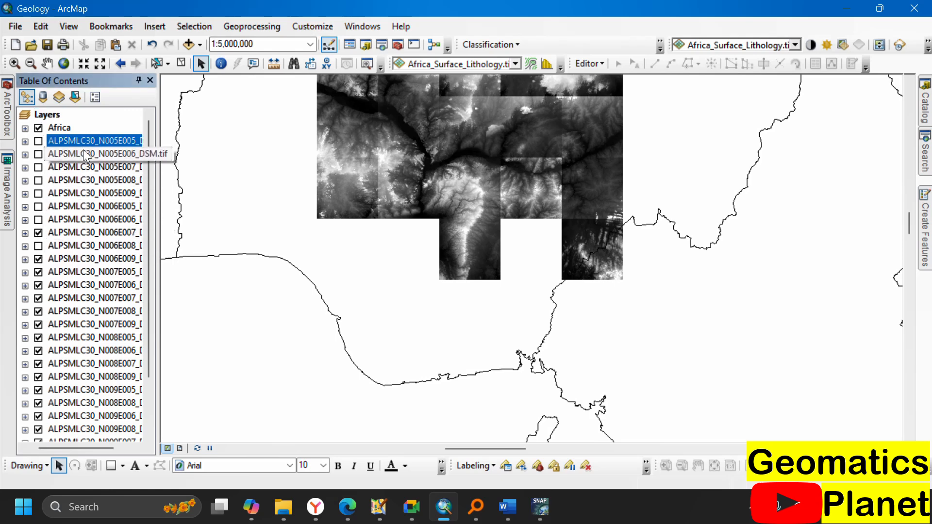
pyautogui.click(78, 154)
pyautogui.click(72, 167)
pyautogui.click(68, 180)
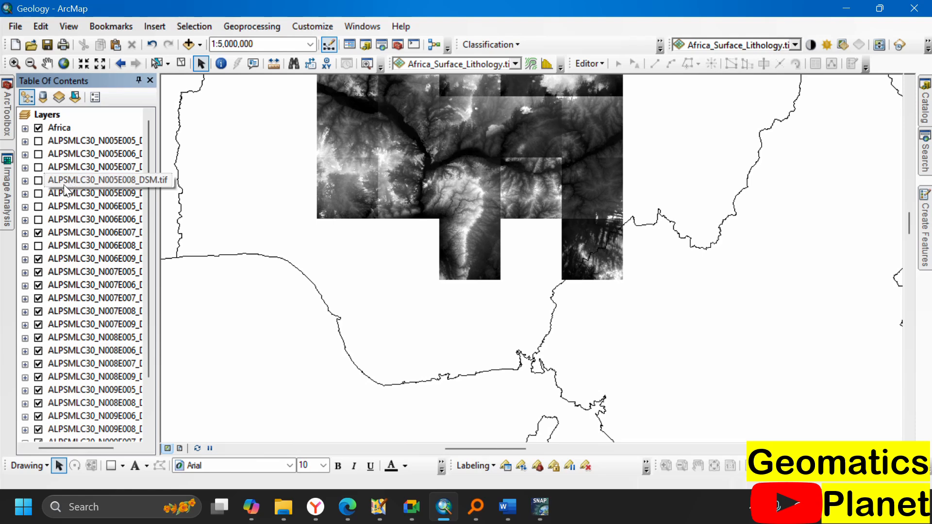
pyautogui.click(65, 193)
pyautogui.click(62, 207)
pyautogui.click(62, 219)
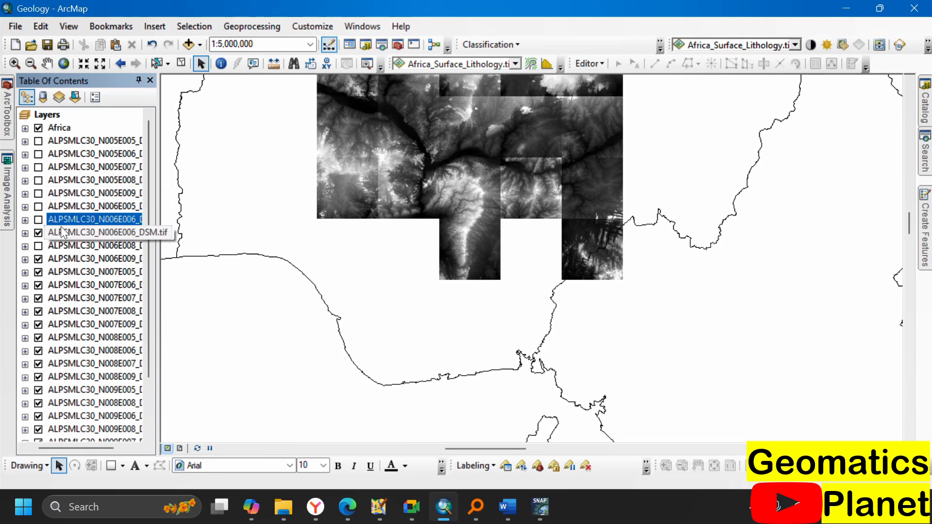
pyautogui.click(60, 233)
# - Hide every layer except ALPSMLC30_N006E007_DSM.tif and zoom to that tile
pyautogui.scroll(-2, 61, 335)
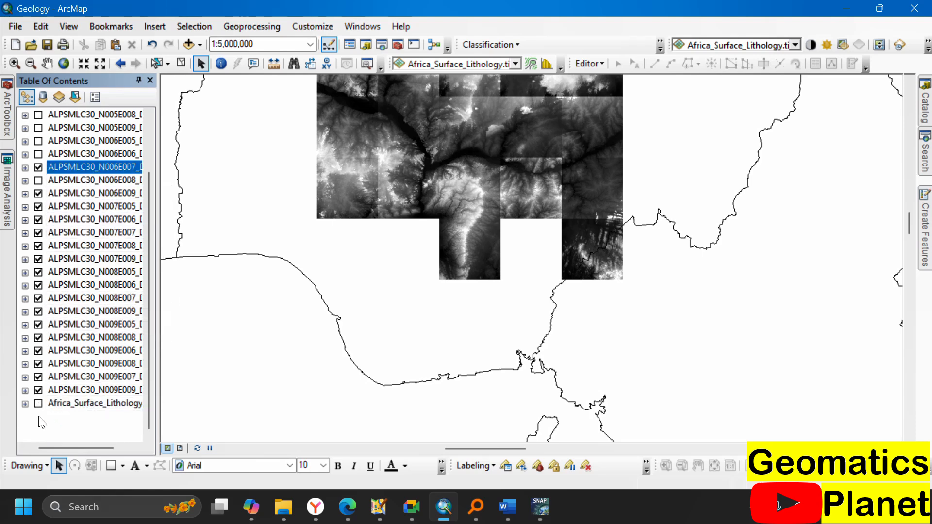
pyautogui.keyDown('ctrl'); pyautogui.click(39, 417); pyautogui.keyUp('ctrl')
pyautogui.keyDown('ctrl'); pyautogui.click(38, 417); pyautogui.keyUp('ctrl')
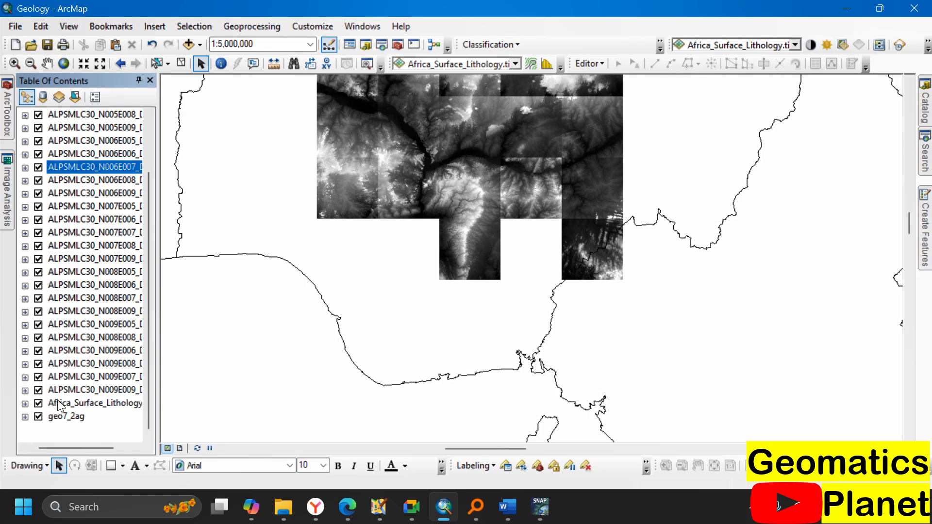
pyautogui.scroll(2, 73, 201)
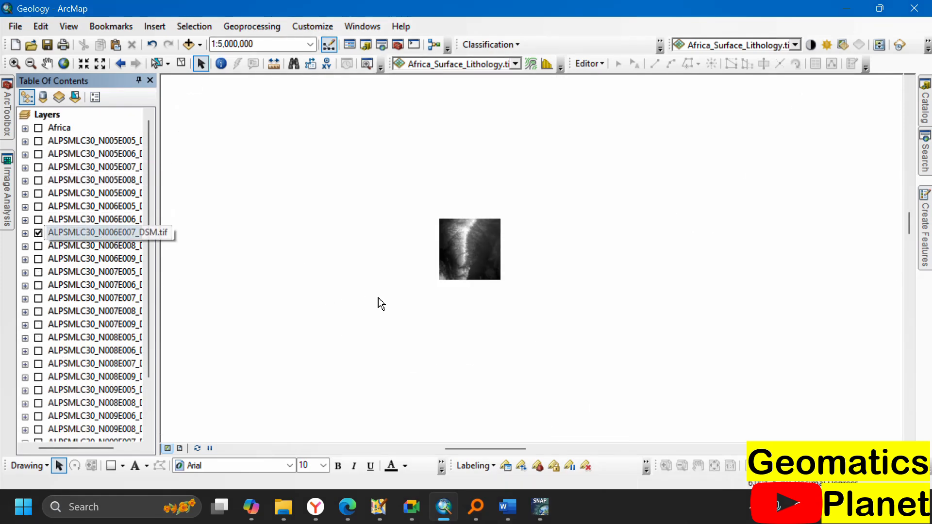
pyautogui.rightClick(122, 231)
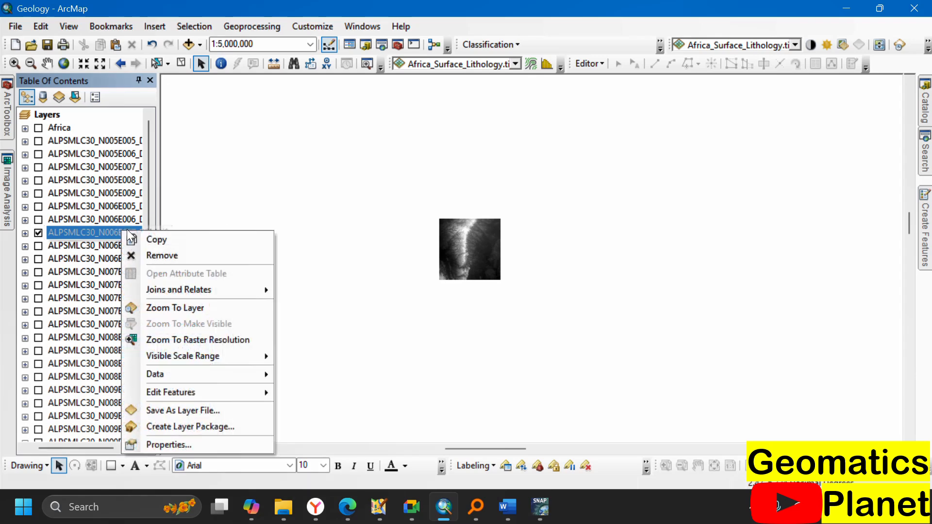
pyautogui.click(179, 307)
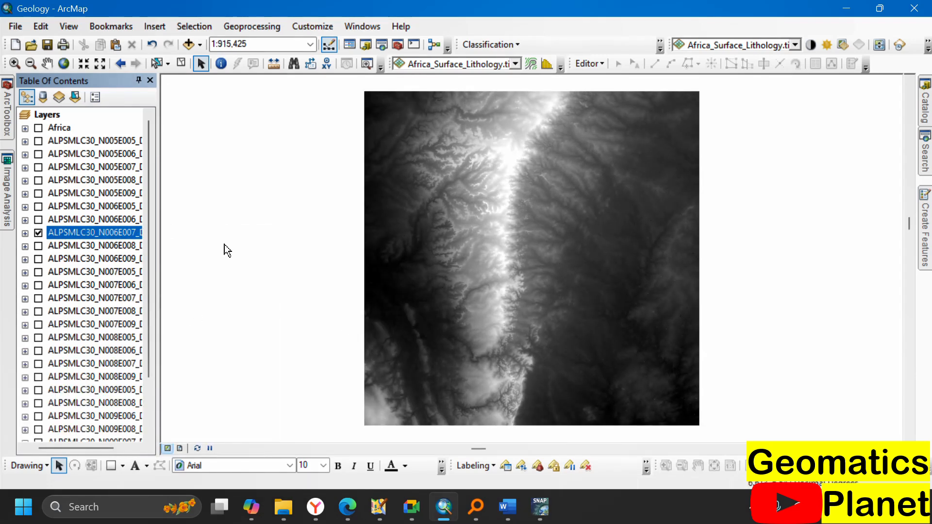
# - Examine the N006E007 tile's source properties, including cell size, format, pixel type and extent
pyautogui.rightClick(121, 231)
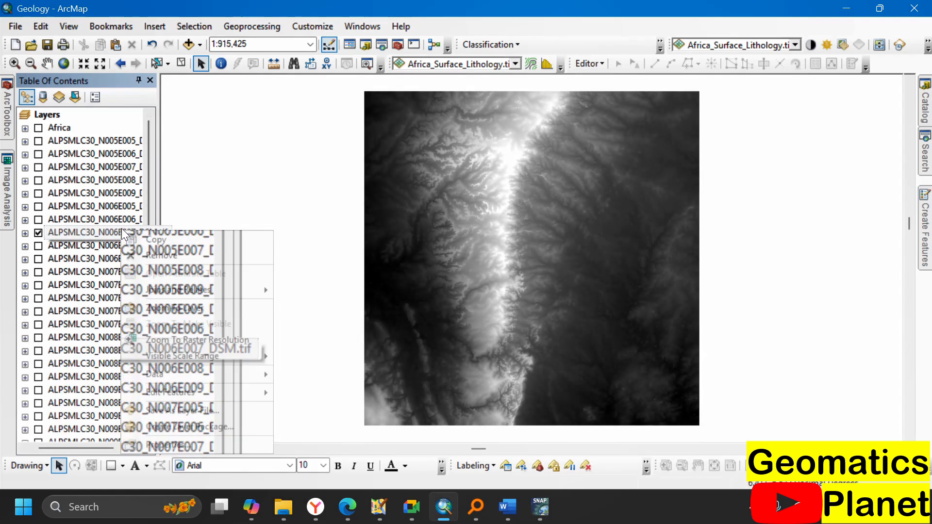
pyautogui.click(161, 444)
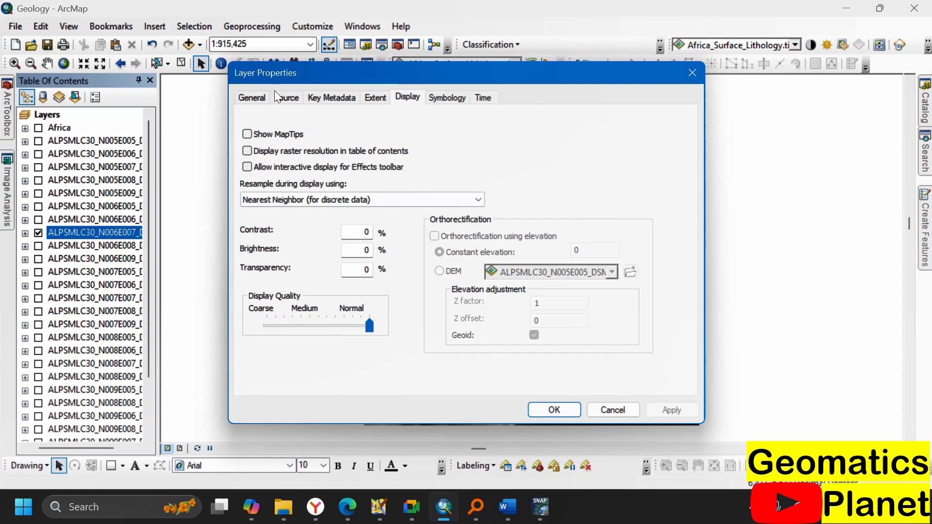
pyautogui.click(280, 98)
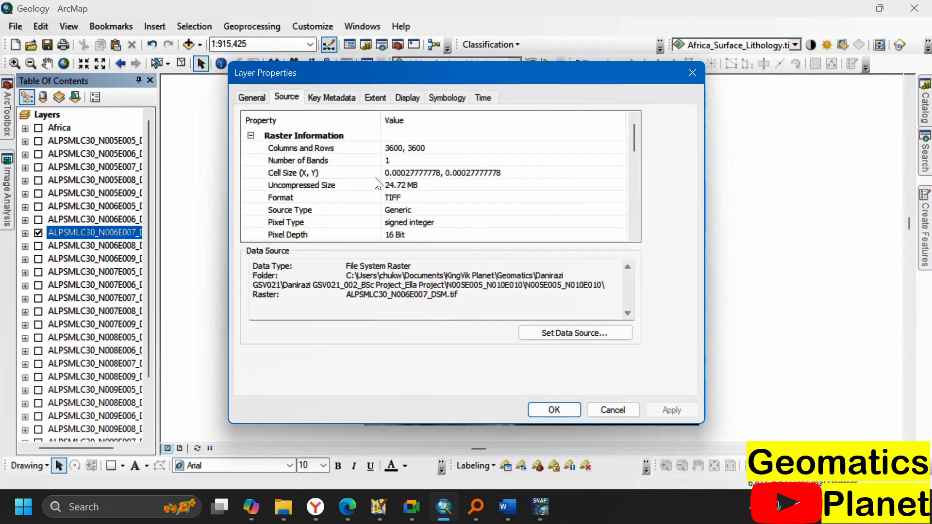
pyautogui.click(408, 199)
pyautogui.click(402, 225)
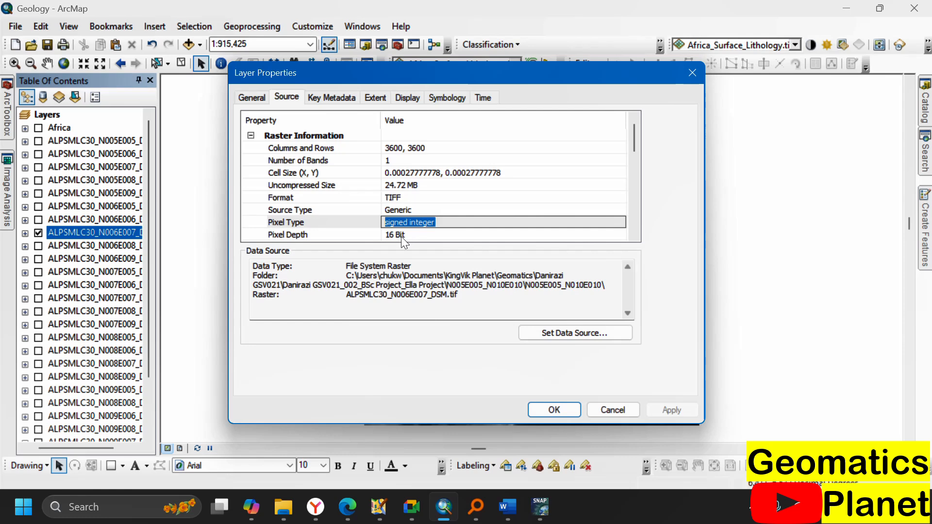
pyautogui.click(412, 173)
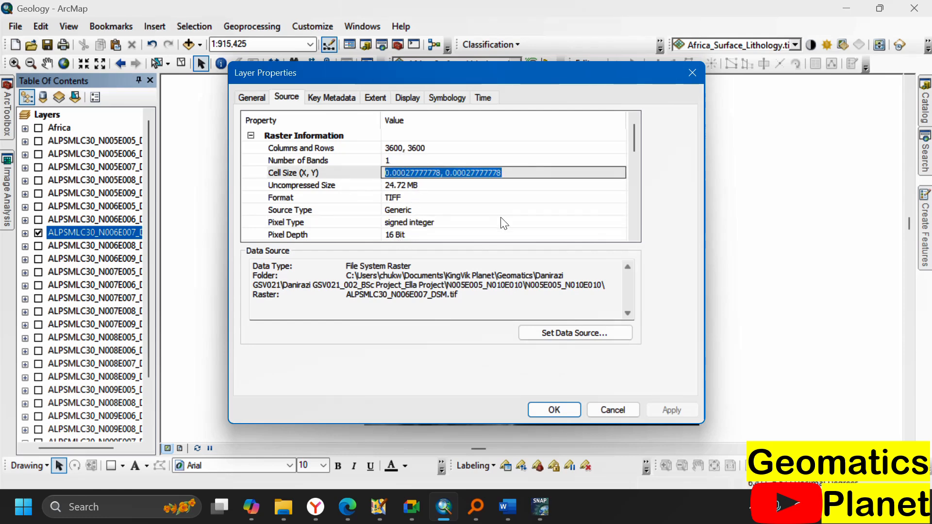
pyautogui.scroll(-4, 514, 225)
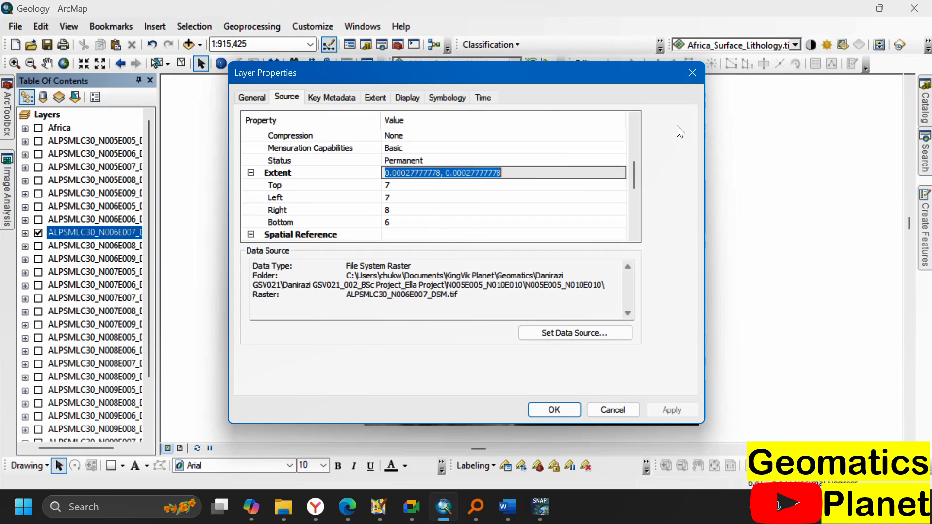
pyautogui.click(691, 73)
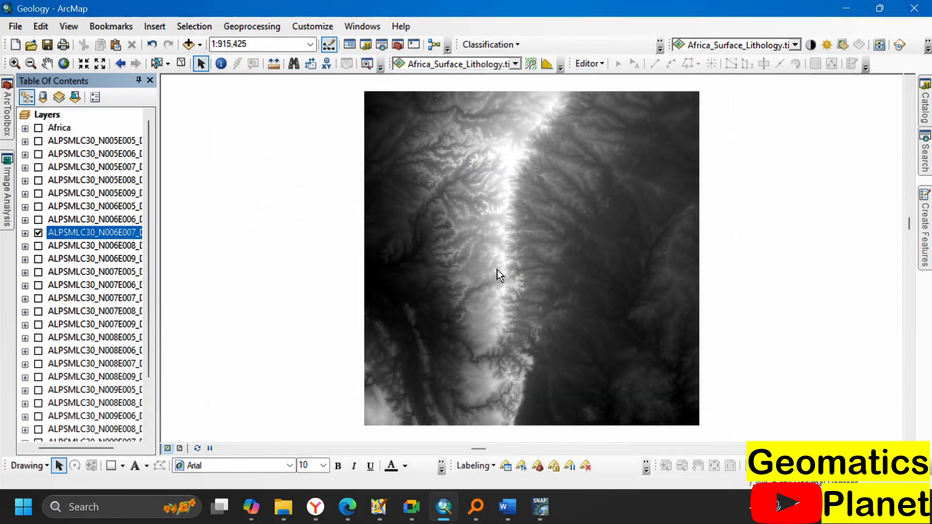
# - Apply a stretched color ramp running from pale green through dark green, orange and dark red to white to the N006E007 tile
pyautogui.rightClick(53, 235)
pyautogui.click(89, 450)
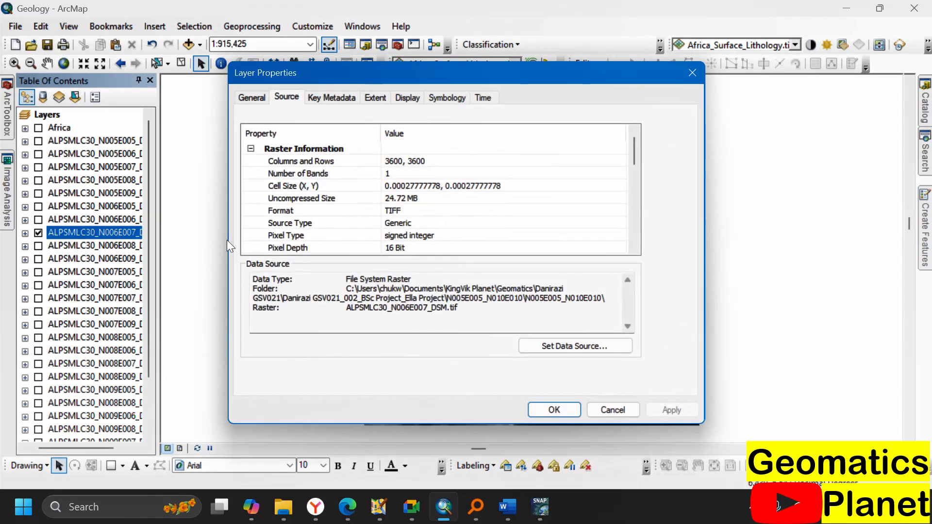
pyautogui.click(445, 97)
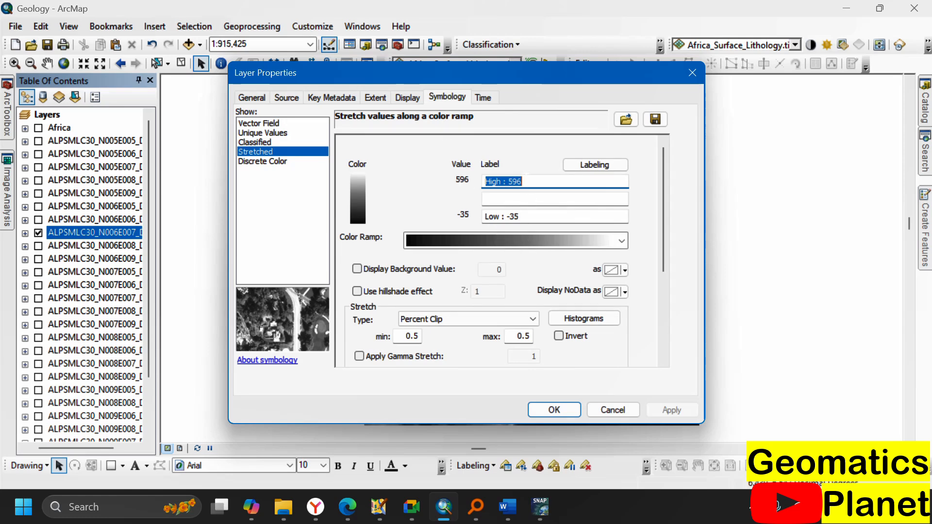
pyautogui.click(508, 242)
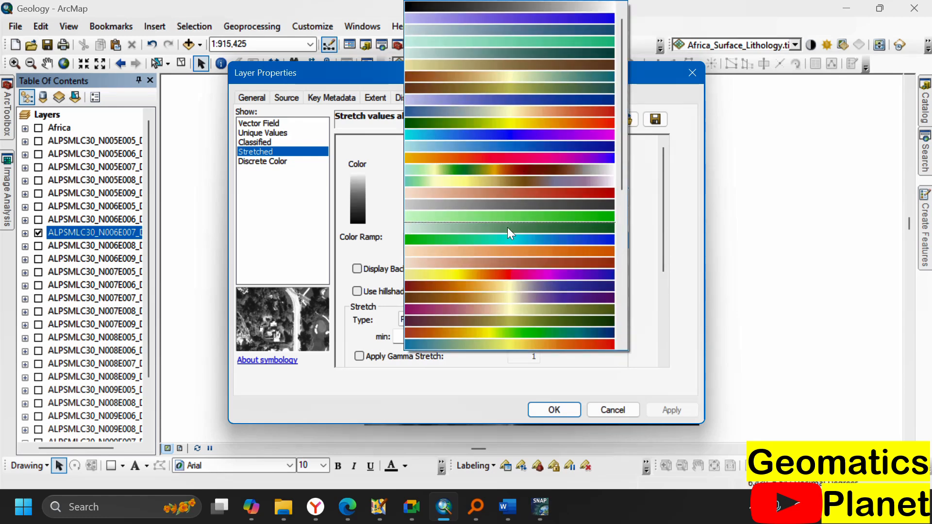
pyautogui.click(520, 169)
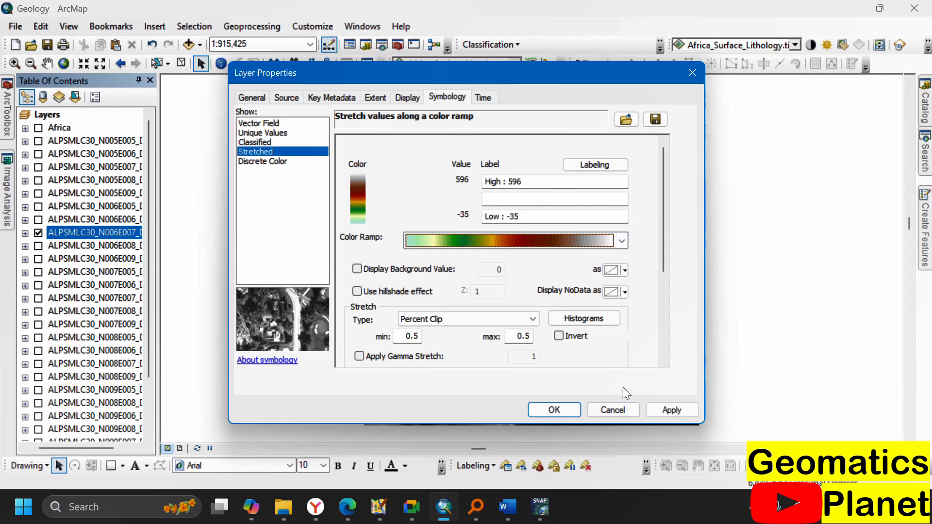
pyautogui.click(657, 409)
pyautogui.moveTo(621, 72); pyautogui.dragTo(350, 67)
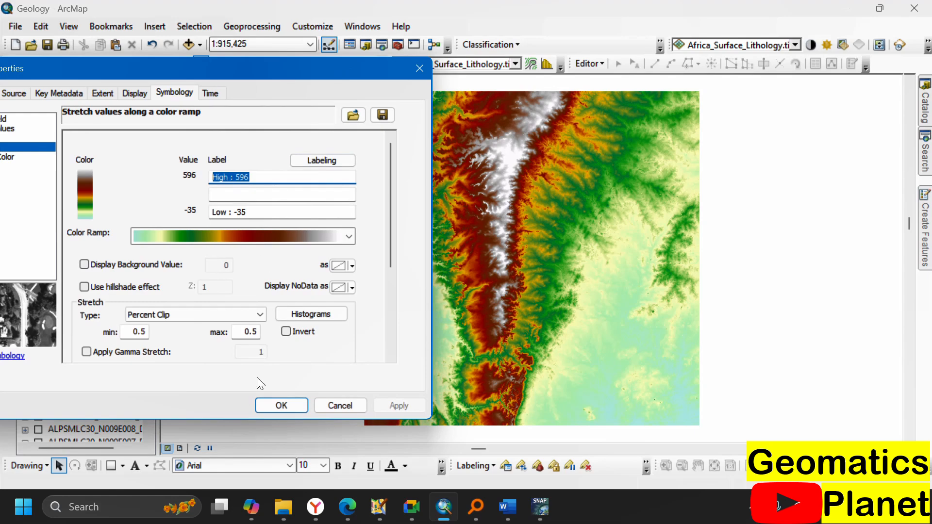
pyautogui.click(282, 406)
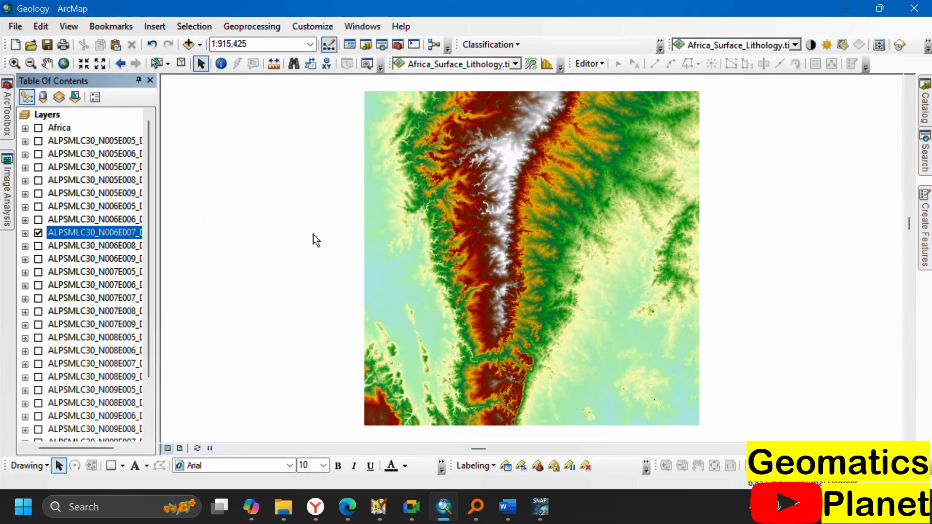
# - Examine the Spatial Analyst toolsets and the colored relief along the tile's central ridge at closer map scales
pyautogui.click(6, 116)
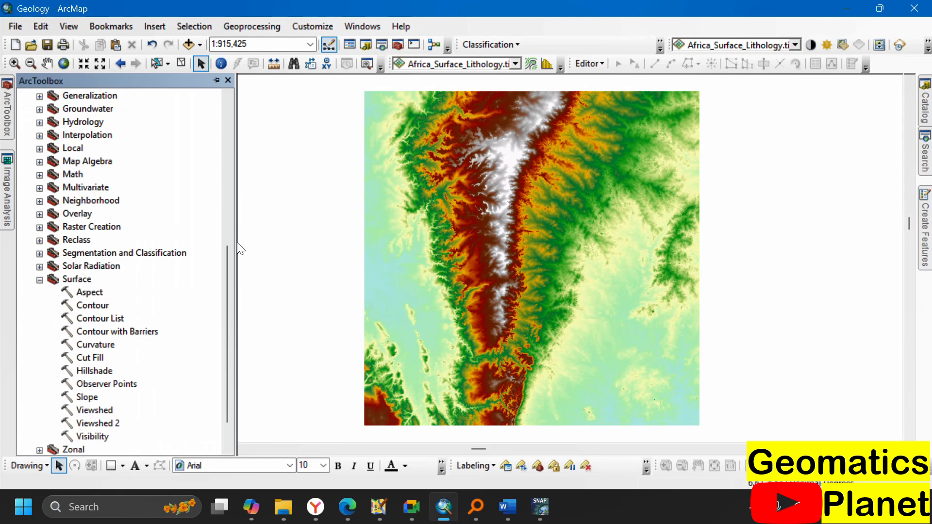
pyautogui.click(40, 280)
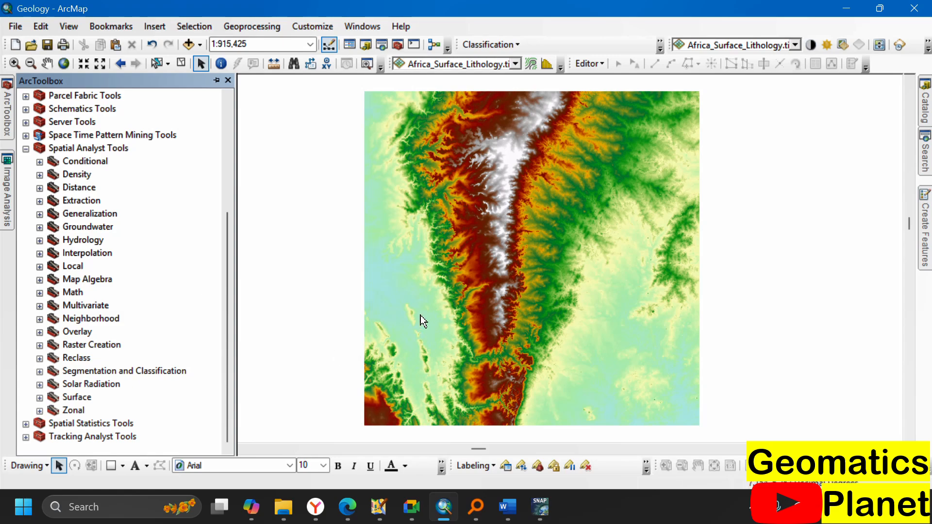
pyautogui.scroll(2, 481, 271)
pyautogui.scroll(1, 484, 270)
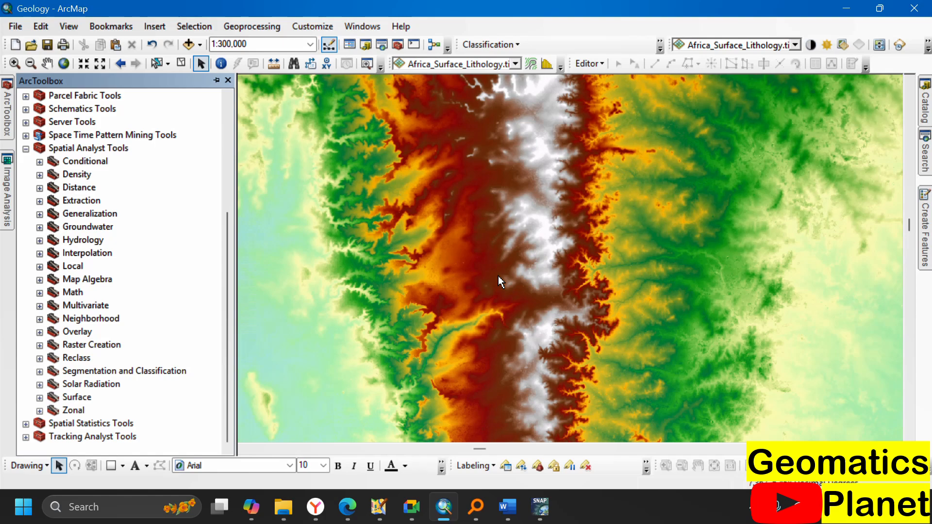
pyautogui.scroll(-1, 517, 272)
pyautogui.scroll(-1, 519, 291)
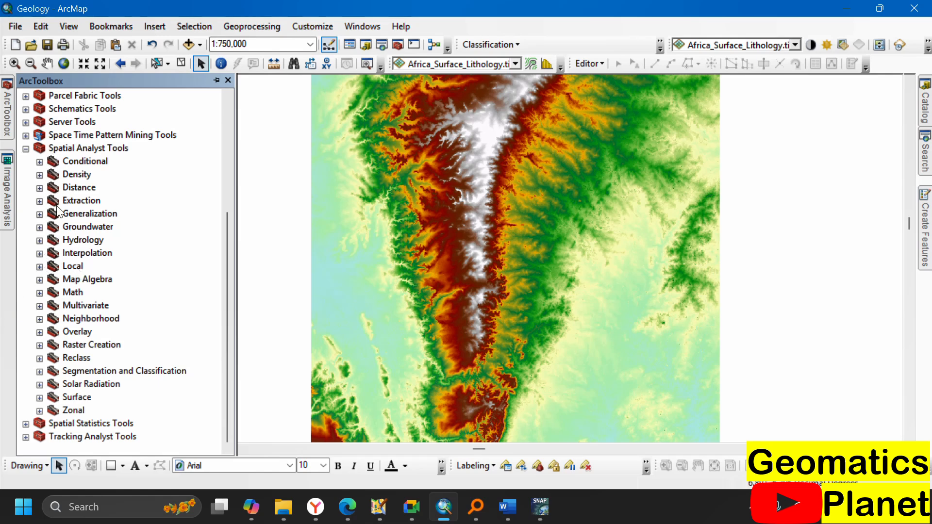
# - Start the Spatial Analyst Slope tool with ALPSMLC30_N006E007_DSM.tif as the input raster
pyautogui.click(40, 398)
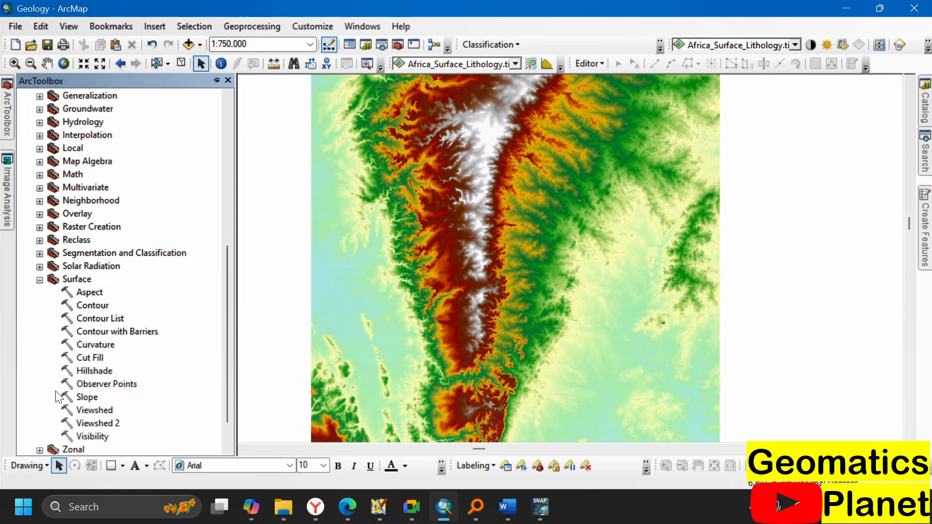
pyautogui.doubleClick(90, 398)
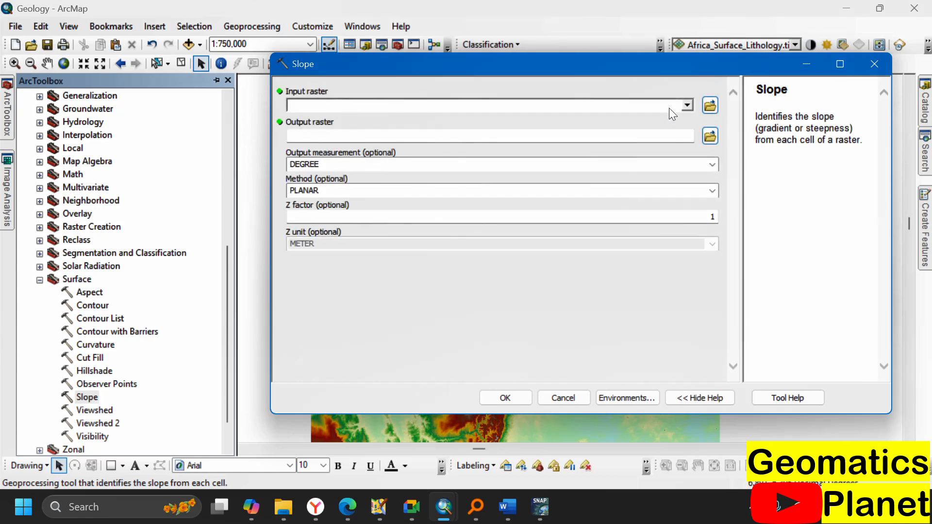
pyautogui.click(825, 117)
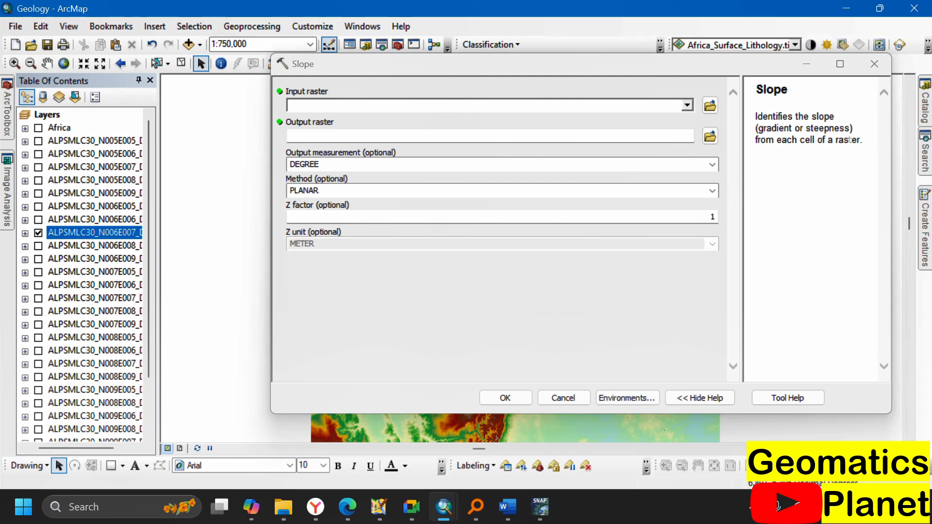
pyautogui.click(686, 105)
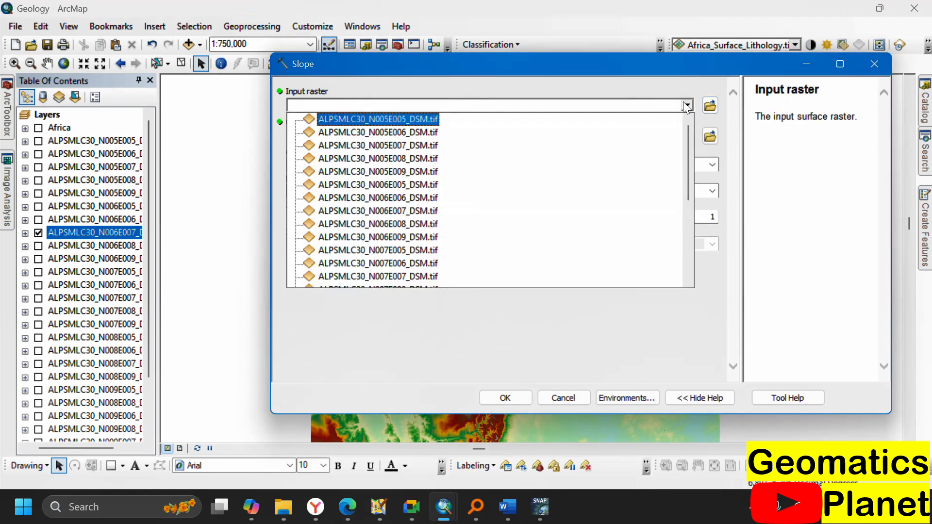
pyautogui.click(97, 233)
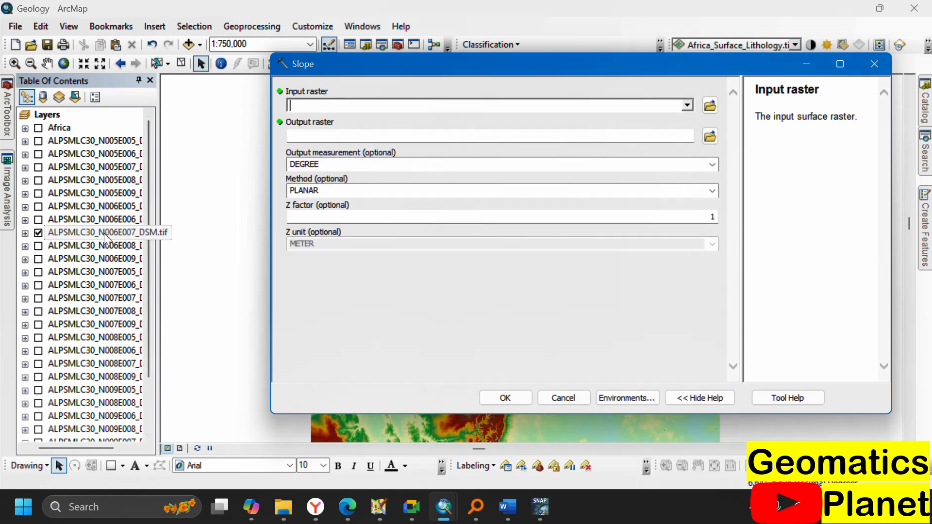
pyautogui.moveTo(110, 238); pyautogui.dragTo(376, 105)
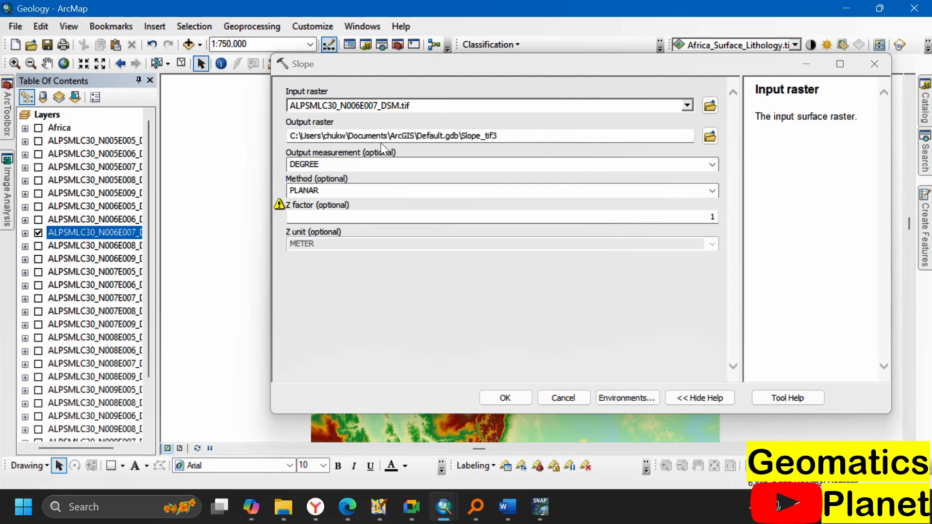
# - Compare the slope measurement and method options, settling on DEGREE output and the PLANAR method
pyautogui.click(713, 165)
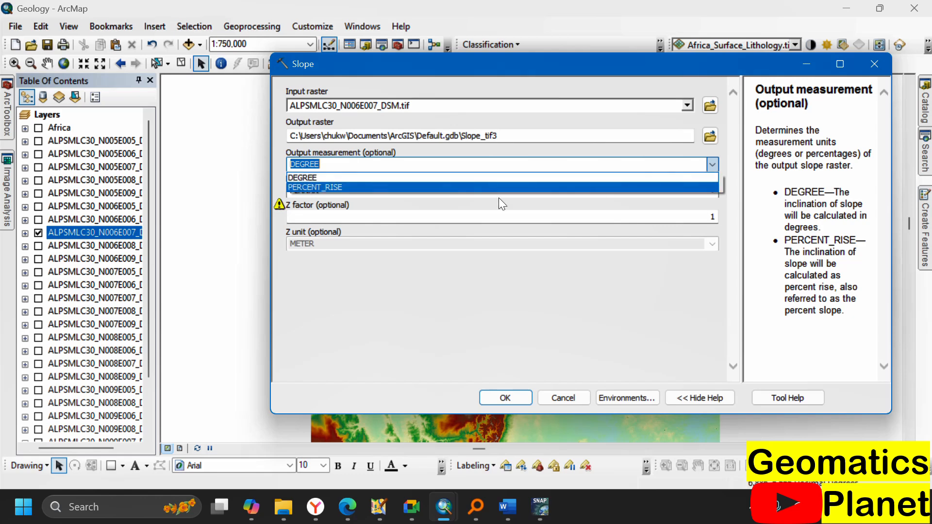
pyautogui.click(467, 185)
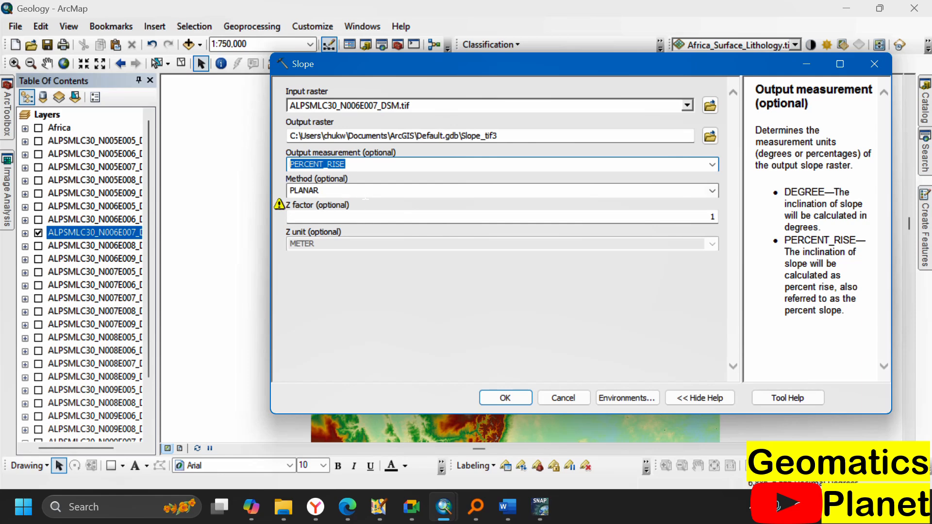
pyautogui.click(712, 165)
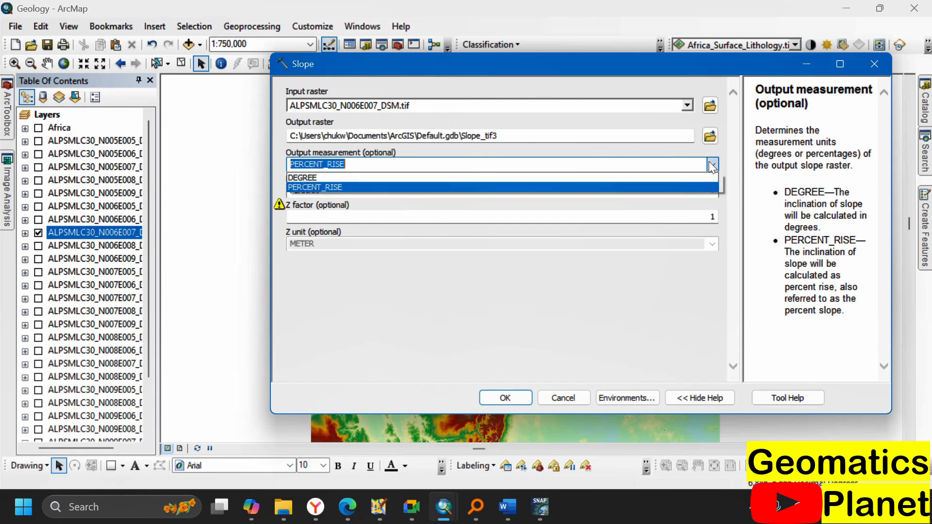
pyautogui.click(712, 164)
pyautogui.click(711, 164)
pyautogui.click(692, 178)
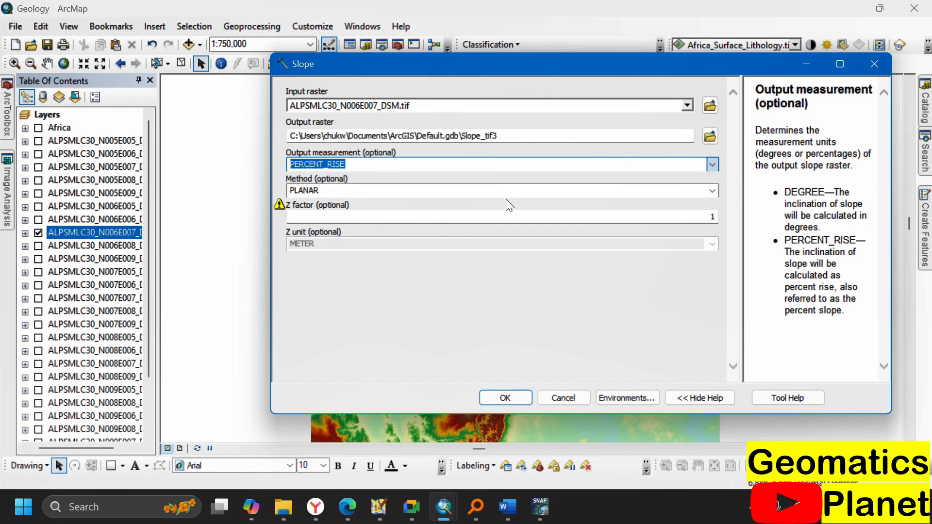
pyautogui.click(711, 191)
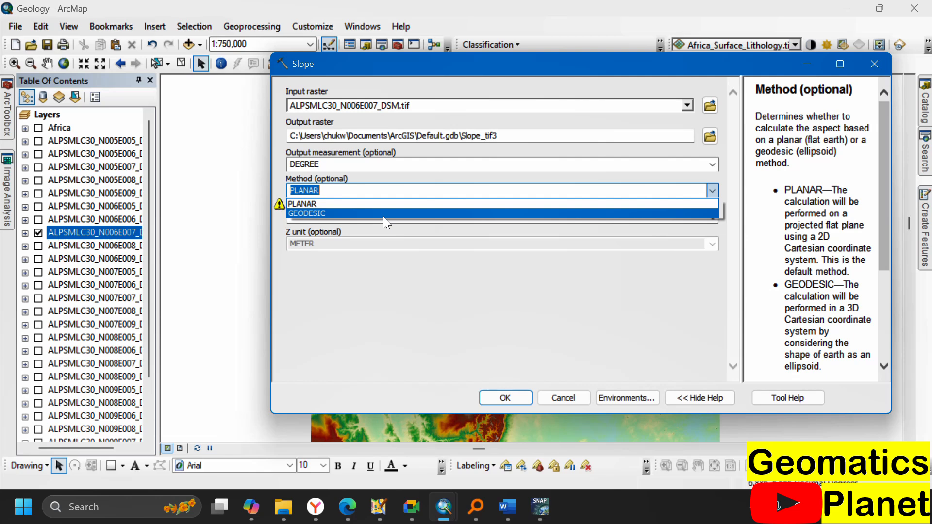
pyautogui.click(514, 198)
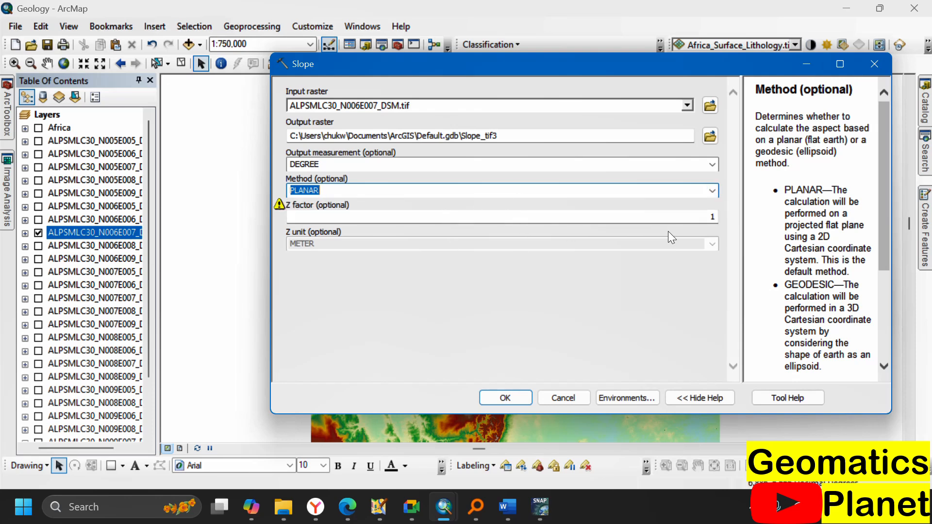
# - Set the Z factor to the 0.3048 given in the tool help and run Slope on the N006E007 tile
pyautogui.click(689, 216)
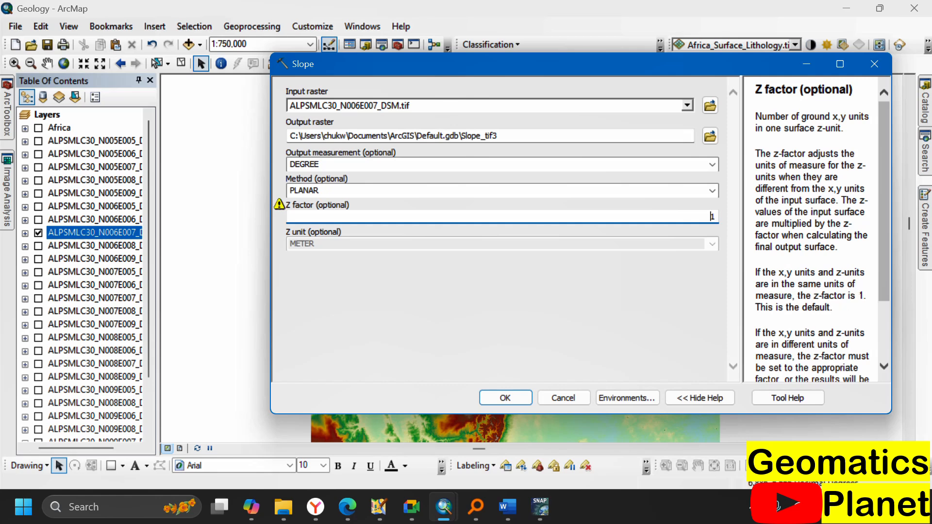
pyautogui.scroll(-3, 838, 321)
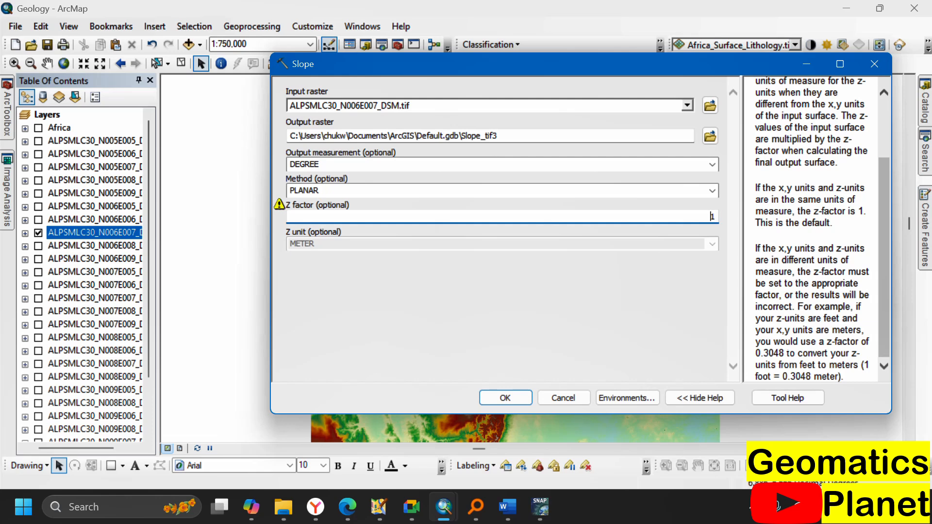
pyautogui.moveTo(786, 352); pyautogui.dragTo(755, 353)
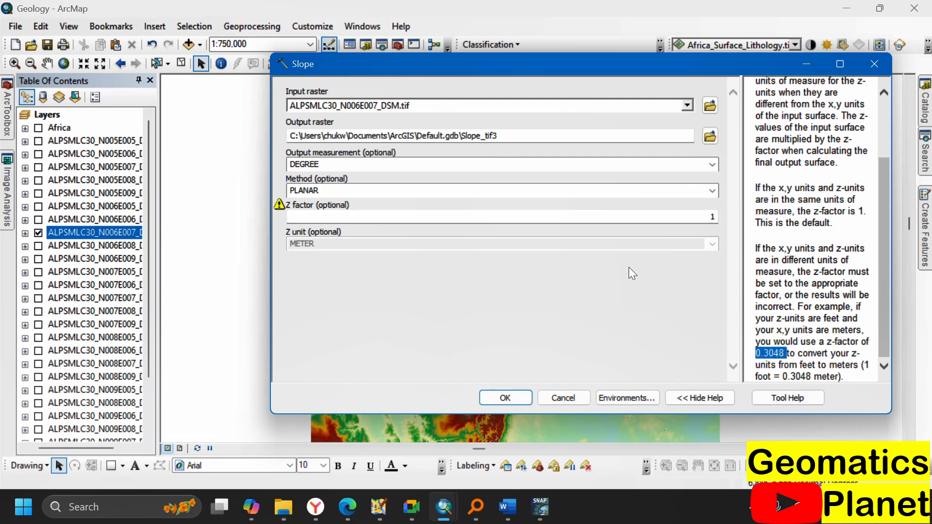
pyautogui.click(592, 222)
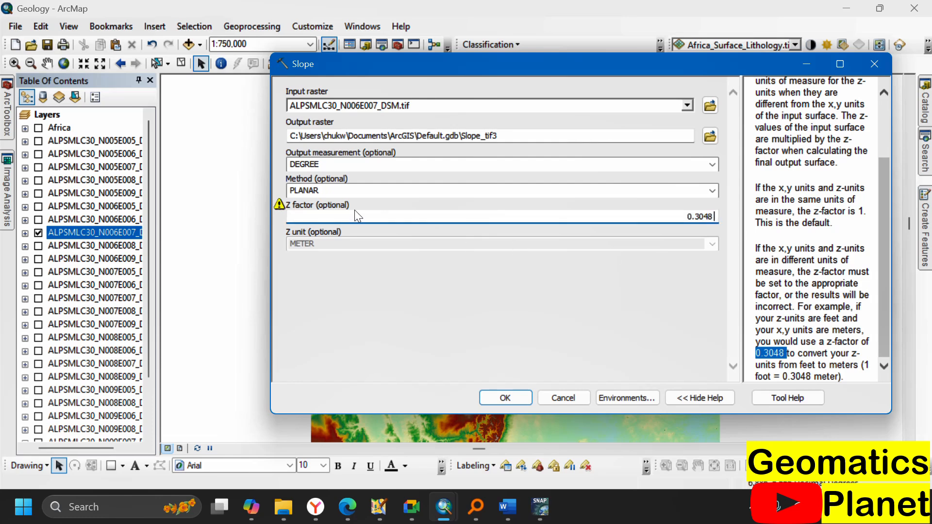
pyautogui.moveTo(280, 206)
pyautogui.click(450, 111)
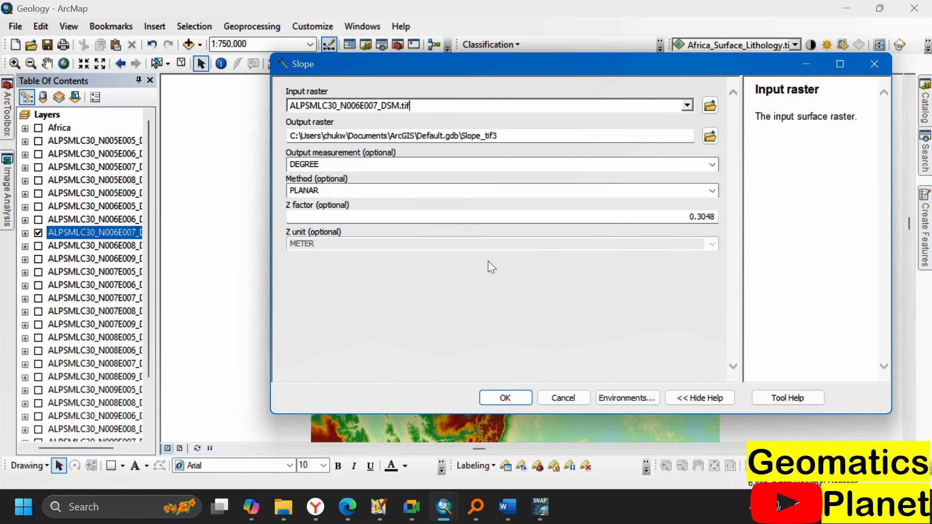
pyautogui.click(498, 380)
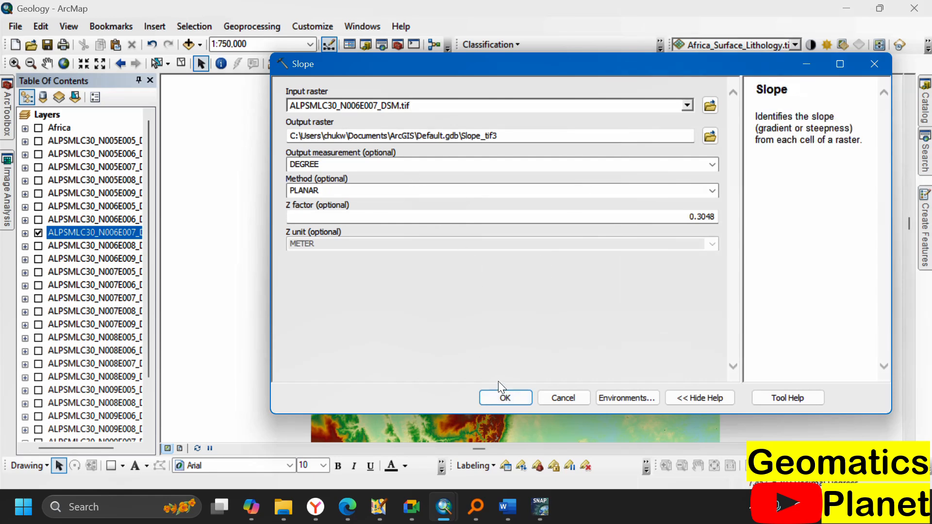
pyautogui.click(508, 391)
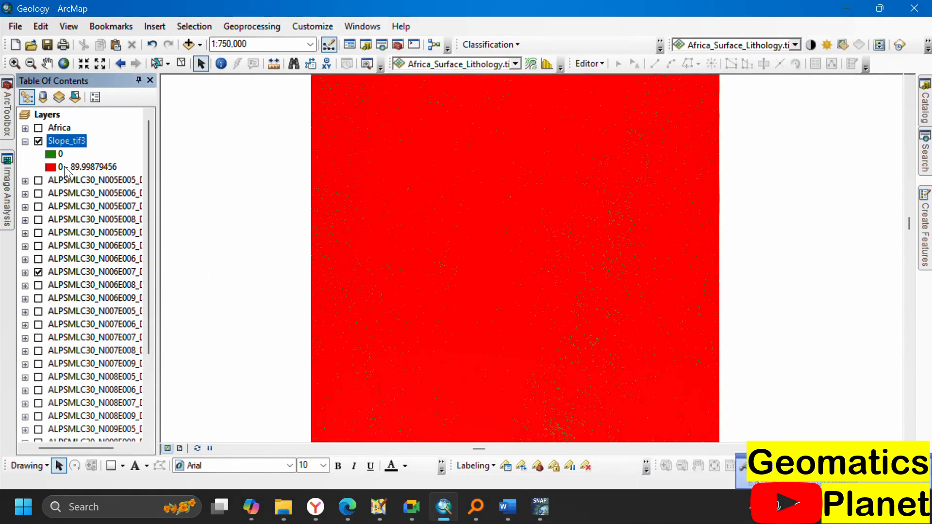
# - Try more classes and a unique-values symbology on the Slope_tif3 layer, closing its properties without applying changes
pyautogui.rightClick(72, 139)
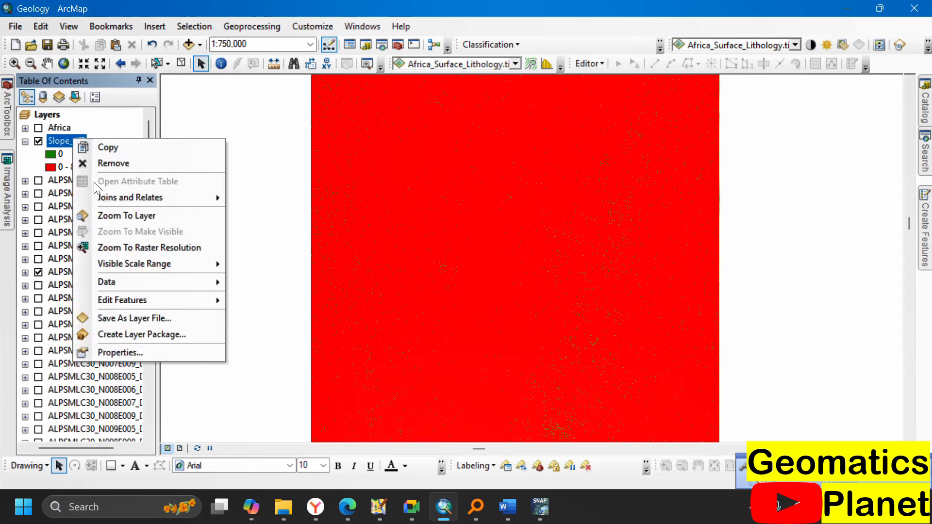
pyautogui.click(139, 352)
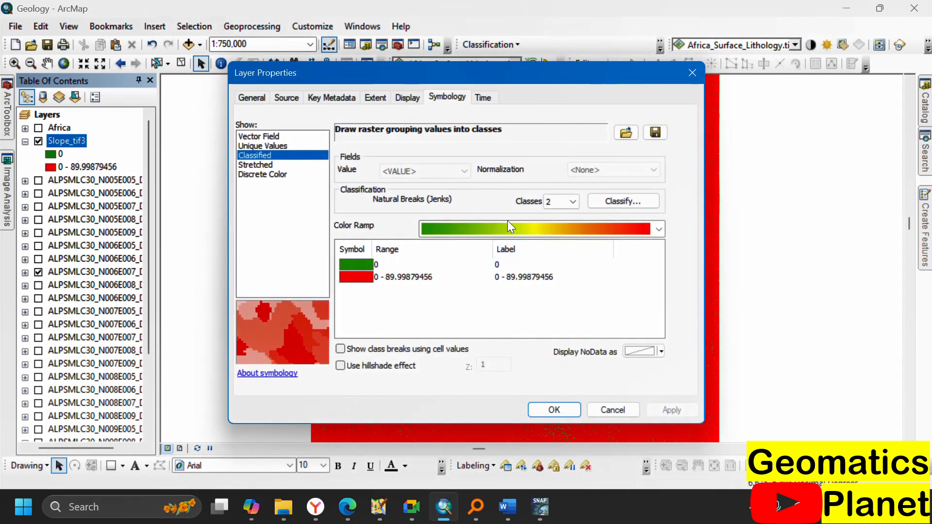
pyautogui.click(575, 204)
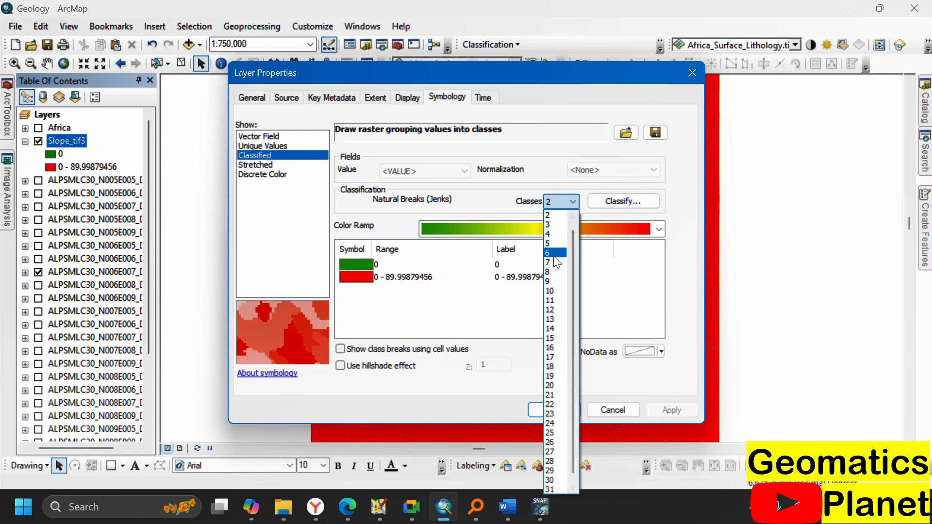
pyautogui.click(545, 275)
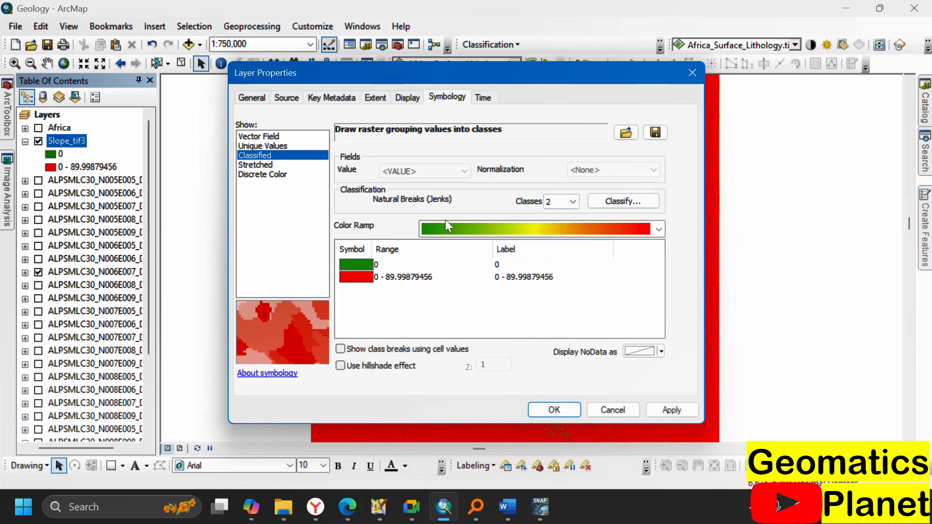
pyautogui.click(262, 144)
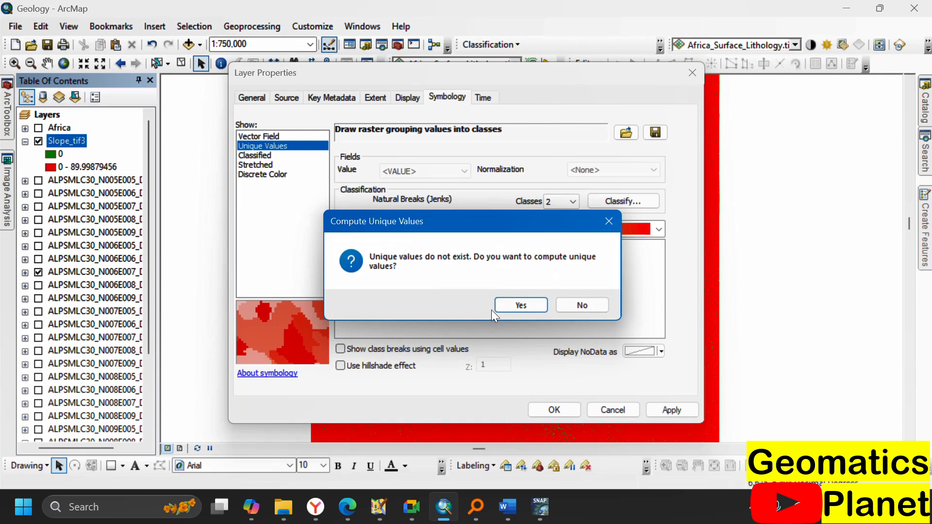
pyautogui.click(507, 303)
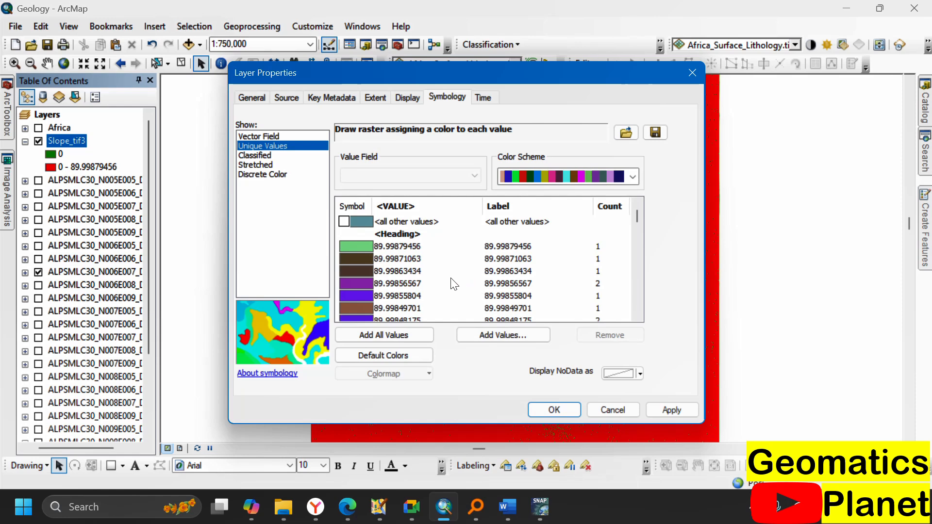
pyautogui.scroll(-13, 466, 275)
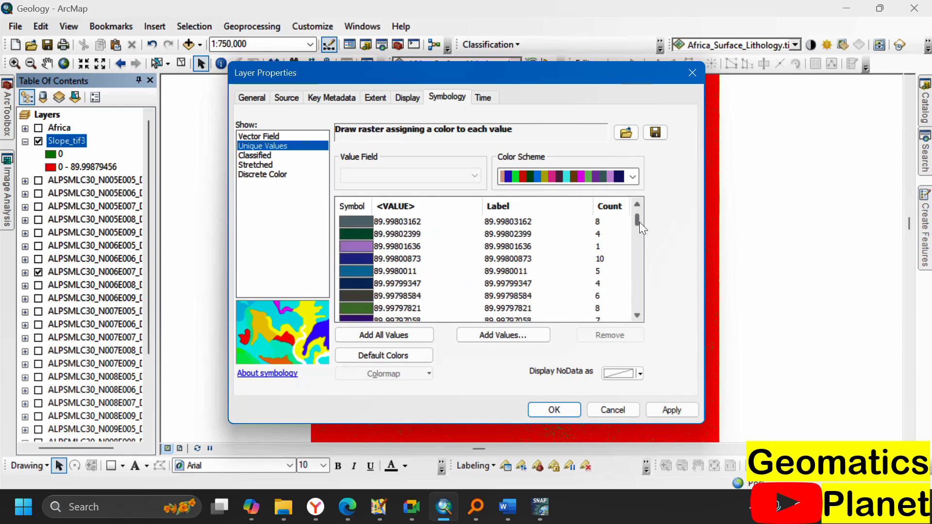
pyautogui.moveTo(639, 222); pyautogui.dragTo(627, 204)
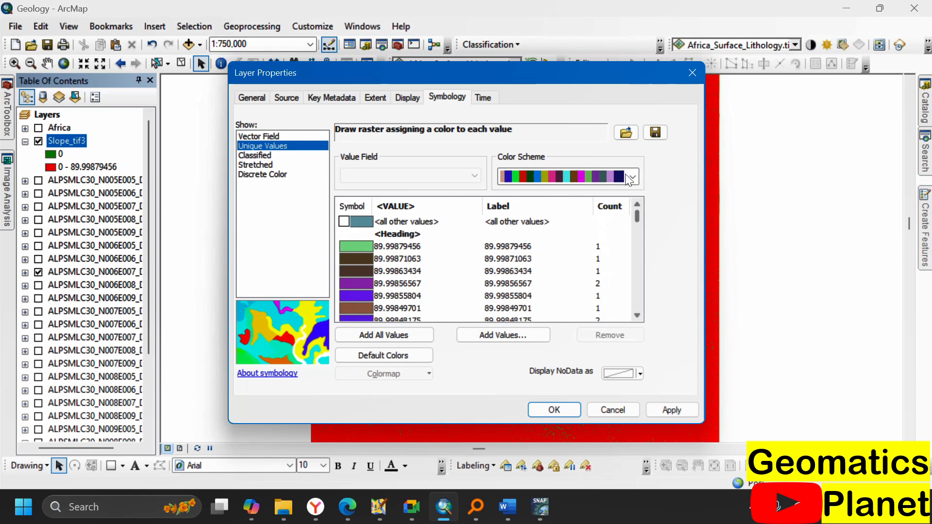
pyautogui.click(692, 72)
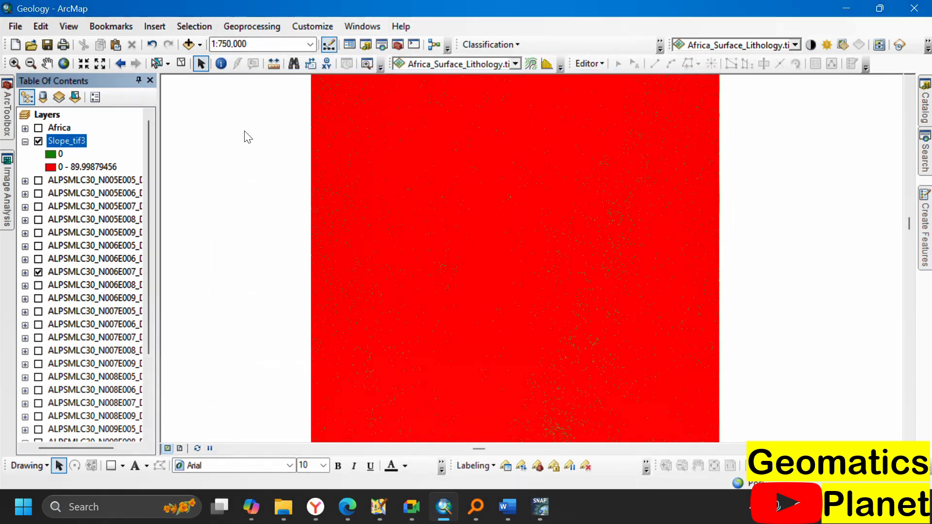
# - Remove the Slope_tif3 layer from the map
pyautogui.rightClick(76, 144)
pyautogui.press('Escape')
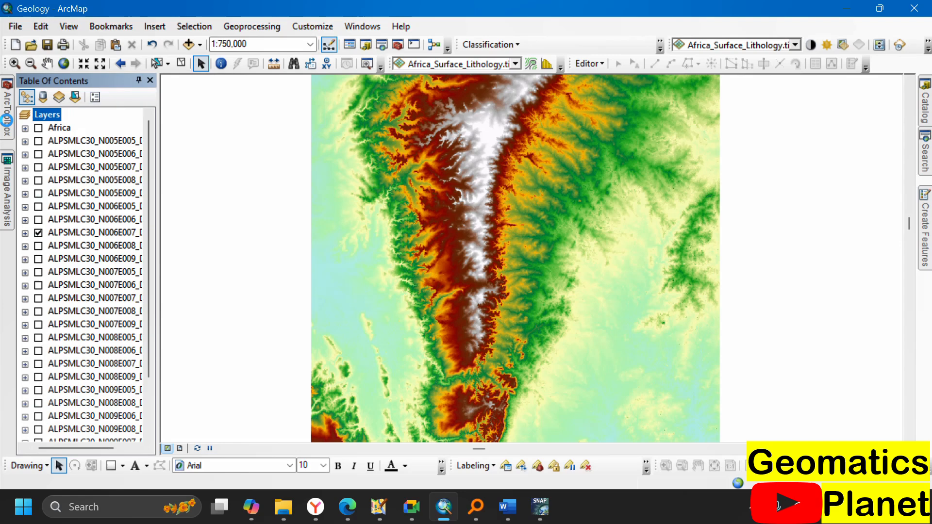
# - Run Slope again on ALPSMLC30_N006E007_DSM.tif with DEGREE output, the PLANAR method and an adjusted Z factor
pyautogui.click(7, 116)
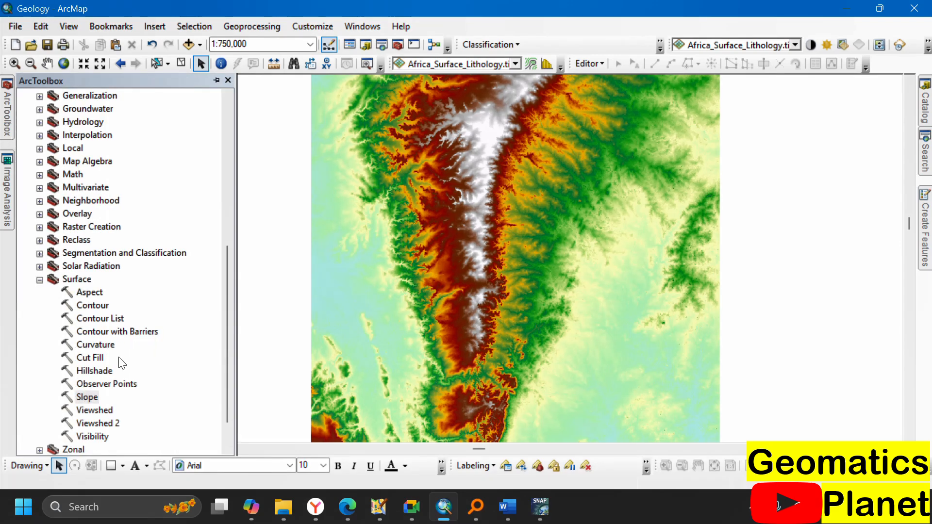
pyautogui.doubleClick(87, 397)
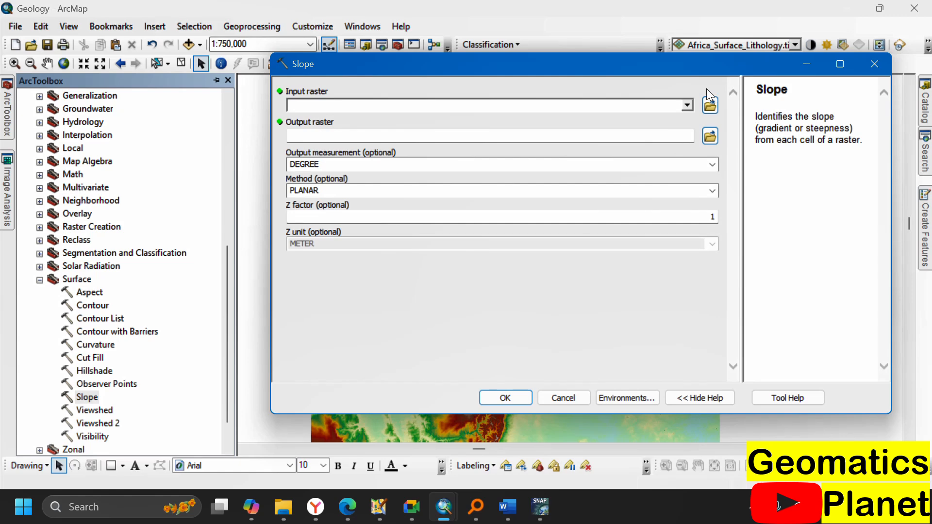
pyautogui.click(687, 105)
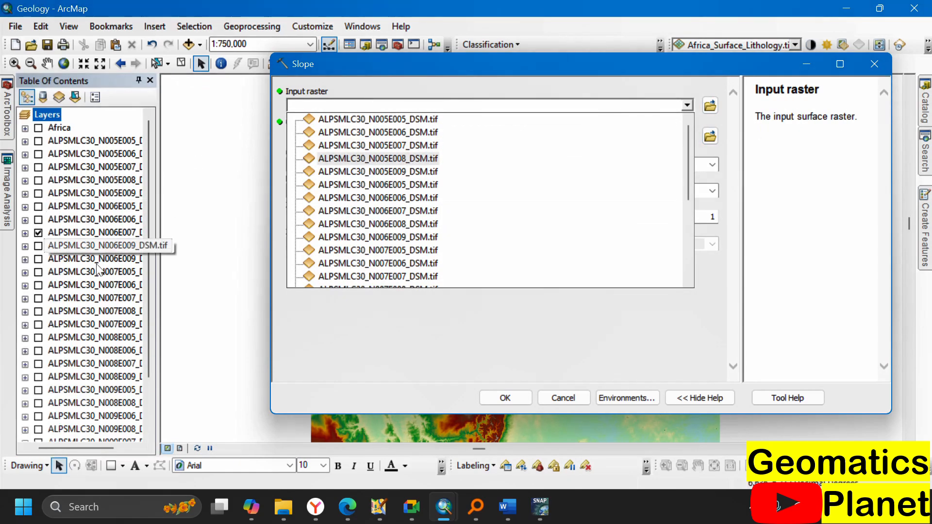
pyautogui.click(88, 235)
pyautogui.moveTo(89, 235); pyautogui.dragTo(391, 105)
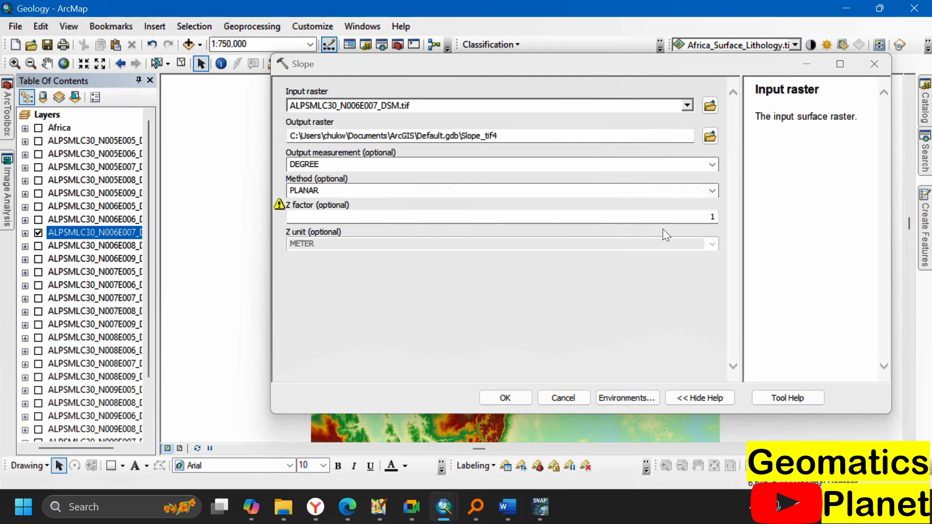
pyautogui.click(679, 221)
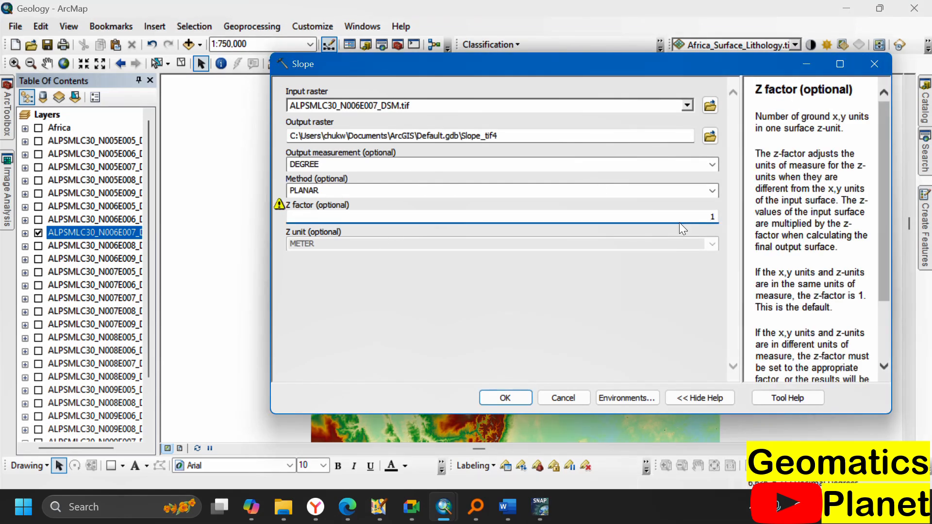
pyautogui.click(505, 397)
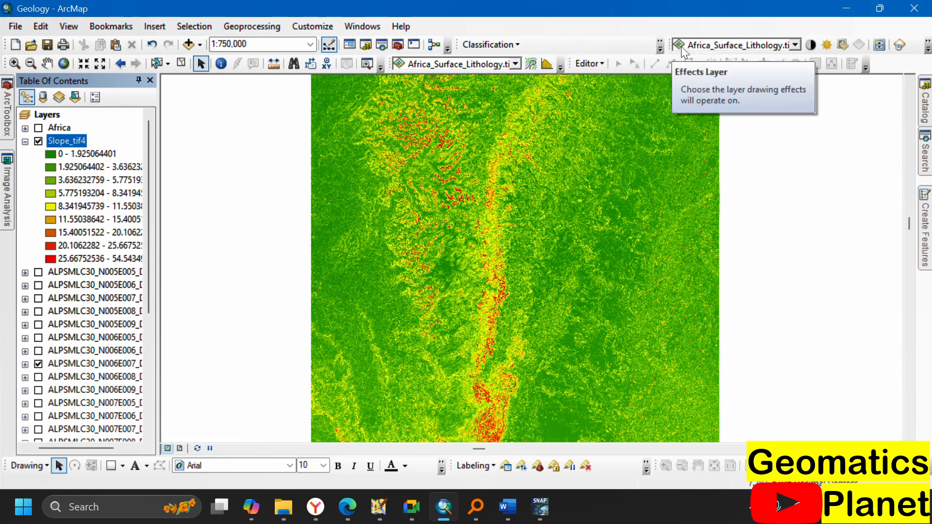
# - Remove the DSM tile layers ALPSMLC30_N005E005 through ALPSMLC30_N006E006 from the map
pyautogui.click(795, 45)
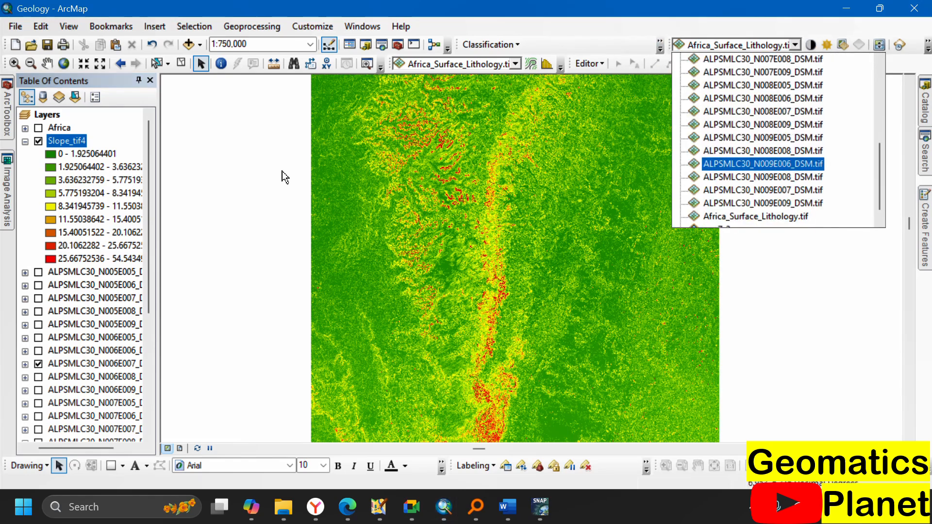
pyautogui.click(141, 388)
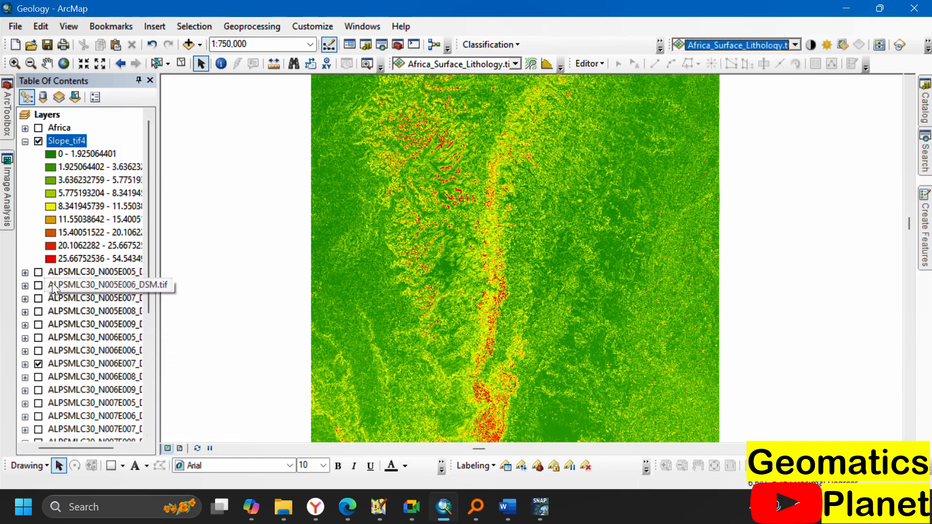
pyautogui.click(62, 272)
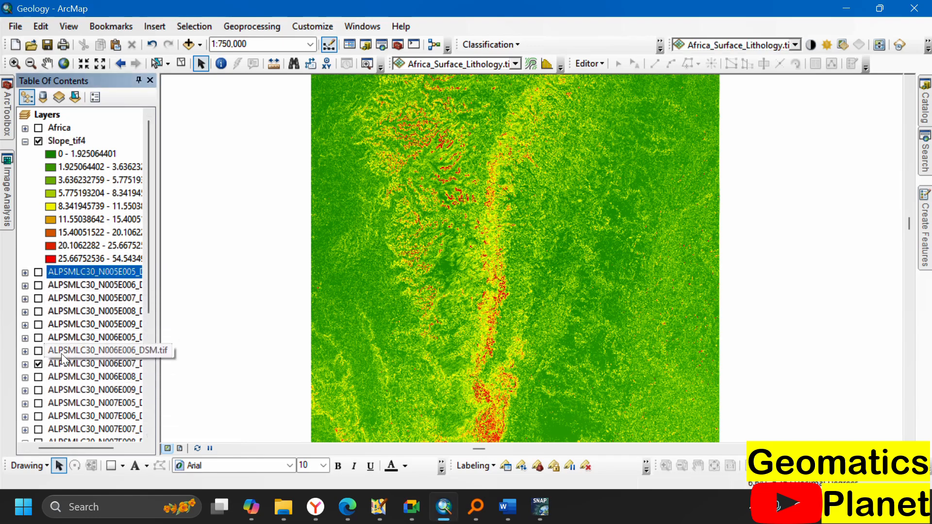
pyautogui.keyDown('shift'); pyautogui.click(63, 340); pyautogui.keyUp('shift')
pyautogui.rightClick(85, 307)
pyautogui.press('Escape')
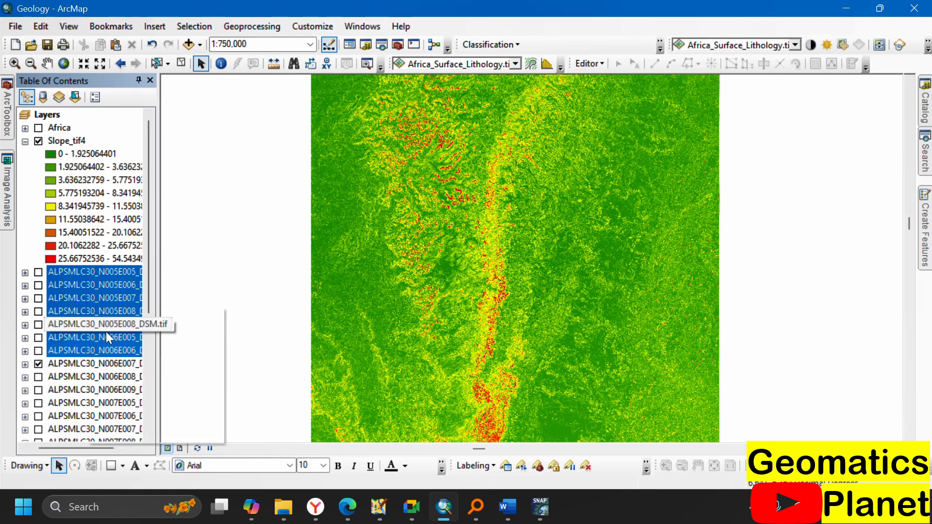
pyautogui.keyDown('shift'); pyautogui.click(67, 350); pyautogui.keyUp('shift')
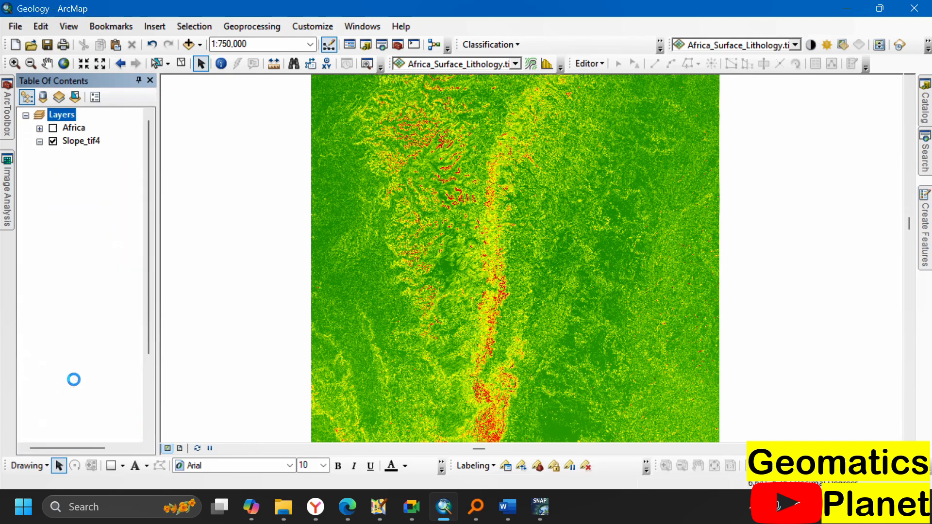
# - Remove the DSM tile layers ALPSMLC30_N006E008 through ALPSMLC30_N009E009 from the map, keeping N006E007
pyautogui.click(77, 284)
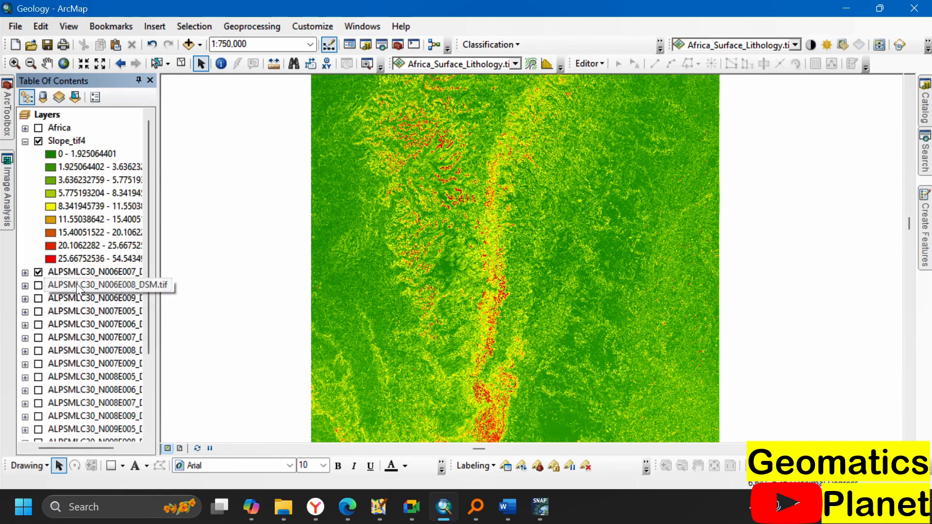
pyautogui.scroll(-3, 76, 284)
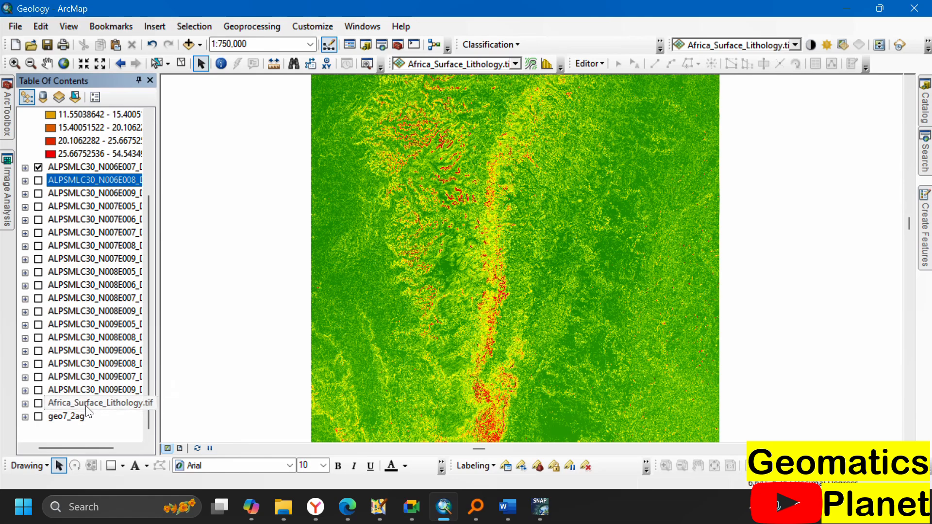
pyautogui.keyDown('shift'); pyautogui.click(90, 387); pyautogui.keyUp('shift')
pyautogui.rightClick(100, 316)
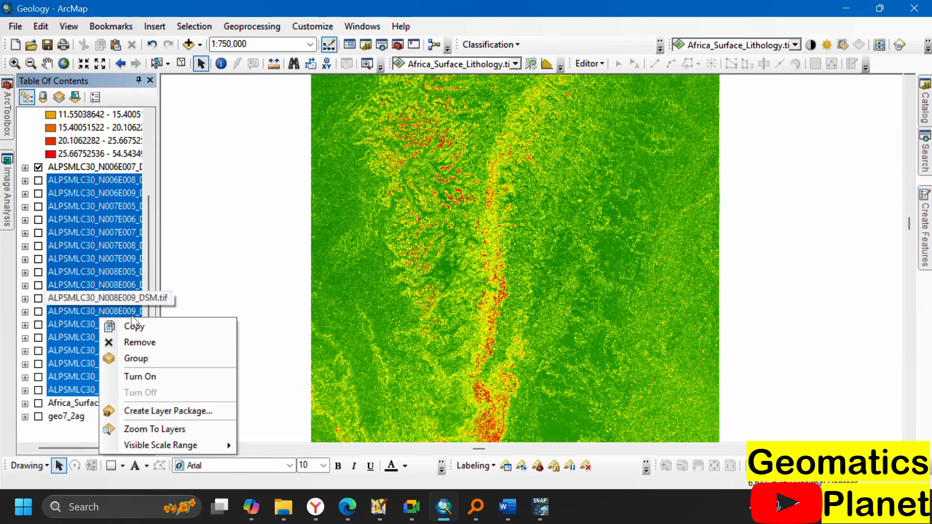
pyautogui.click(133, 341)
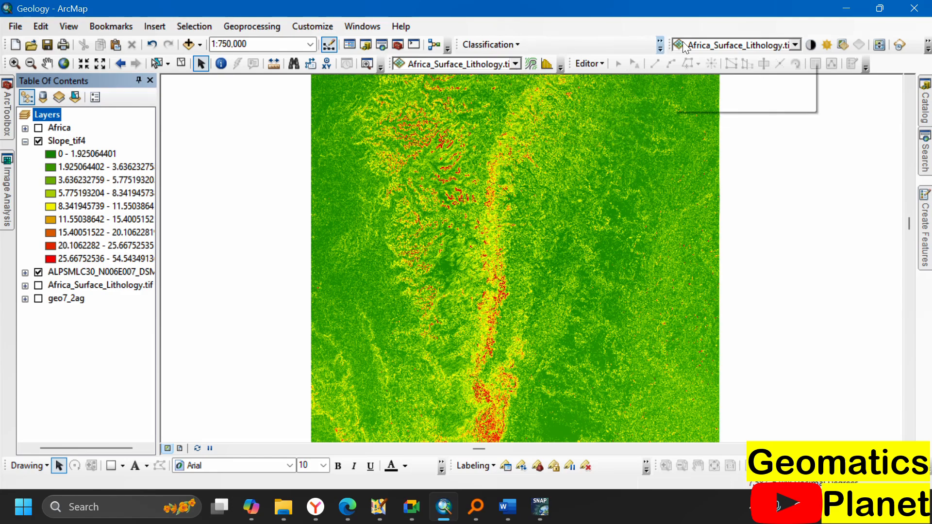
# - Set Slope_tif4 as the effects layer and swipe it across the map to compare it with the DSM underneath
pyautogui.click(794, 45)
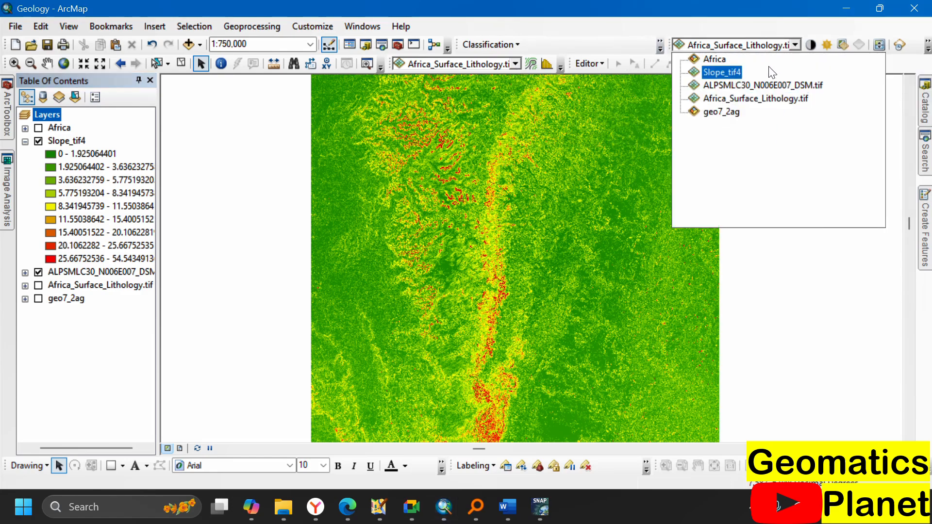
pyautogui.click(737, 86)
pyautogui.click(791, 46)
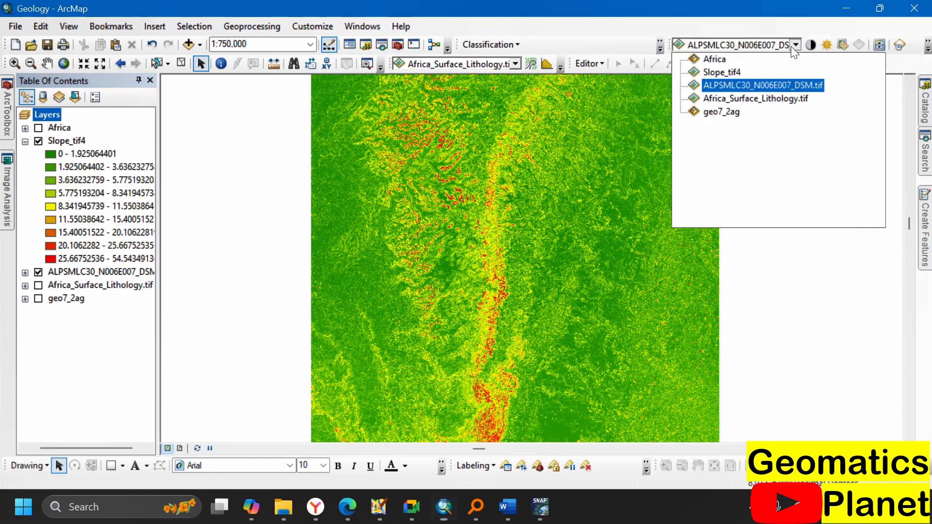
pyautogui.click(733, 71)
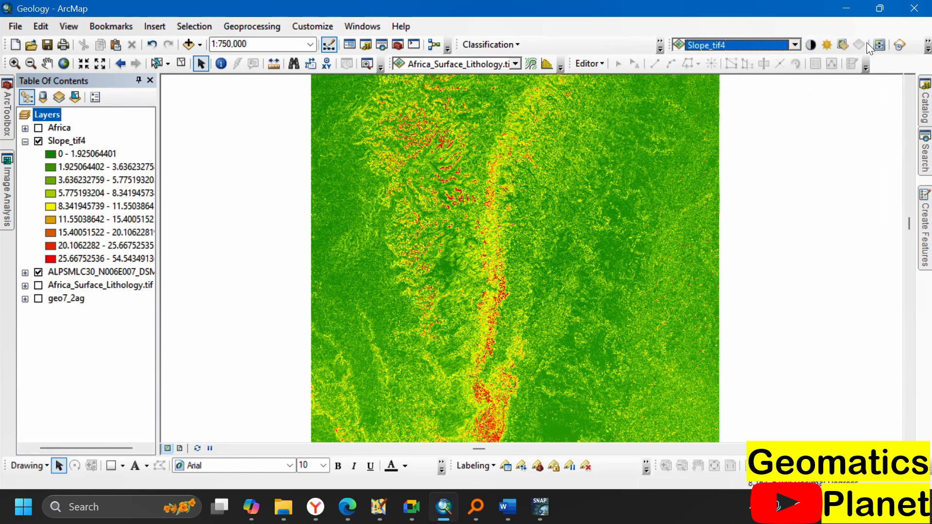
pyautogui.click(879, 45)
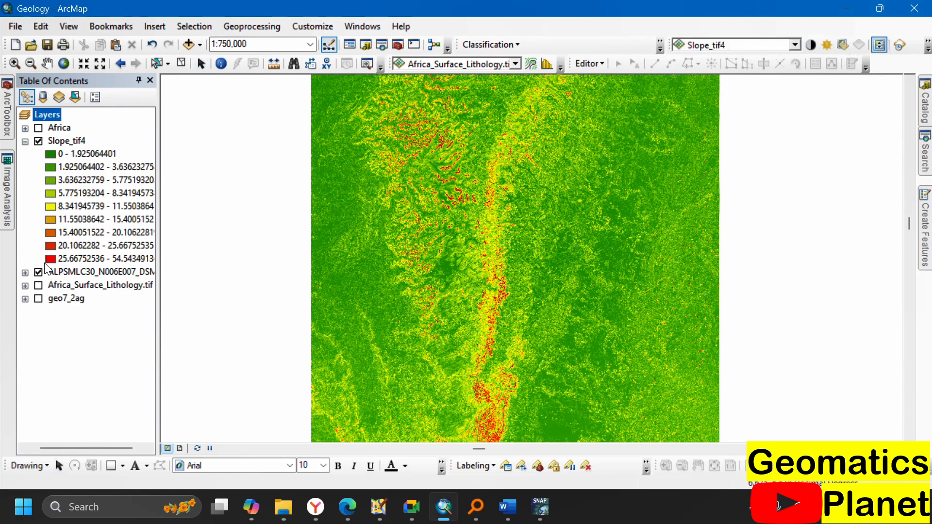
pyautogui.moveTo(492, 191); pyautogui.dragTo(653, 274)
# - Reduce the Slope_tif4 classified symbology to 5 classes and apply it to the map
pyautogui.rightClick(60, 144)
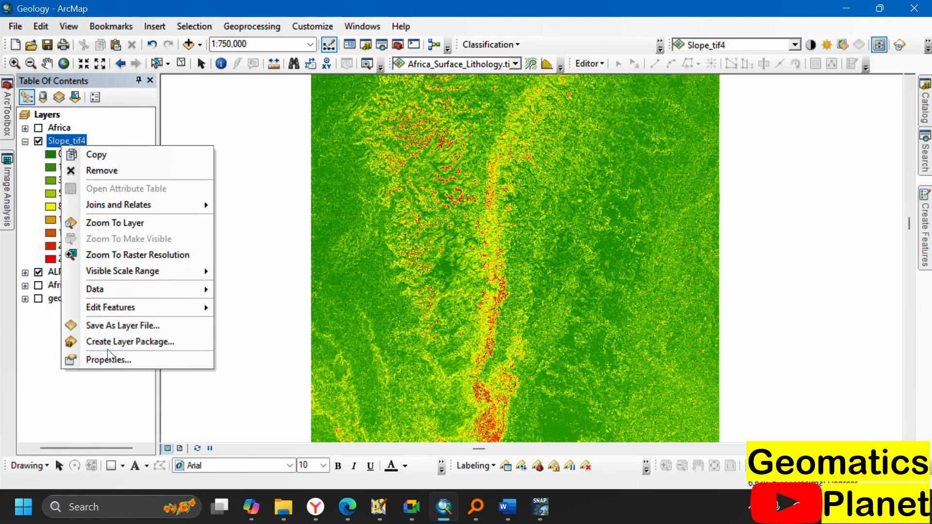
pyautogui.click(109, 360)
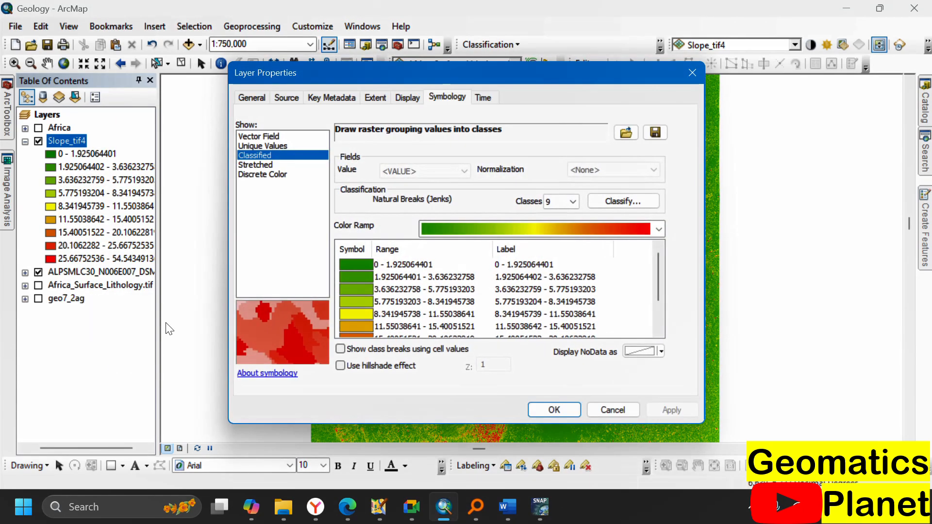
pyautogui.click(573, 202)
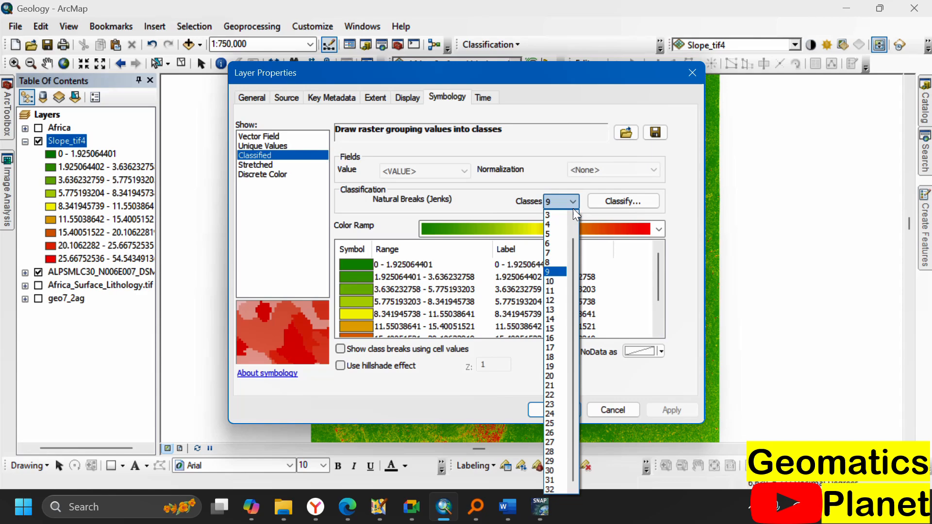
pyautogui.click(550, 233)
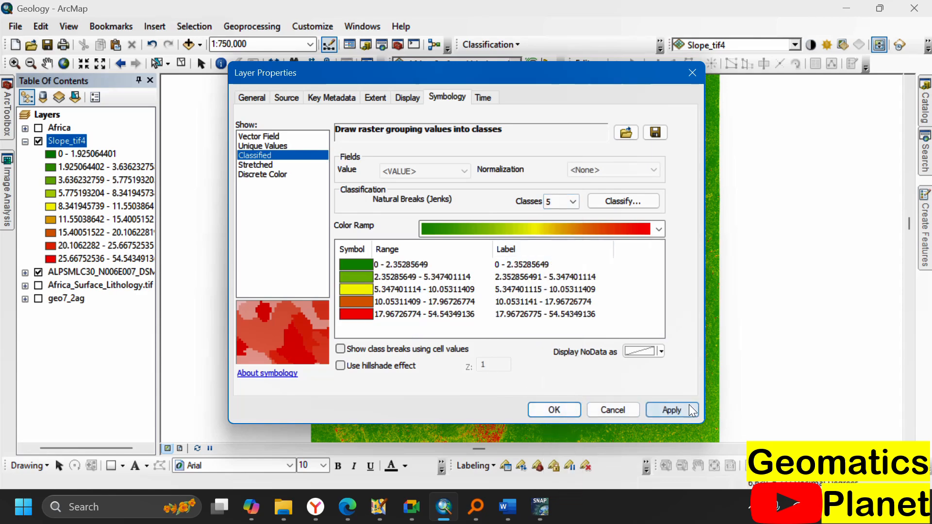
pyautogui.click(672, 410)
pyautogui.moveTo(618, 82); pyautogui.dragTo(468, 100)
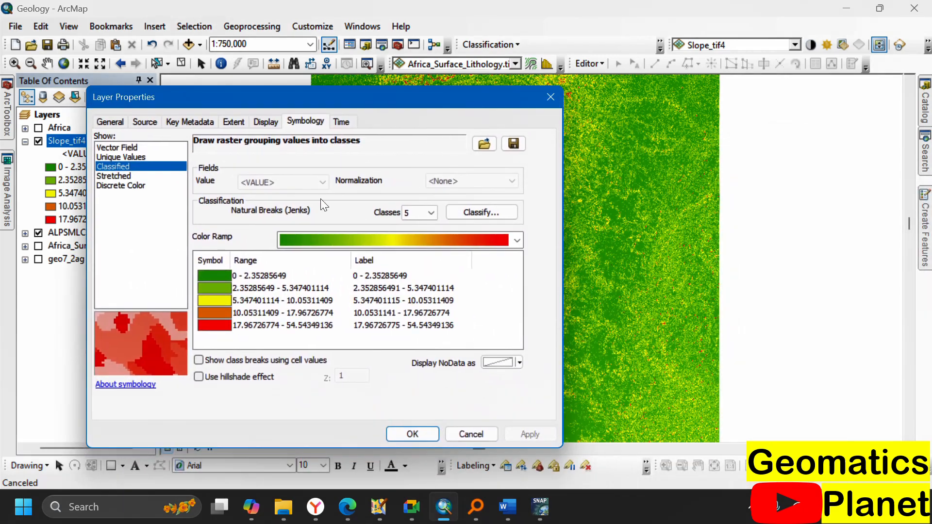
# - Switch the Slope_tif4 classification method to Equal Interval, apply it and inspect the redrawn map
pyautogui.click(470, 213)
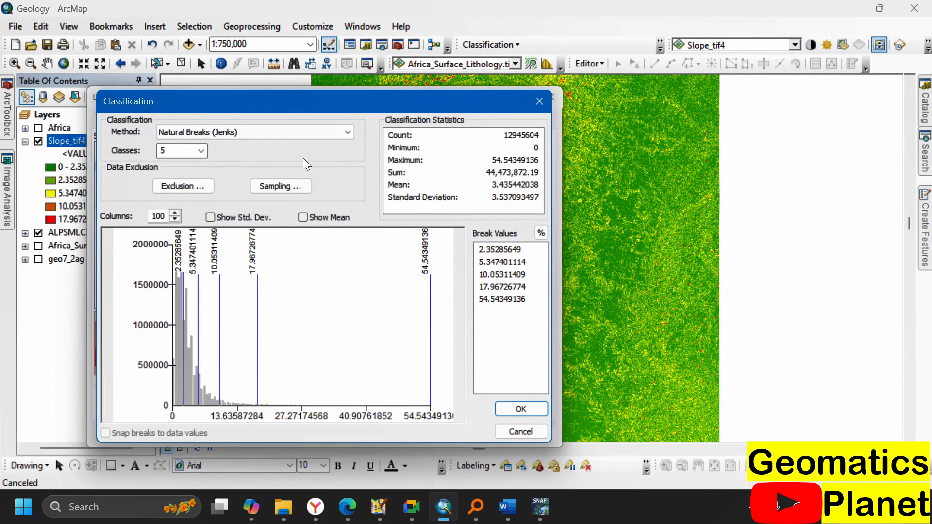
pyautogui.click(345, 132)
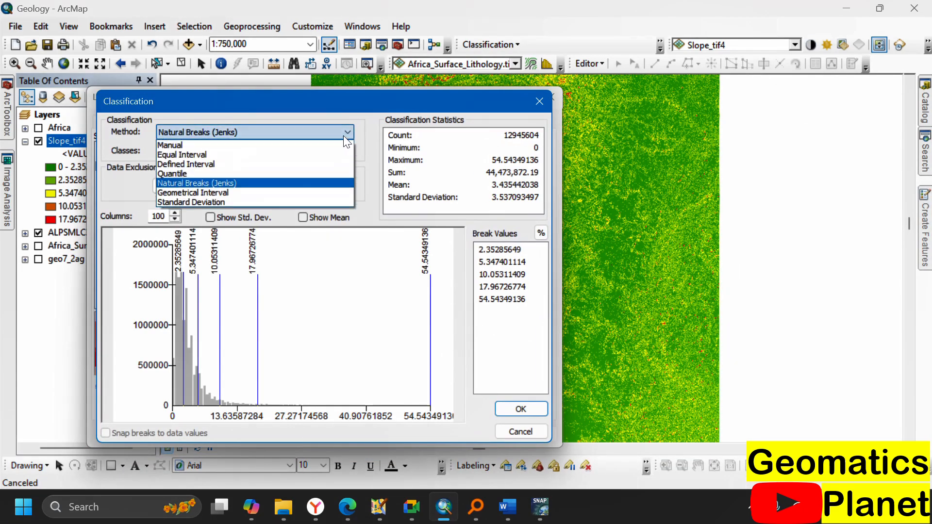
pyautogui.click(228, 154)
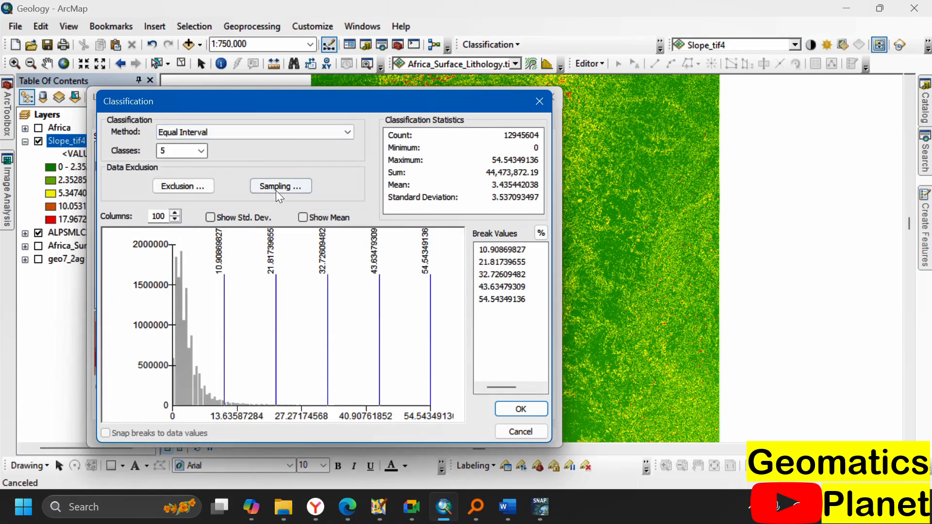
pyautogui.click(520, 409)
pyautogui.moveTo(482, 102); pyautogui.dragTo(338, 92)
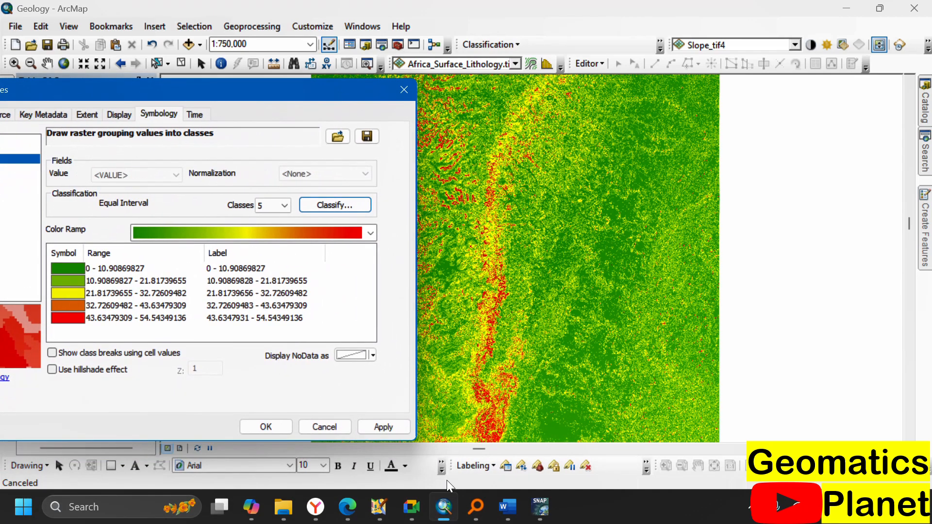
pyautogui.click(383, 427)
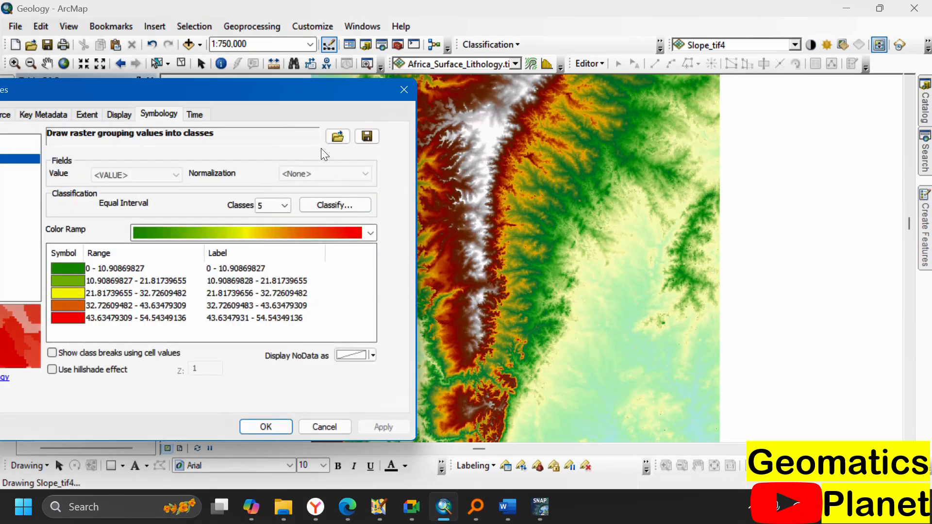
pyautogui.moveTo(310, 97); pyautogui.dragTo(851, 205)
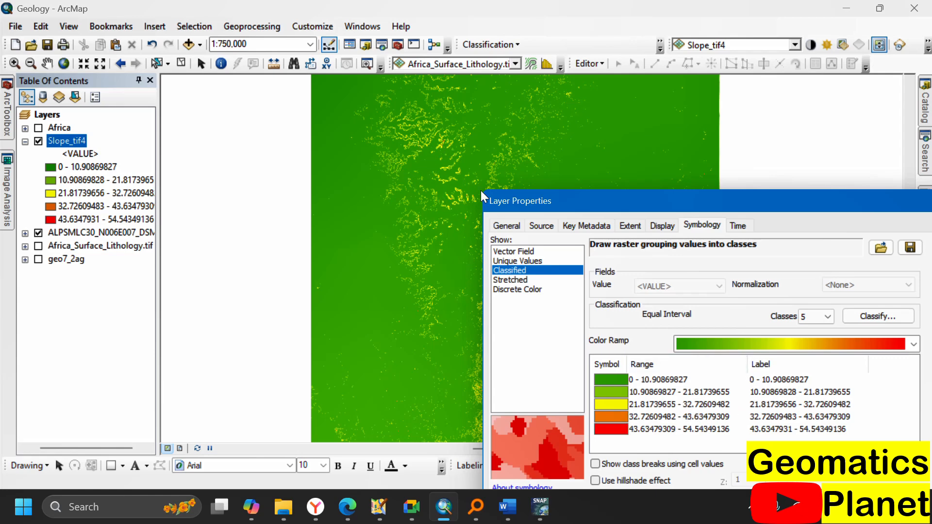
pyautogui.moveTo(723, 204); pyautogui.dragTo(218, 177)
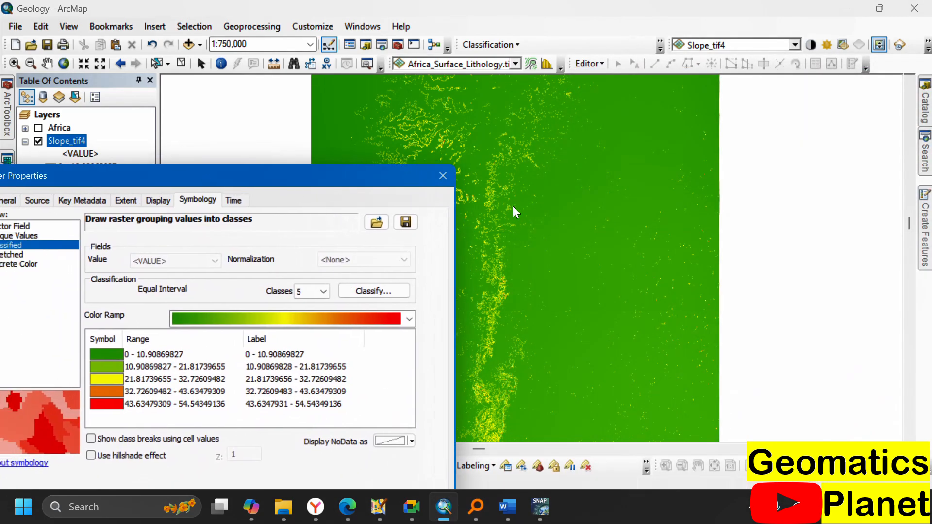
# - Classify Slope_tif4 by Standard Deviation with an interval size of 1 Std Dev, apply it and close the layer properties
pyautogui.click(386, 291)
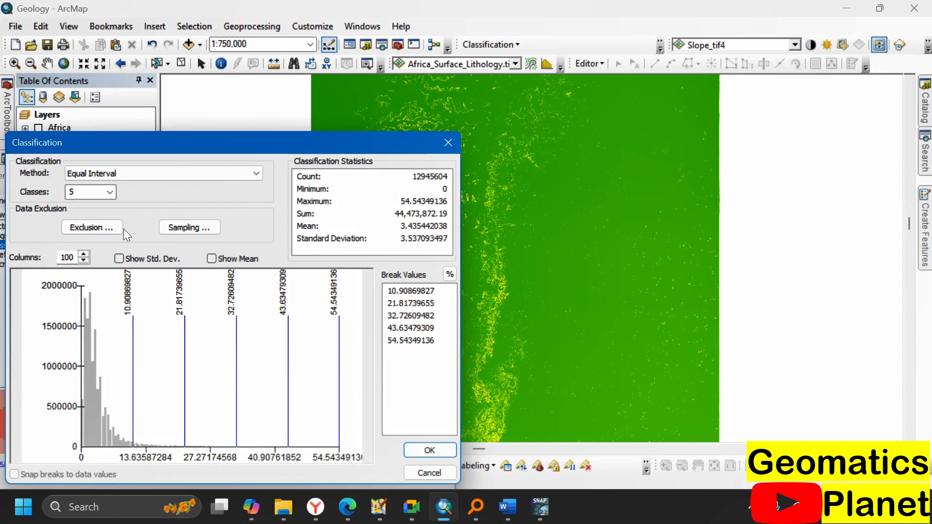
pyautogui.click(198, 174)
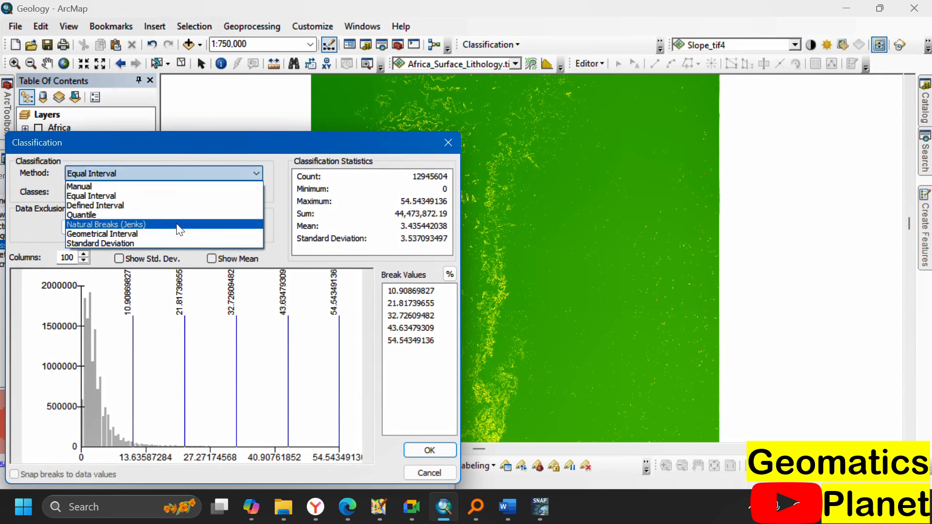
pyautogui.click(161, 244)
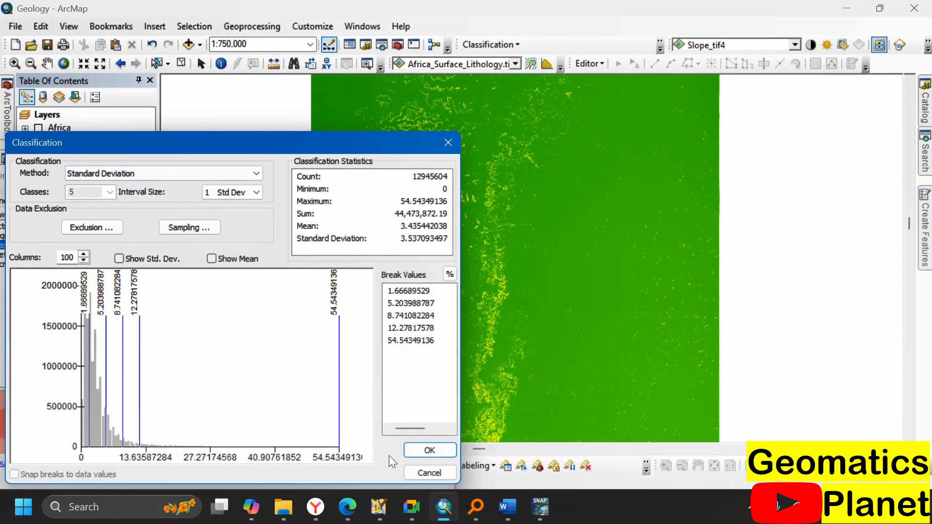
pyautogui.click(427, 449)
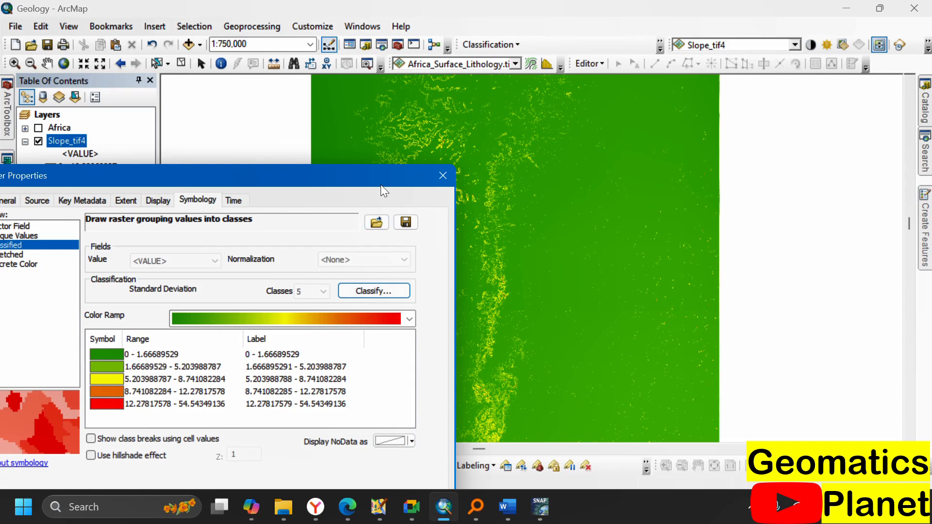
pyautogui.moveTo(377, 167); pyautogui.dragTo(370, 69)
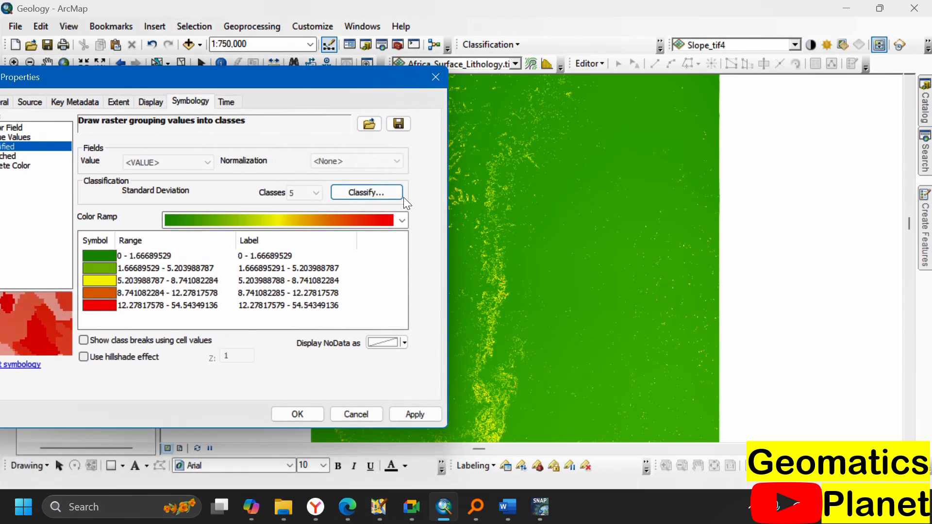
pyautogui.click(417, 412)
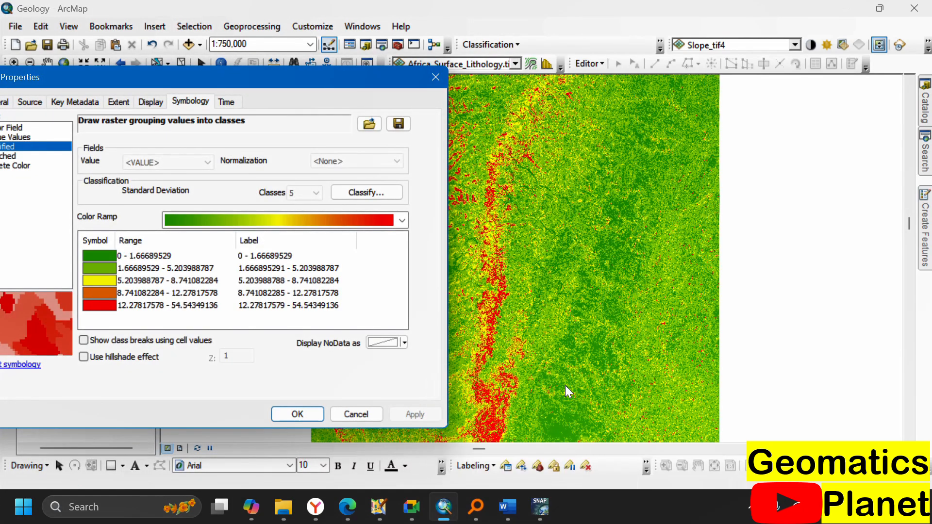
pyautogui.moveTo(312, 75); pyautogui.dragTo(579, 163)
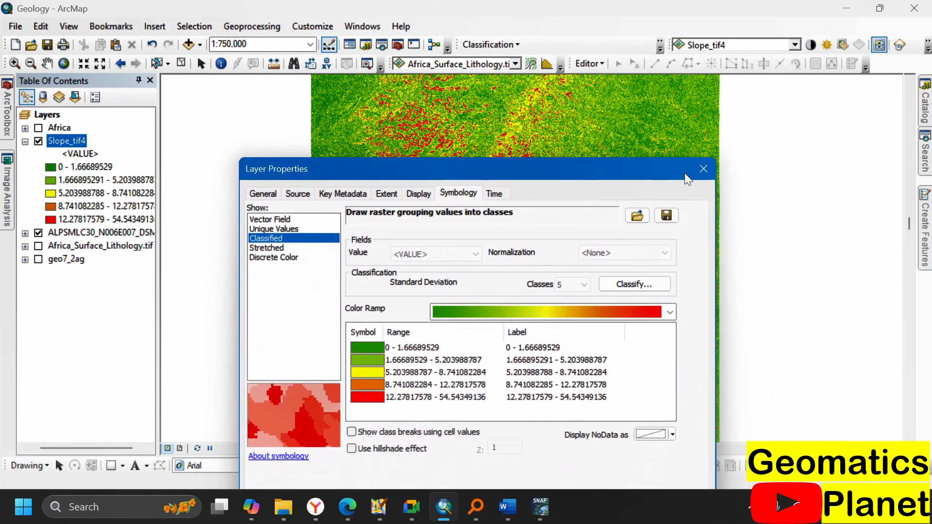
pyautogui.click(704, 167)
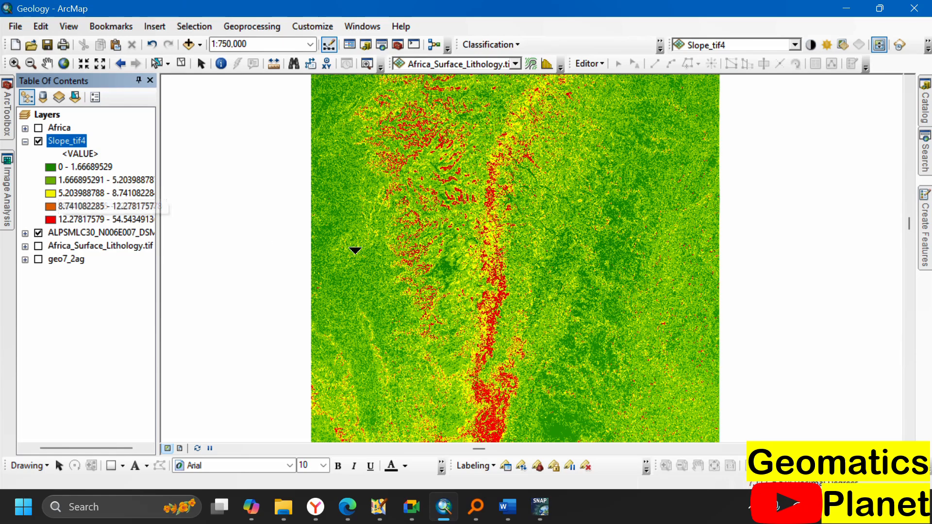
# - Swipe the reclassified slope layer over the N006E007 DSM to compare steep areas with the elevation
pyautogui.moveTo(450, 330); pyautogui.dragTo(334, 196)
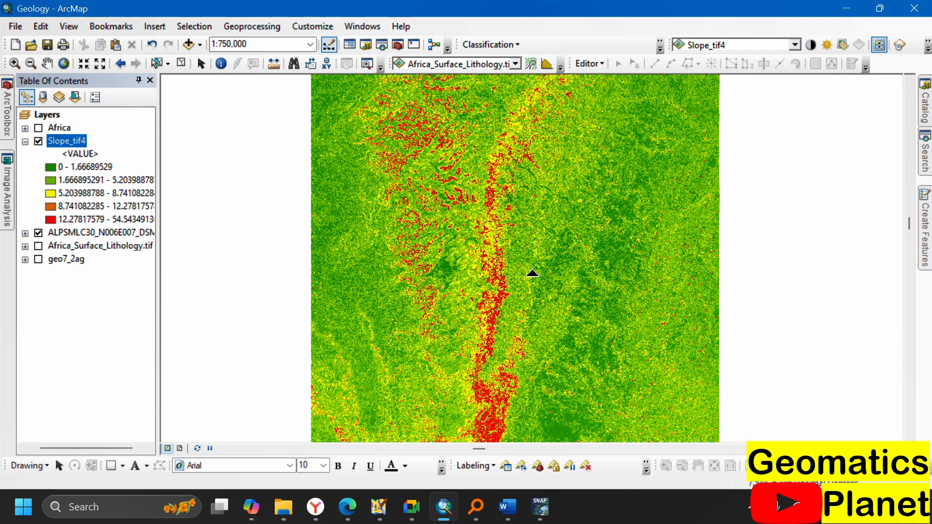
pyautogui.moveTo(525, 224); pyautogui.dragTo(560, 97)
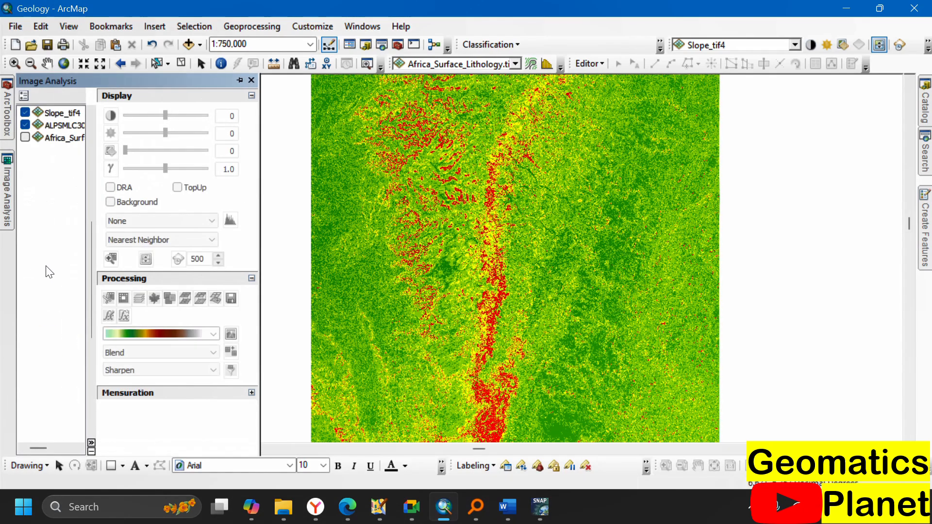
# - Run Hillshade on ALPSMLC30_N006E007_DSM.tif with azimuth 315, altitude 45, Z factor 1 and shadow modelling off, outputting HillSha_tif1
pyautogui.moveTo(10, 115)
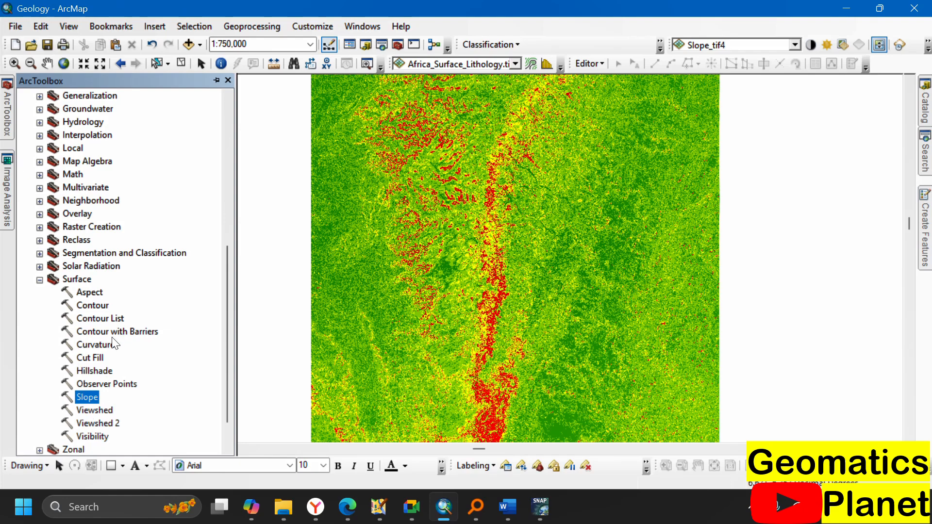
pyautogui.doubleClick(99, 370)
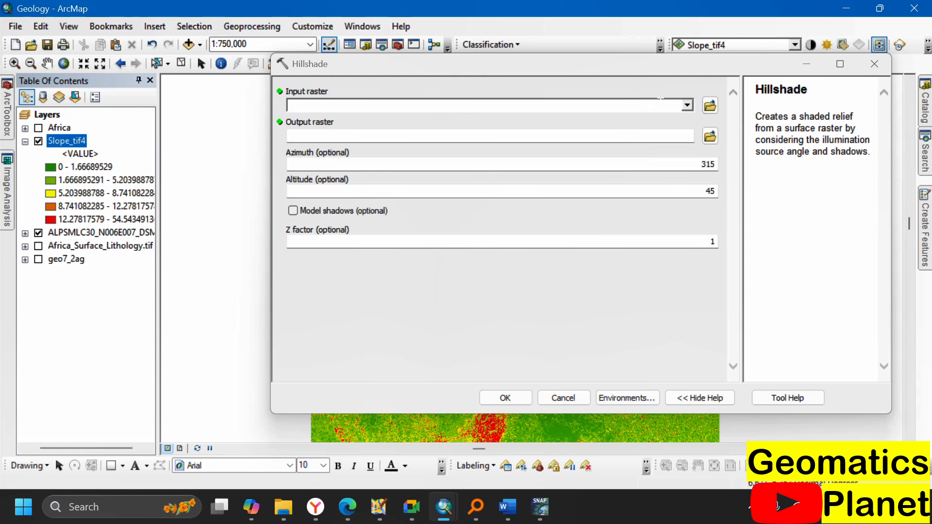
pyautogui.click(687, 105)
pyautogui.click(481, 128)
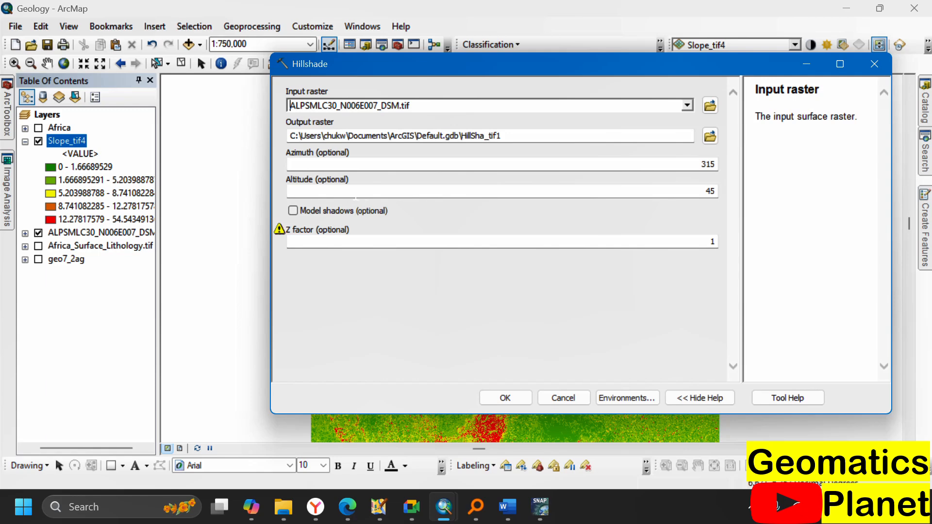
pyautogui.click(323, 210)
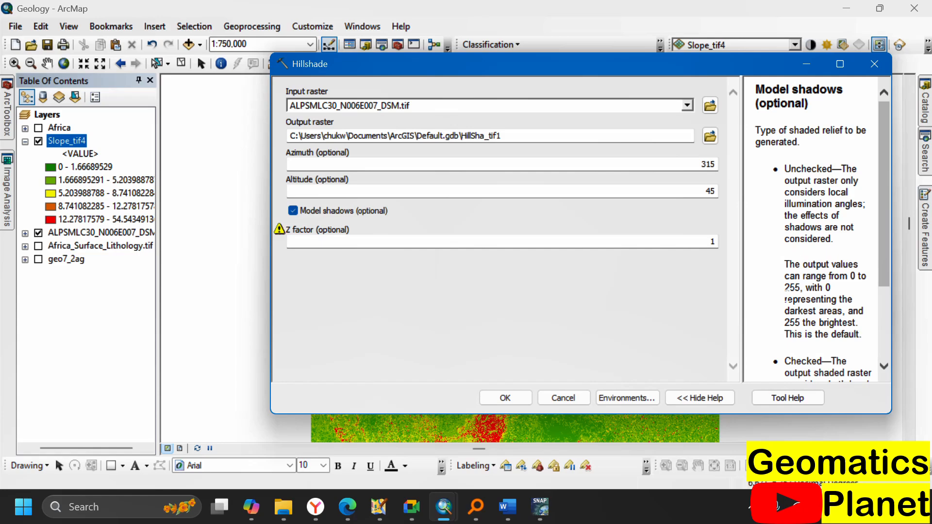
pyautogui.scroll(-4, 785, 293)
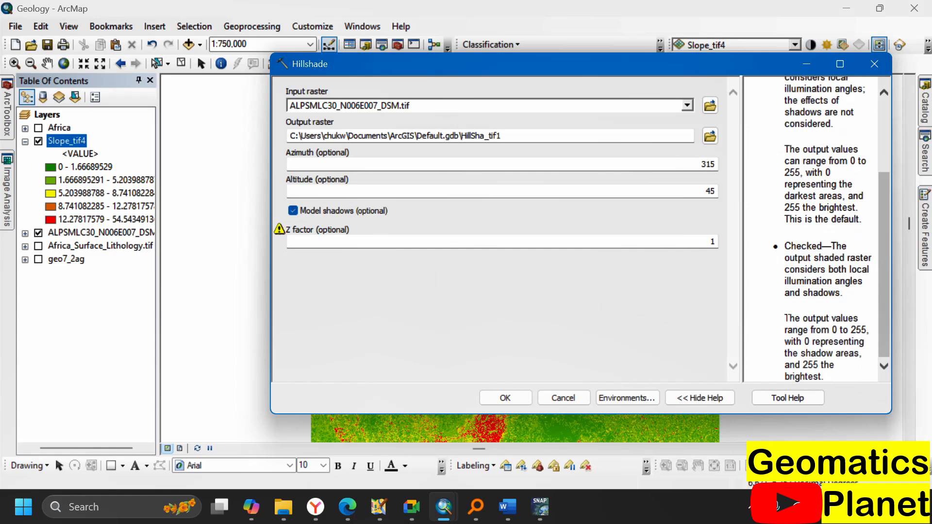
pyautogui.click(361, 210)
pyautogui.click(505, 397)
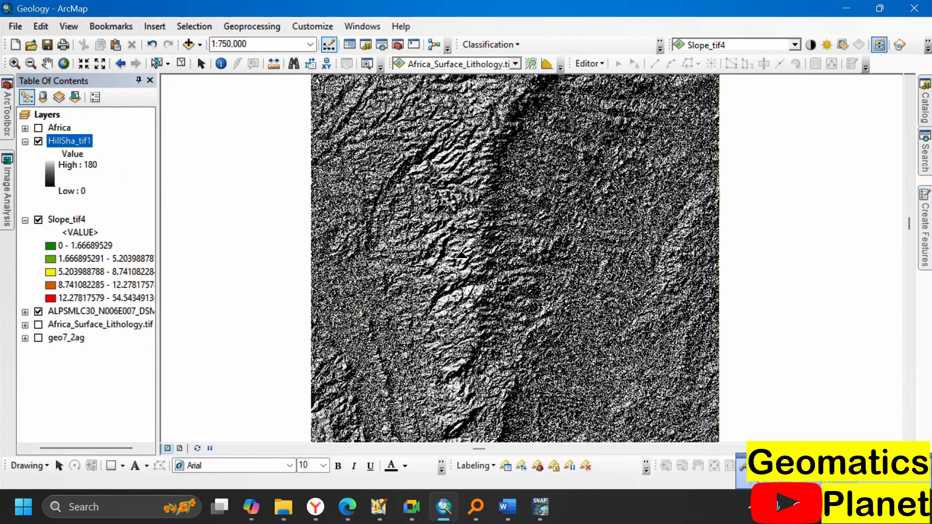
# - Examine the ridges and valleys in the hillshade raster at close range and over its full extent
pyautogui.scroll(-2, 461, 255)
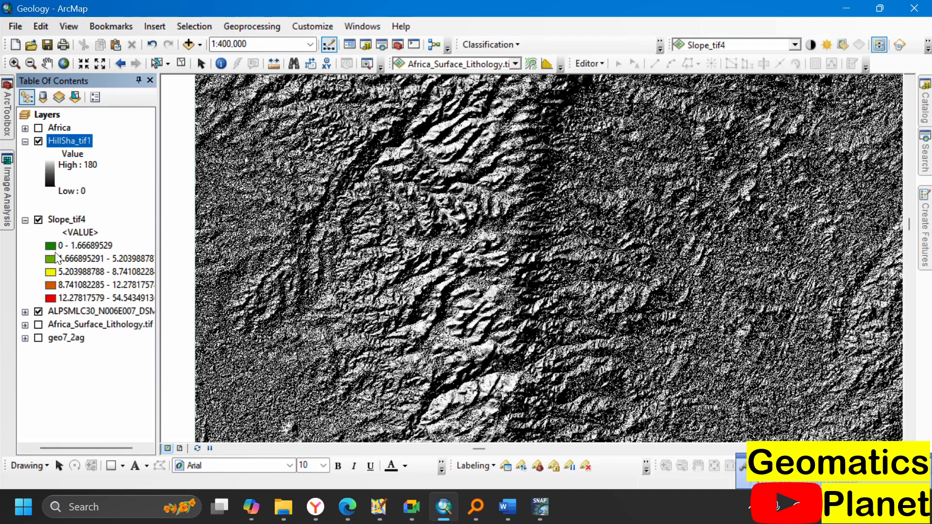
pyautogui.scroll(-4, 530, 186)
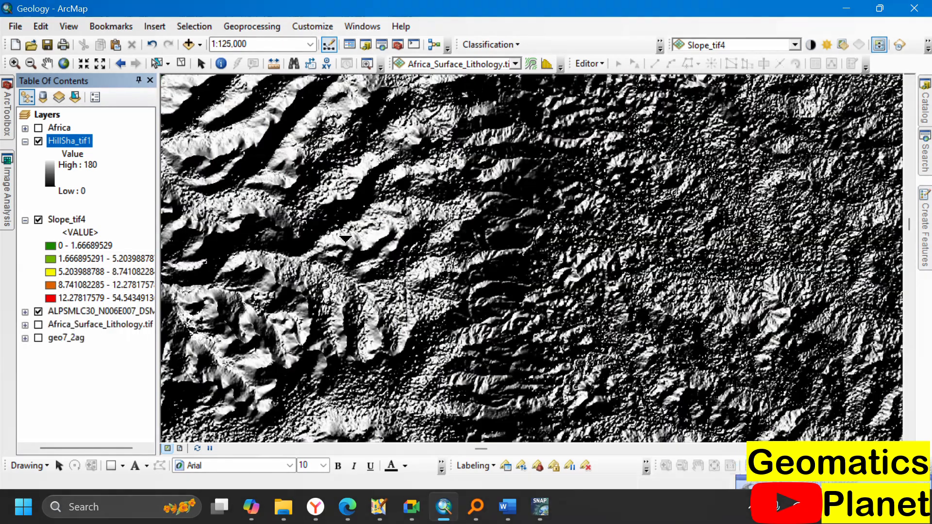
pyautogui.moveTo(345, 239); pyautogui.dragTo(738, 220)
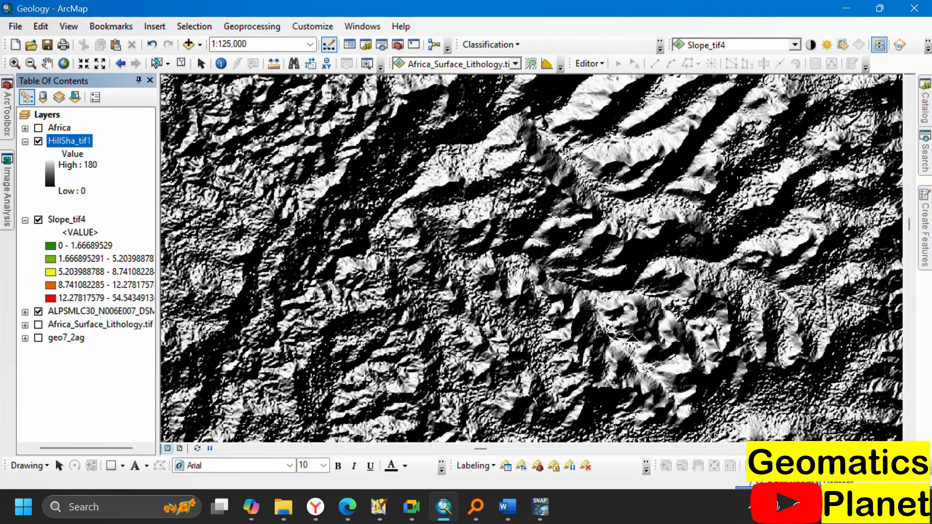
pyautogui.scroll(-2, 573, 294)
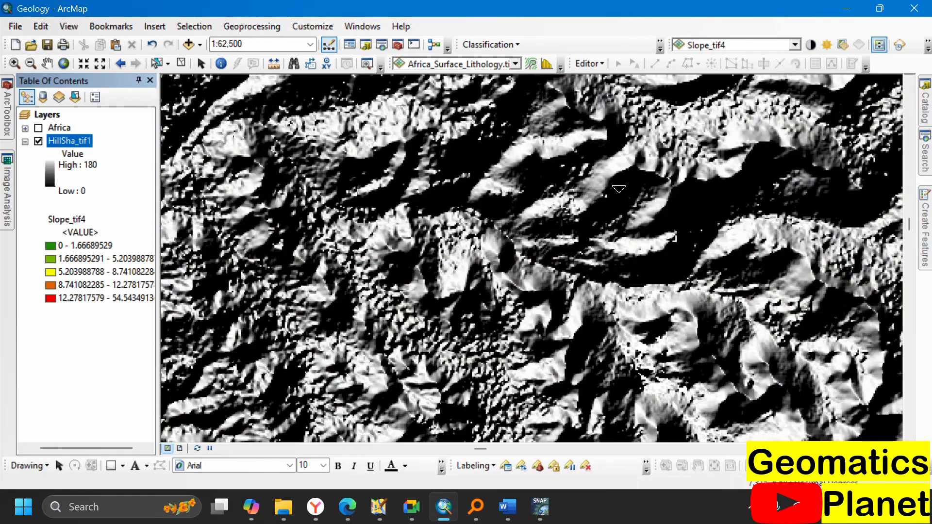
pyautogui.scroll(3, 516, 211)
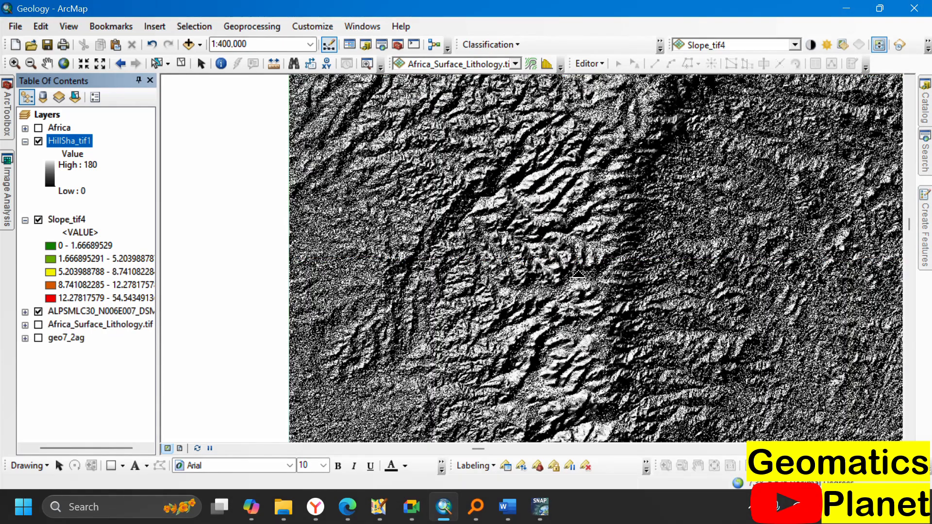
pyautogui.scroll(2, 572, 221)
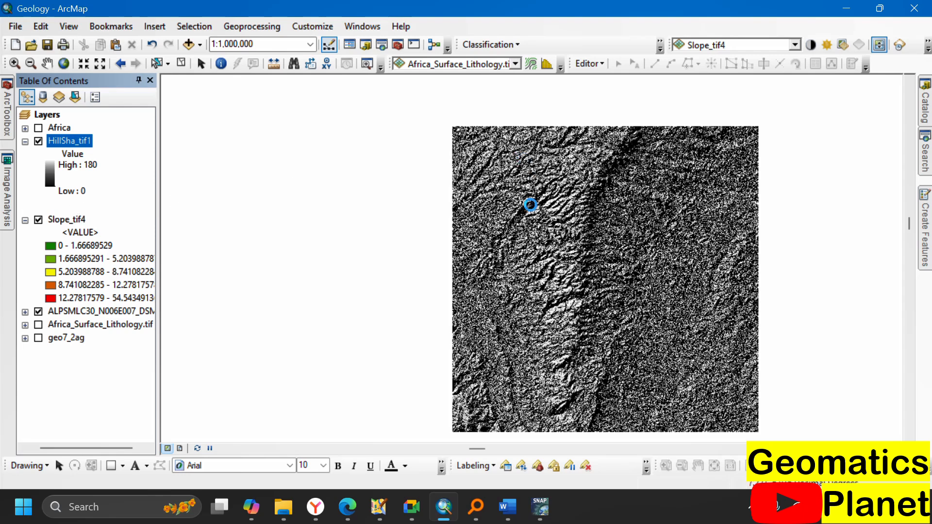
# - Set HillSha_tif1 as the effects layer, hide Slope_tif4 and swipe the hillshade over the N006E007 DSM for comparison
pyautogui.click(699, 45)
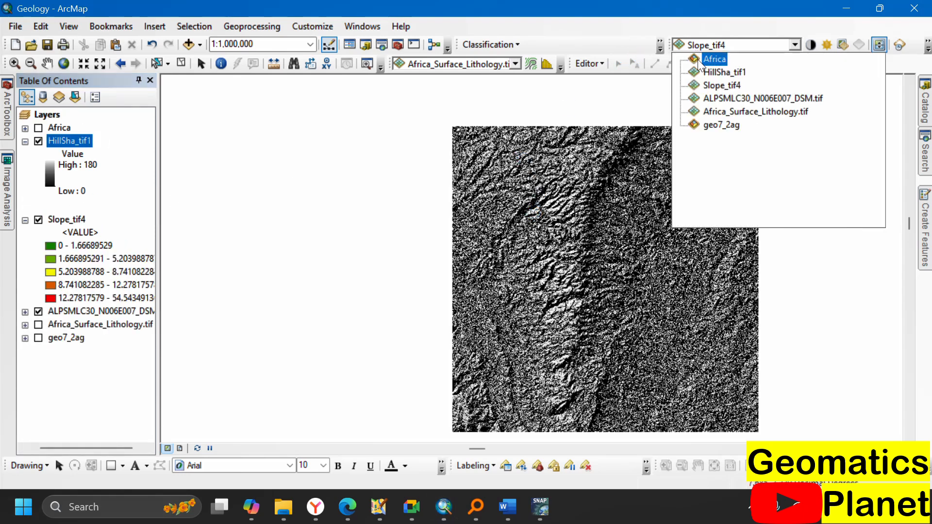
pyautogui.click(701, 71)
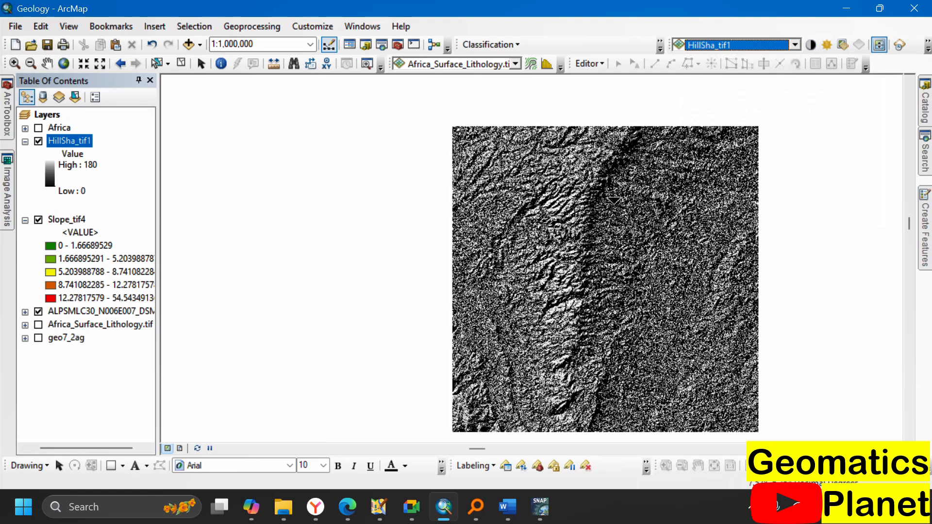
pyautogui.moveTo(620, 205); pyautogui.dragTo(334, 178)
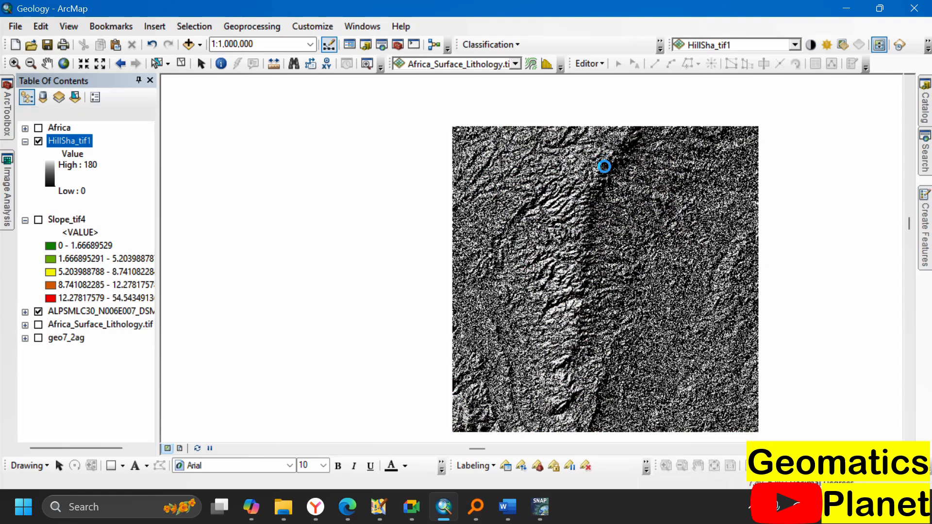
pyautogui.moveTo(604, 166); pyautogui.dragTo(600, 121)
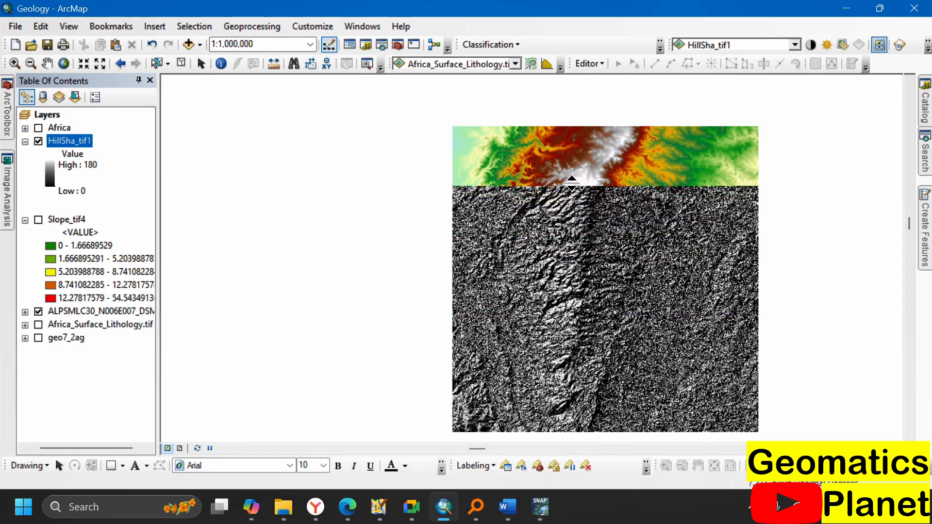
# - Inspect the hillshade's central ridge in detail and open the layer properties of HillSha_tif1 at its stretched symbology
pyautogui.scroll(-1, 572, 302)
pyautogui.scroll(-1, 562, 303)
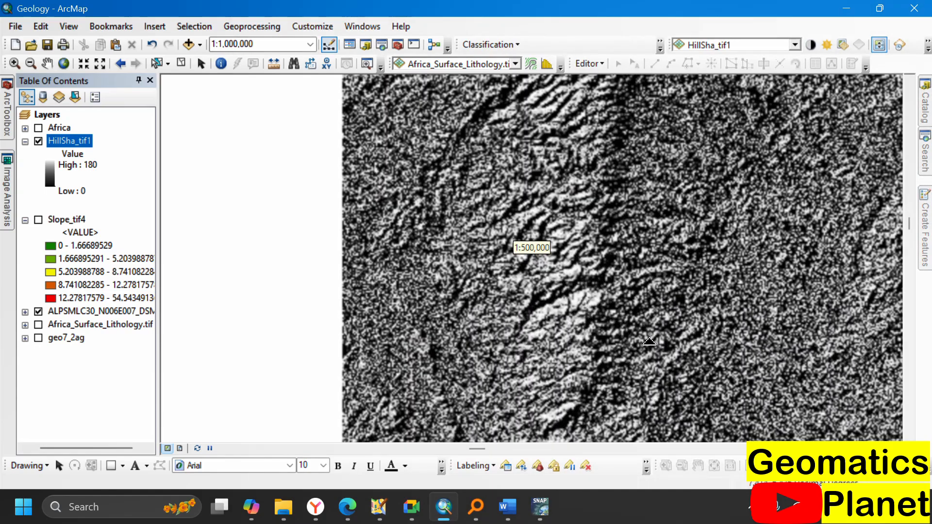
pyautogui.scroll(-2, 649, 341)
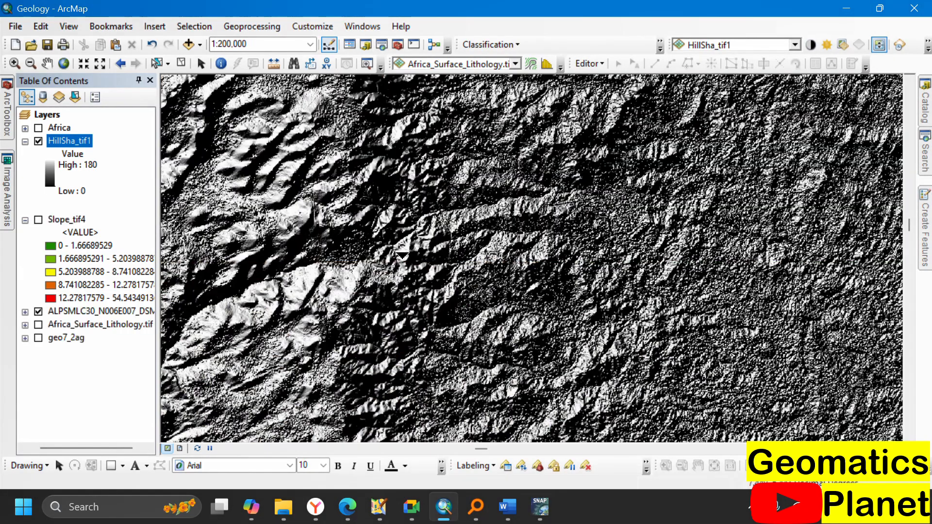
pyautogui.scroll(1, 629, 273)
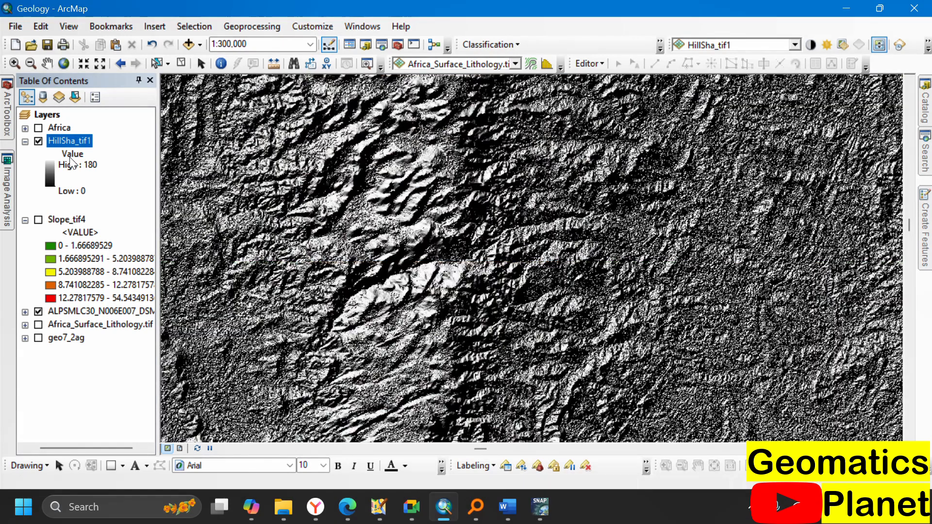
pyautogui.rightClick(71, 141)
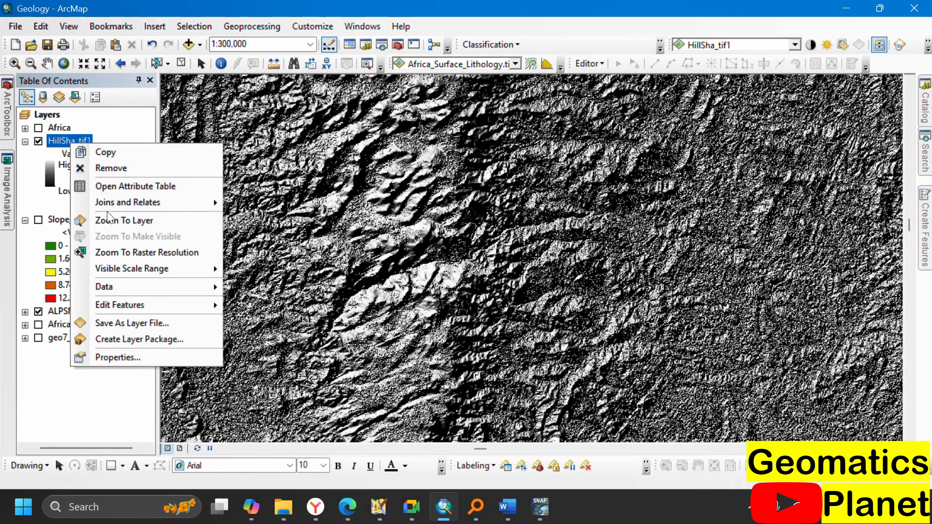
pyautogui.click(148, 356)
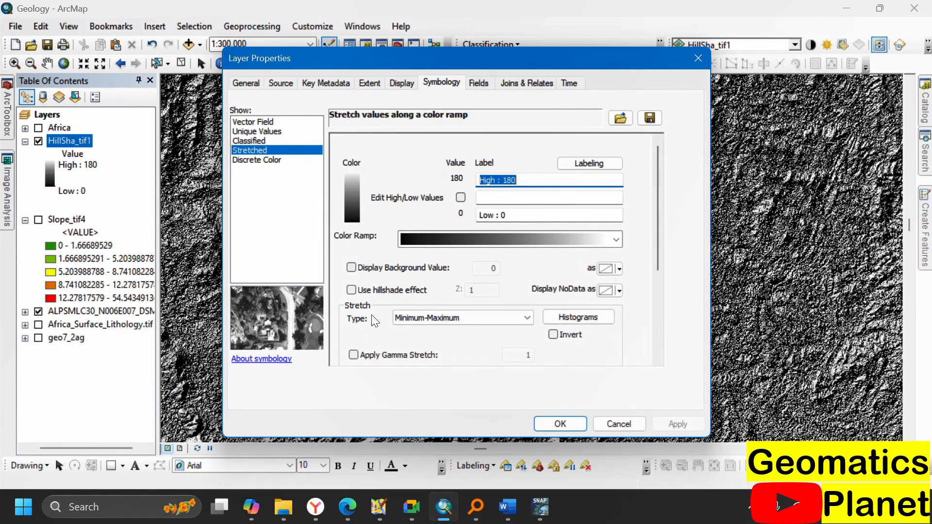
pyautogui.moveTo(590, 71); pyautogui.dragTo(403, 65)
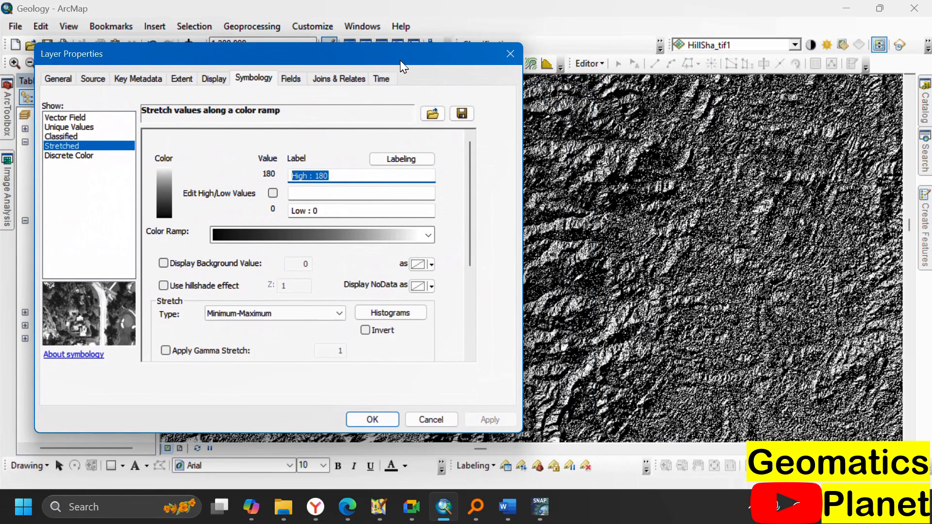
# - Try the multicolour green-brown-white elevation ramp on HillSha_tif1, then restore and apply the black-to-white ramp
pyautogui.click(425, 236)
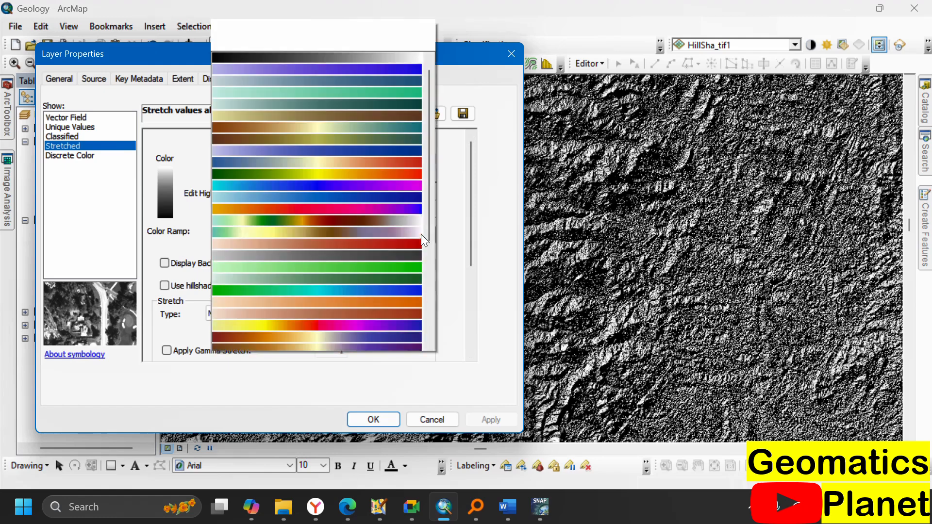
pyautogui.click(360, 178)
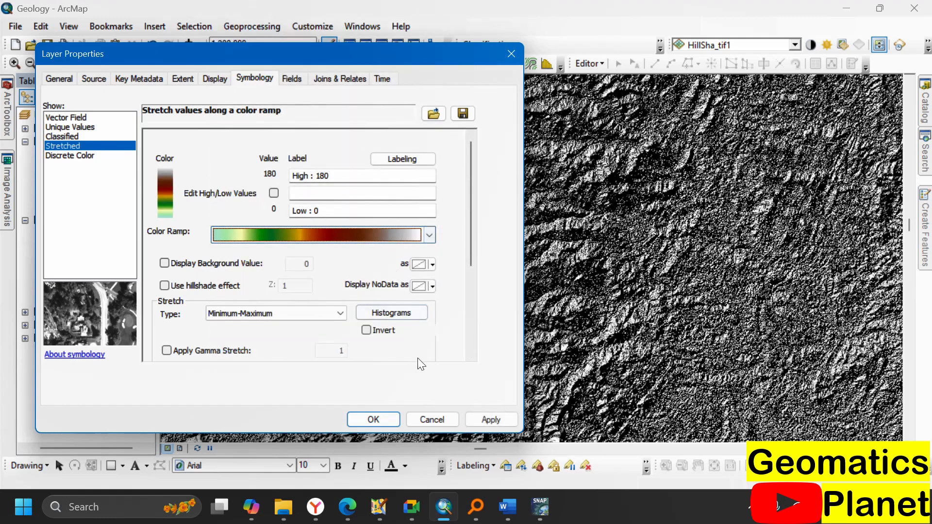
pyautogui.click(488, 419)
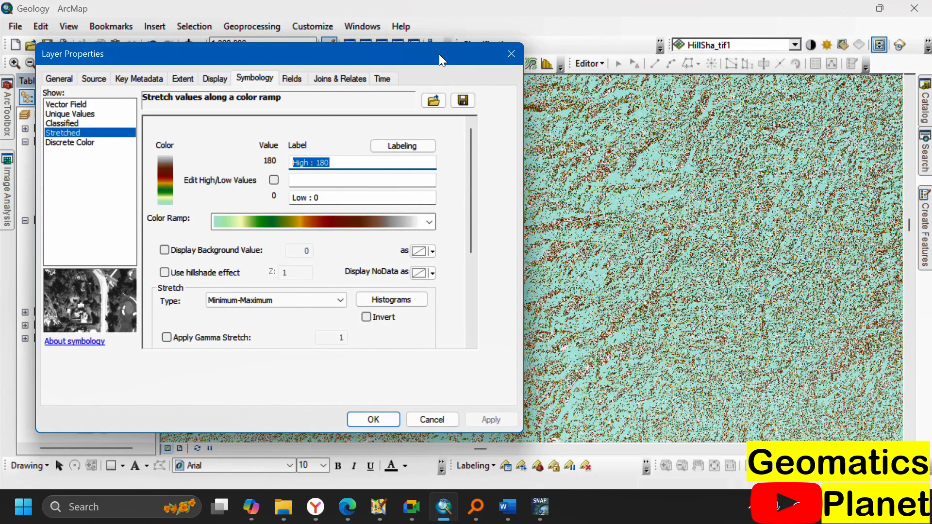
pyautogui.moveTo(439, 54); pyautogui.dragTo(519, 17)
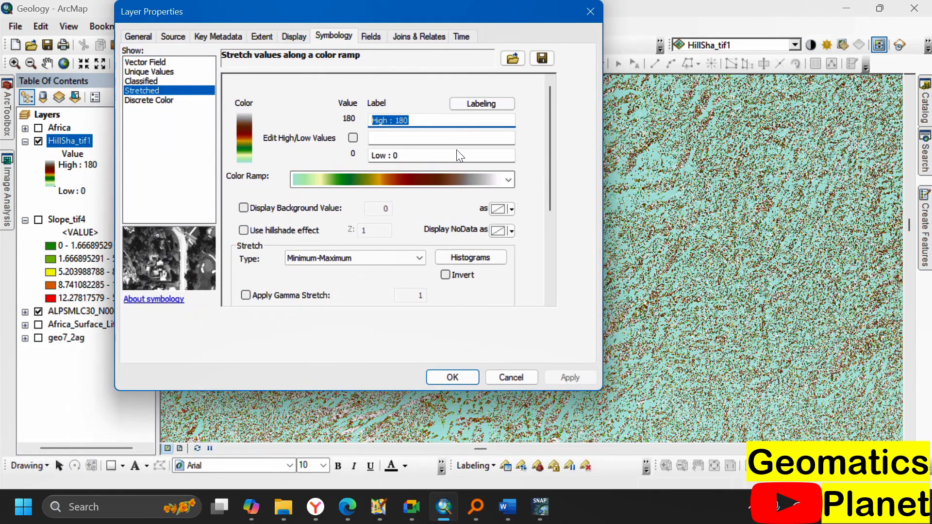
pyautogui.click(508, 179)
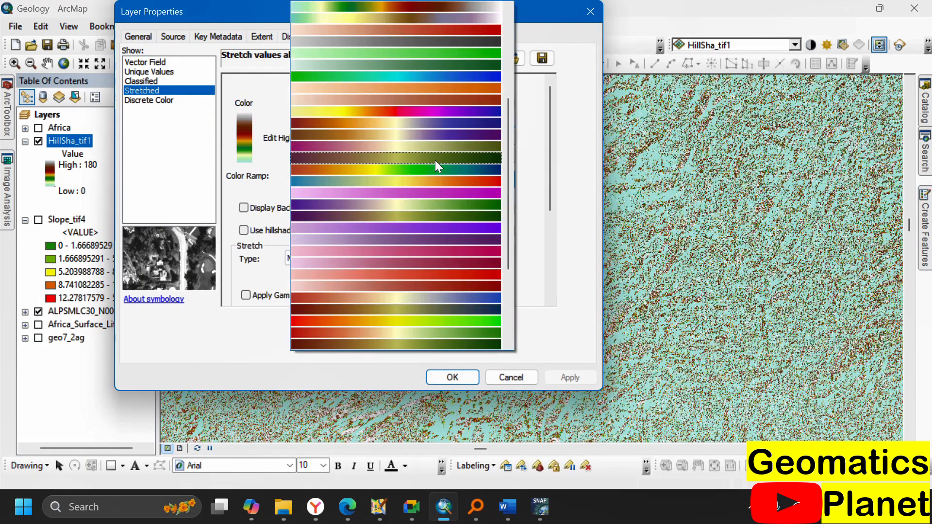
pyautogui.scroll(2, 437, 155)
pyautogui.click(454, 19)
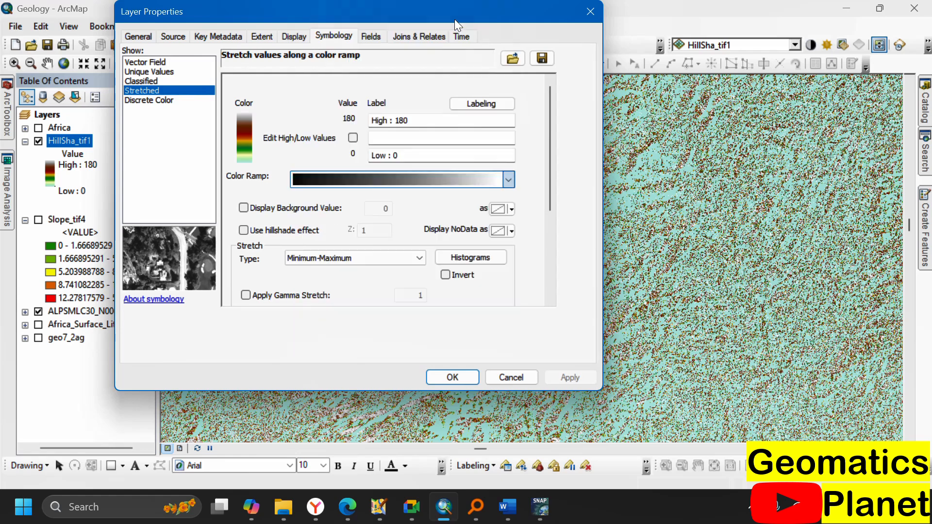
pyautogui.click(562, 384)
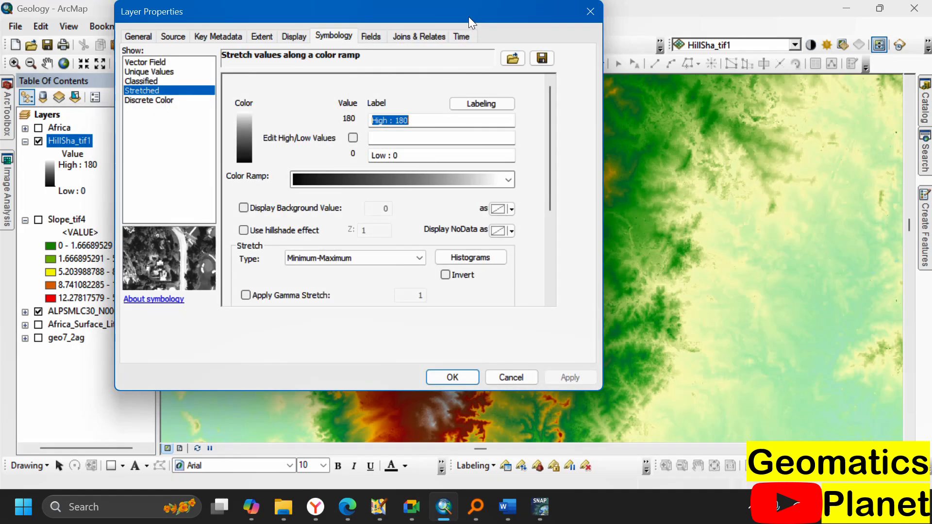
pyautogui.moveTo(468, 15)
pyautogui.mouseDown()
pyautogui.moveTo(333, 395)
pyautogui.moveTo(344, 488)
pyautogui.moveTo(391, 449)
pyautogui.moveTo(461, 183)
pyautogui.moveTo(483, 10)
pyautogui.mouseUp()
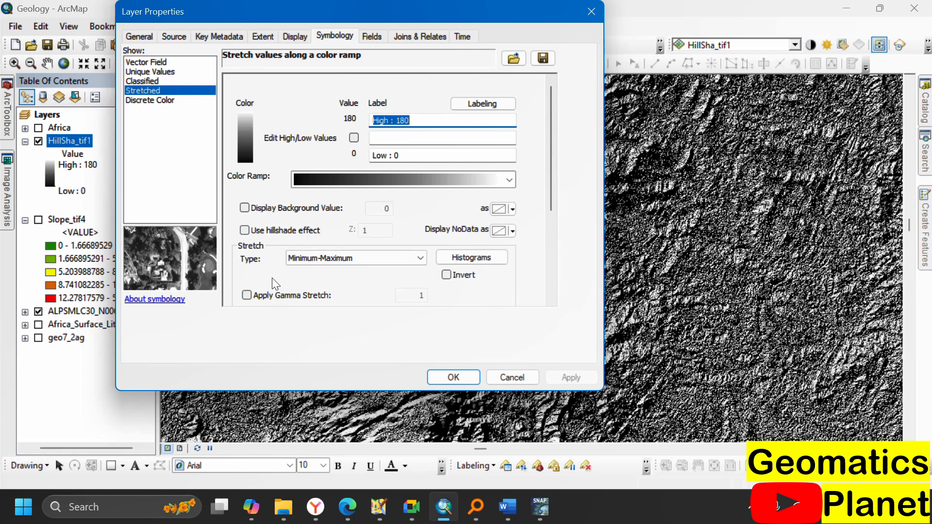
# - Enable the hillshade effect for HillSha_tif1, apply it with Z 1, then set Z to 100, apply it and inspect the map
pyautogui.click(276, 230)
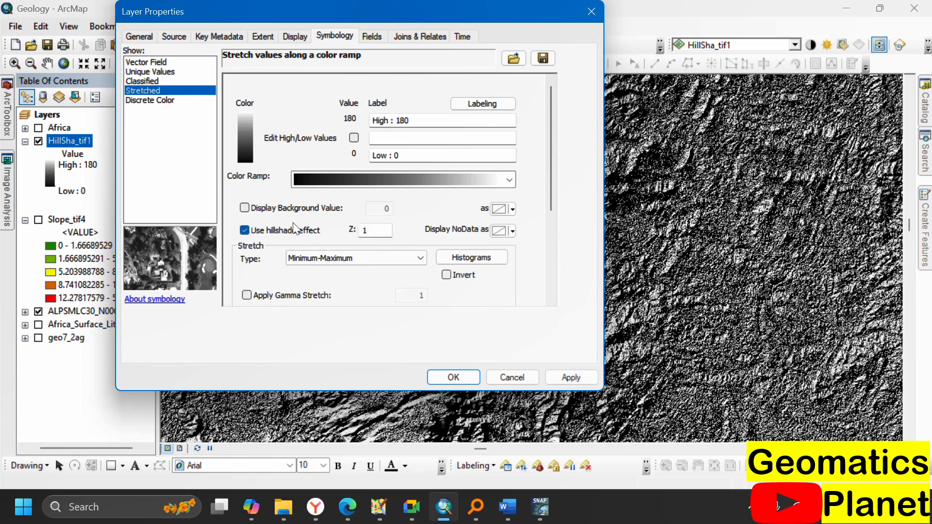
pyautogui.click(588, 372)
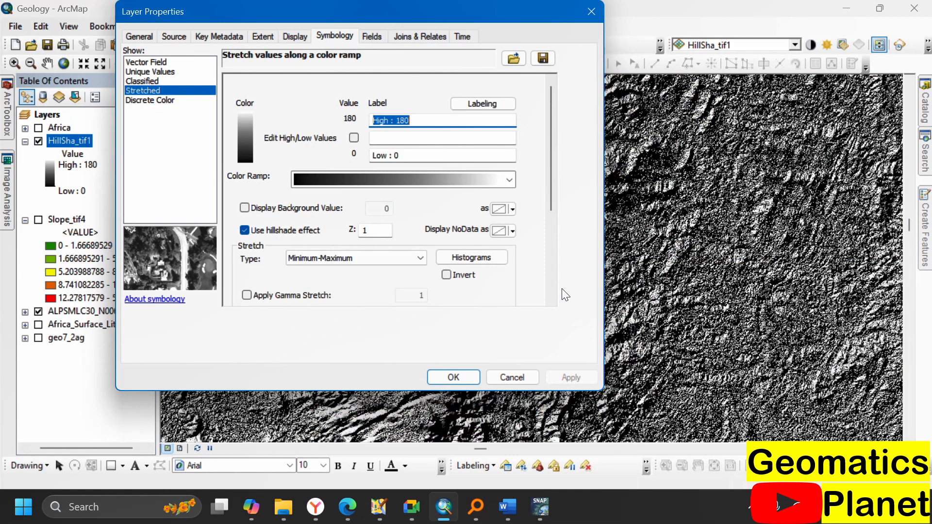
pyautogui.click(386, 231)
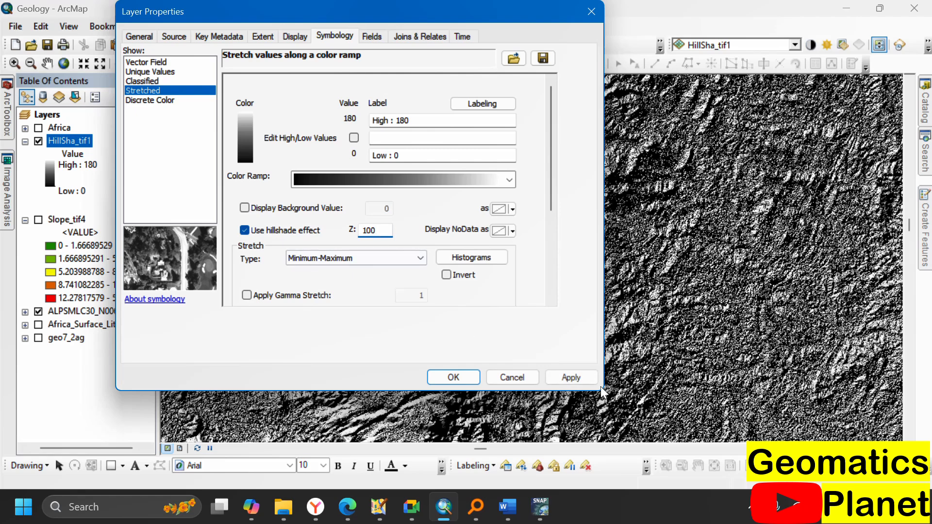
pyautogui.click(577, 377)
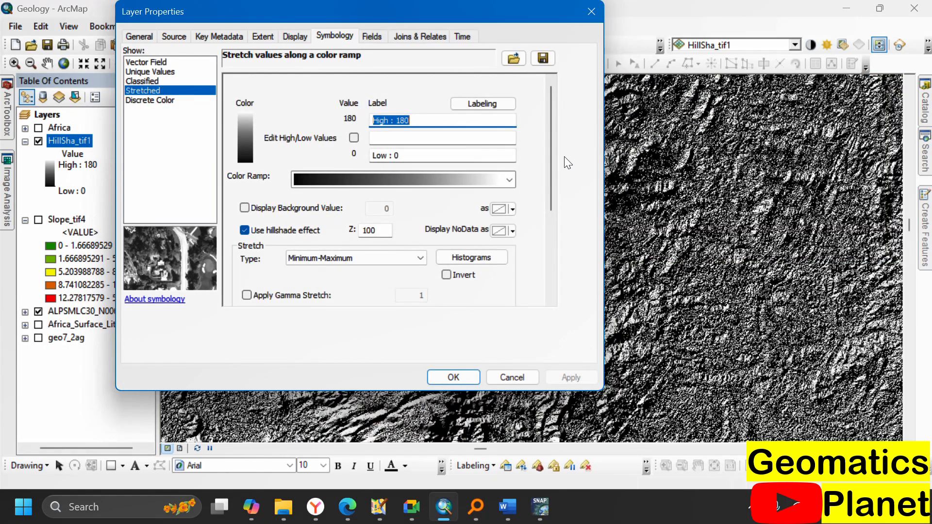
pyautogui.moveTo(450, 7); pyautogui.dragTo(621, 467)
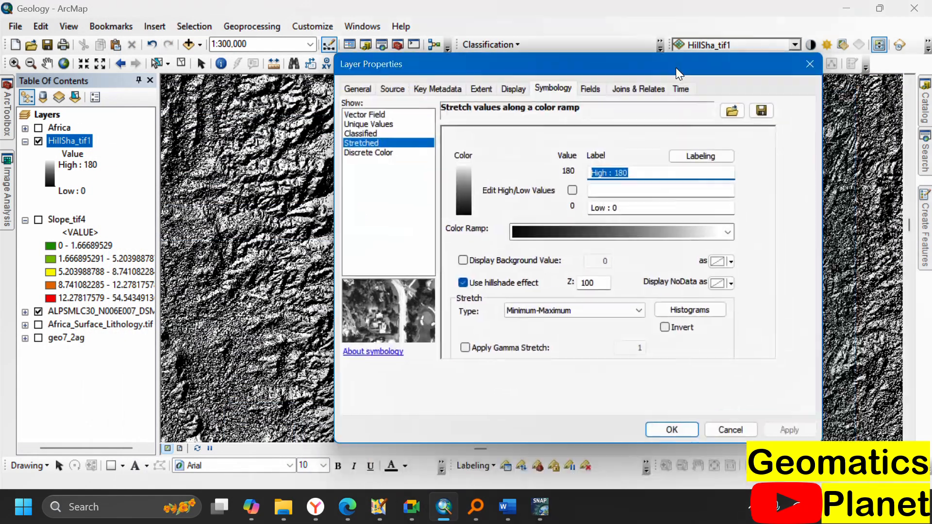
# - Apply the stretched symbology with the hillshade effect to HillSha_tif1 and close its layer properties
pyautogui.click(484, 348)
pyautogui.click(789, 429)
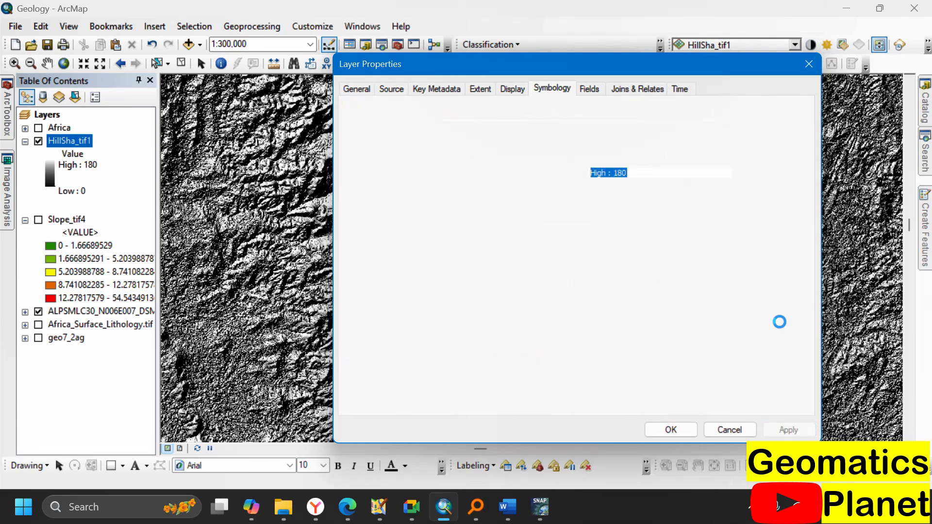
pyautogui.moveTo(706, 69); pyautogui.dragTo(781, 417)
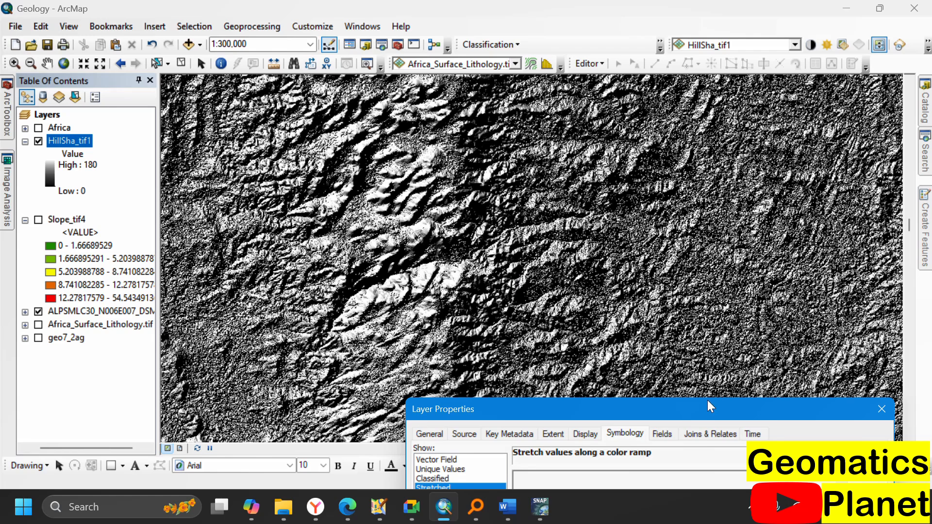
pyautogui.moveTo(706, 400); pyautogui.dragTo(493, 81)
pyautogui.click(531, 449)
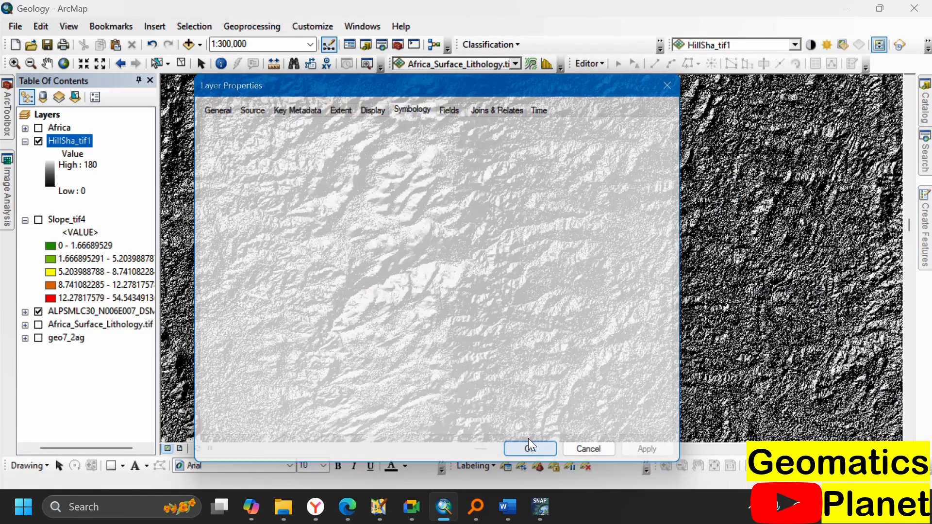
# - Turn on the Slope_tif4 layer beneath the hillshade
pyautogui.scroll(-3, 458, 207)
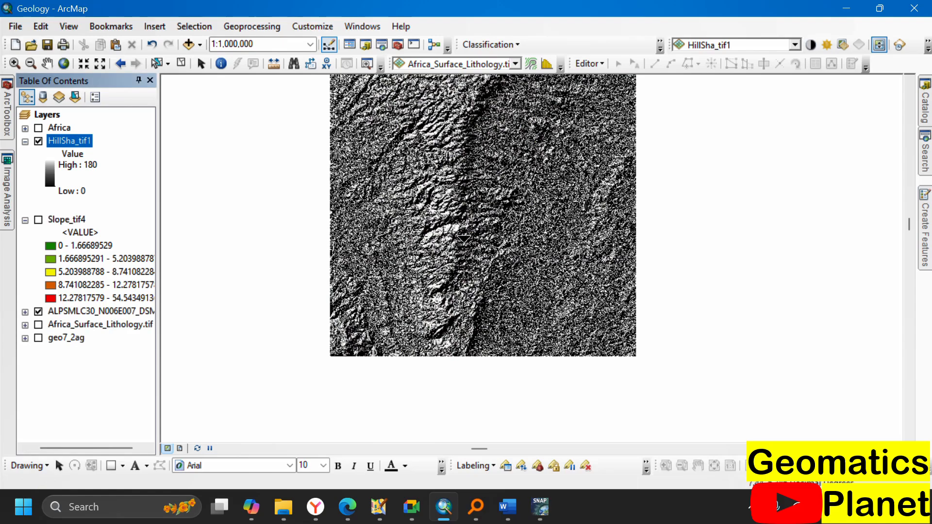
pyautogui.scroll(2, 444, 299)
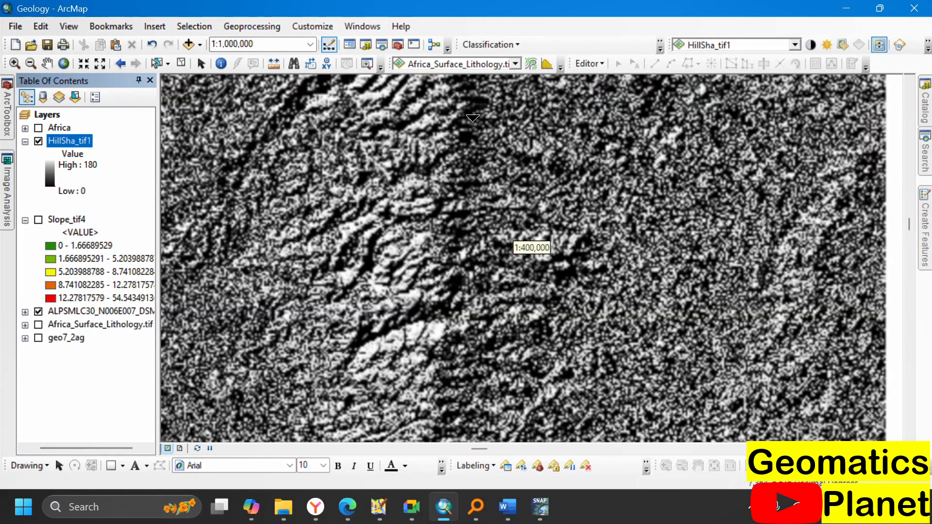
pyautogui.scroll(4, 427, 142)
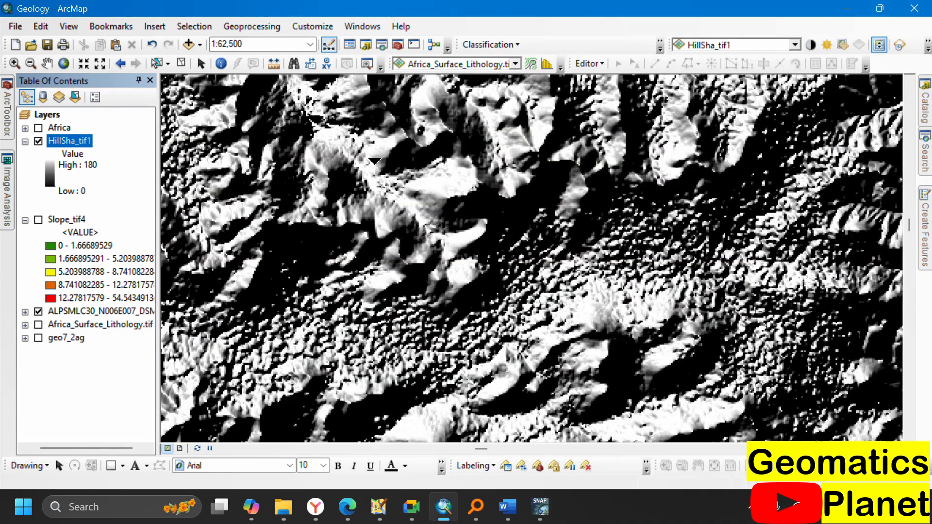
pyautogui.scroll(1, 531, 235)
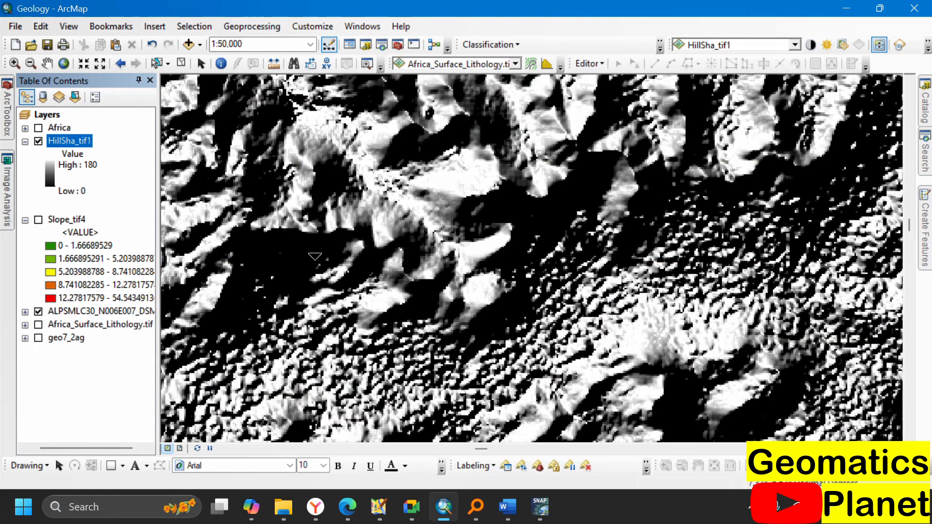
pyautogui.click(38, 221)
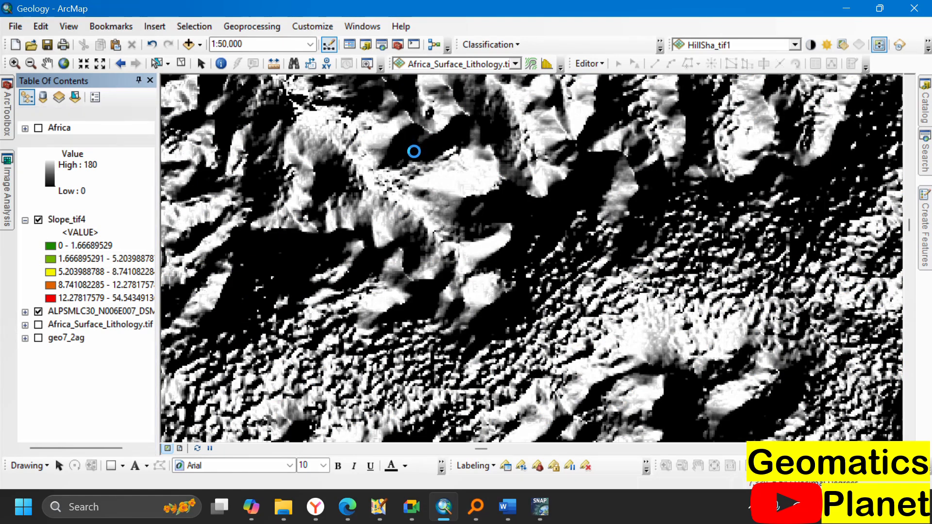
# - Examine the relief, ridges and valleys of the HillSha_tif1 hillshade at several scales across the map
pyautogui.moveTo(414, 150); pyautogui.dragTo(484, 172)
pyautogui.scroll(-5, 534, 257)
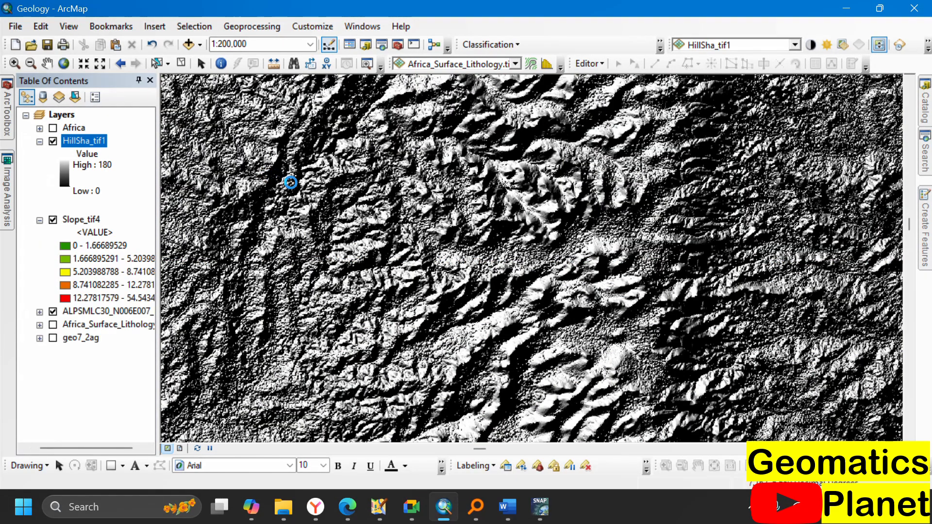
pyautogui.moveTo(287, 182); pyautogui.dragTo(438, 208)
pyautogui.scroll(3, 517, 181)
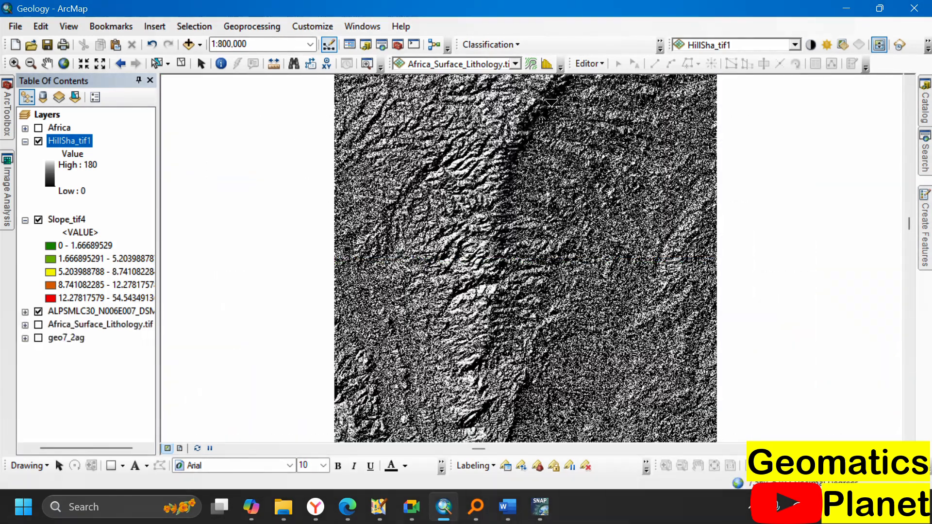
pyautogui.moveTo(526, 127); pyautogui.dragTo(422, 78)
pyautogui.scroll(-6, 357, 321)
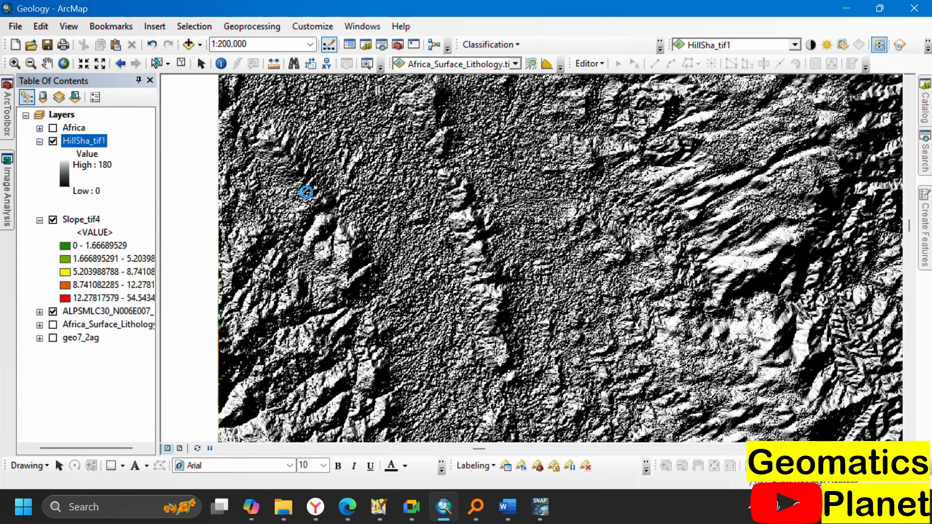
pyautogui.moveTo(306, 187); pyautogui.dragTo(602, 206)
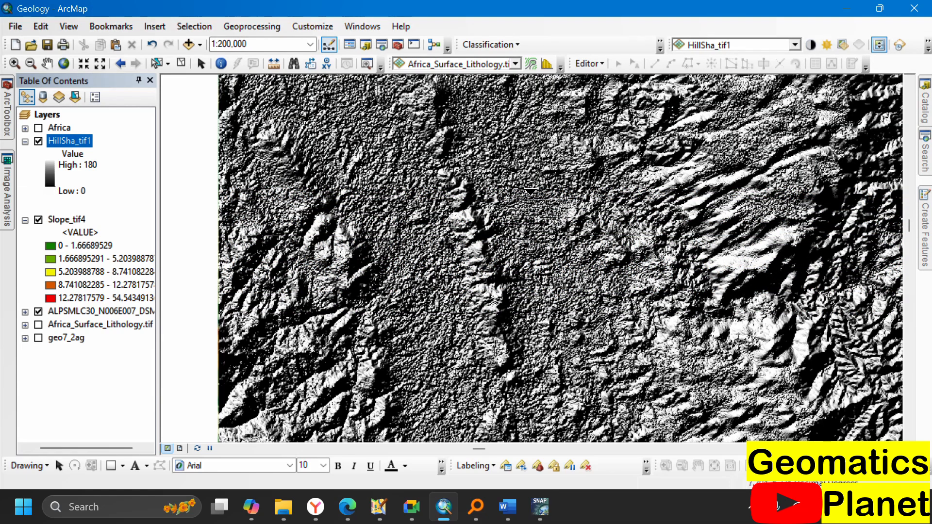
pyautogui.scroll(5, 530, 192)
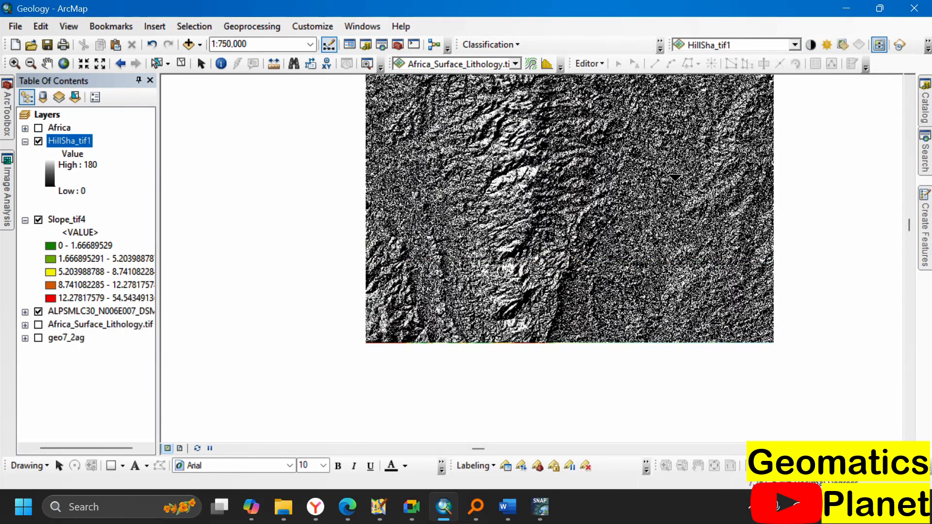
pyautogui.scroll(1, 413, 326)
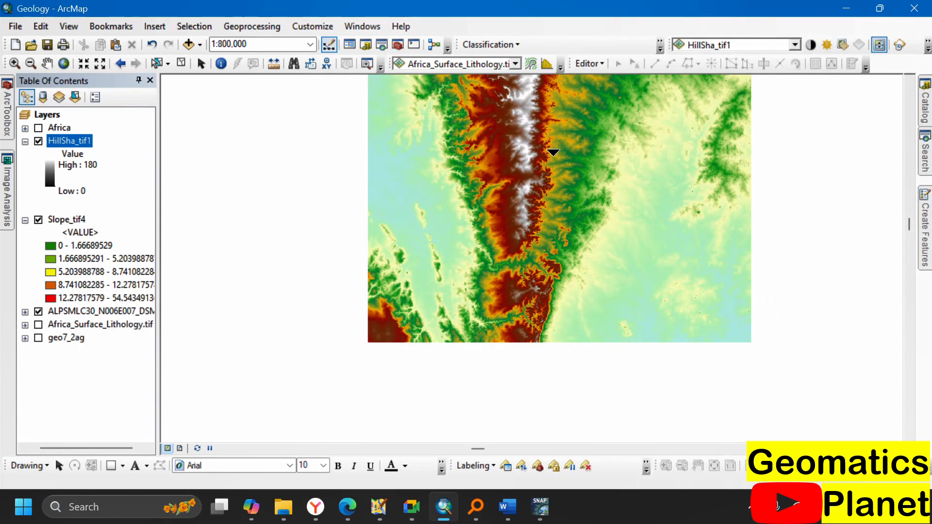
pyautogui.scroll(-5, 530, 189)
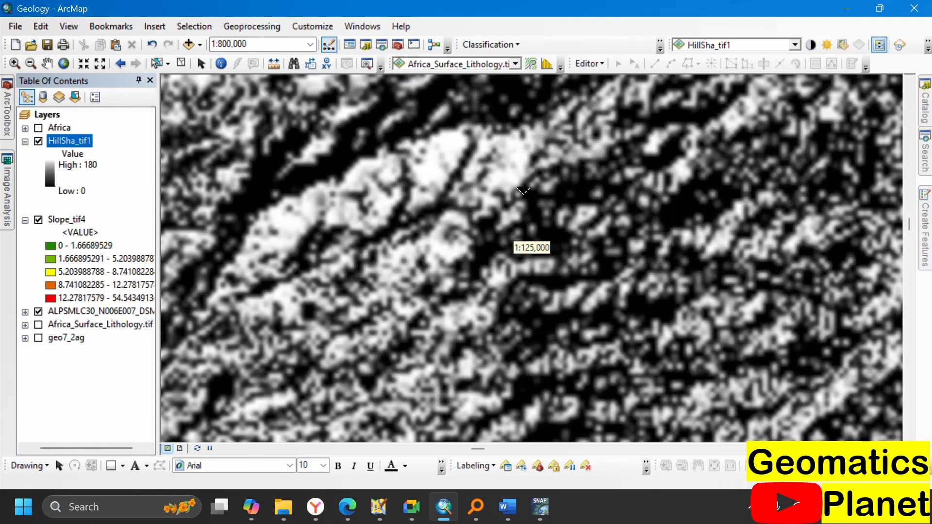
pyautogui.scroll(-1, 524, 190)
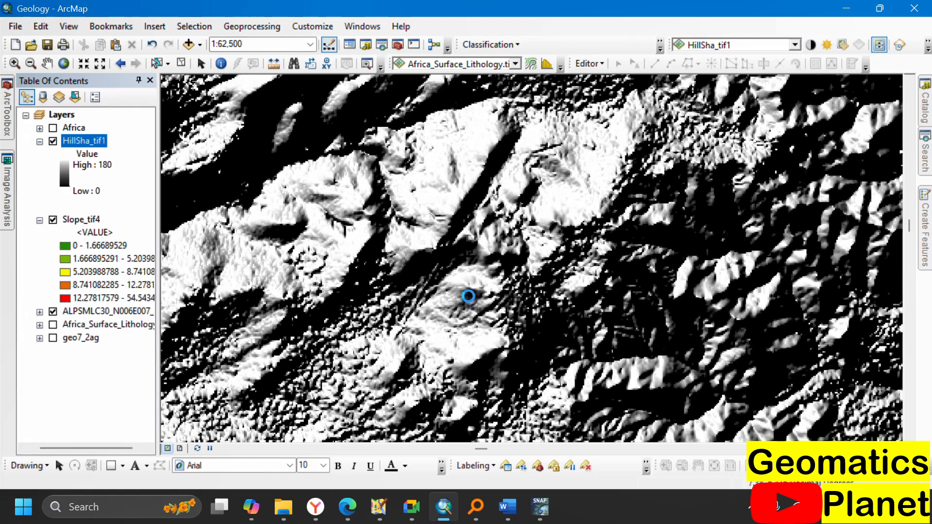
pyautogui.moveTo(468, 298); pyautogui.dragTo(631, 76)
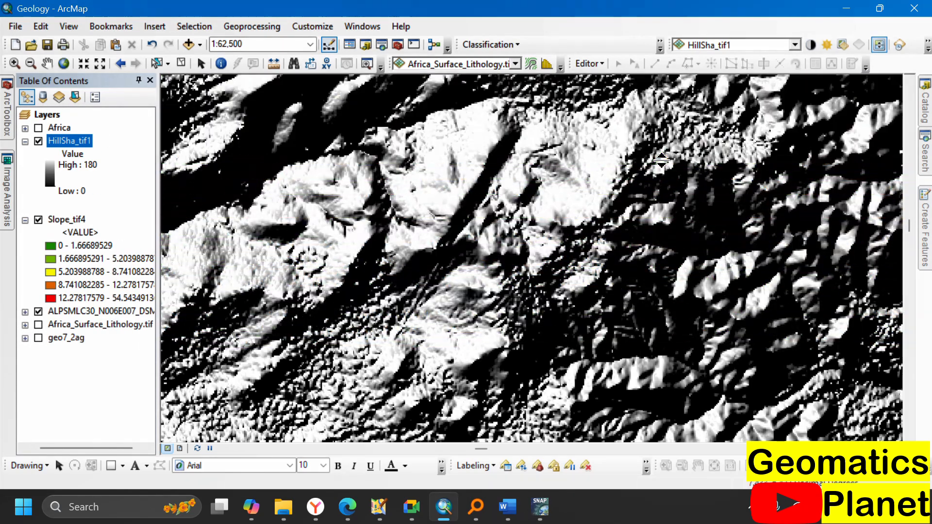
# - Select HillSha_tif1 for image analysis and try Bilinear Interpolation as its display resampling method
pyautogui.click(7, 177)
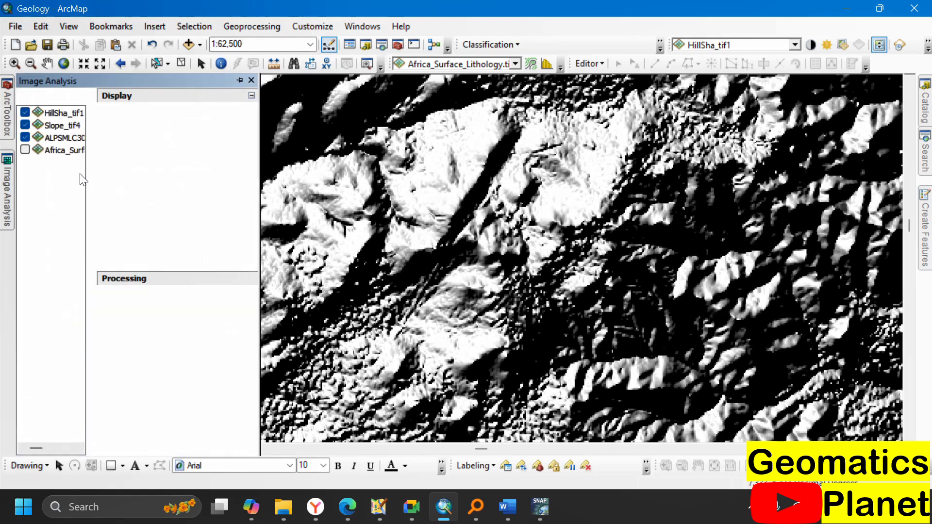
pyautogui.click(63, 112)
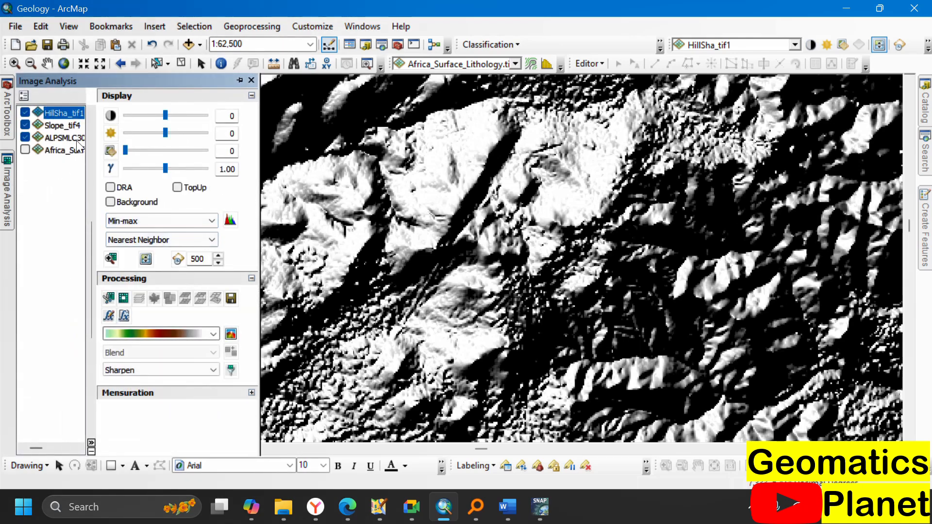
pyautogui.click(208, 240)
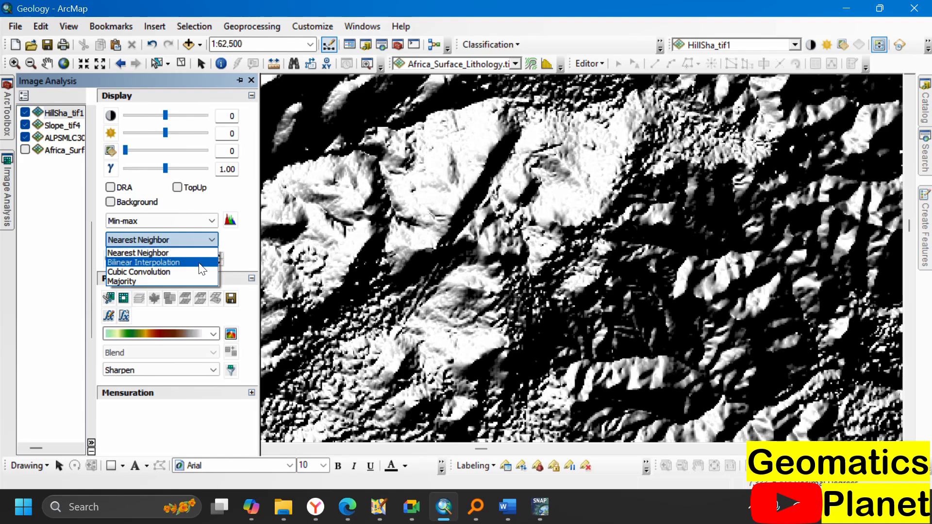
pyautogui.click(201, 263)
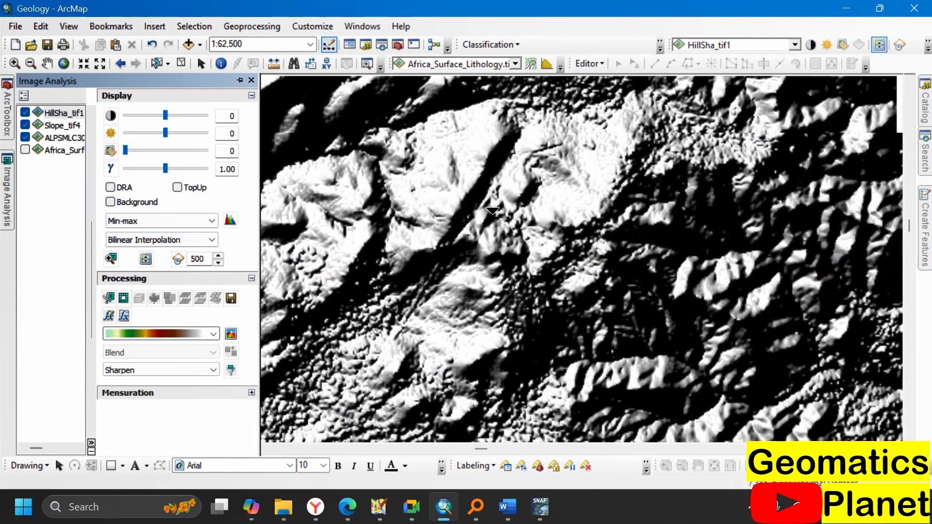
pyautogui.scroll(4, 492, 210)
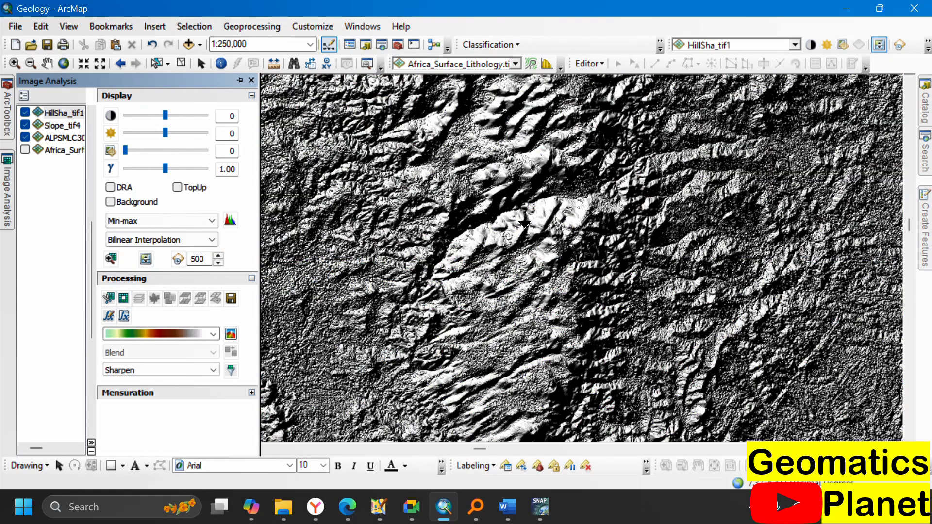
# - Try Cubic Convolution and Majority resampling on the HillSha_tif1 display
pyautogui.click(204, 241)
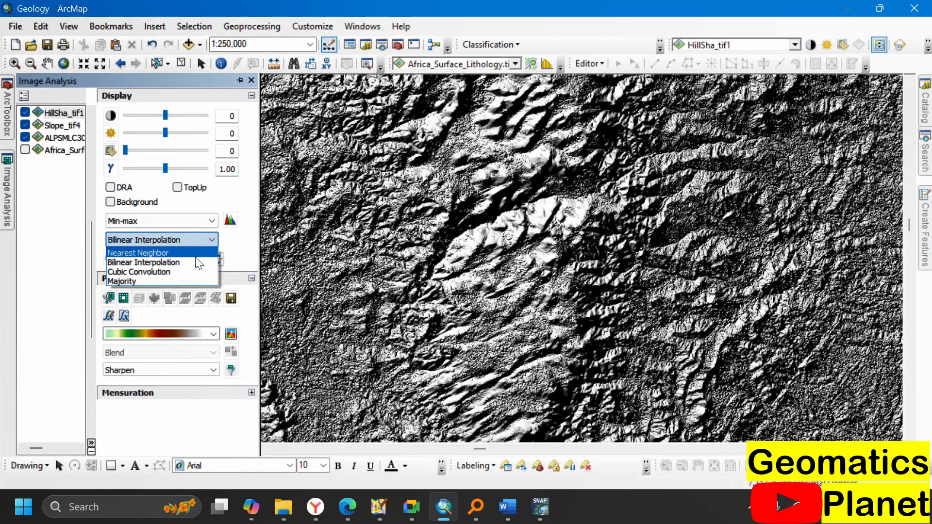
pyautogui.click(188, 271)
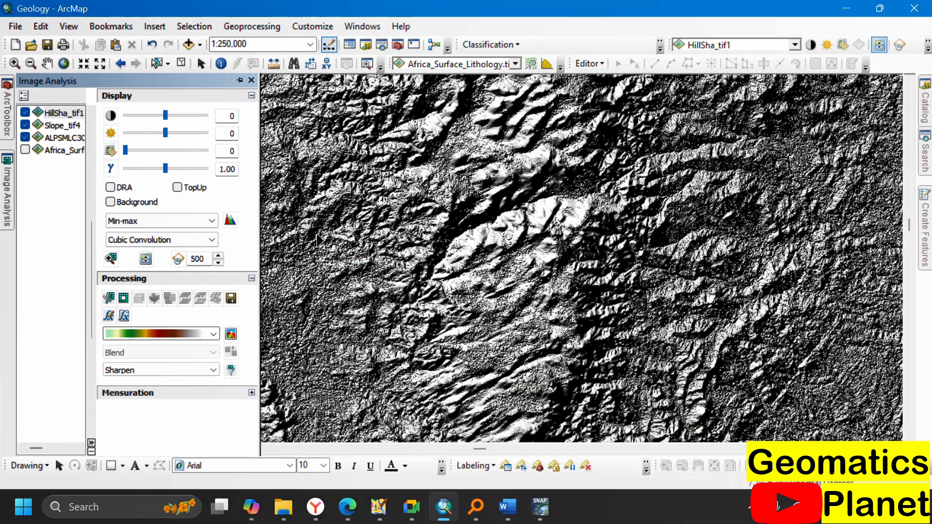
pyautogui.click(185, 239)
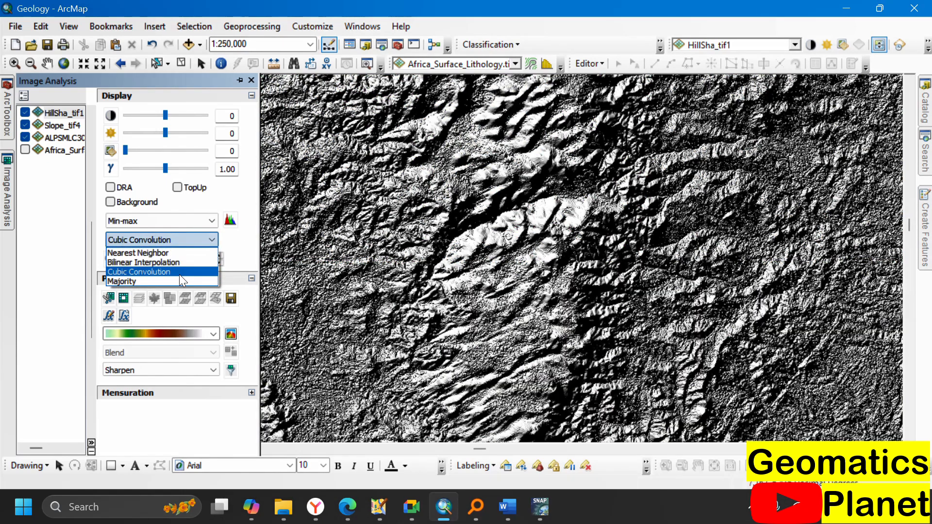
pyautogui.click(180, 280)
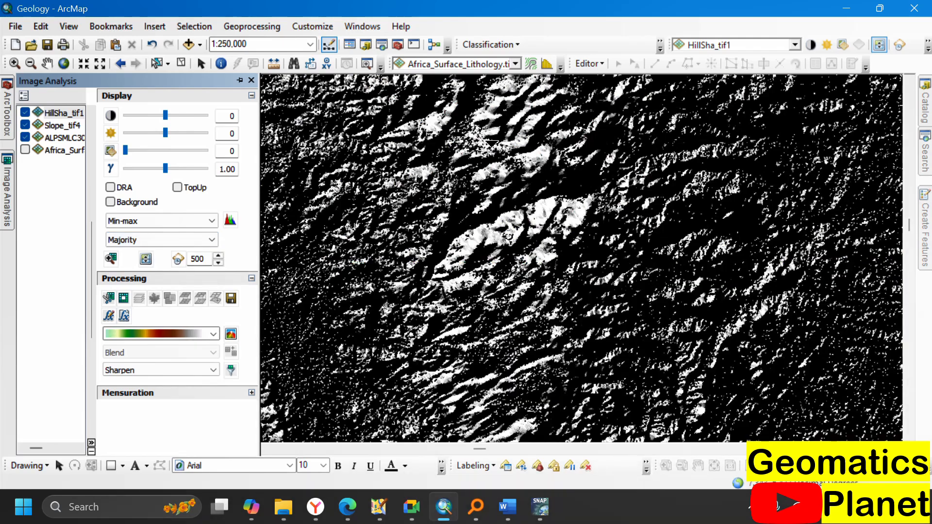
pyautogui.scroll(3, 491, 143)
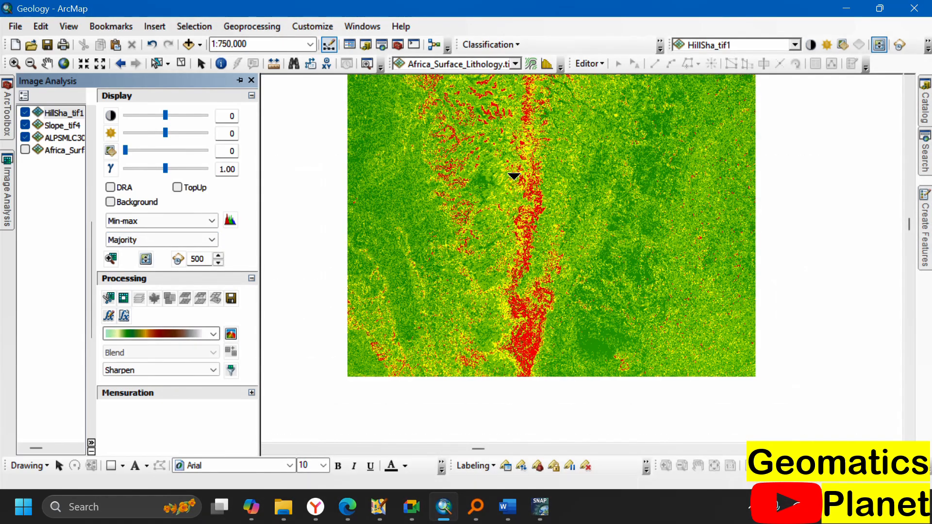
pyautogui.scroll(1, 514, 176)
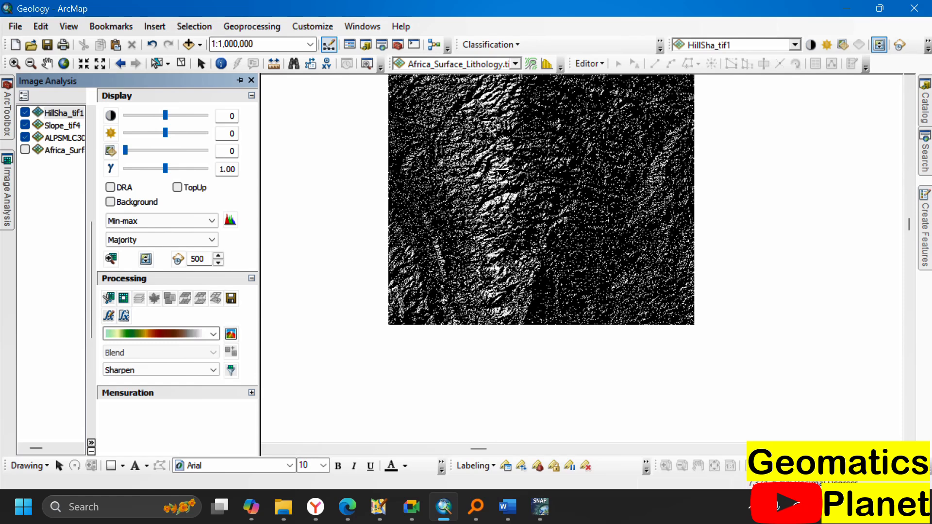
# - Compare Cubic Convolution and Bilinear Interpolation again on HillSha_tif1, and set its resampling back to Nearest Neighbor
pyautogui.click(194, 241)
pyautogui.click(180, 270)
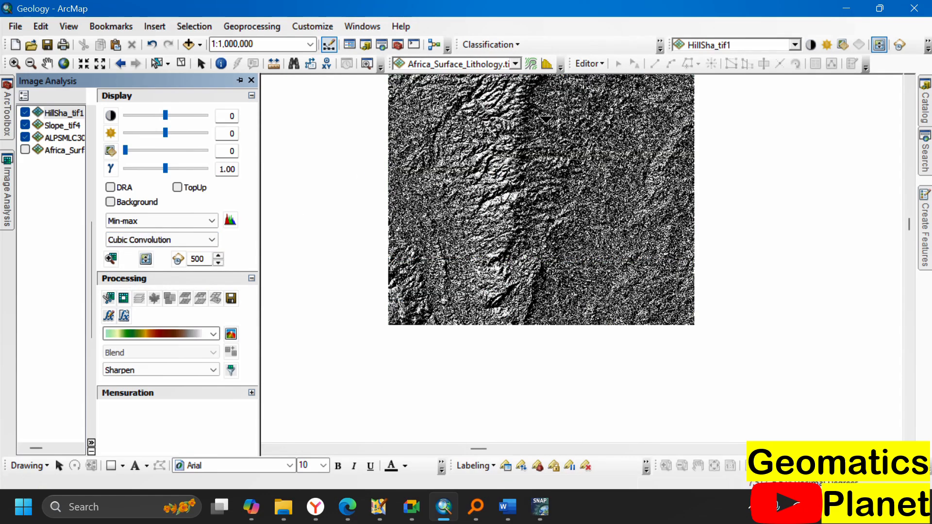
pyautogui.click(203, 241)
pyautogui.click(188, 263)
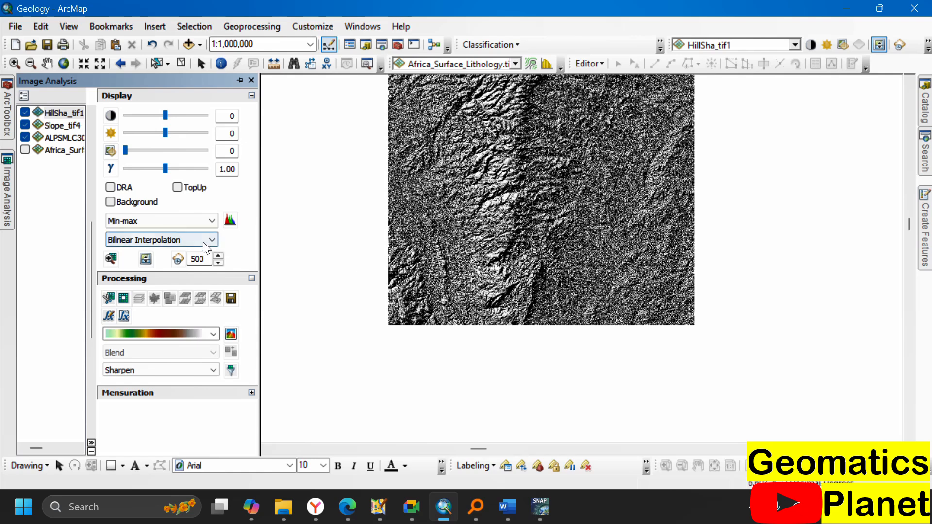
pyautogui.click(204, 239)
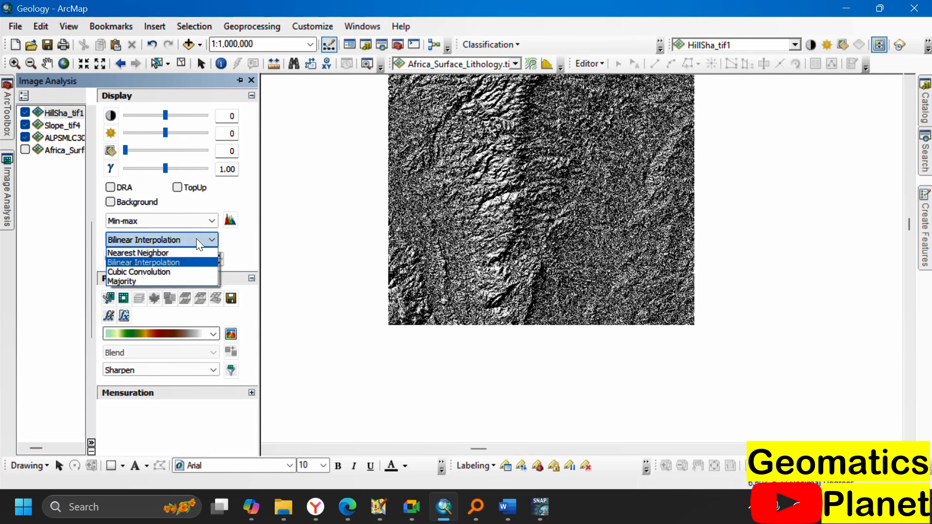
pyautogui.click(183, 252)
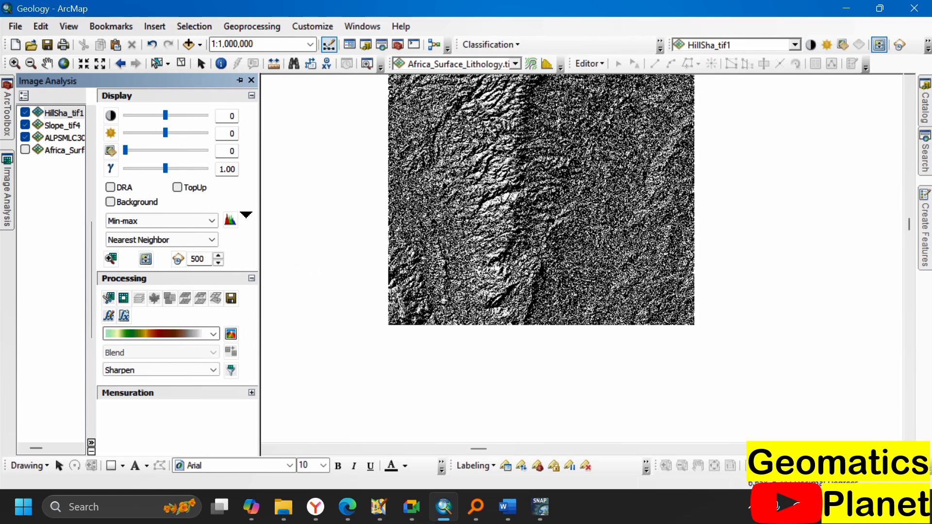
# - Try deriving an aspect raster from the HillSha_tif1 hillshade with the Aspect tool and the PLANAR method
pyautogui.moveTo(7, 111)
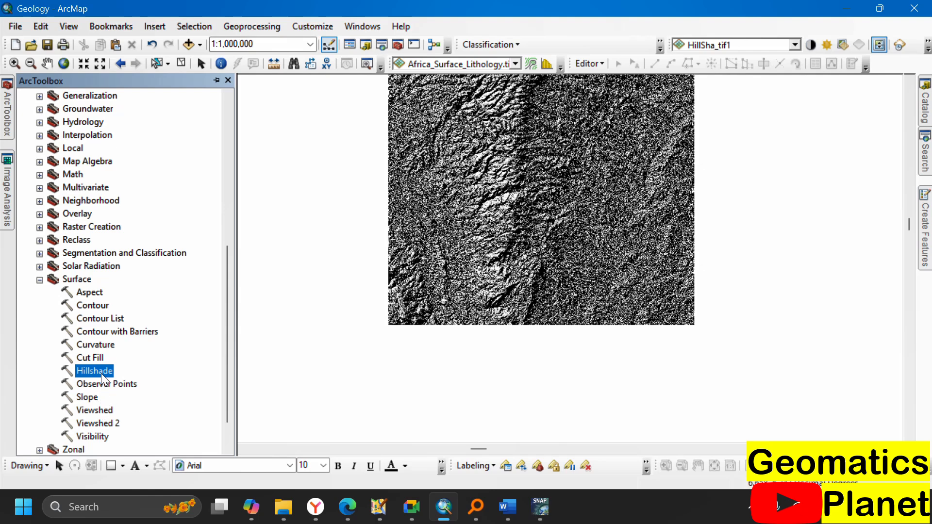
pyautogui.doubleClick(100, 293)
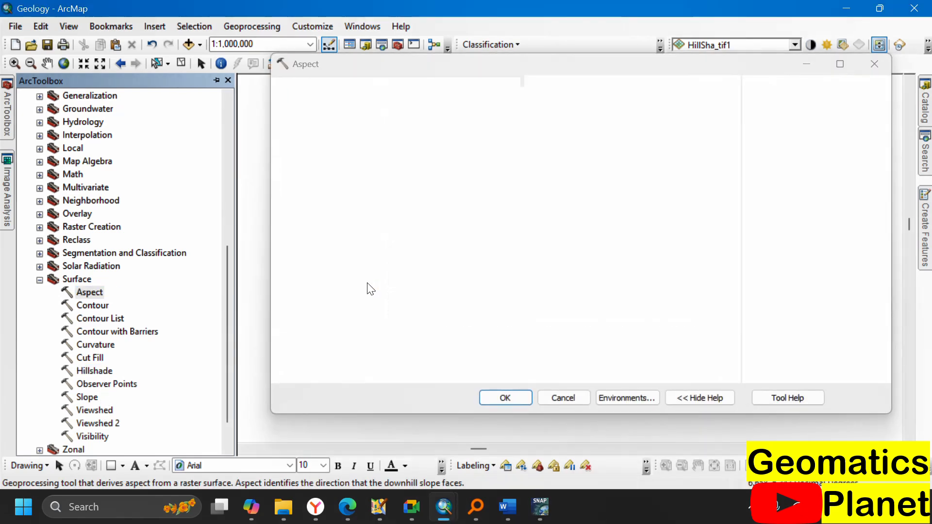
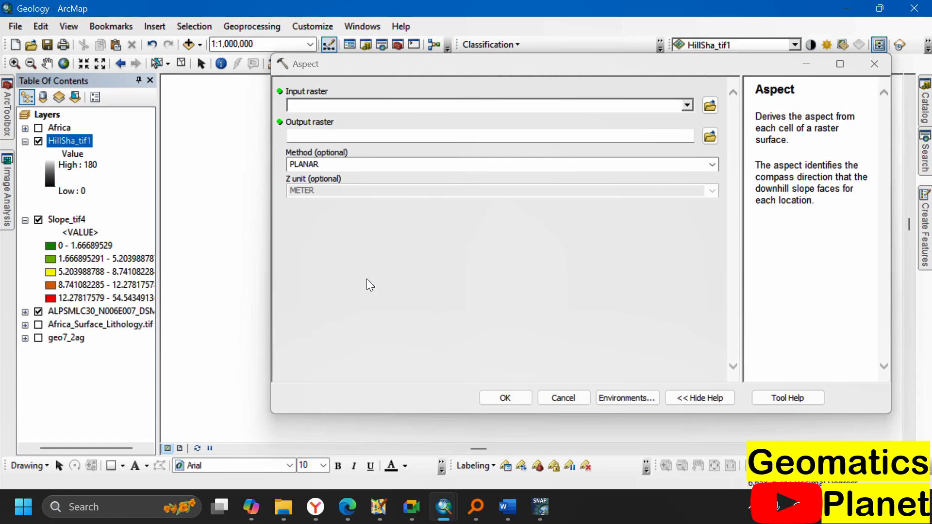
pyautogui.click(687, 106)
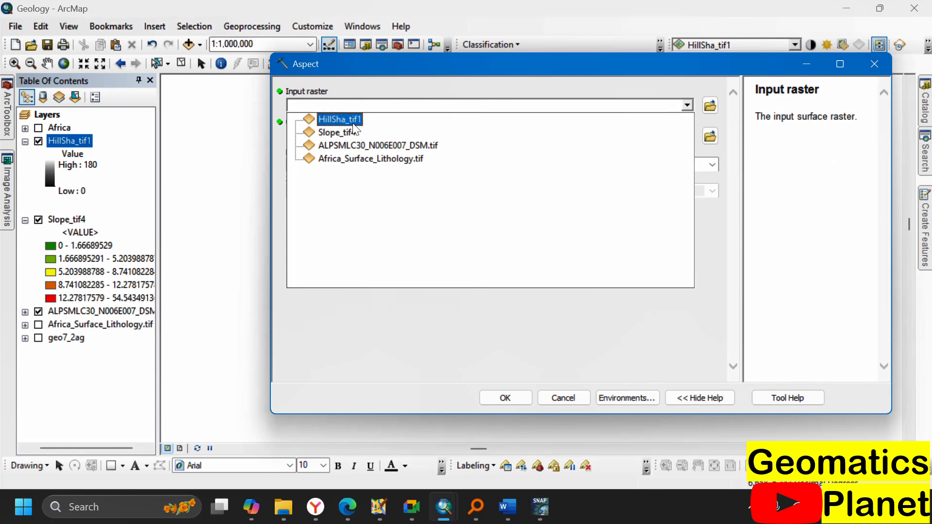
pyautogui.click(340, 120)
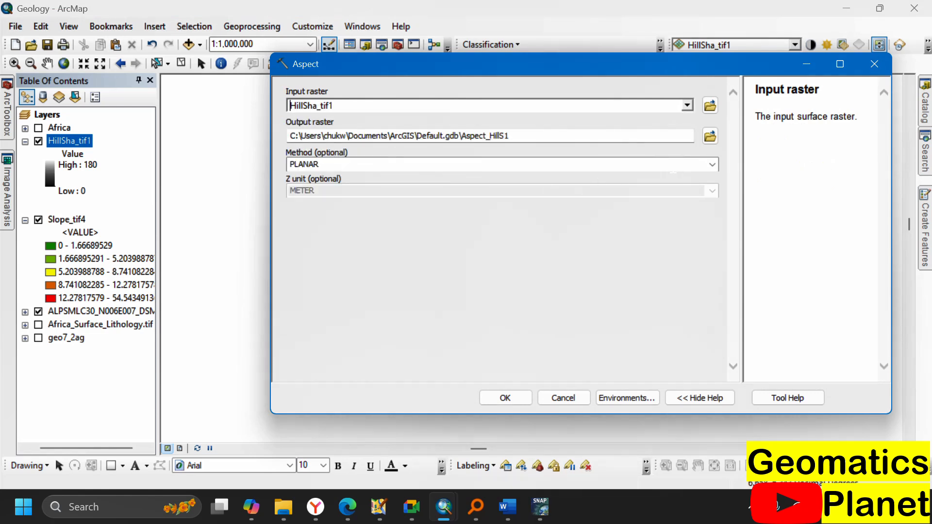
pyautogui.click(515, 396)
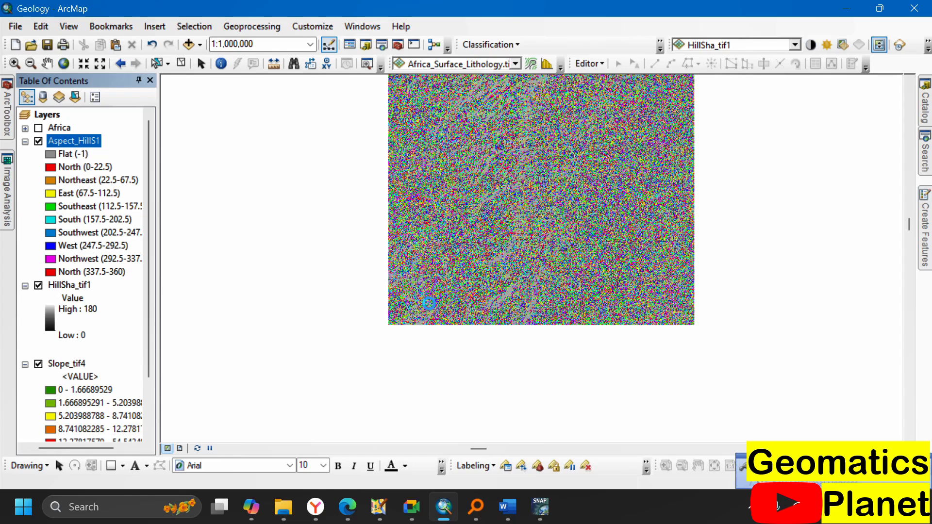
# - Examine the Aspect_HillS1 direction classes at closer scales and swipe that layer against the layers beneath it
pyautogui.scroll(4, 412, 176)
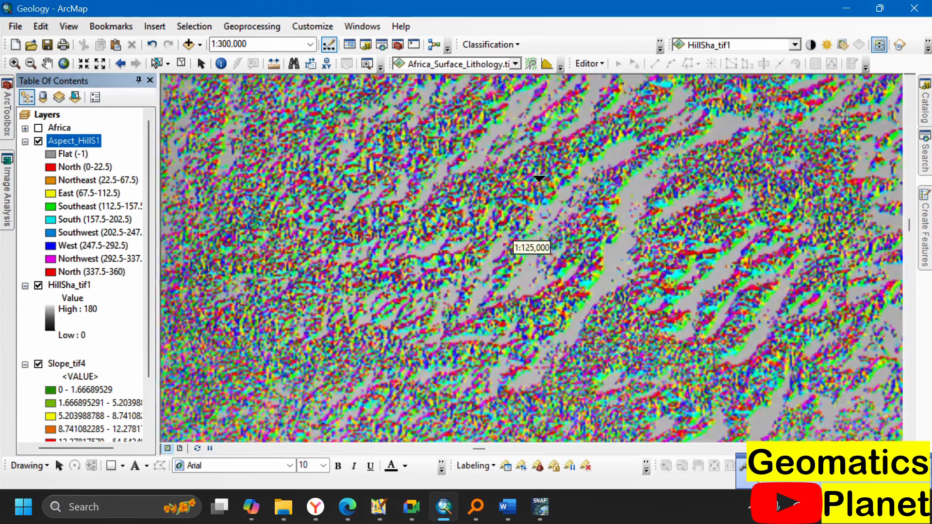
pyautogui.scroll(4, 537, 173)
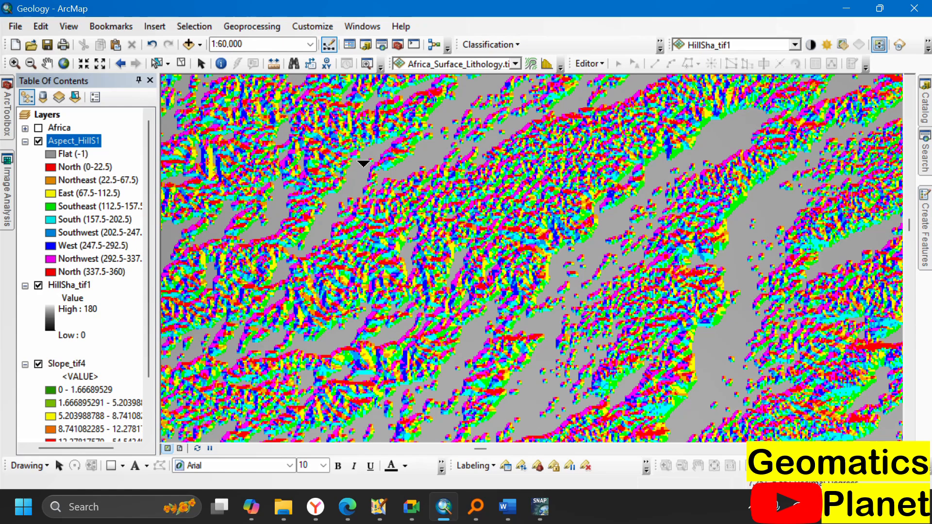
pyautogui.scroll(3, 360, 160)
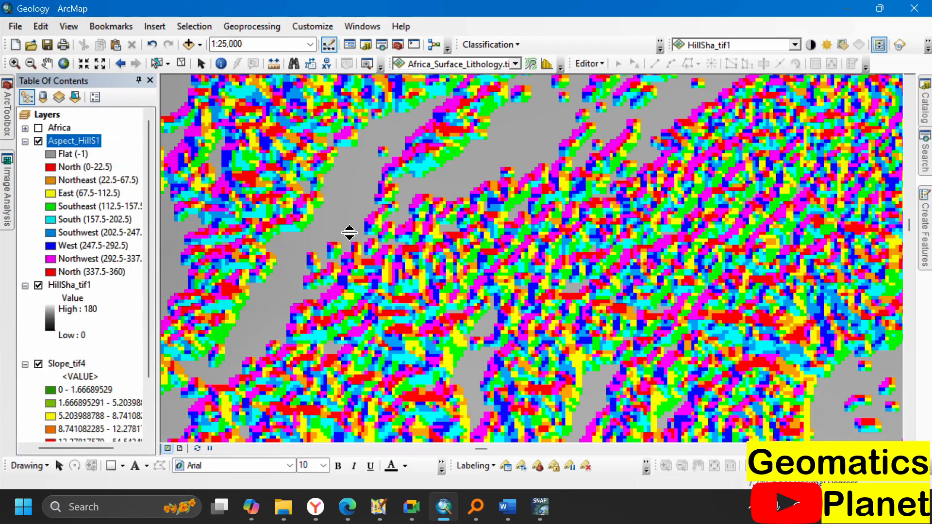
pyautogui.click(712, 45)
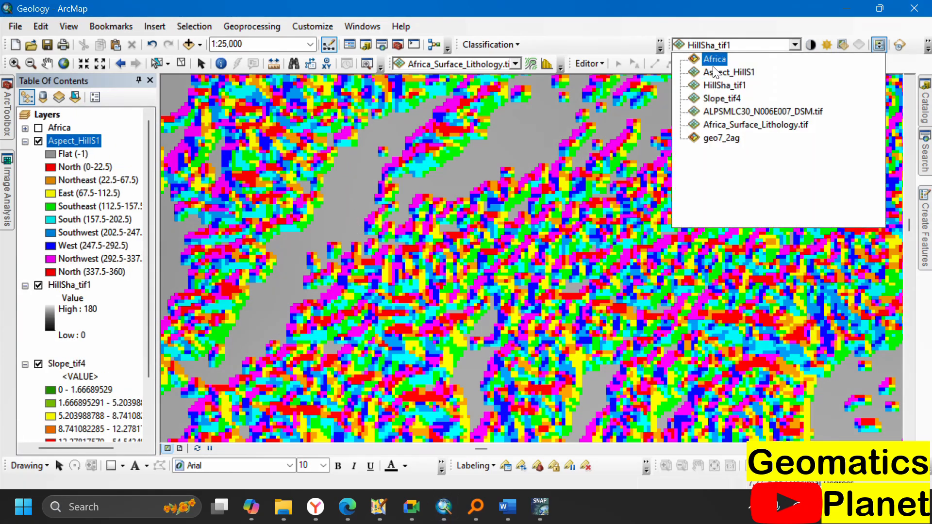
pyautogui.click(723, 72)
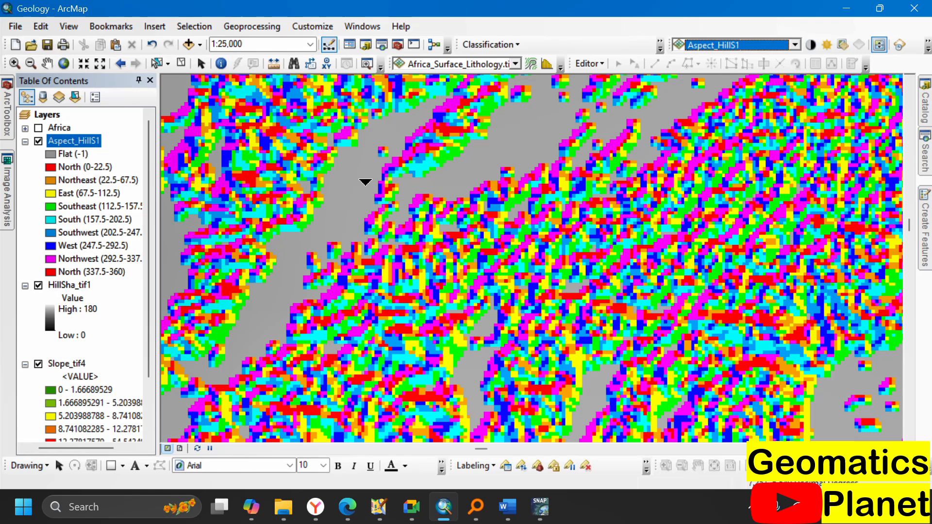
pyautogui.moveTo(359, 197); pyautogui.dragTo(237, 342)
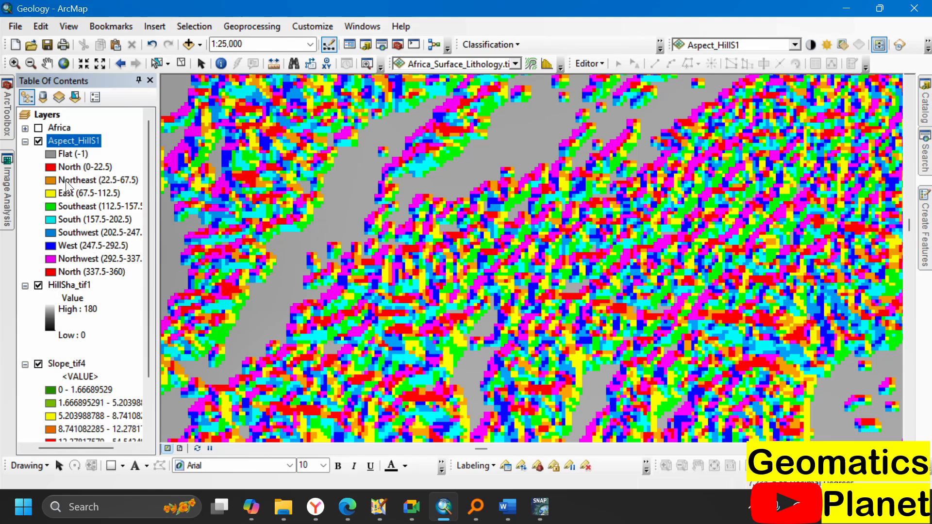
# - Remove the Aspect_HillS1 layer from the map
pyautogui.scroll(5, 563, 224)
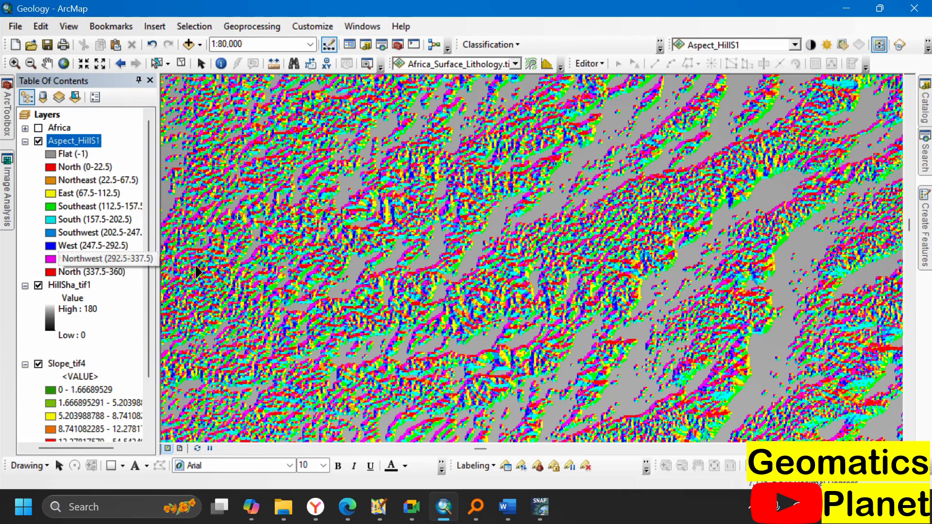
pyautogui.scroll(-5, 475, 196)
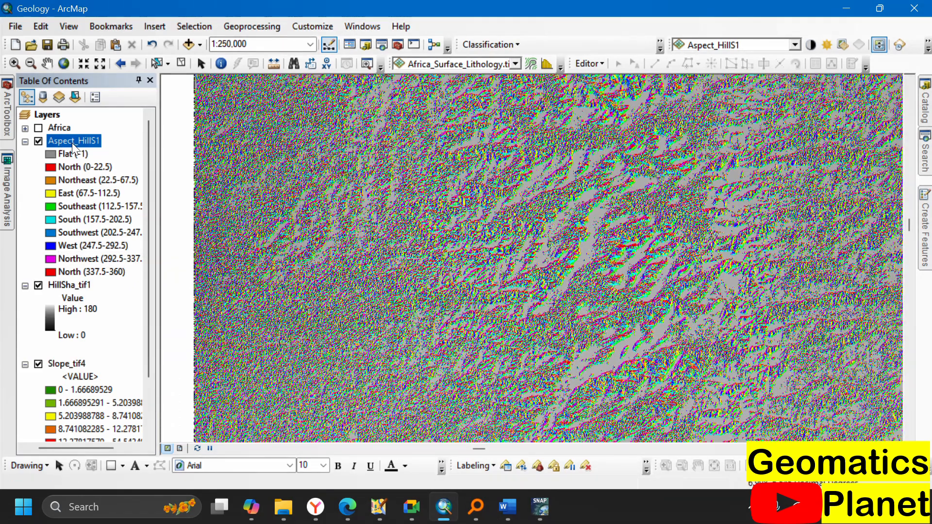
pyautogui.rightClick(72, 143)
pyautogui.click(89, 167)
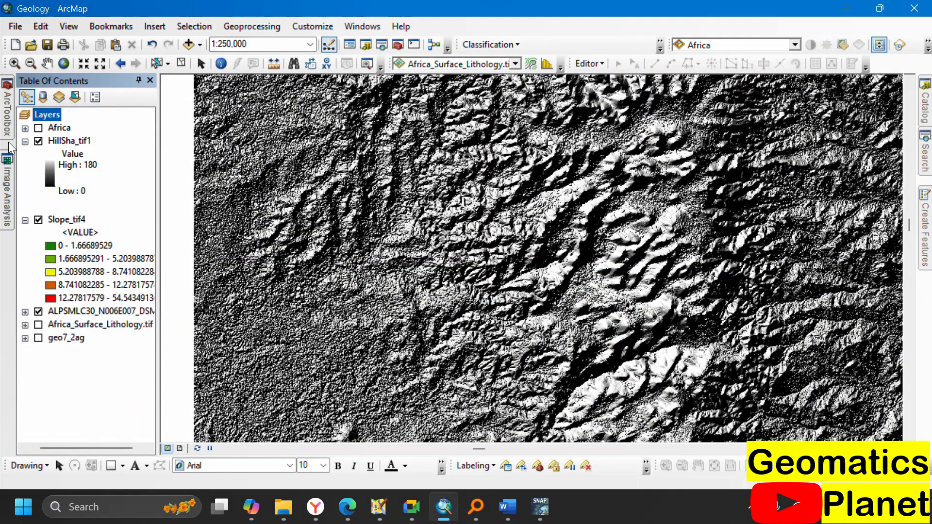
# - Derive an aspect raster from the ALPSMLC30_N006E007_DSM.tif elevation model with the Aspect tool and the PLANAR method
pyautogui.moveTo(13, 139)
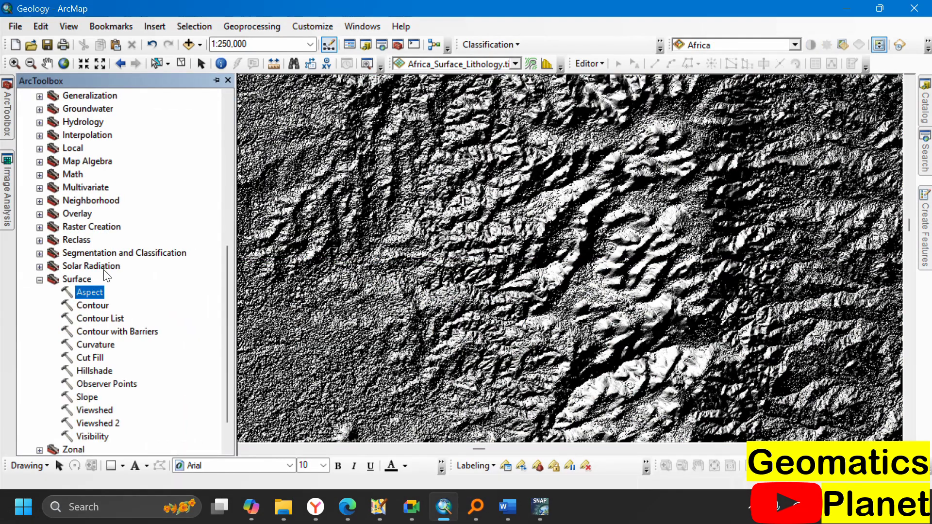
pyautogui.doubleClick(90, 292)
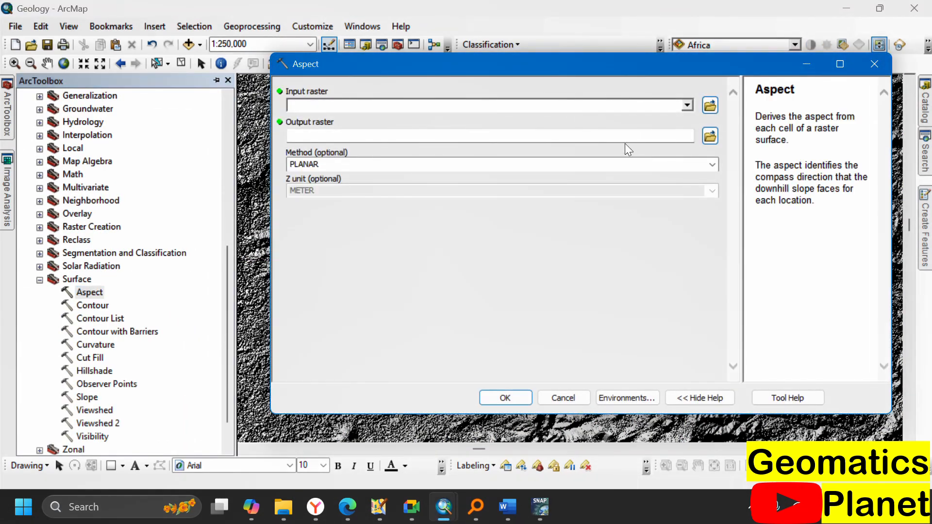
pyautogui.click(686, 105)
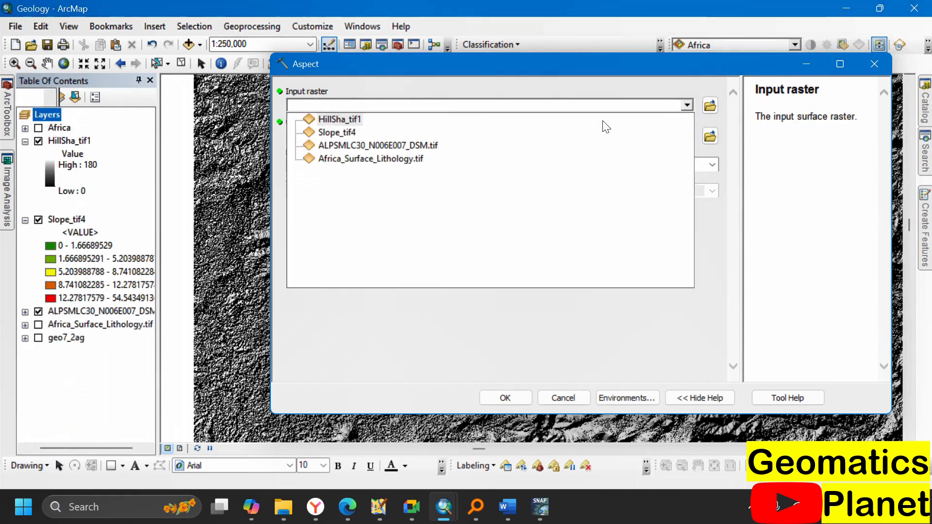
pyautogui.click(352, 144)
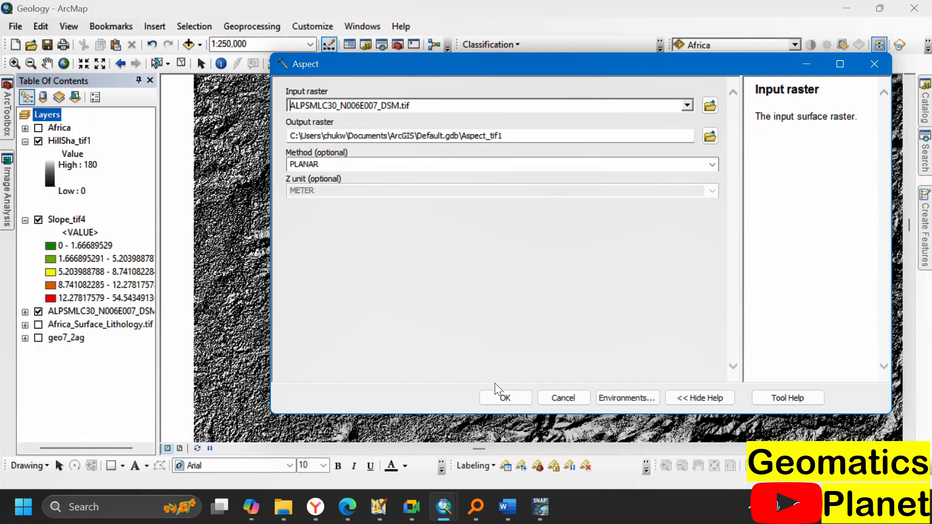
pyautogui.click(505, 398)
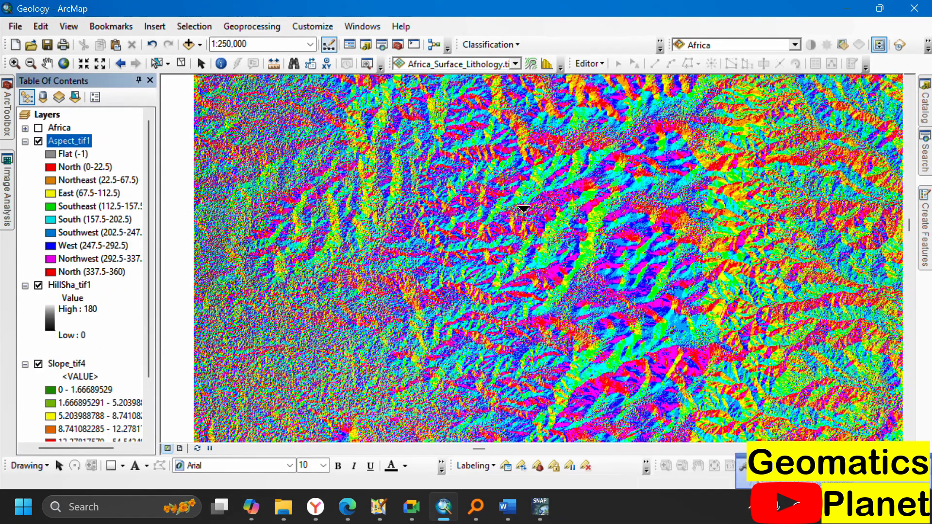
# - Examine the slope directions of the Aspect_tif1 layer at several scales against its compass-direction legend
pyautogui.scroll(2, 523, 209)
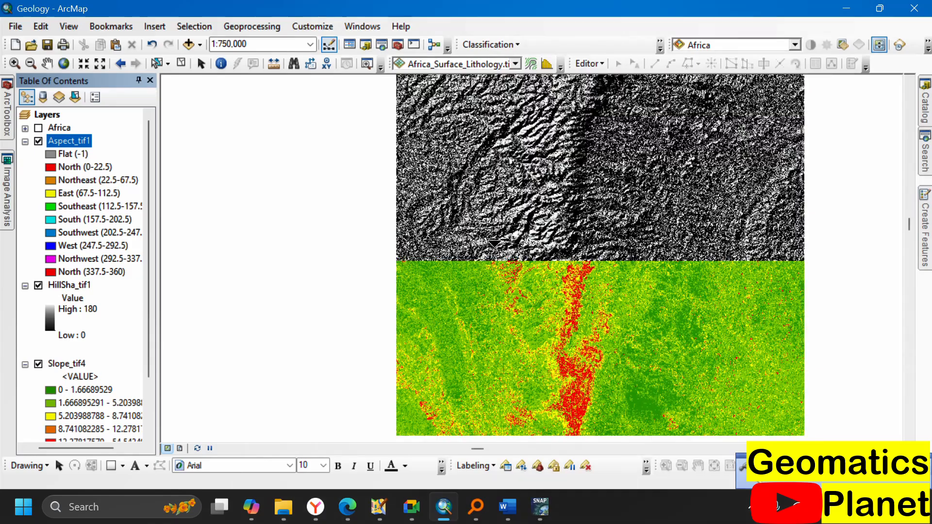
pyautogui.scroll(1, 518, 230)
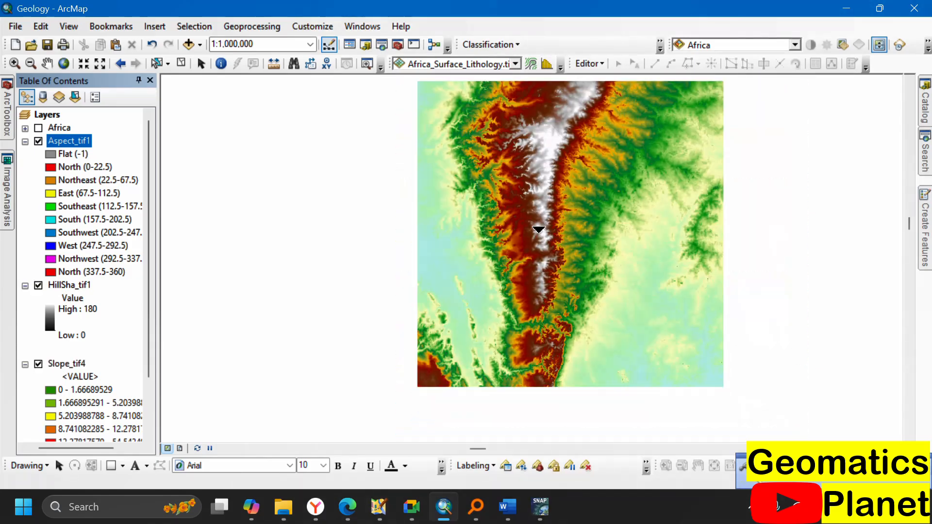
pyautogui.scroll(-4, 520, 208)
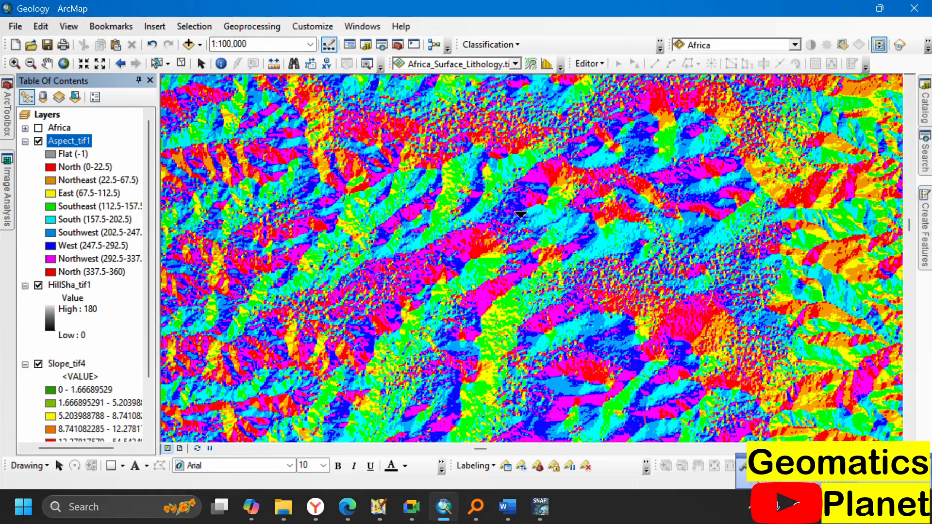
pyautogui.scroll(-1, 481, 212)
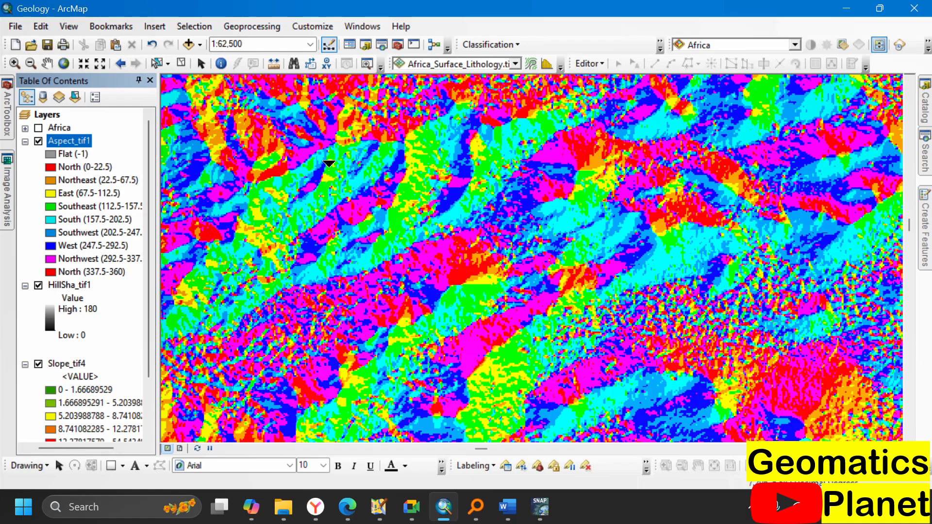
pyautogui.scroll(-2, 324, 155)
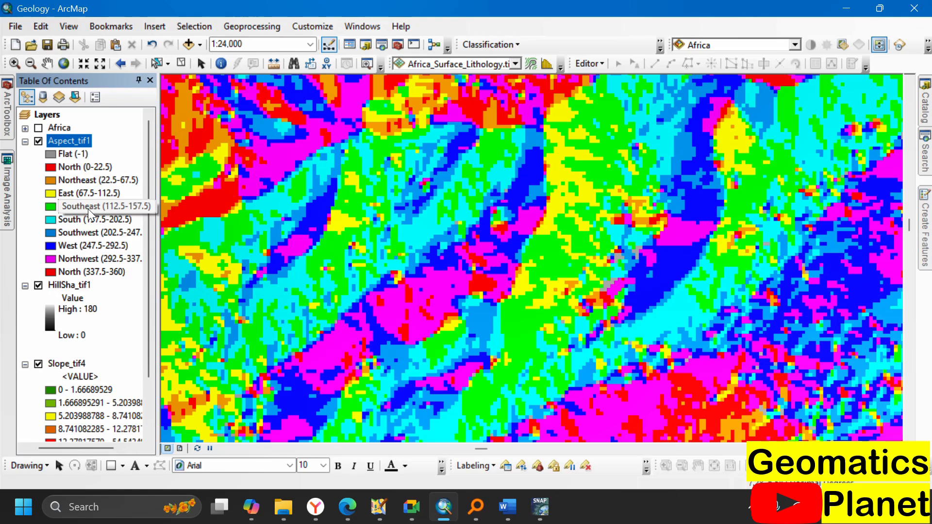
pyautogui.scroll(2, 258, 189)
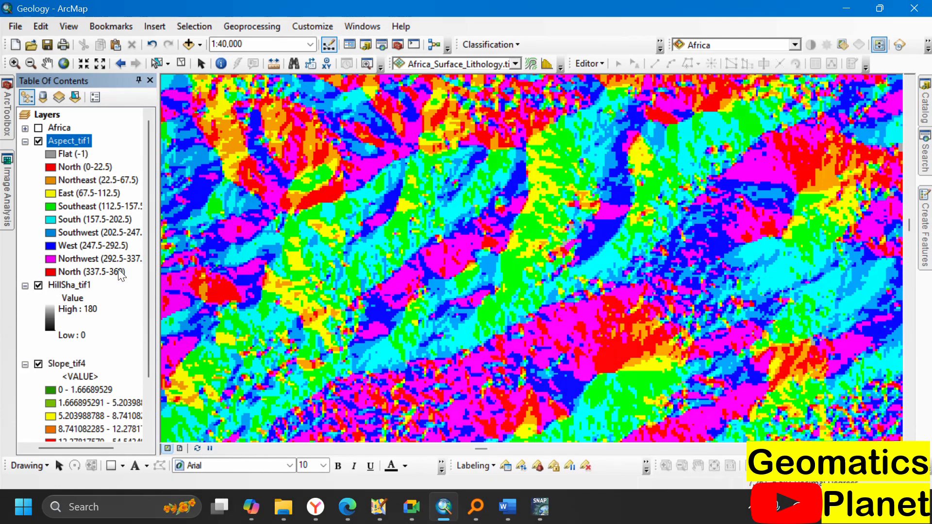
pyautogui.scroll(3, 588, 212)
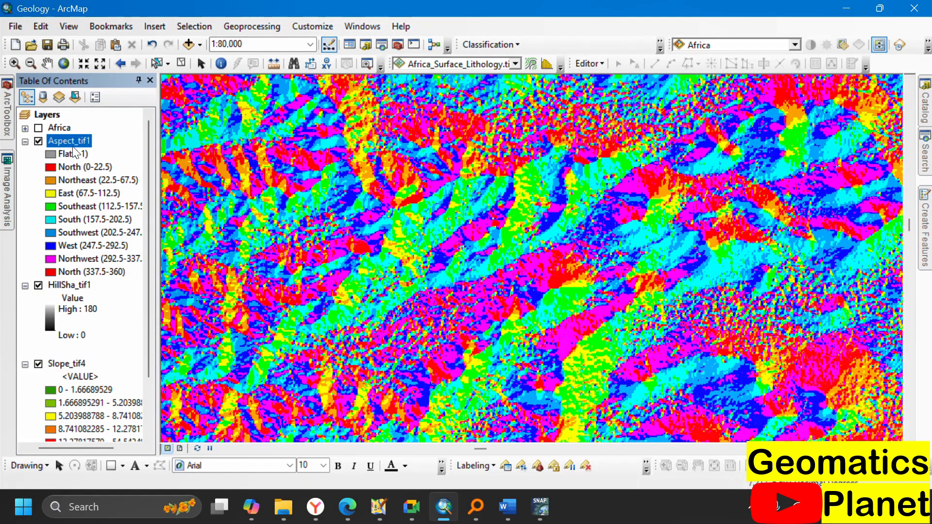
pyautogui.scroll(3, 471, 291)
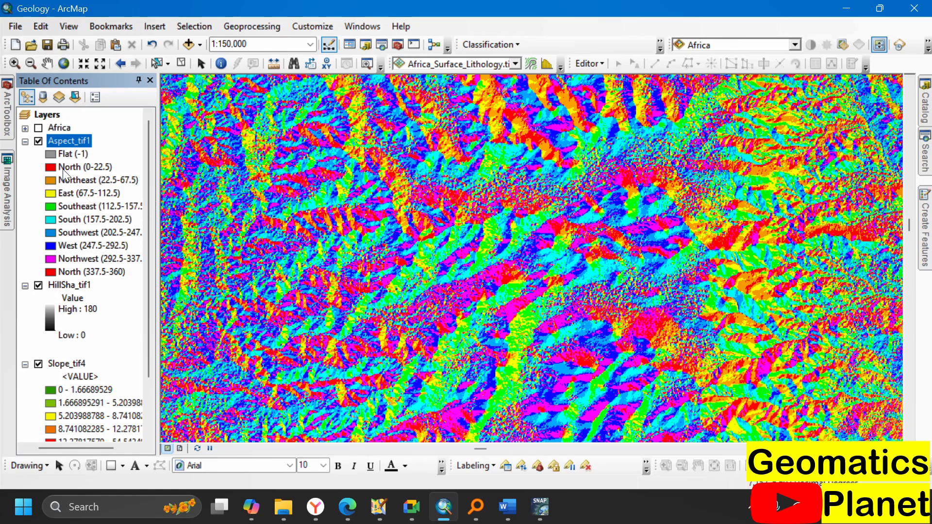
# - Reclassify the Aspect_tif1 symbology into 4 equal-interval classes, keeping the black-to-white color ramp, and apply it to the map
pyautogui.rightClick(71, 142)
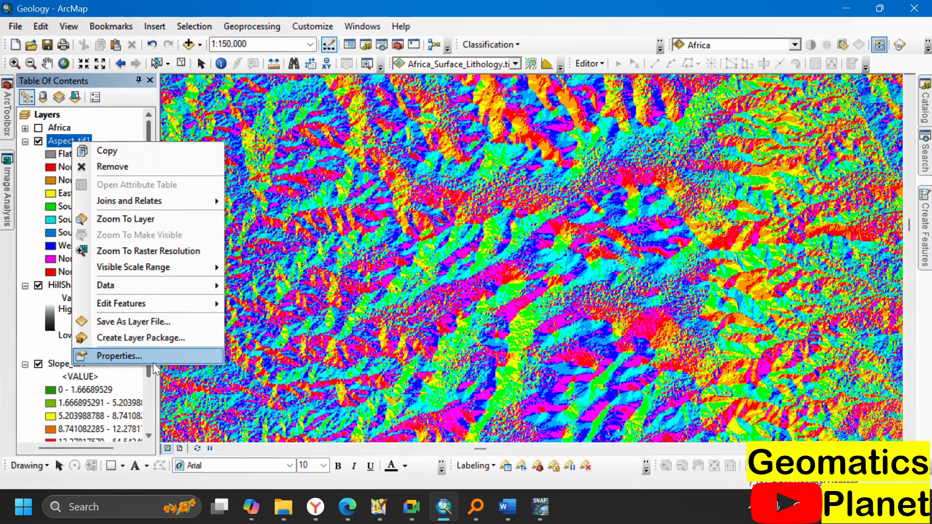
pyautogui.click(152, 357)
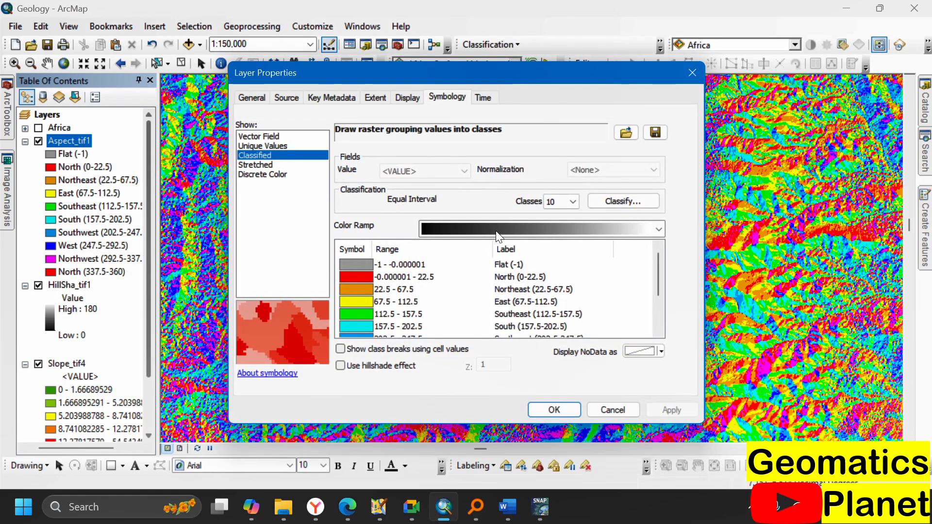
pyautogui.scroll(-2, 459, 302)
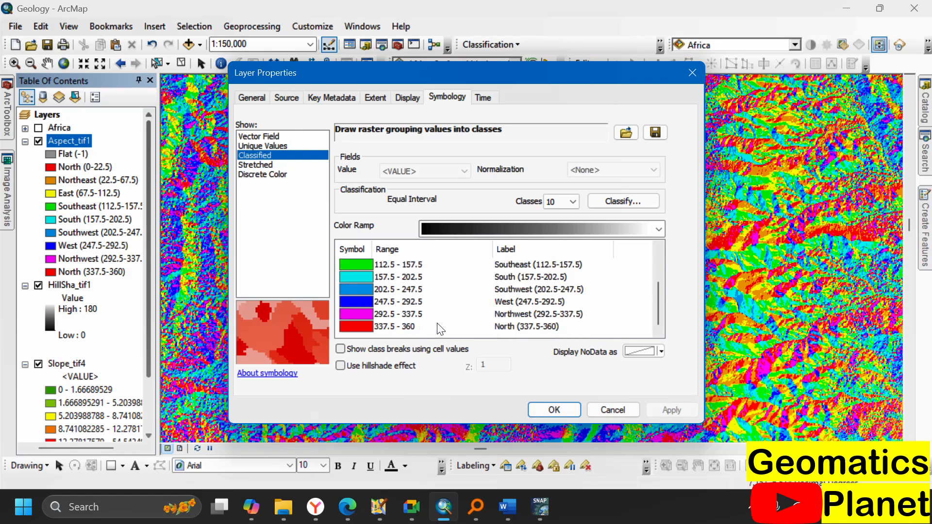
pyautogui.scroll(2, 466, 286)
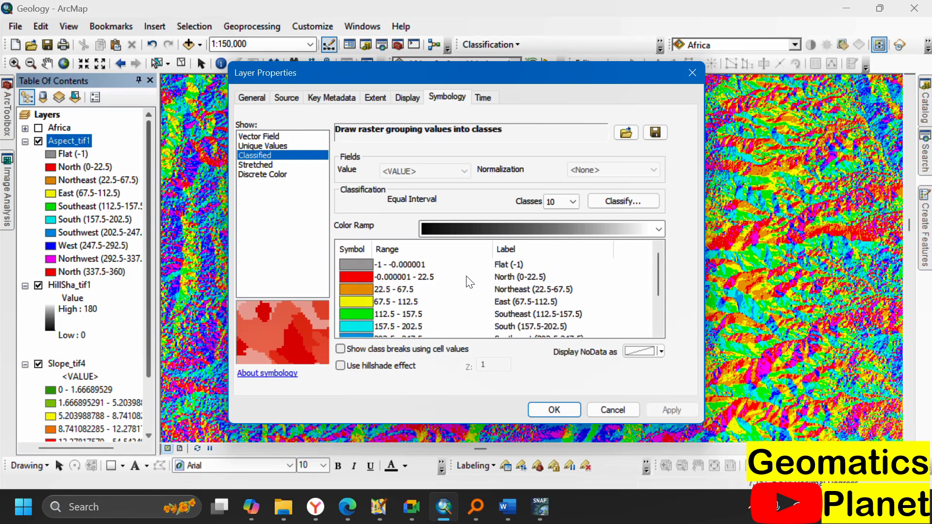
pyautogui.click(551, 202)
pyautogui.click(549, 238)
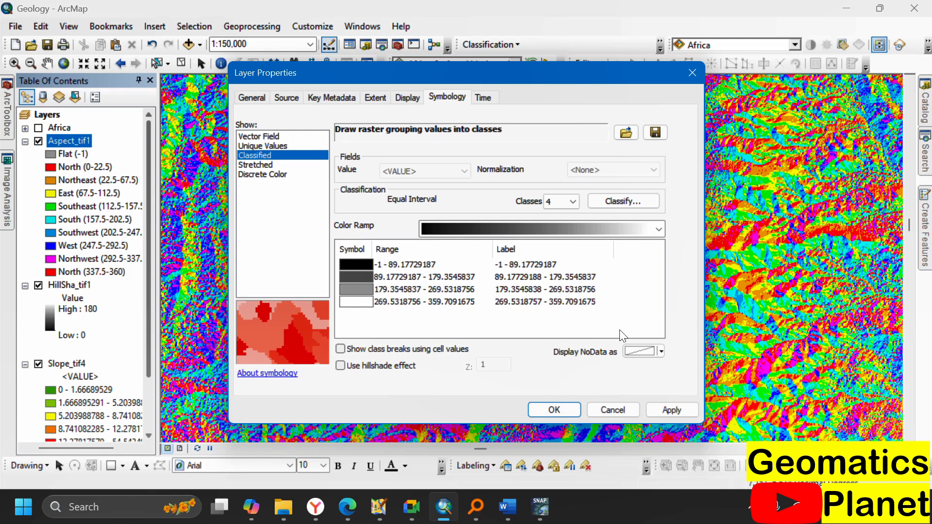
pyautogui.click(661, 404)
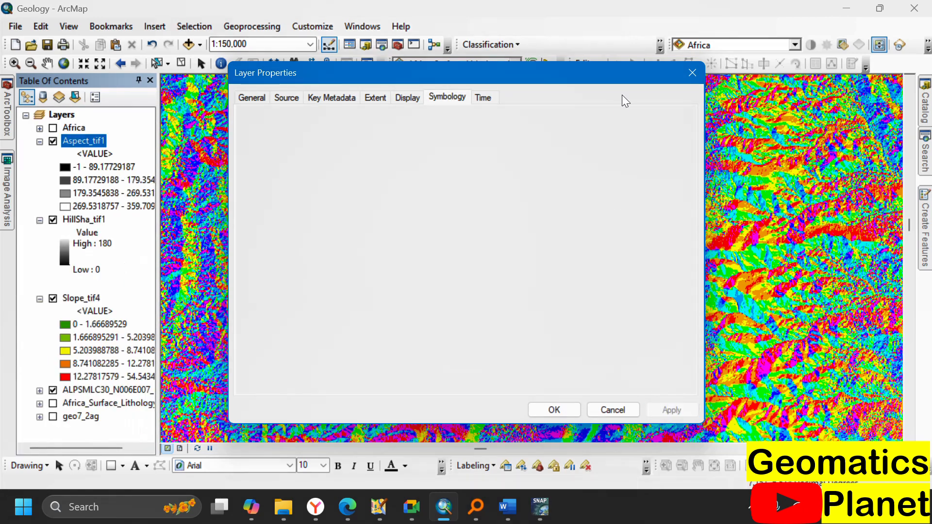
pyautogui.moveTo(618, 80); pyautogui.dragTo(557, 106)
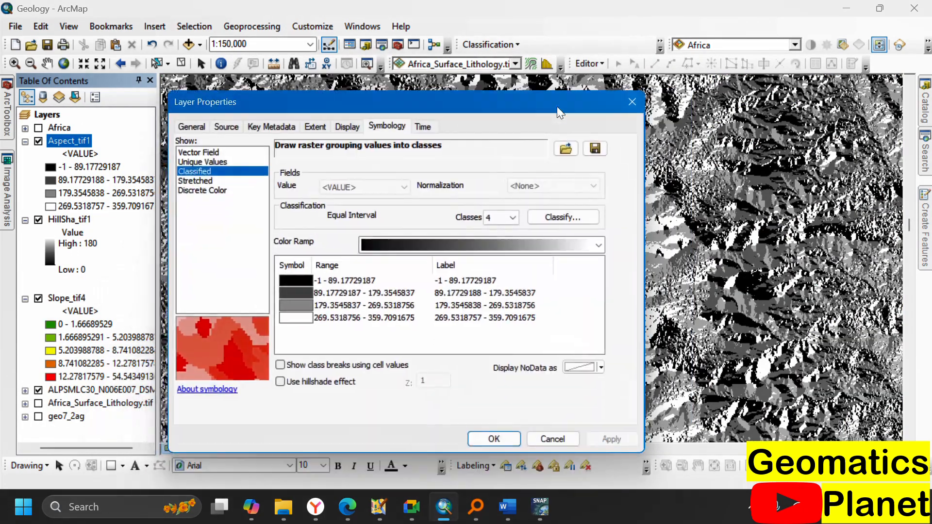
# - Recolor the four Aspect_tif1 classes with the dark green-yellow-red color ramp and apply the symbology to the map
pyautogui.click(542, 242)
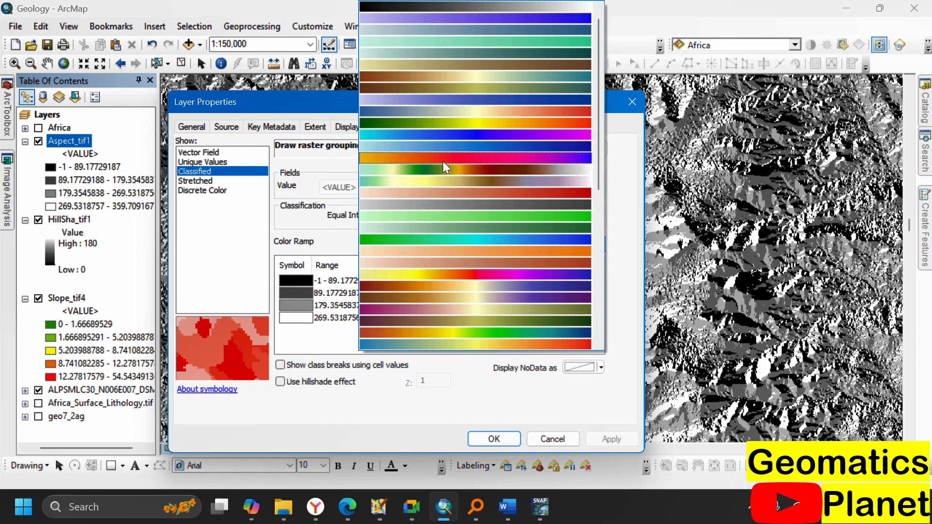
pyautogui.click(469, 124)
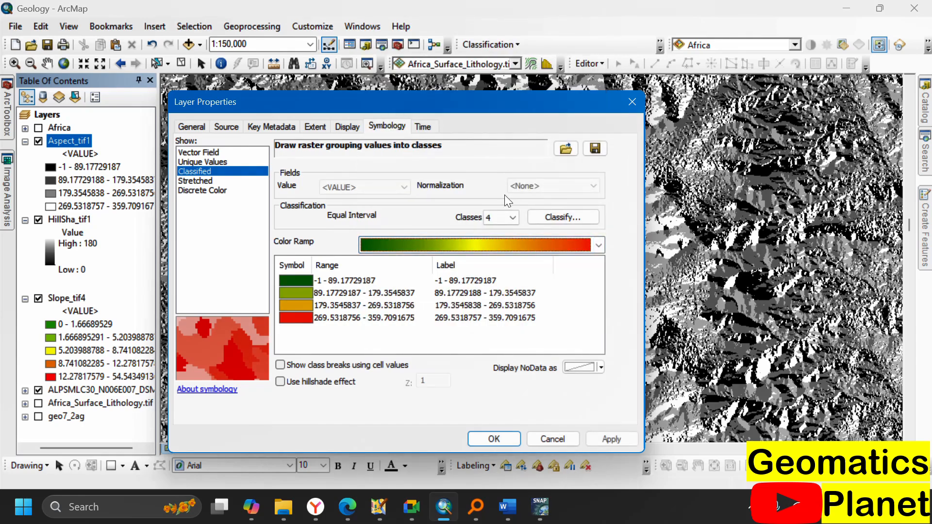
pyautogui.click(621, 435)
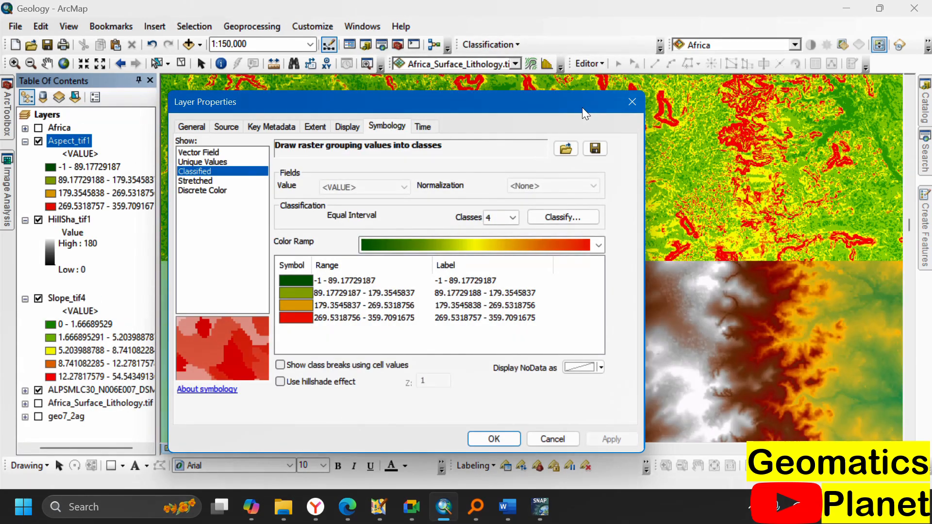
pyautogui.moveTo(581, 106); pyautogui.dragTo(532, 101)
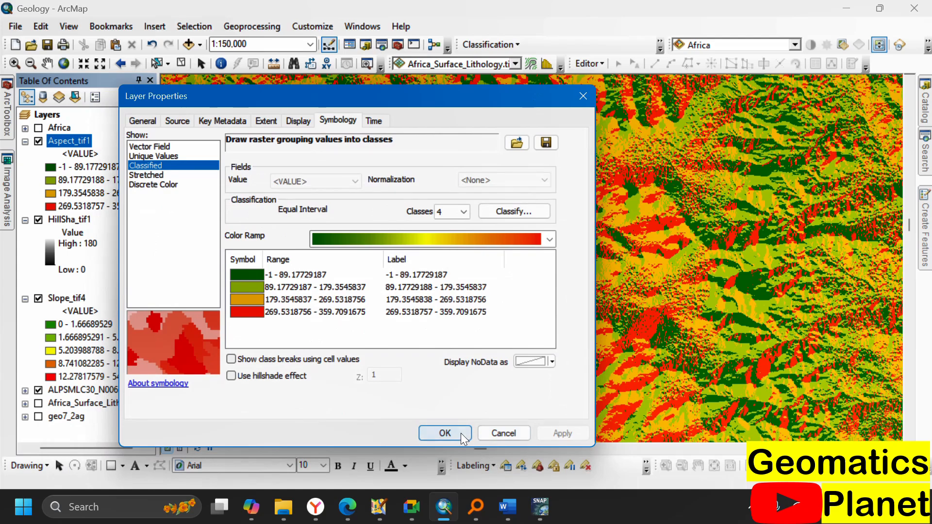
pyautogui.click(445, 432)
# - Examine the recolored aspect classes across the full raster and at closer scales
pyautogui.scroll(-2, 522, 264)
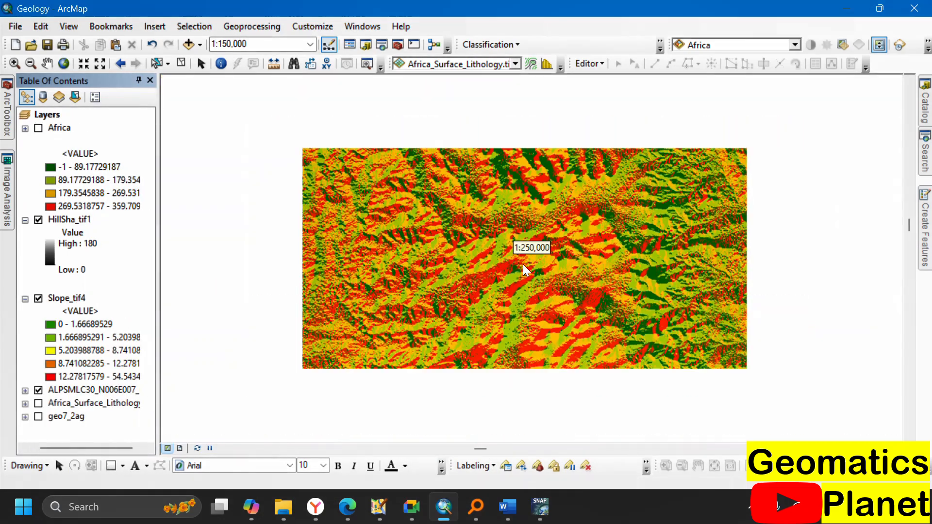
pyautogui.scroll(-3, 522, 264)
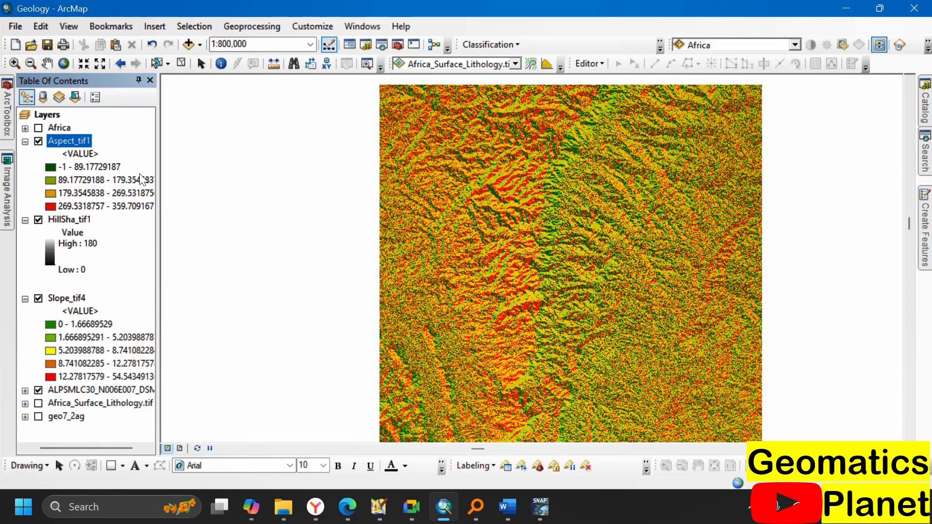
pyautogui.scroll(3, 555, 175)
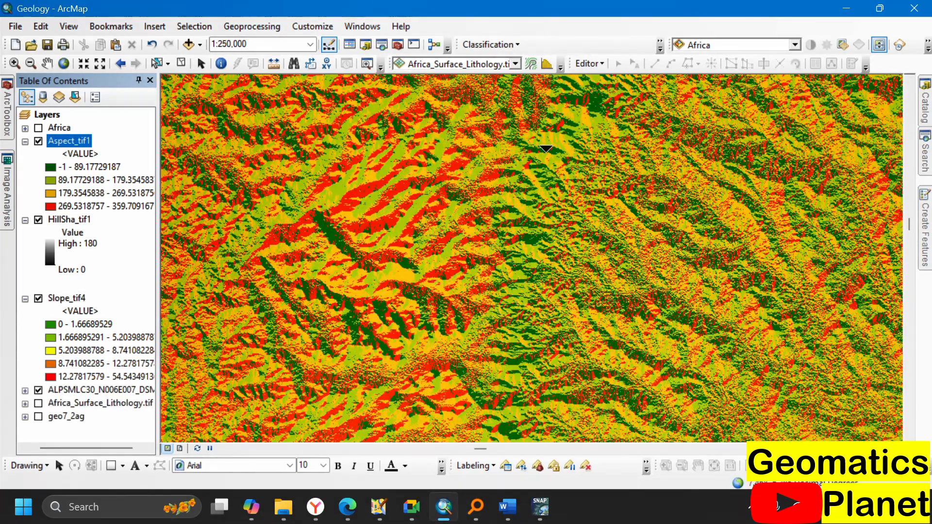
pyautogui.scroll(4, 533, 145)
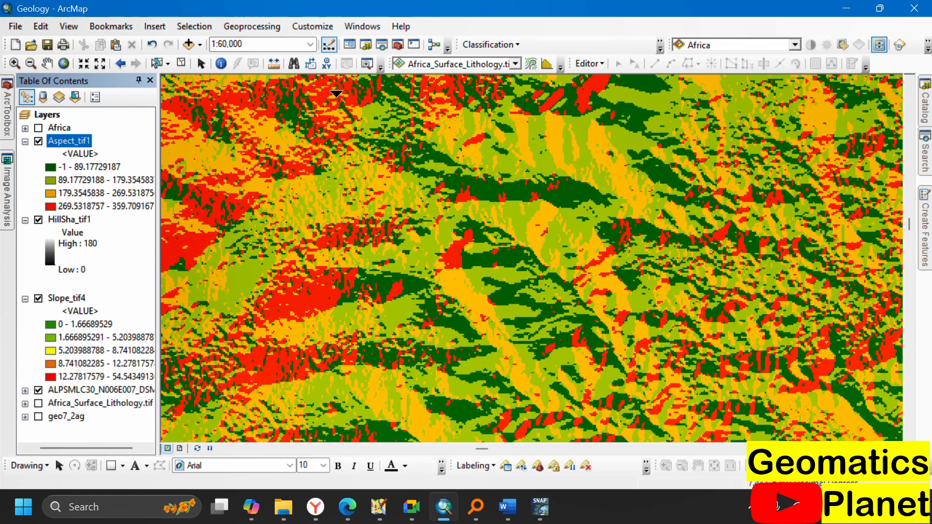
pyautogui.click(201, 64)
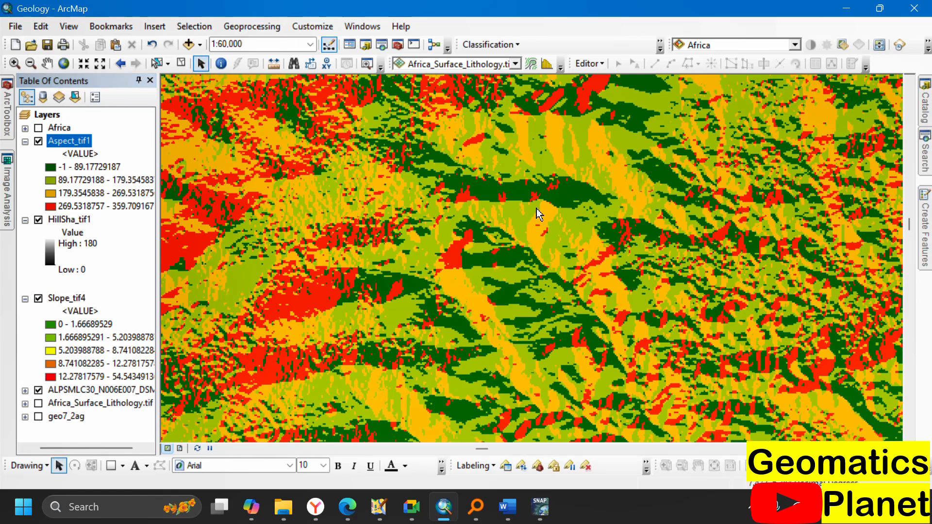
pyautogui.scroll(1, 508, 194)
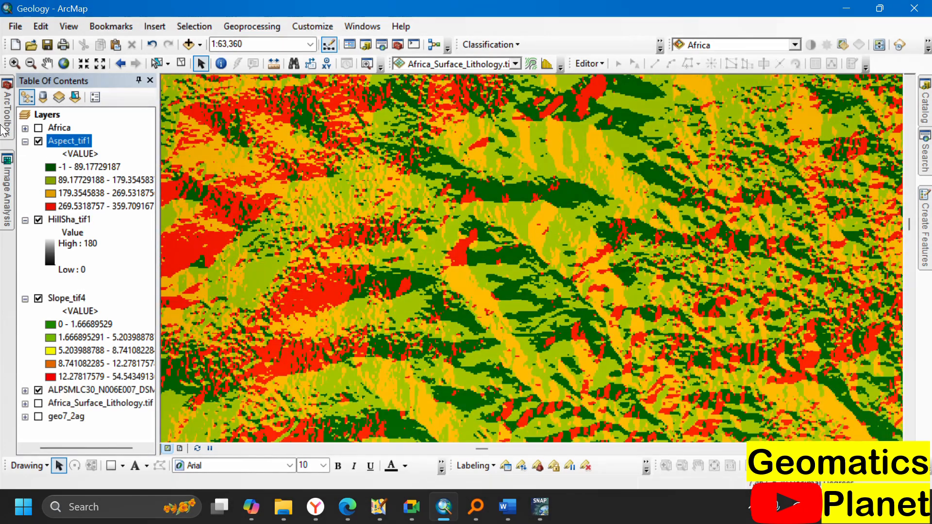
# - Try Bilinear Interpolation and Cubic Convolution as the display resampling method for the Aspect_tif1 layer
pyautogui.click(7, 192)
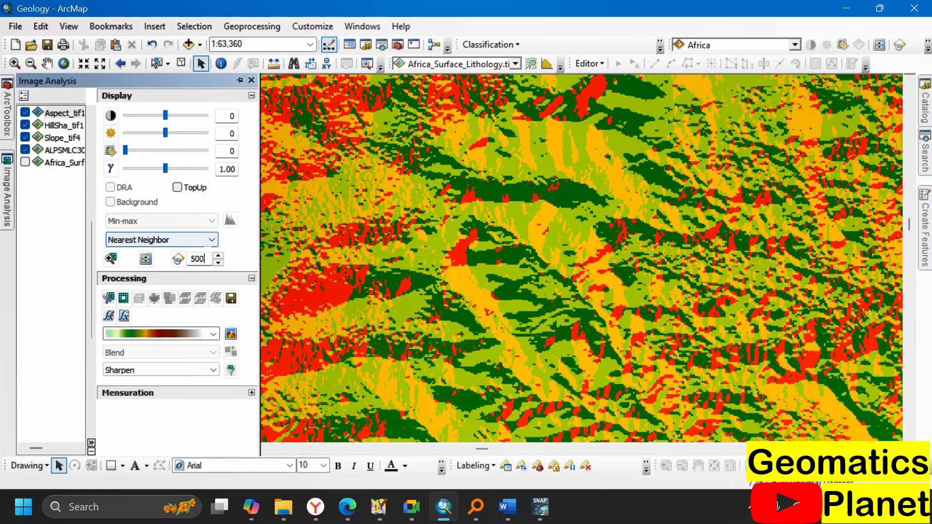
pyautogui.click(210, 243)
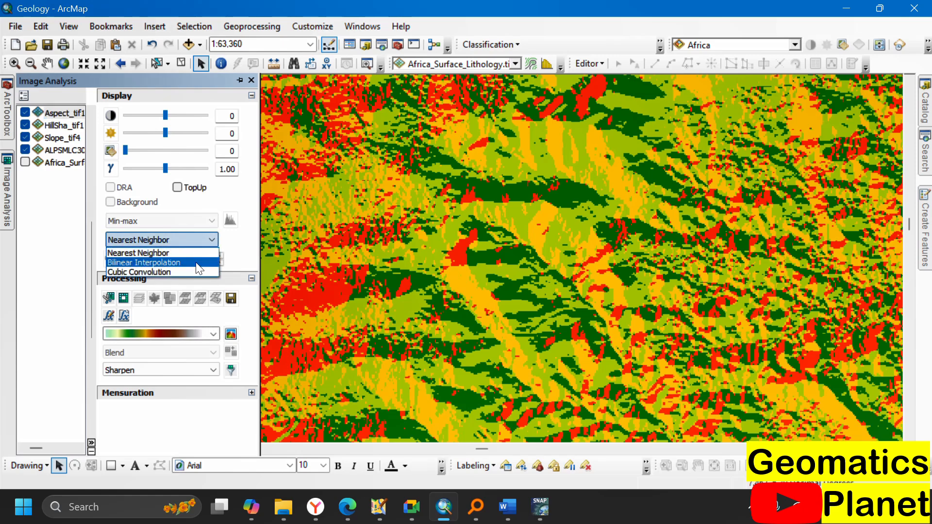
pyautogui.click(196, 262)
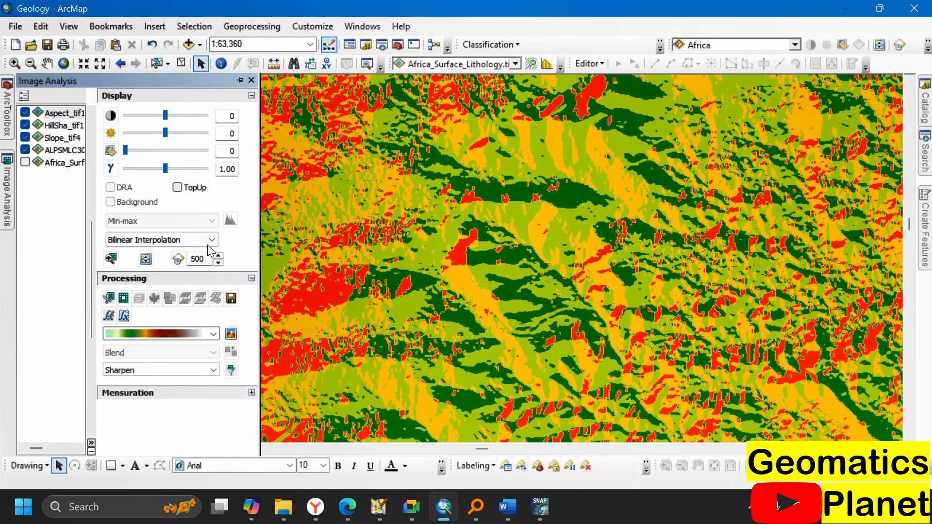
pyautogui.click(211, 240)
pyautogui.click(201, 267)
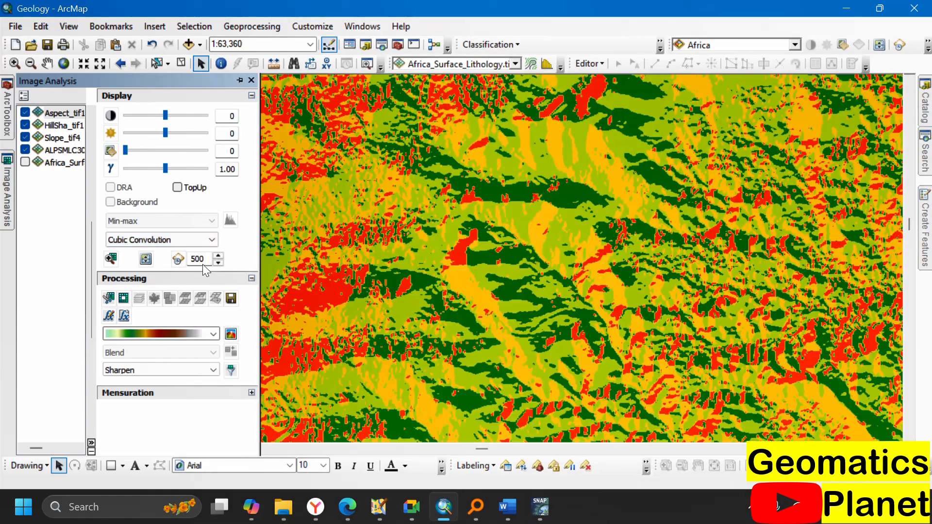
# - Inspect how smoothly the cubic-resampled aspect classes and ridge patterns display at several map scales
pyautogui.scroll(4, 598, 252)
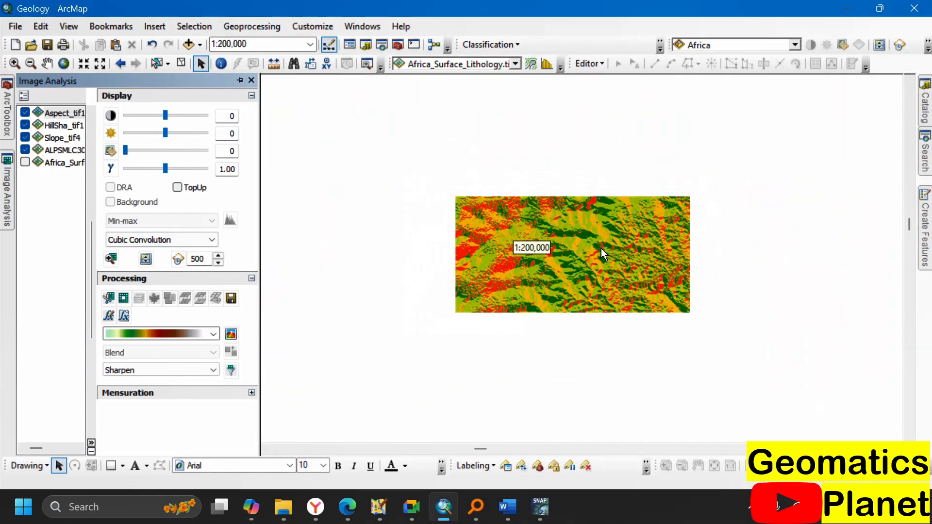
pyautogui.scroll(-2, 602, 252)
pyautogui.scroll(2, 576, 229)
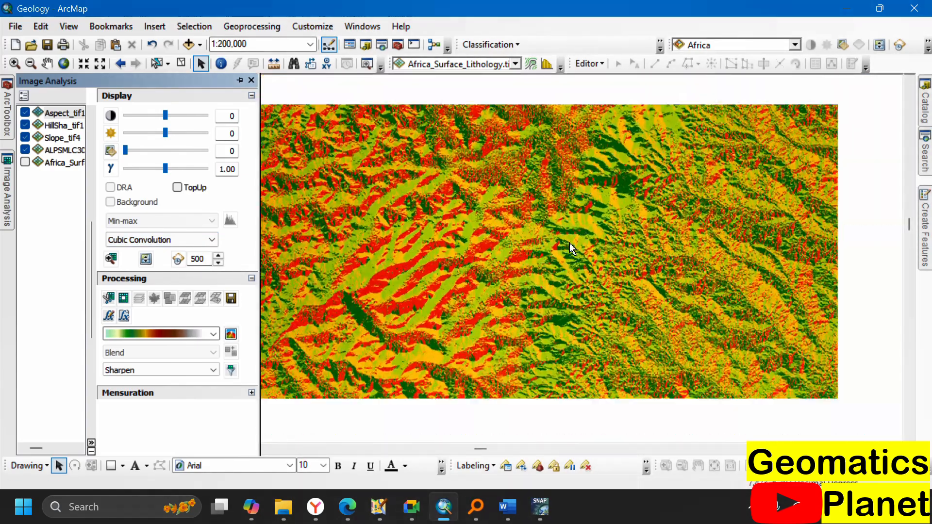
pyautogui.scroll(-6, 577, 233)
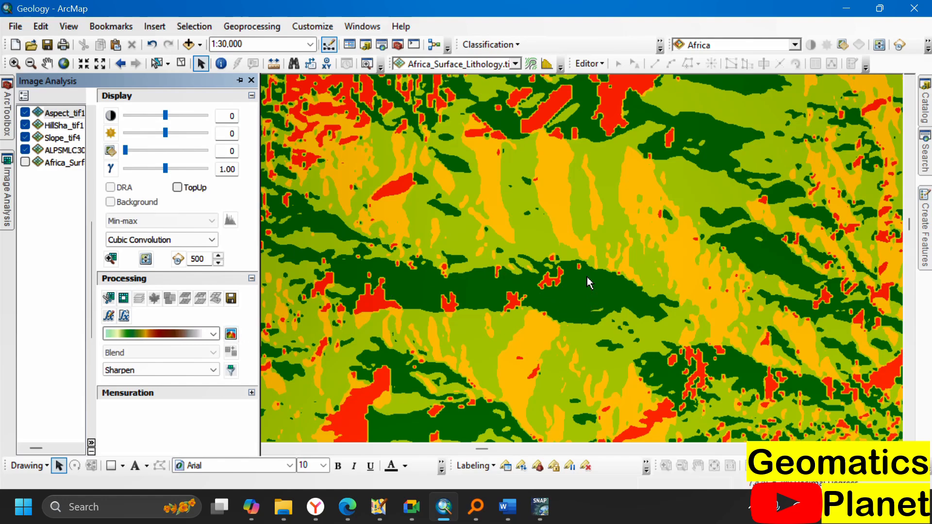
pyautogui.scroll(3, 619, 238)
pyautogui.scroll(2, 620, 238)
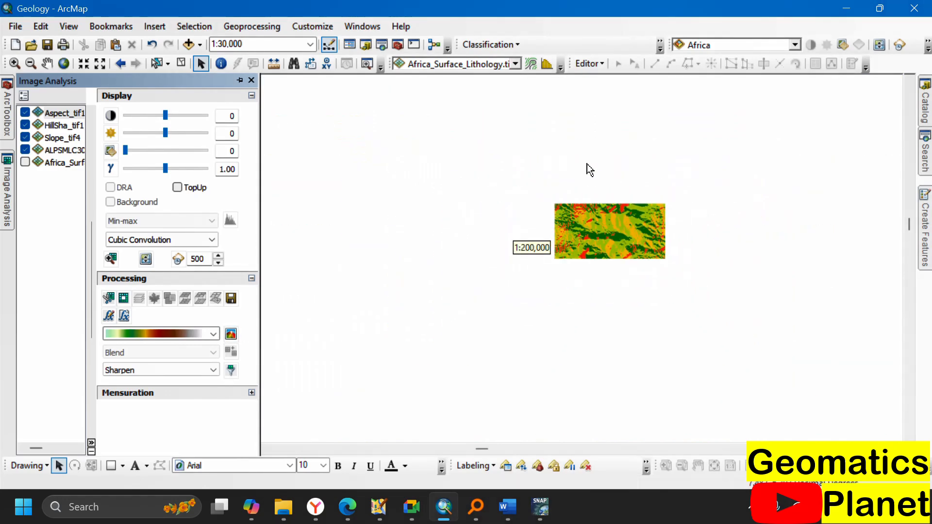
pyautogui.scroll(1, 553, 228)
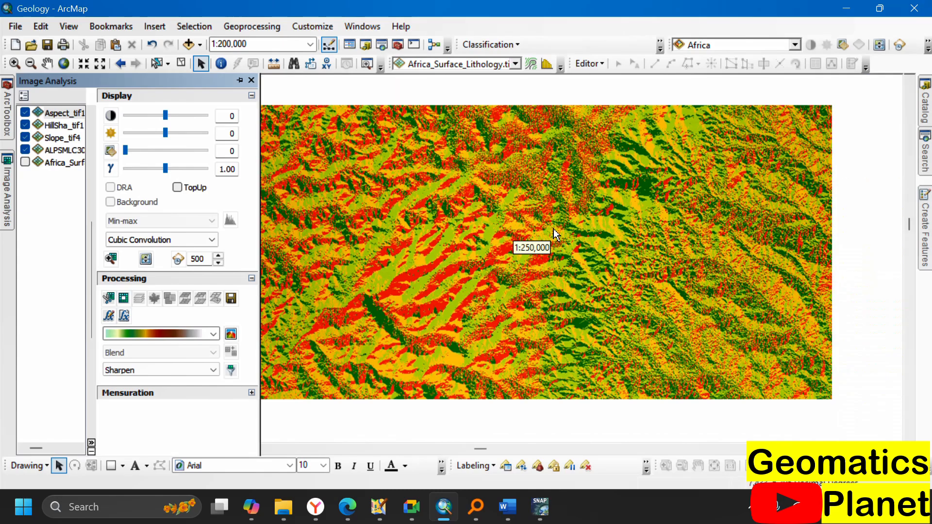
pyautogui.scroll(-3, 382, 311)
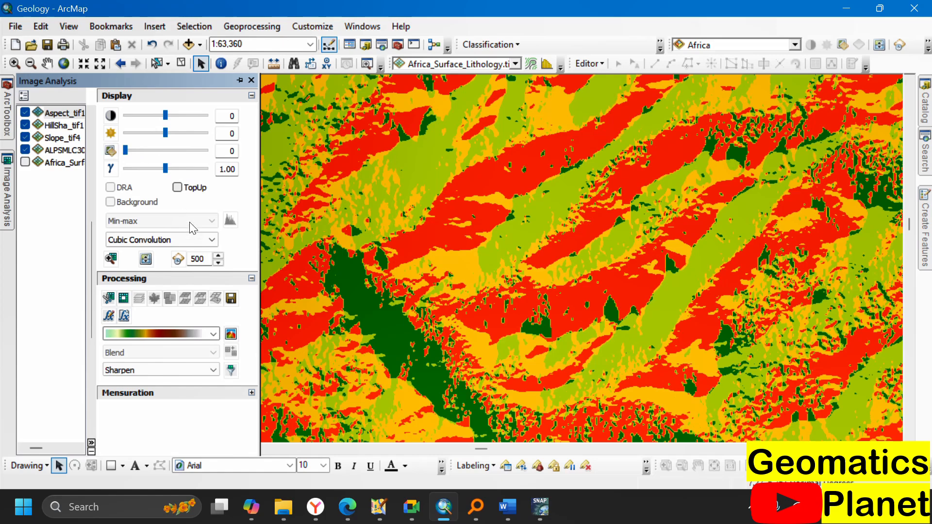
# - Set the display resampling of the Aspect_tif1 layer to Bilinear Interpolation and return to the map
pyautogui.click(206, 240)
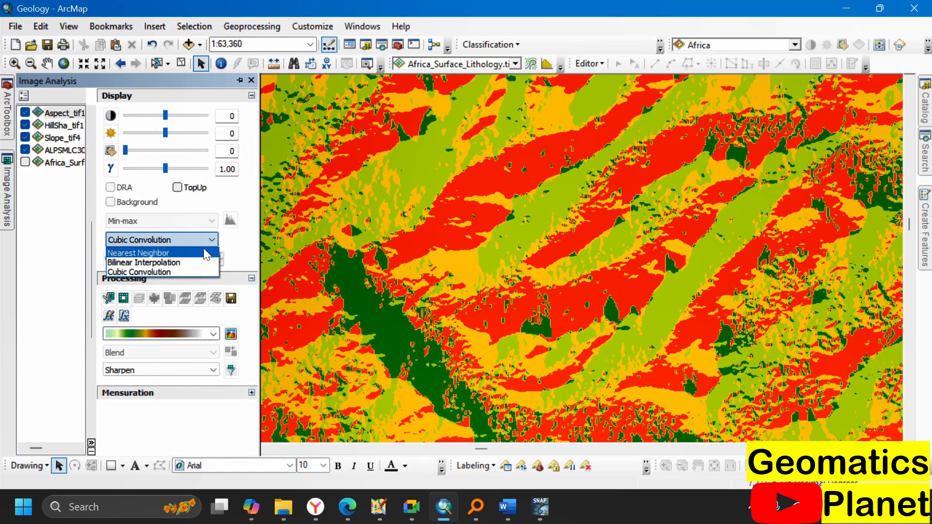
pyautogui.click(200, 262)
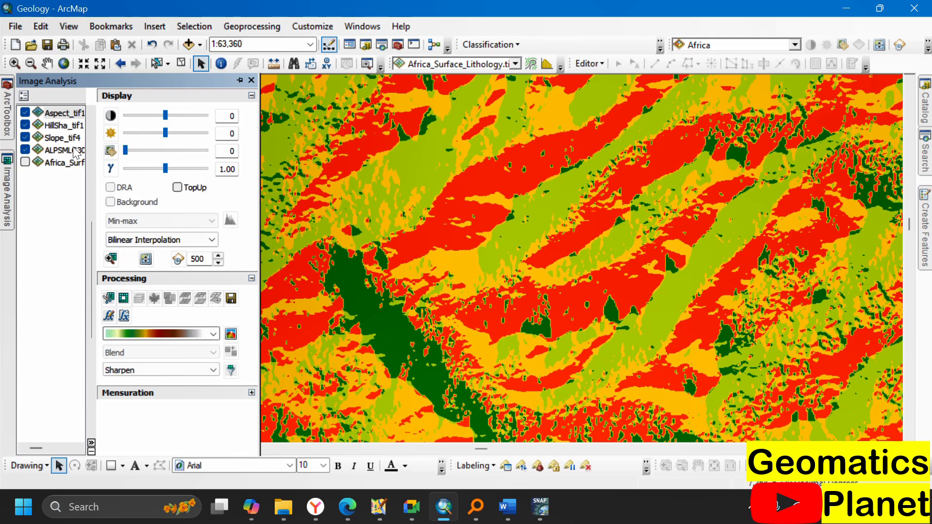
pyautogui.click(842, 252)
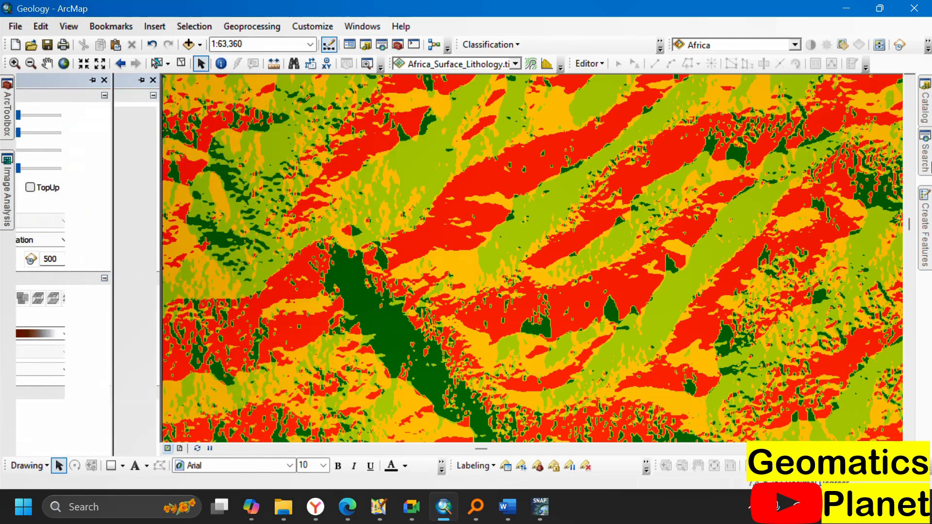
# - Turn on the hillshade effect with a Z factor of 100 in the Aspect_tif1 symbology and apply it
pyautogui.rightClick(70, 141)
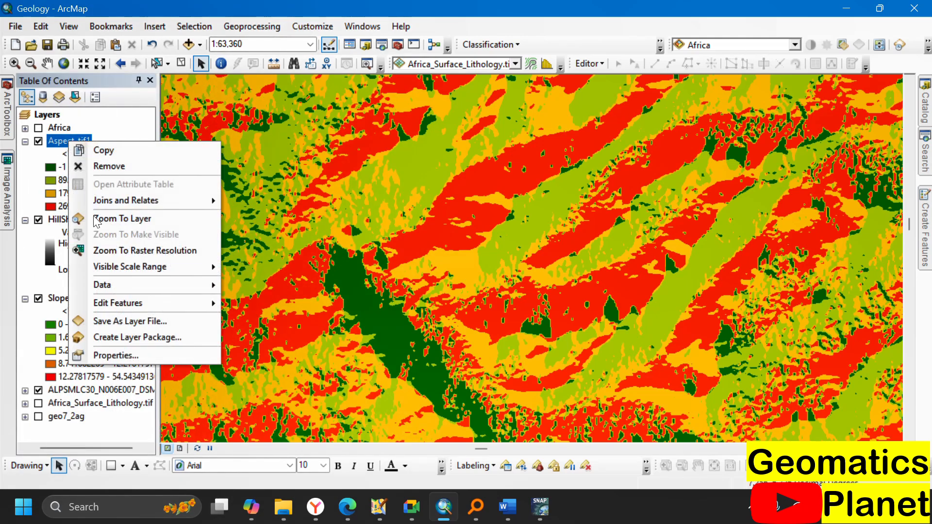
pyautogui.click(132, 362)
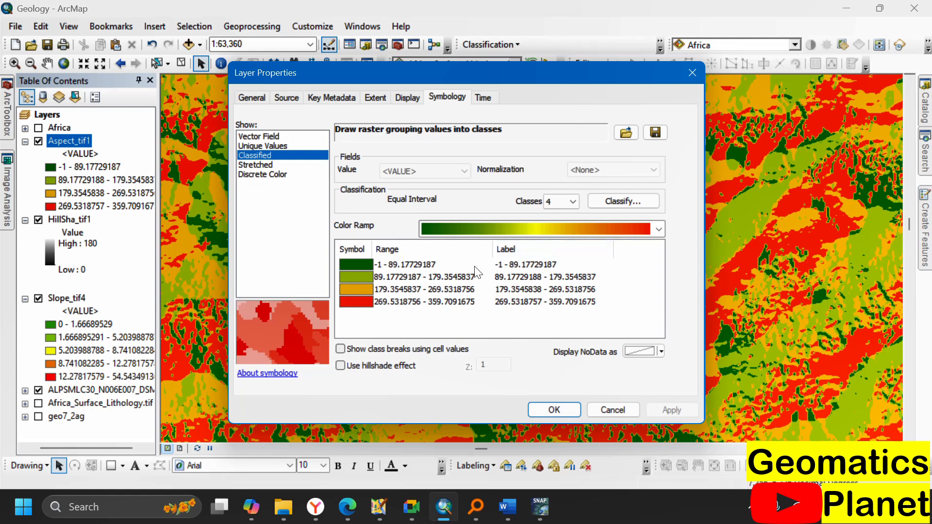
pyautogui.click(398, 366)
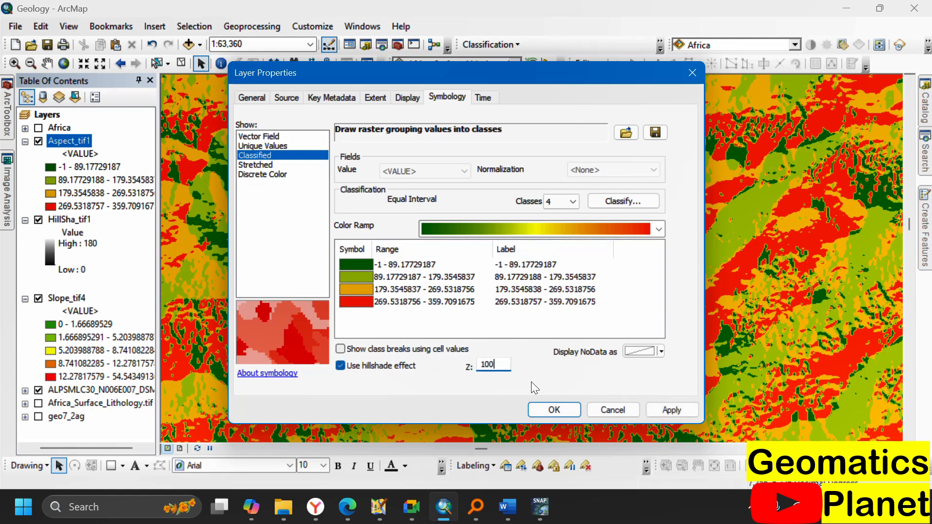
pyautogui.click(691, 406)
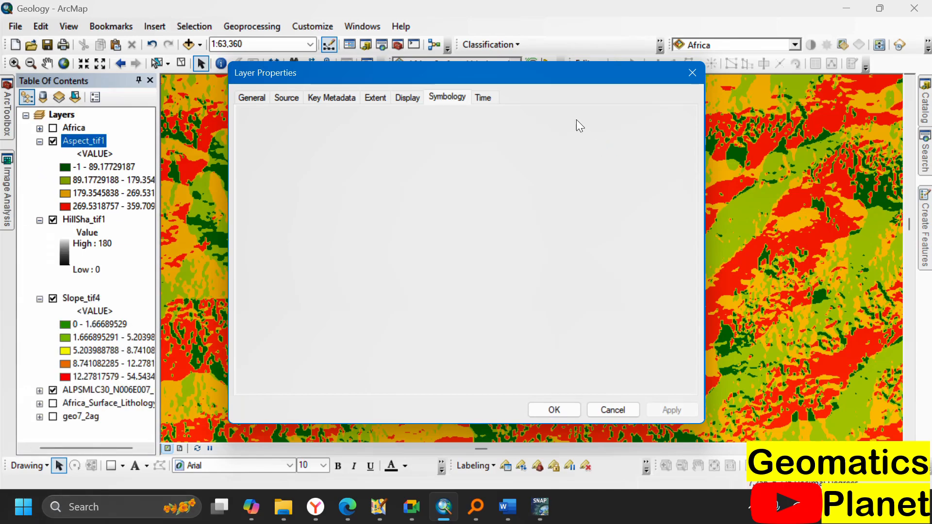
pyautogui.moveTo(572, 78); pyautogui.dragTo(554, 124)
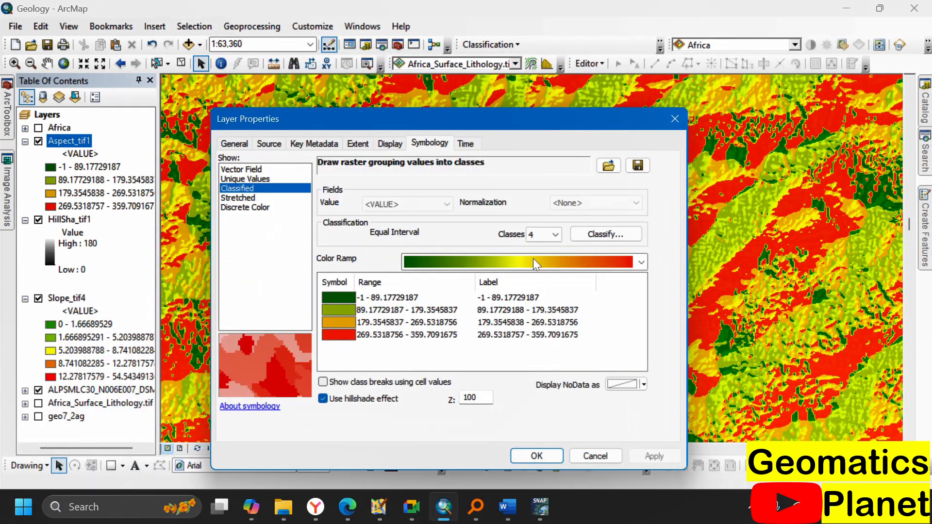
pyautogui.click(537, 456)
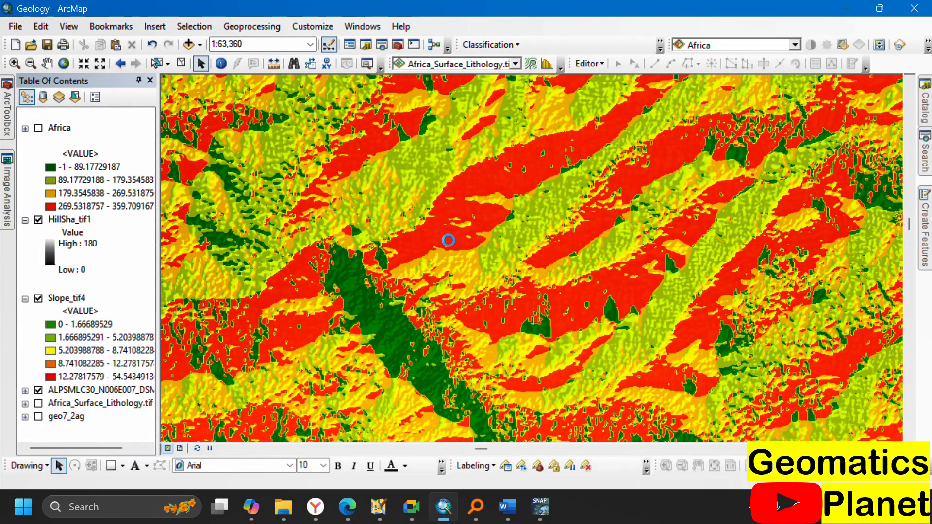
# - Examine the hillshaded aspect layer from the close-up ridges out to the full raster extent
pyautogui.scroll(1, 447, 231)
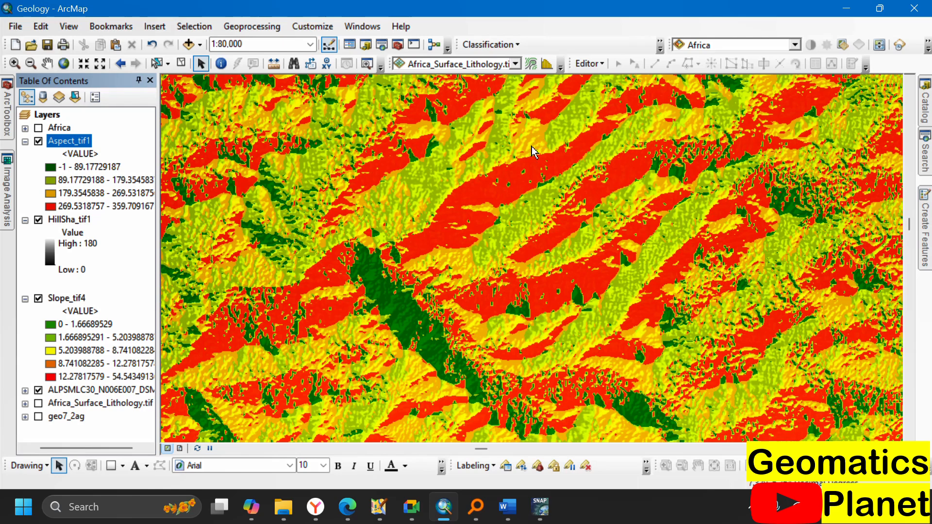
pyautogui.scroll(-3, 536, 148)
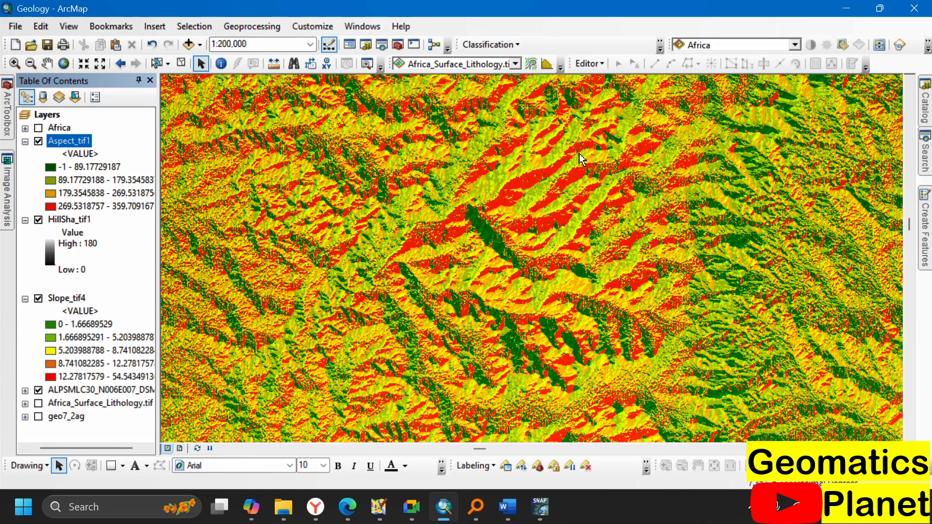
pyautogui.scroll(3, 581, 235)
pyautogui.scroll(1, 568, 254)
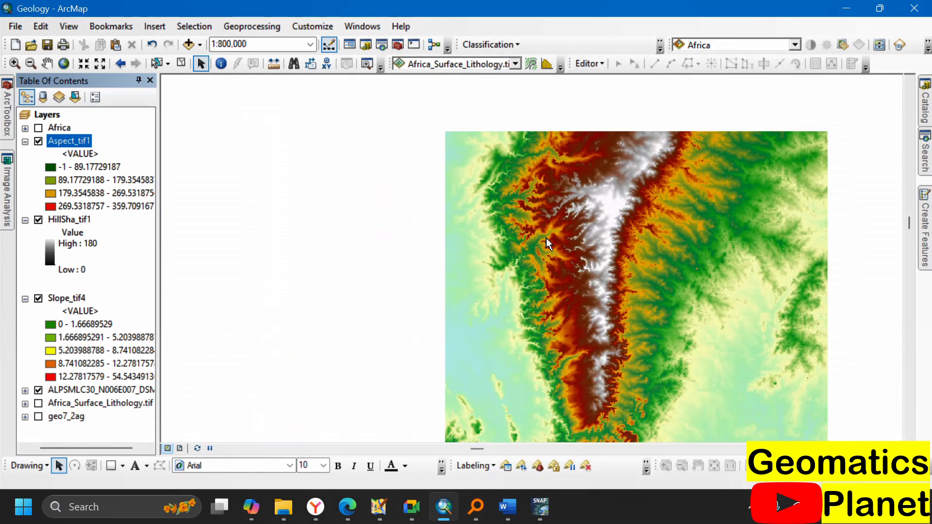
pyautogui.scroll(2, 485, 241)
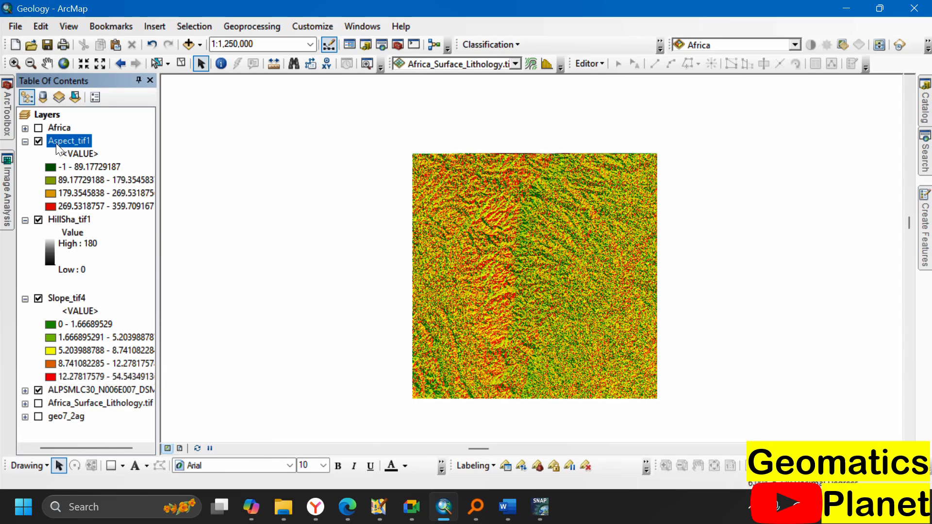
# - Open the Reclassify tool from the Reclass toolset of Spatial Analyst Tools
pyautogui.click(8, 132)
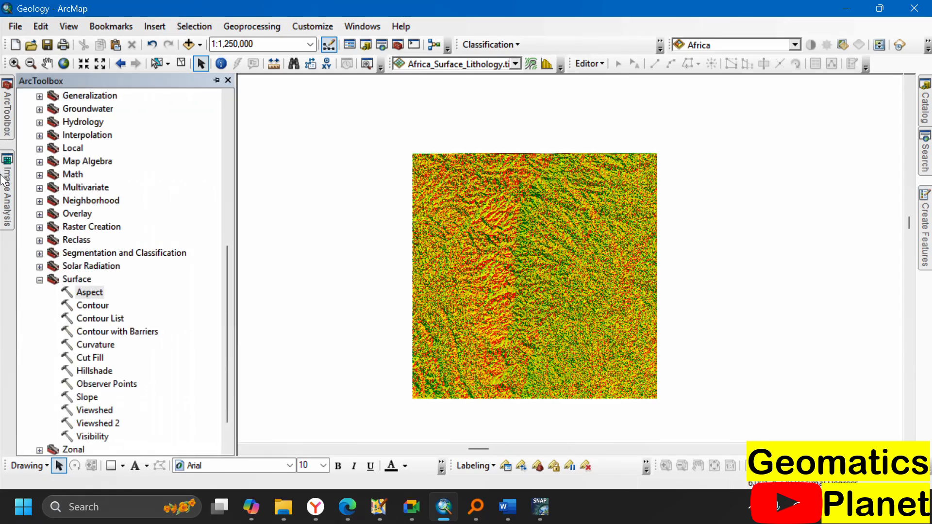
pyautogui.scroll(-1, 82, 350)
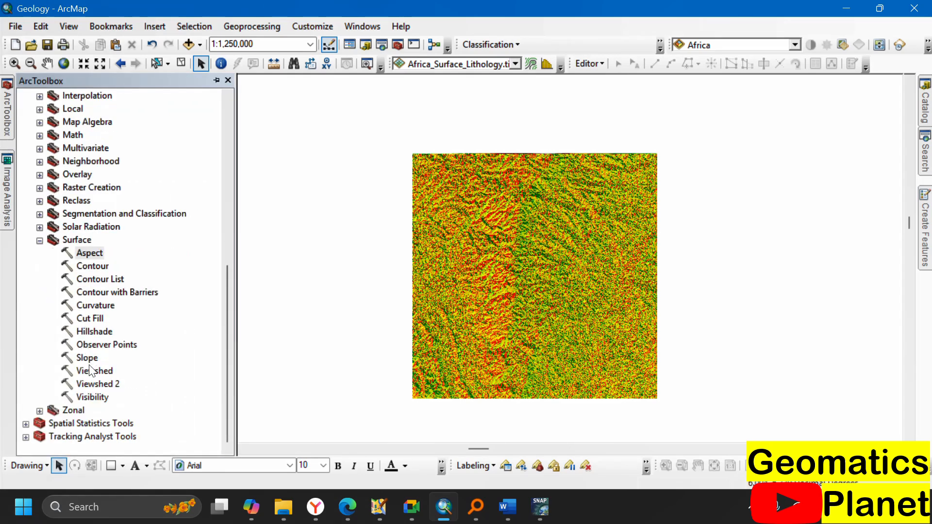
pyautogui.click(39, 240)
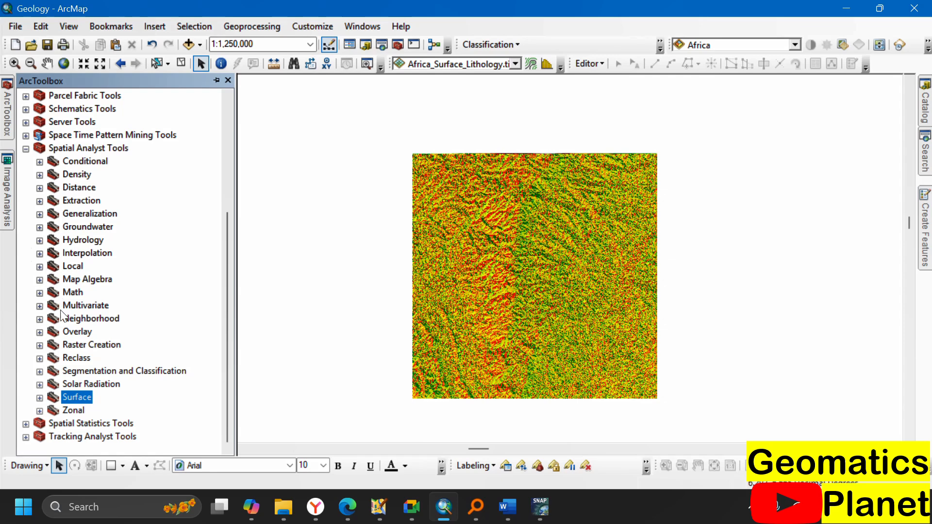
pyautogui.click(39, 359)
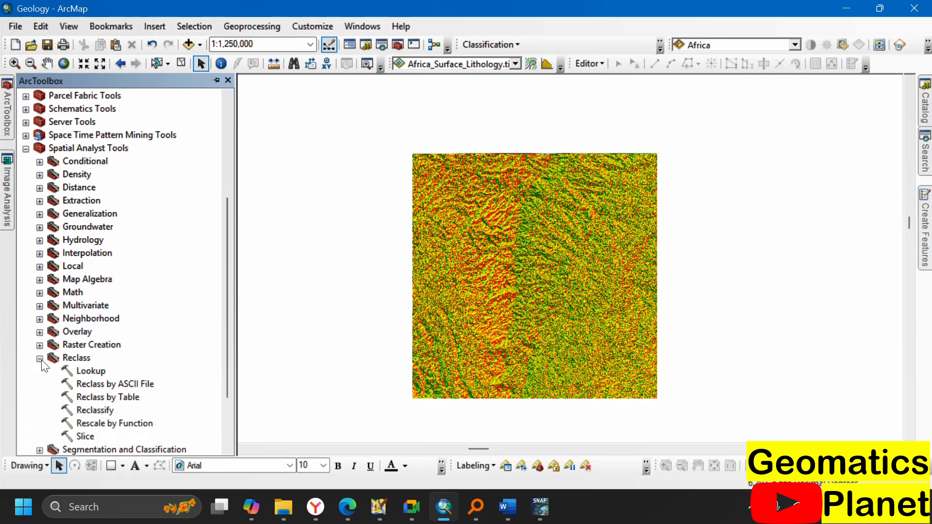
pyautogui.scroll(-1, 93, 376)
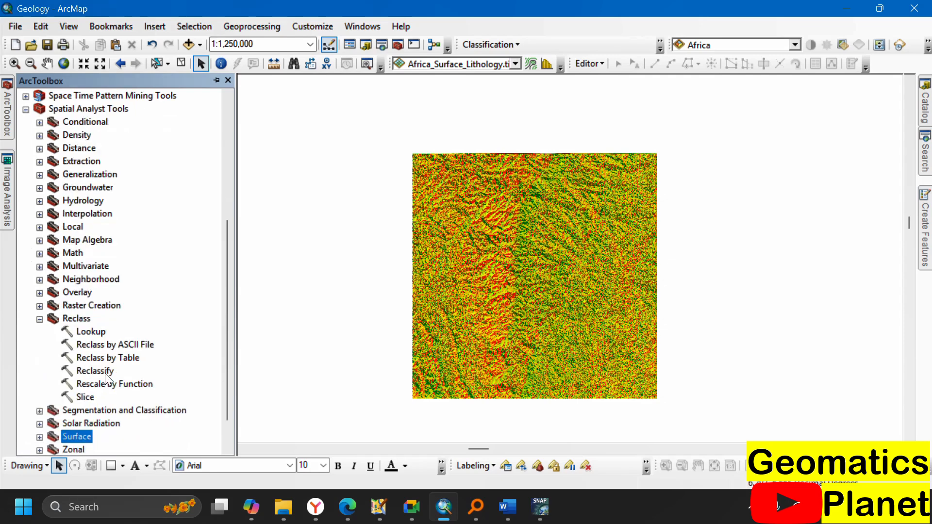
pyautogui.click(104, 371)
pyautogui.doubleClick(104, 372)
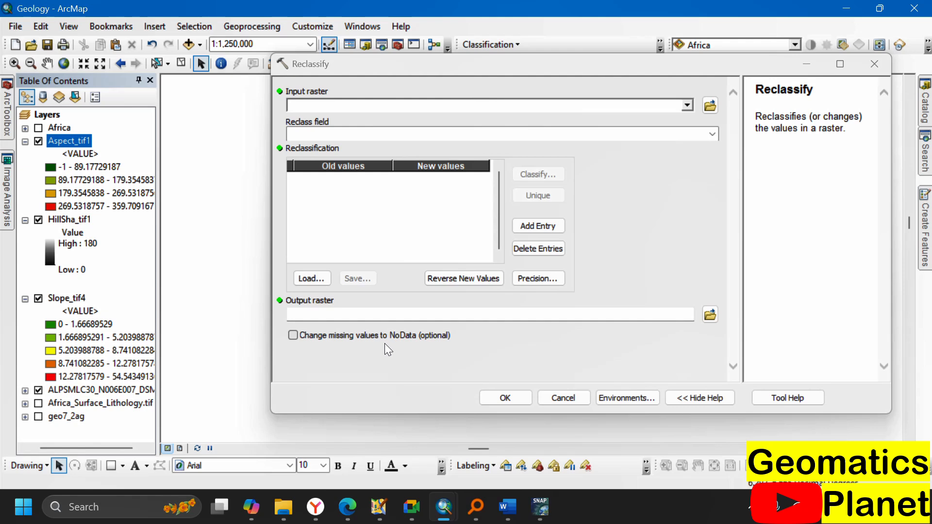
# - Choose Slope_tif4 as the raster to reclassify and keep Value as the reclass field
pyautogui.click(686, 105)
pyautogui.click(336, 145)
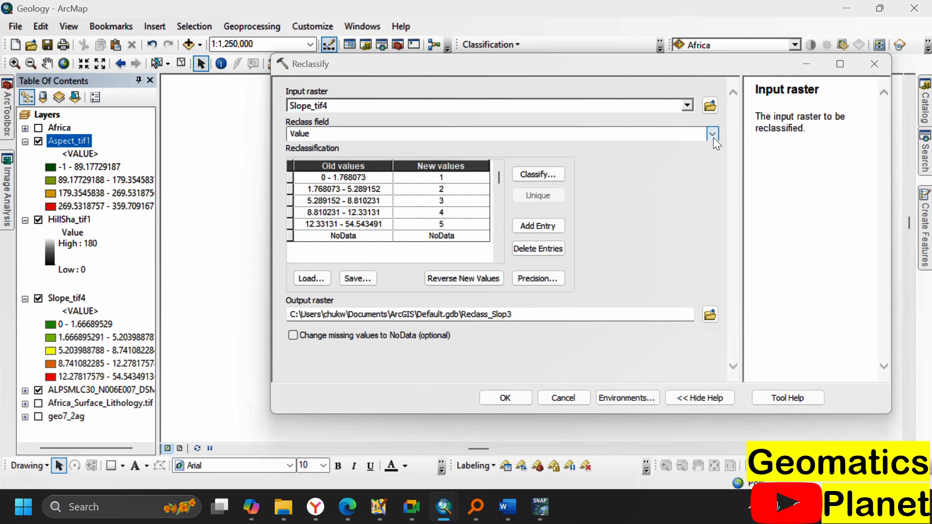
pyautogui.click(713, 135)
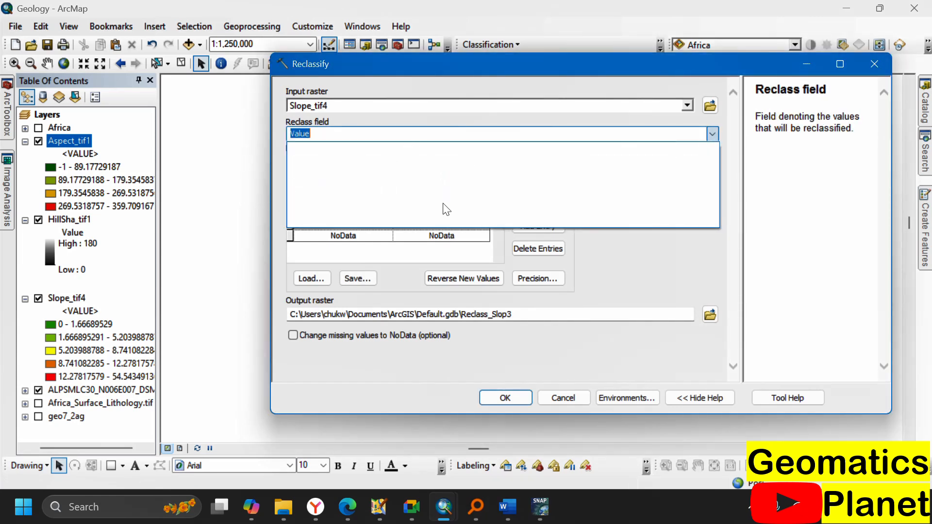
pyautogui.click(611, 283)
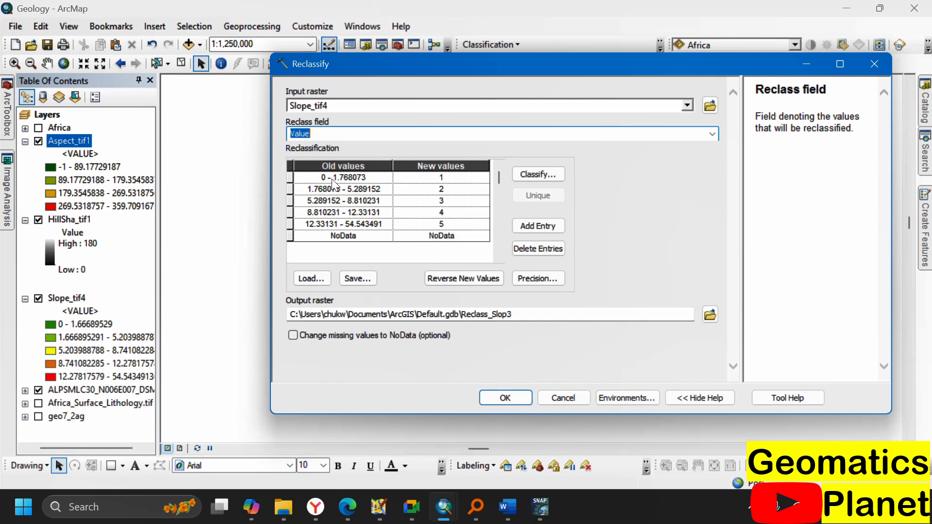
# - Try 111 as the new value of the lowest slope class, restore it to 1, and test reversing the new values
pyautogui.click(455, 177)
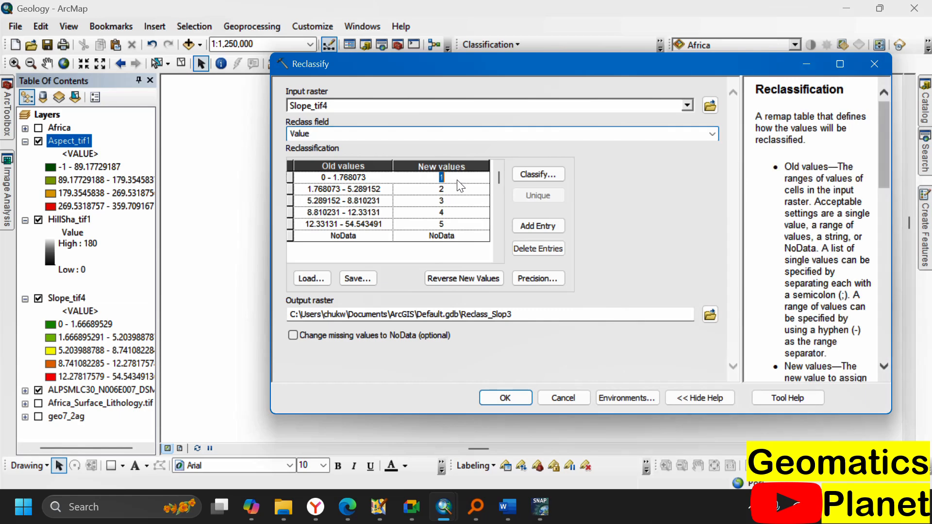
pyautogui.click(352, 191)
pyautogui.press('Tab')
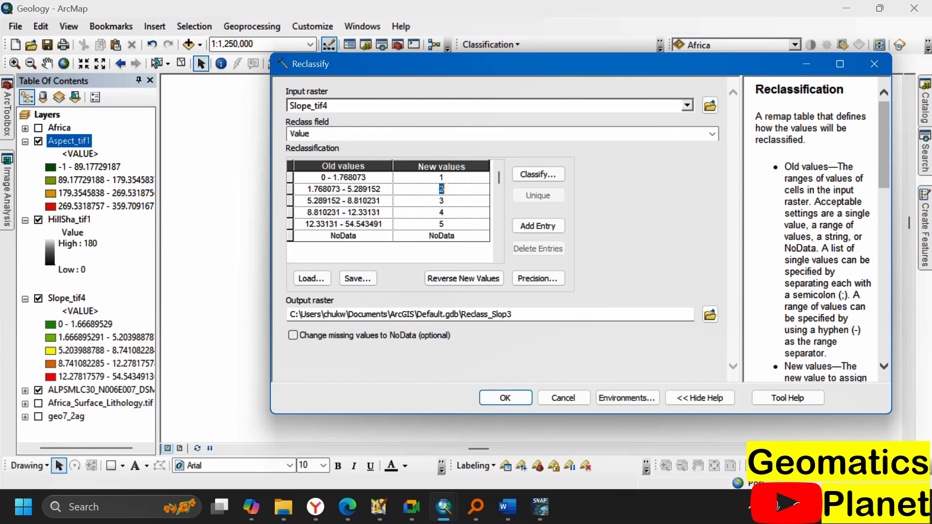
pyautogui.click(453, 183)
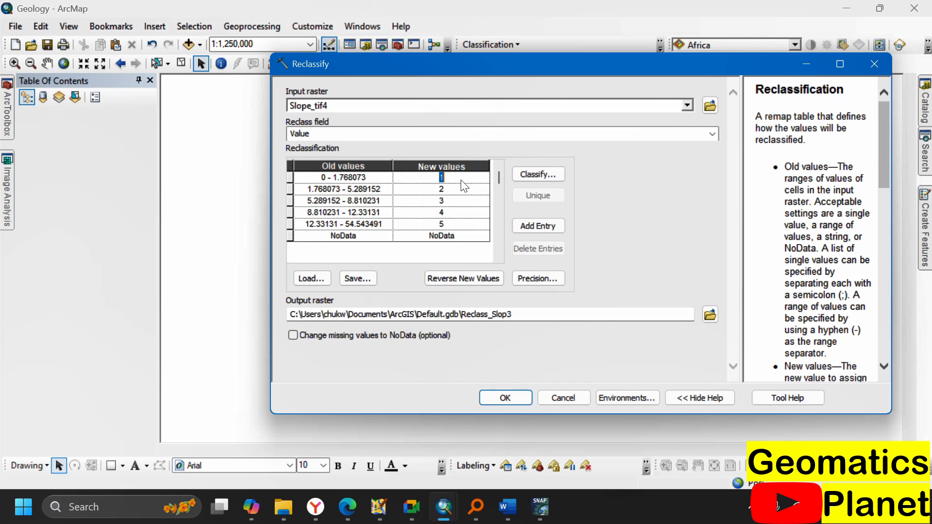
pyautogui.write('111')
pyautogui.press('Down')
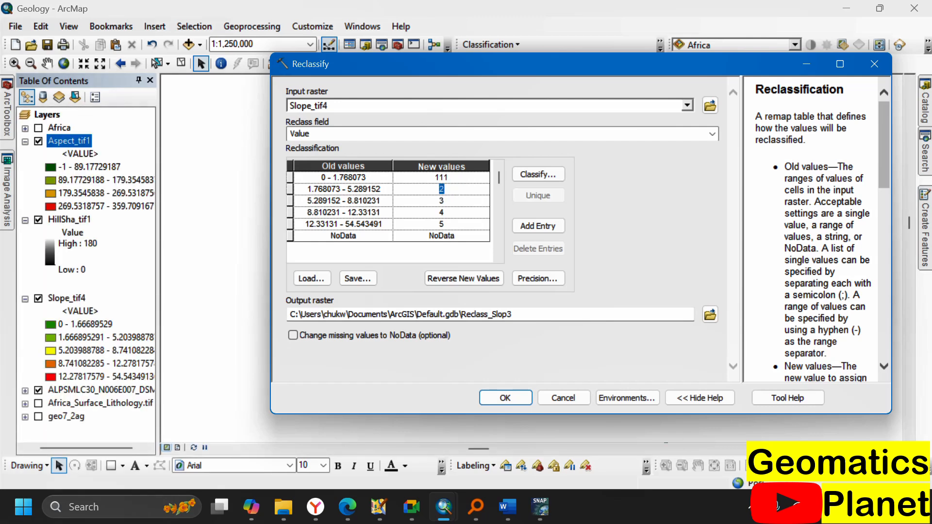
pyautogui.click(455, 189)
pyautogui.press('Up')
pyautogui.write('1')
pyautogui.click(328, 177)
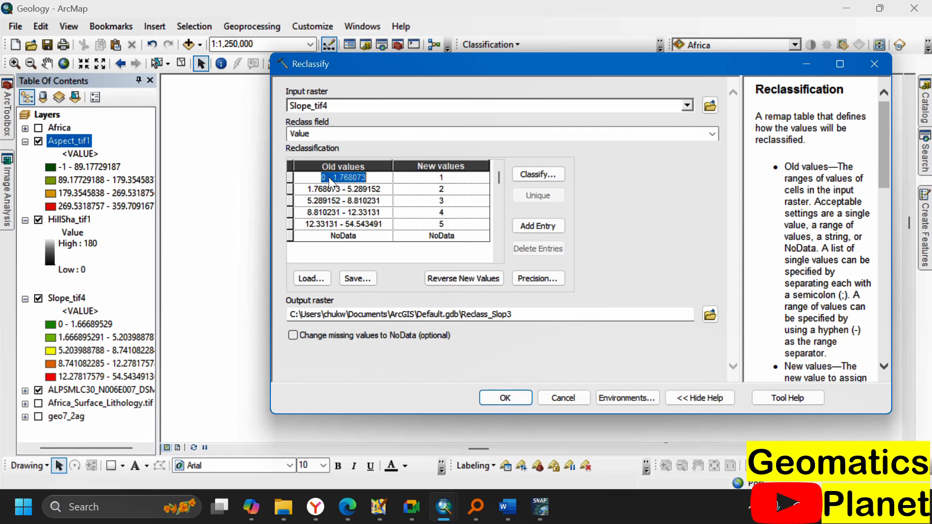
pyautogui.click(327, 178)
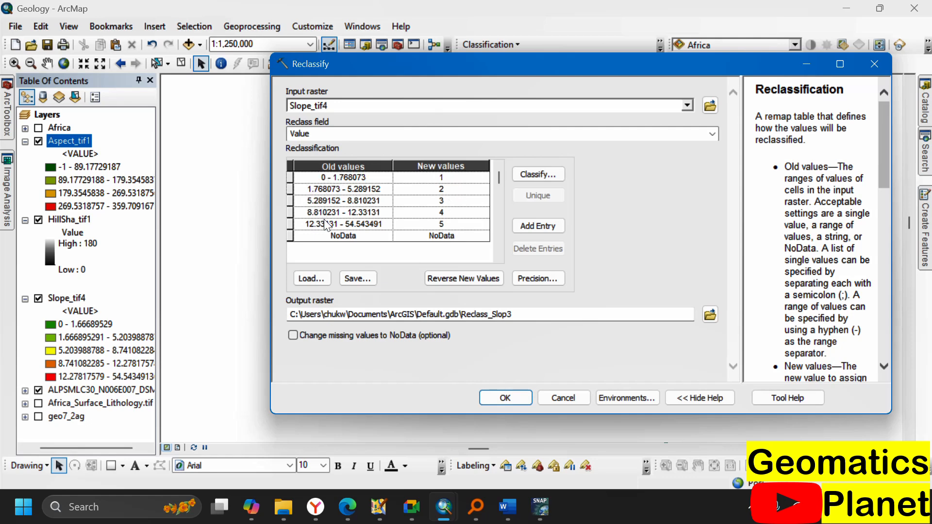
pyautogui.click(462, 278)
pyautogui.click(461, 278)
# - Set the reclassification table's precision to three decimal places and run the slope reclassification with missing values changed to NoData
pyautogui.click(536, 279)
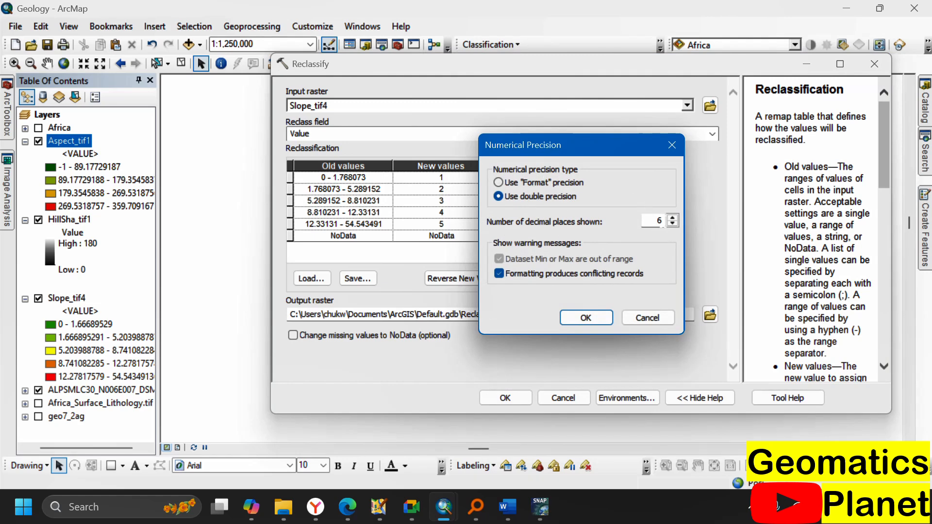
pyautogui.click(671, 224)
pyautogui.click(672, 225)
pyautogui.click(588, 317)
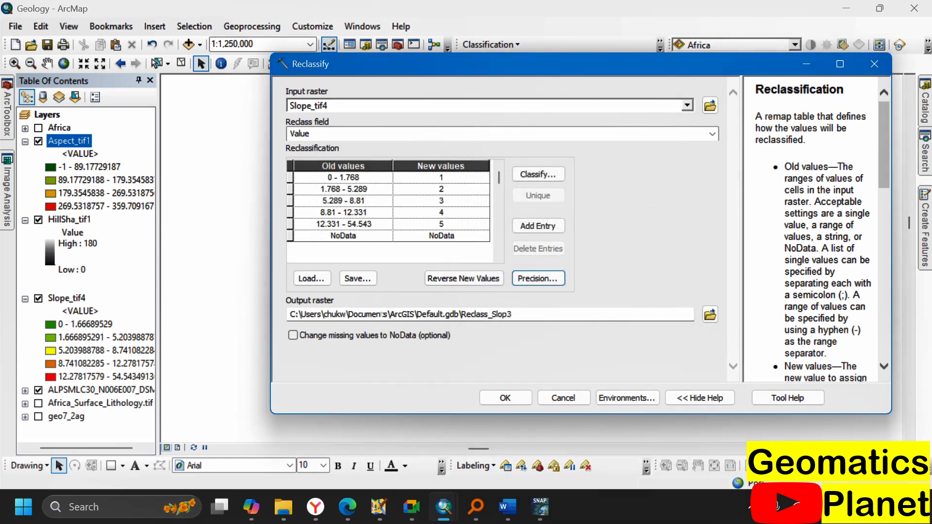
pyautogui.click(353, 335)
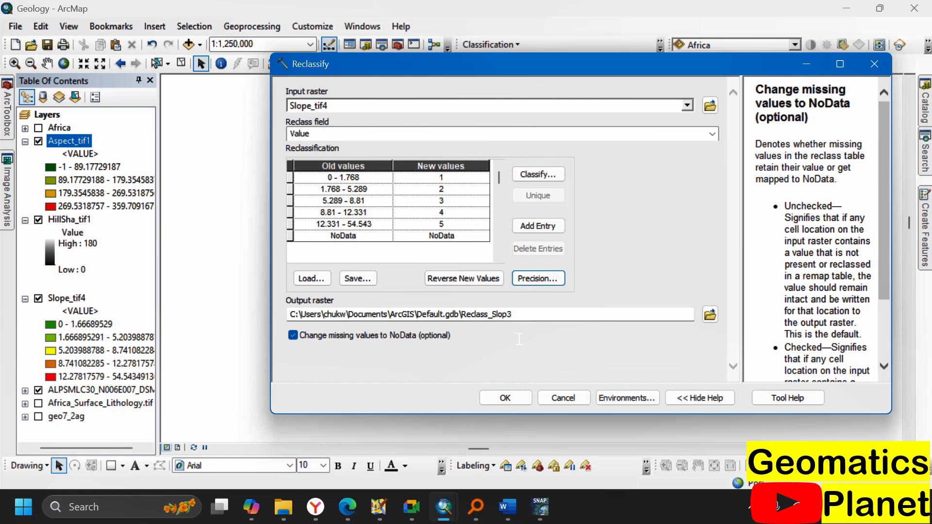
pyautogui.click(504, 399)
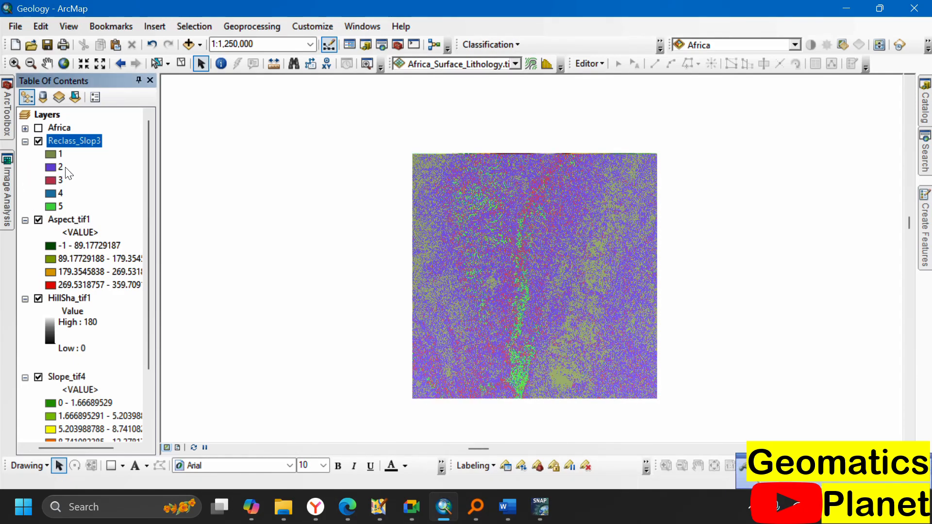
# - Start another Reclassify run with the elevation raster ALPSMLC30_N006E007_DSM.tif as input
pyautogui.moveTo(12, 125)
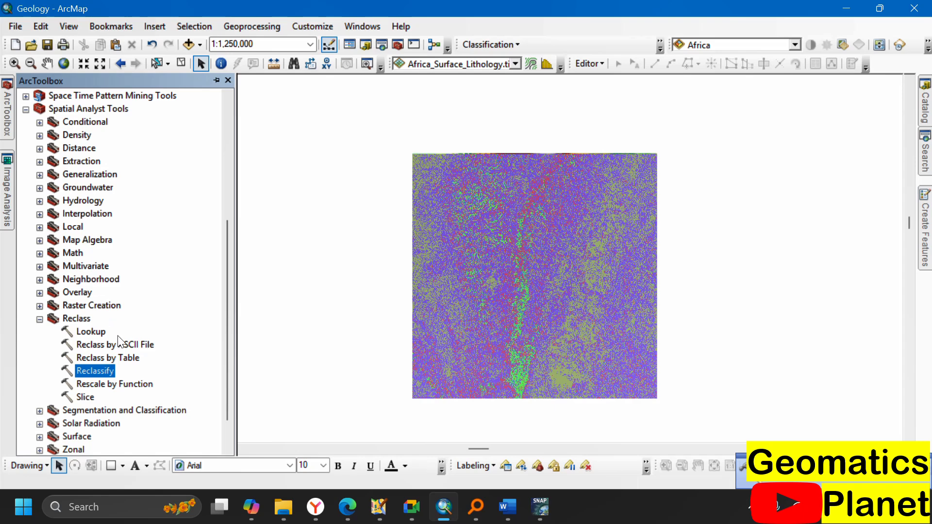
pyautogui.doubleClick(101, 368)
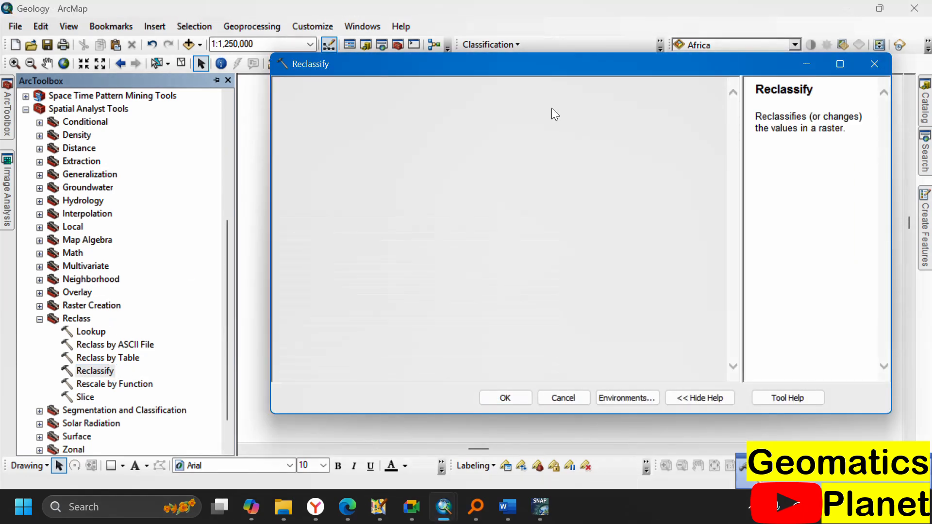
pyautogui.click(687, 105)
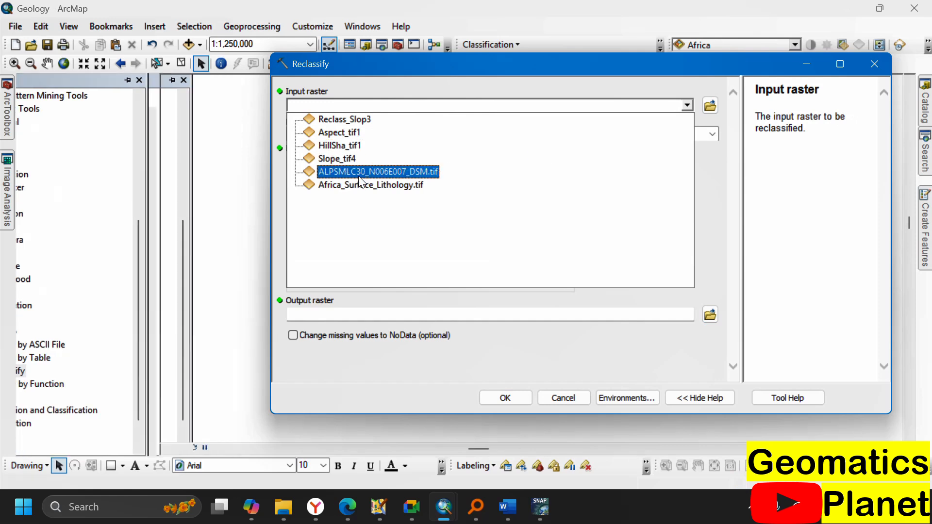
pyautogui.click(358, 171)
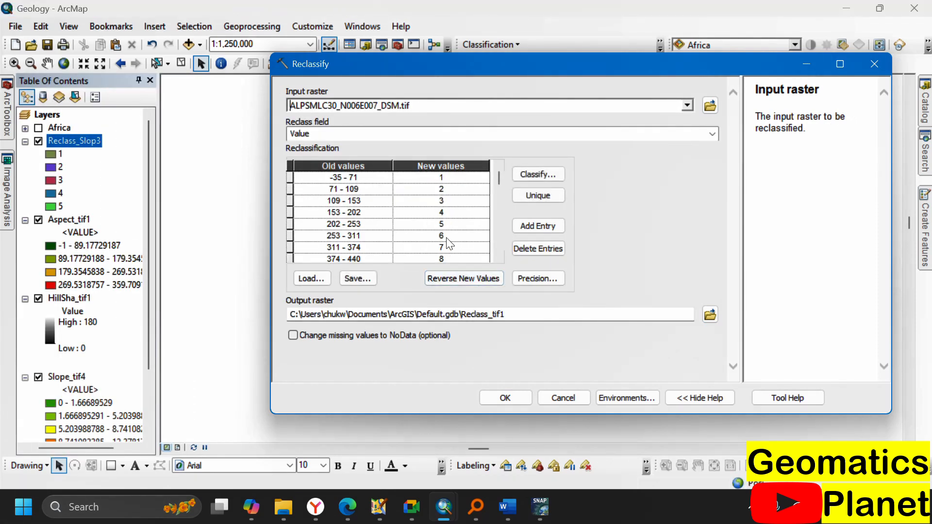
# - Classify the elevation values into 5 Natural Breaks classes and run the reclassification with missing values changed to NoData
pyautogui.click(543, 175)
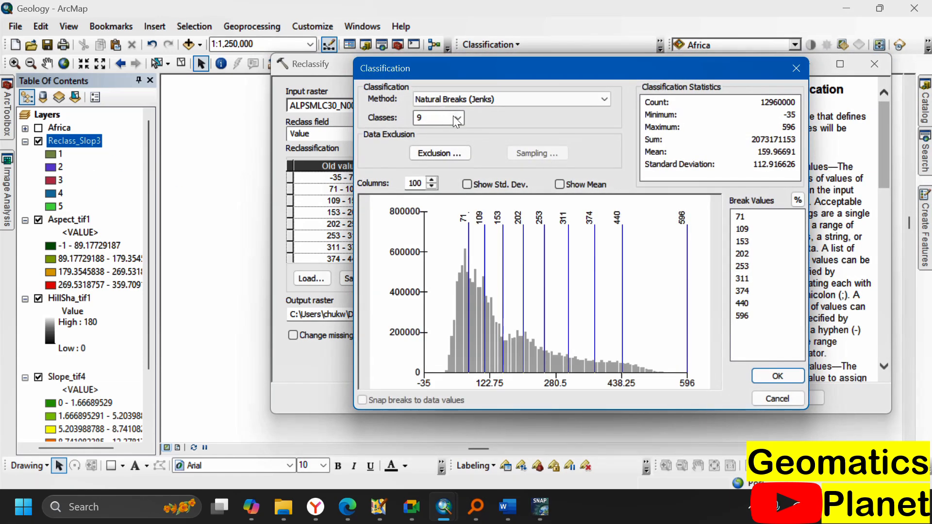
pyautogui.click(457, 118)
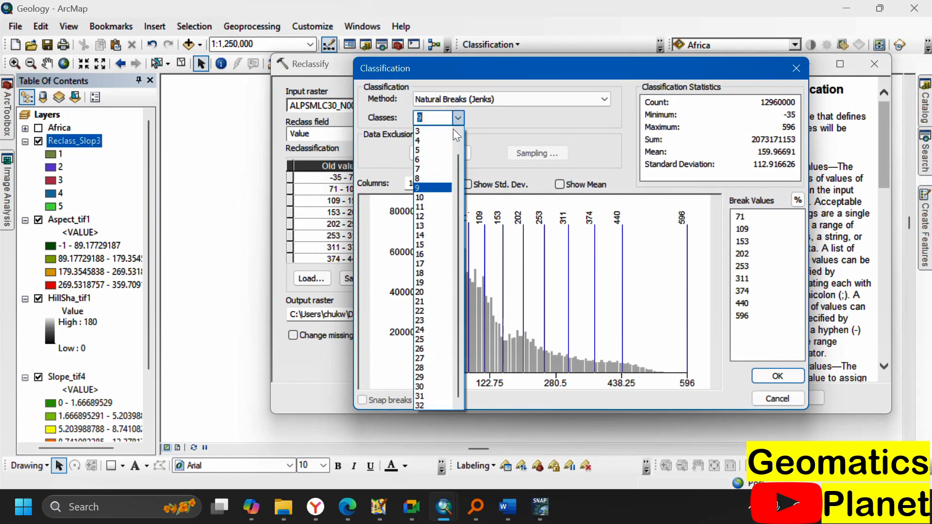
pyautogui.click(437, 163)
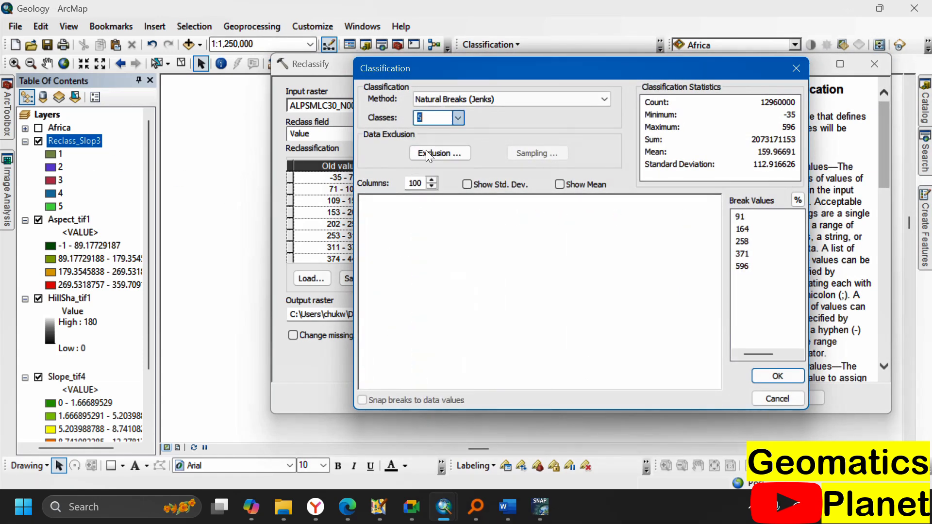
pyautogui.click(776, 376)
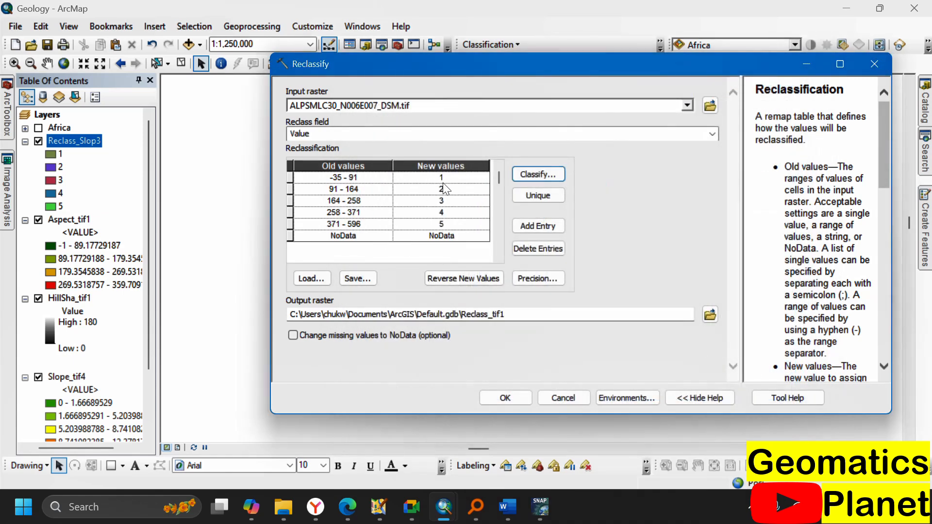
pyautogui.click(420, 332)
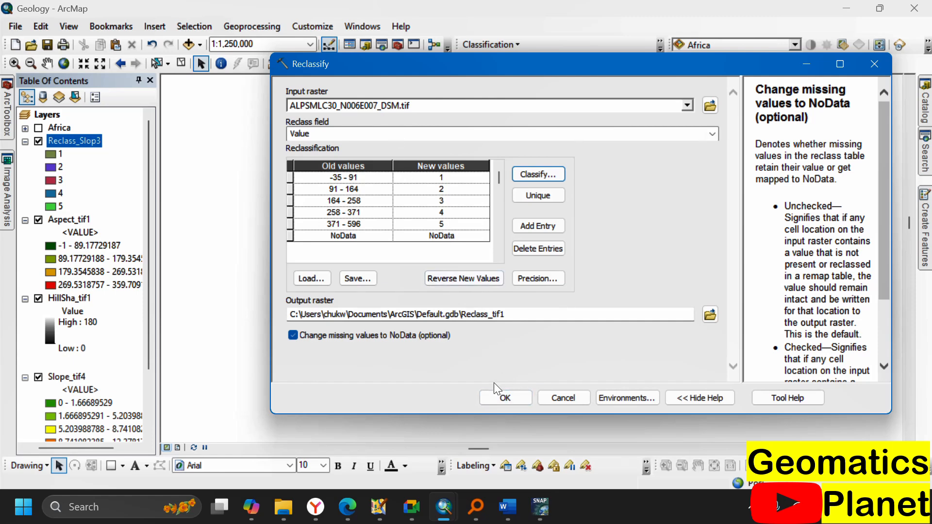
pyautogui.click(499, 395)
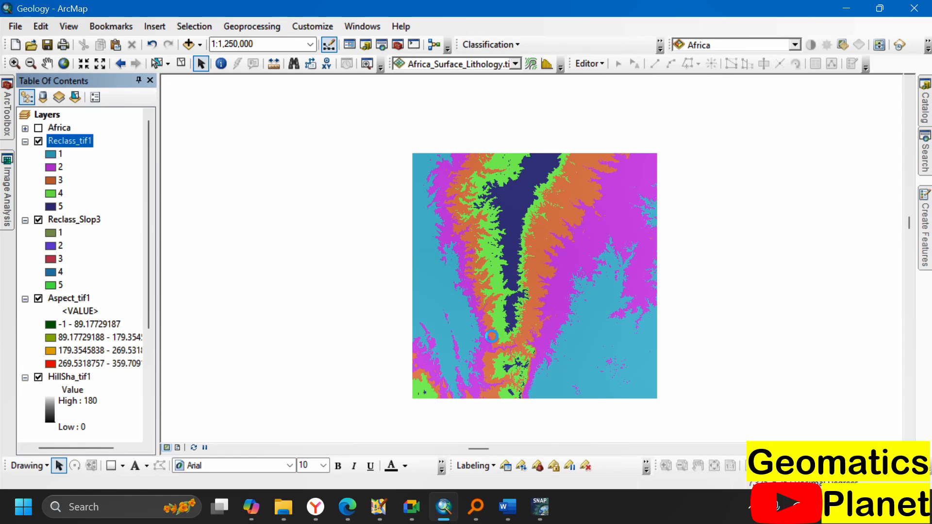
# - Browse the Spatial Analyst Math toolset, including its Trigonometric tools
pyautogui.click(5, 134)
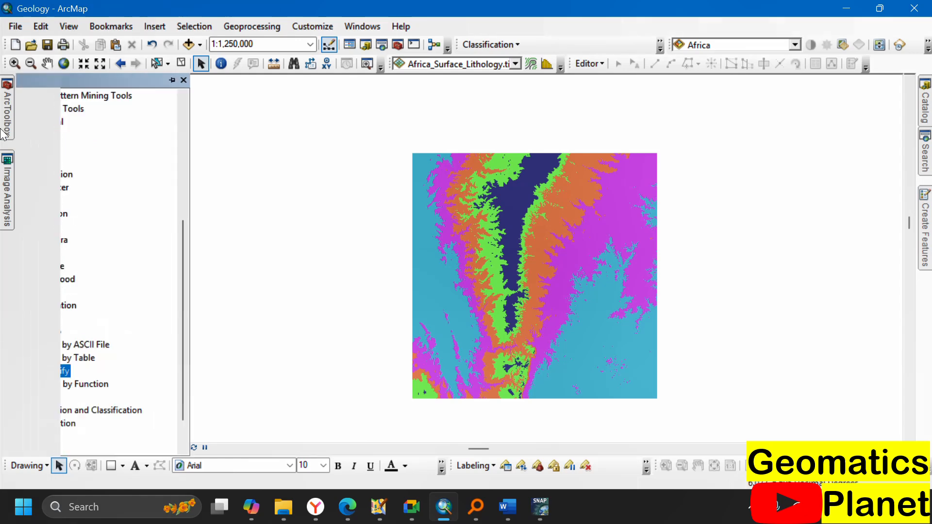
pyautogui.click(44, 318)
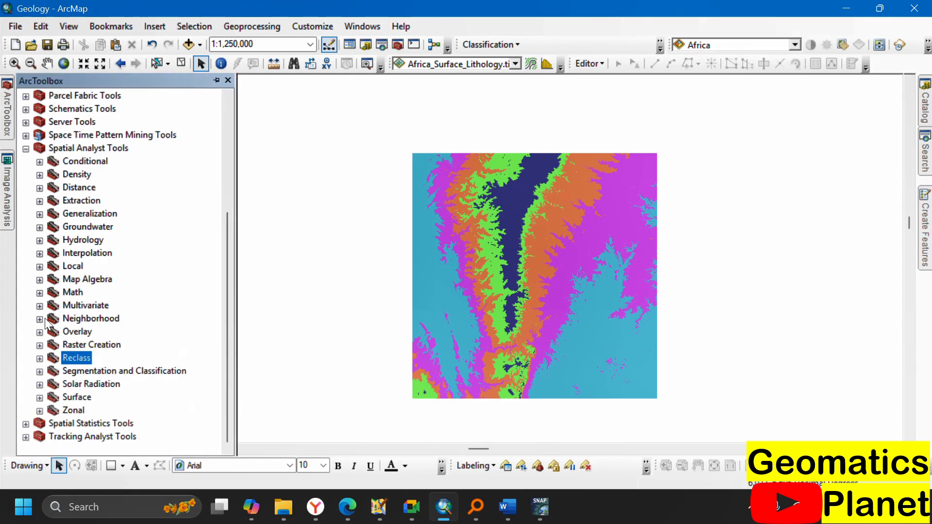
pyautogui.click(40, 293)
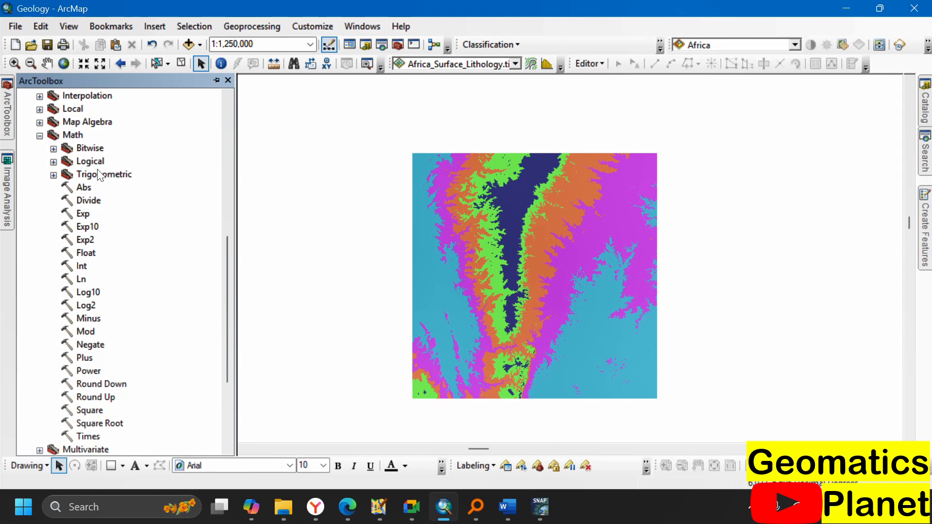
pyautogui.scroll(-3, 104, 291)
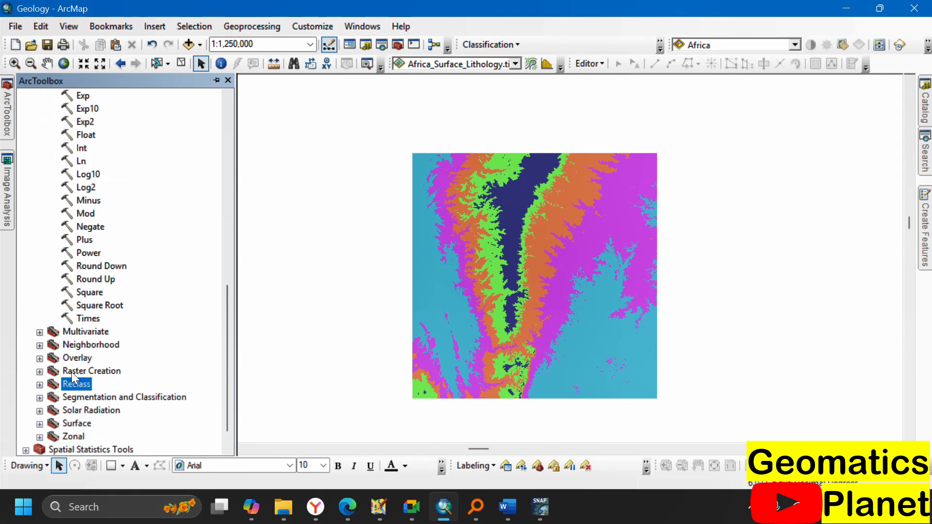
pyautogui.scroll(5, 97, 242)
pyautogui.scroll(2, 100, 253)
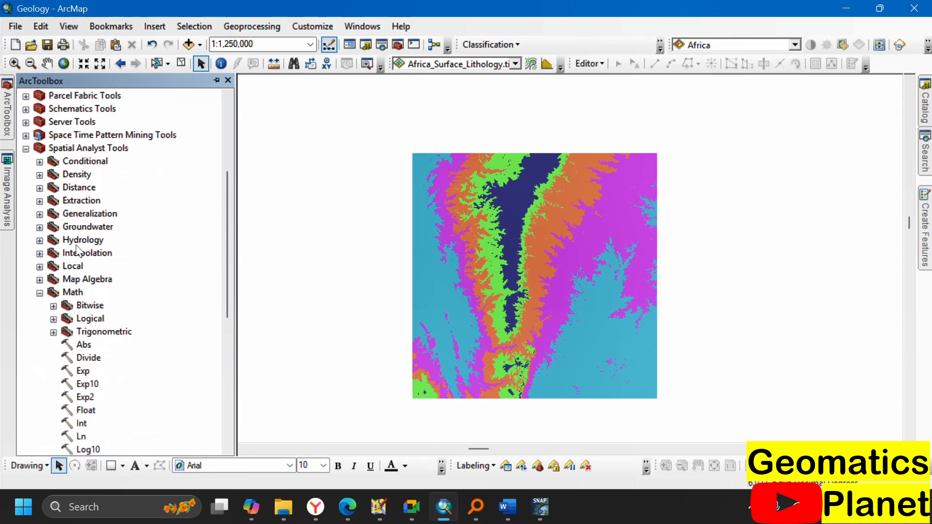
pyautogui.click(53, 332)
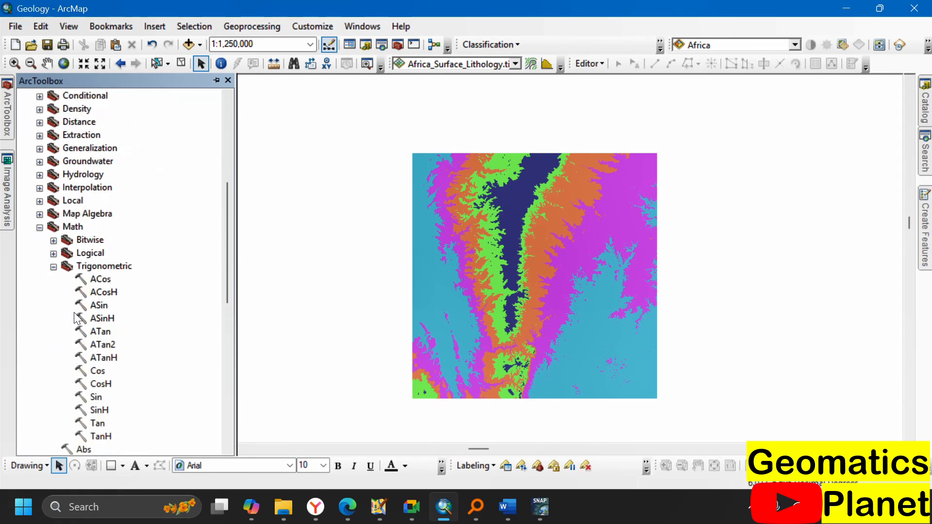
# - Examine the Logical, Bitwise and general arithmetic tools in the Spatial Analyst Math toolset
pyautogui.click(53, 253)
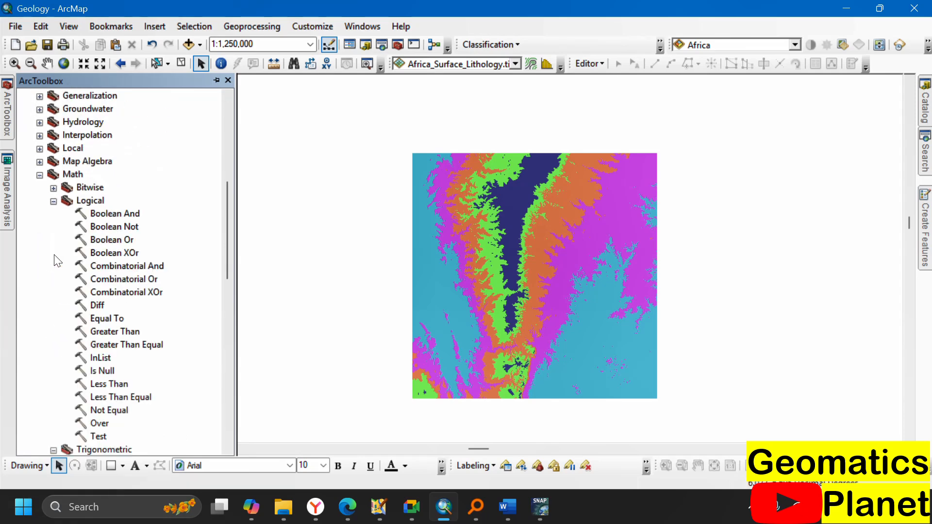
pyautogui.click(54, 189)
pyautogui.scroll(-10, 97, 291)
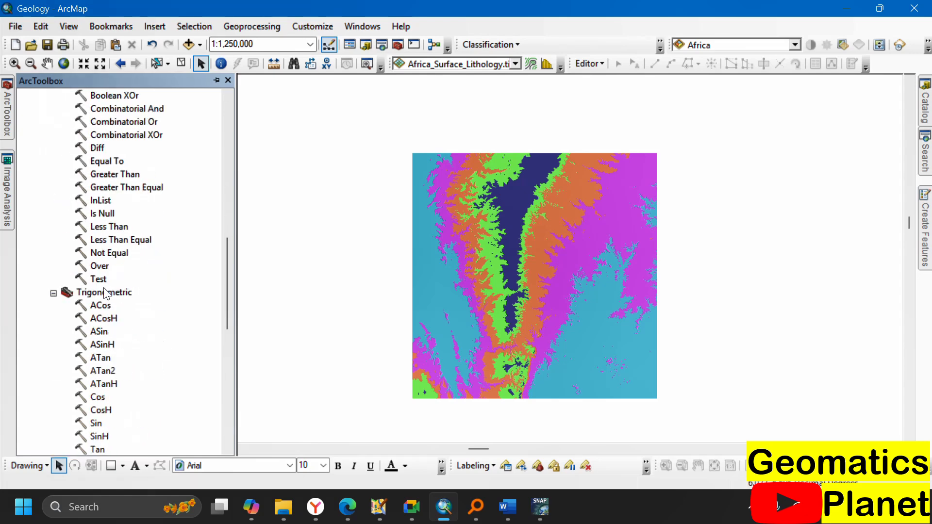
pyautogui.scroll(-6, 112, 320)
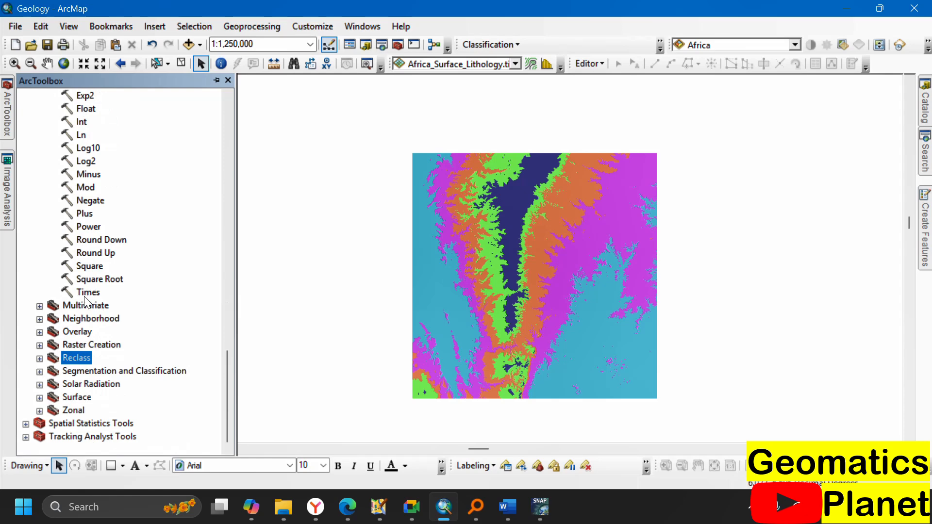
pyautogui.scroll(7, 92, 330)
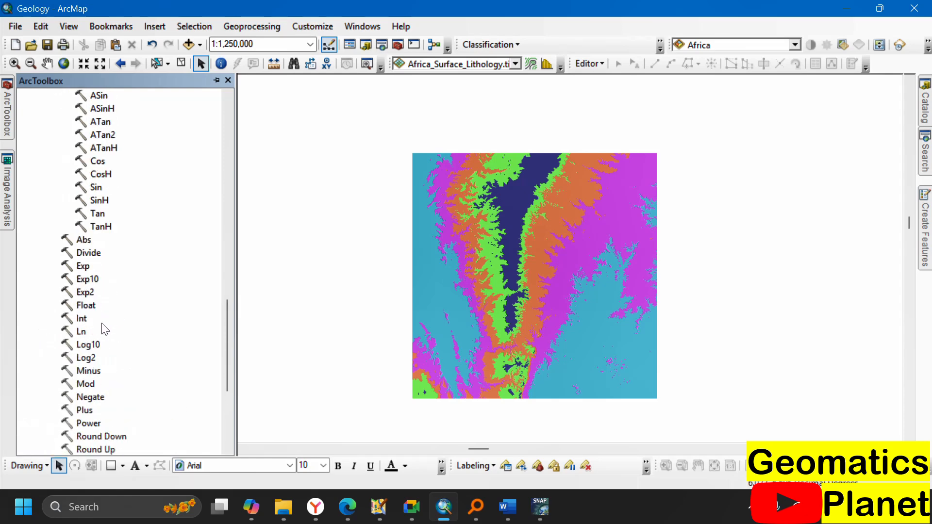
pyautogui.scroll(10, 109, 316)
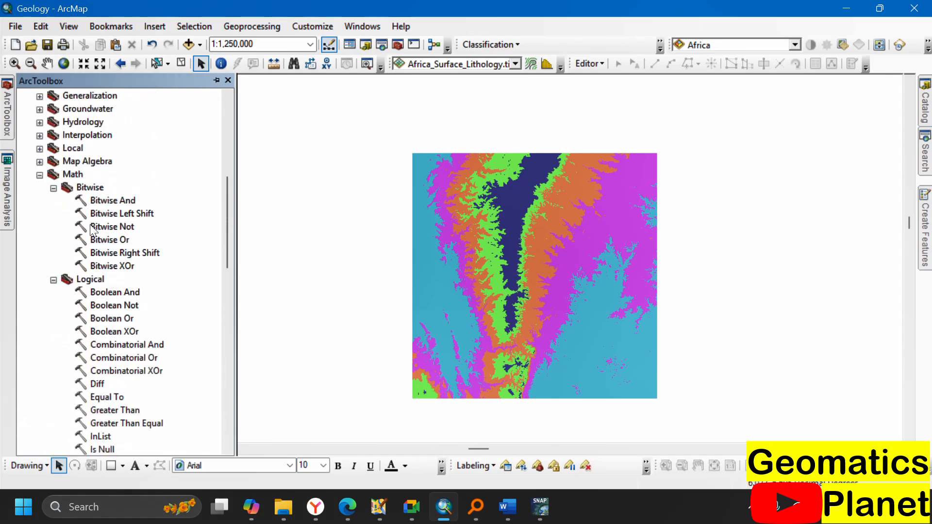
pyautogui.click(53, 188)
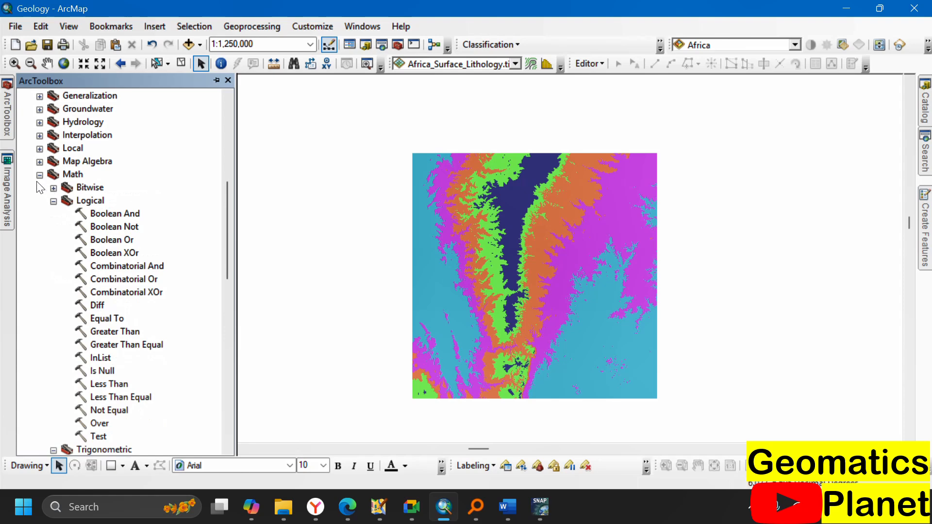
pyautogui.click(40, 162)
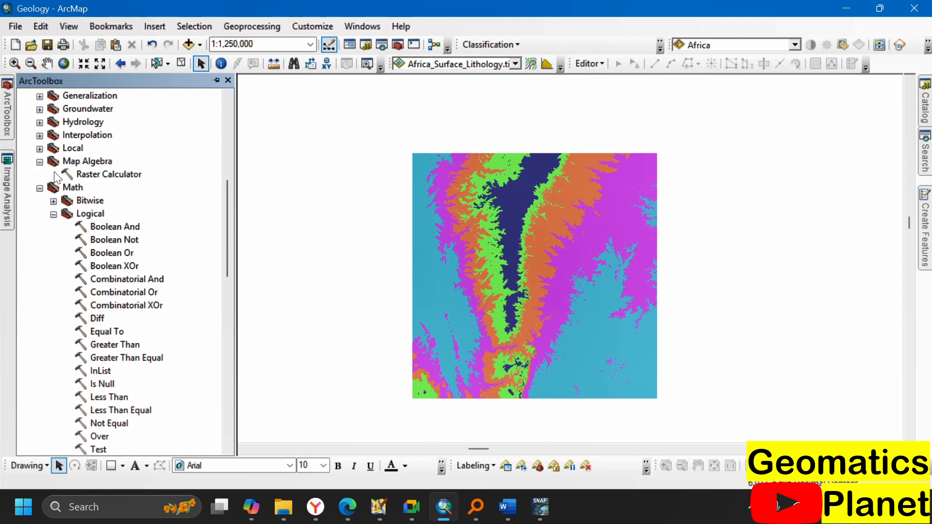
pyautogui.doubleClick(96, 174)
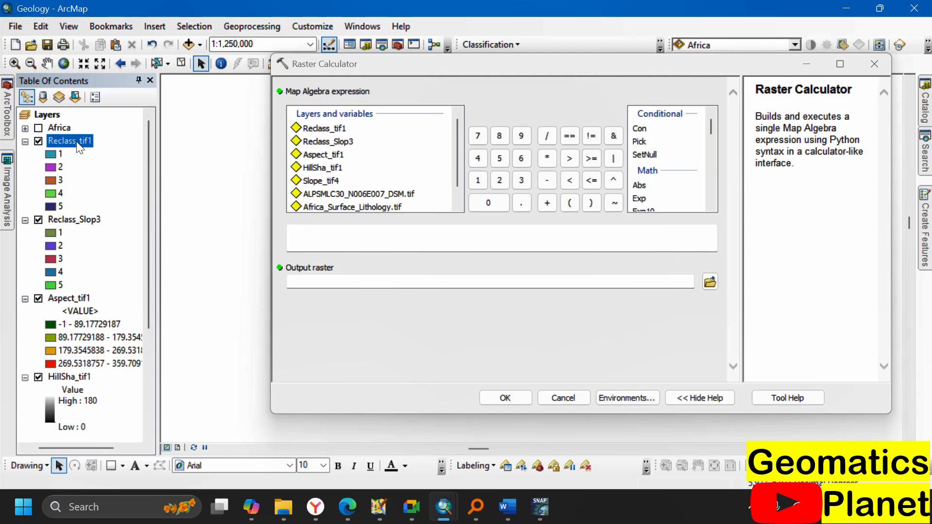
pyautogui.moveTo(79, 147); pyautogui.dragTo(341, 240)
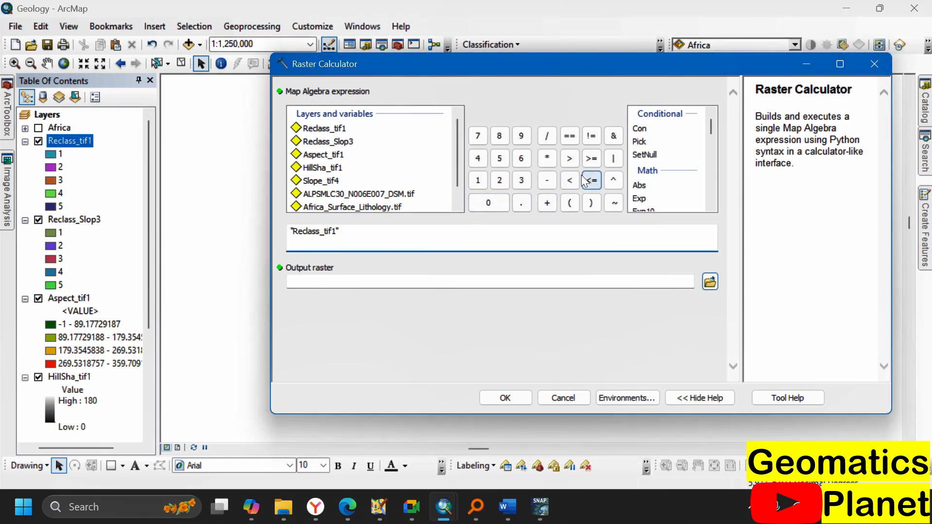
pyautogui.click(547, 159)
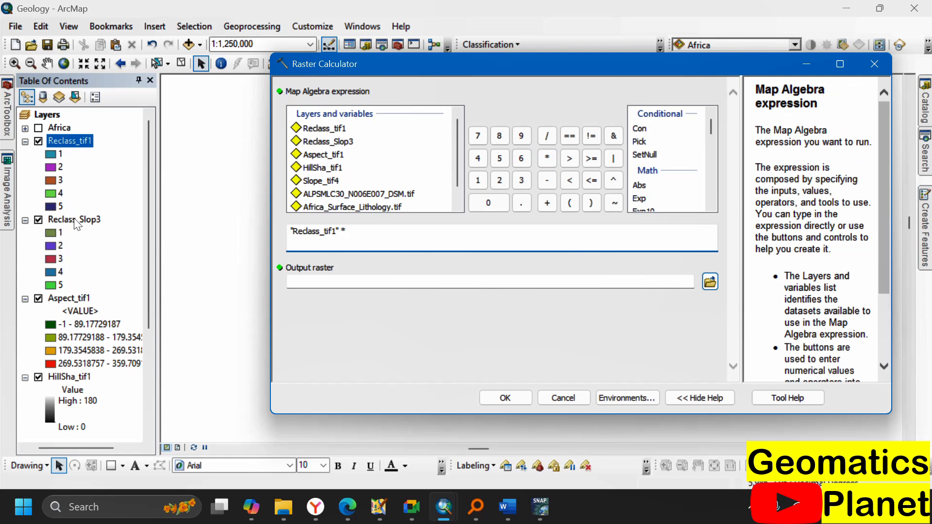
pyautogui.moveTo(74, 219); pyautogui.dragTo(315, 245)
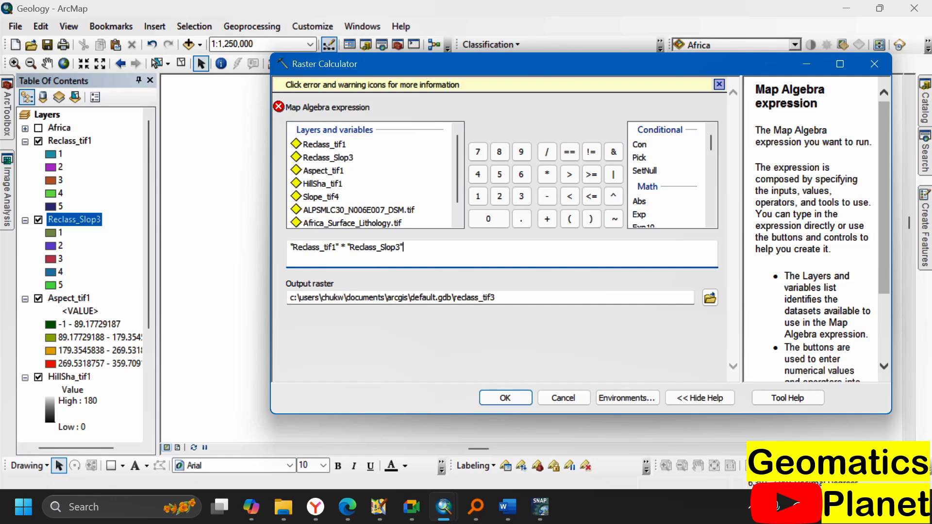
pyautogui.click(292, 247)
pyautogui.write('(')
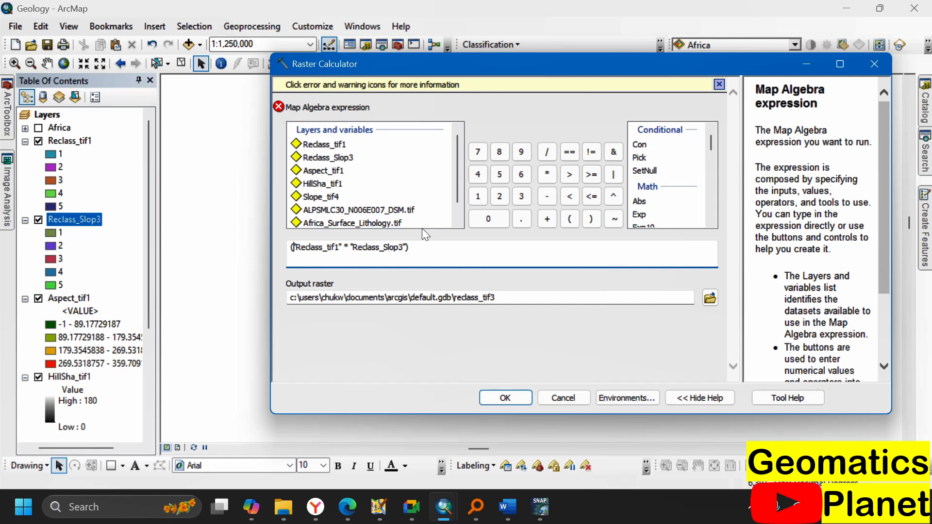
pyautogui.click(337, 171)
pyautogui.moveTo(409, 247); pyautogui.dragTo(270, 243)
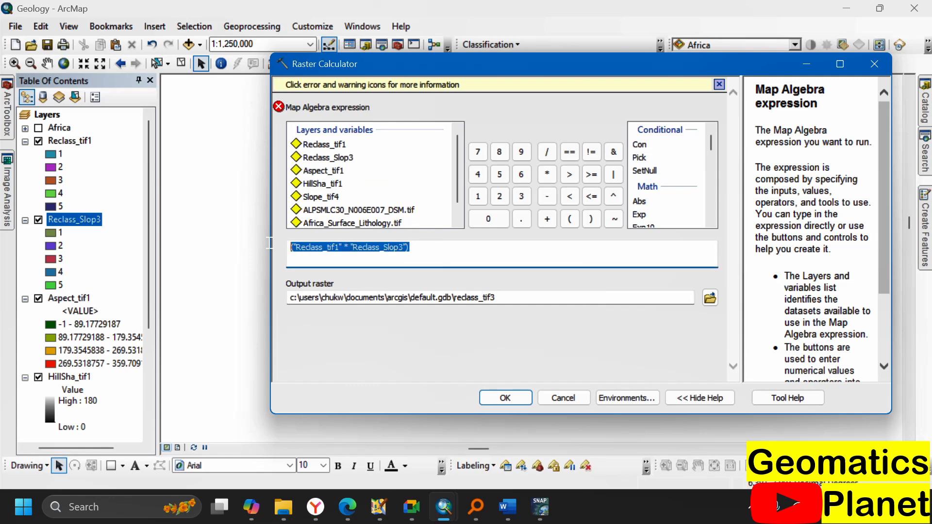
pyautogui.press('Delete')
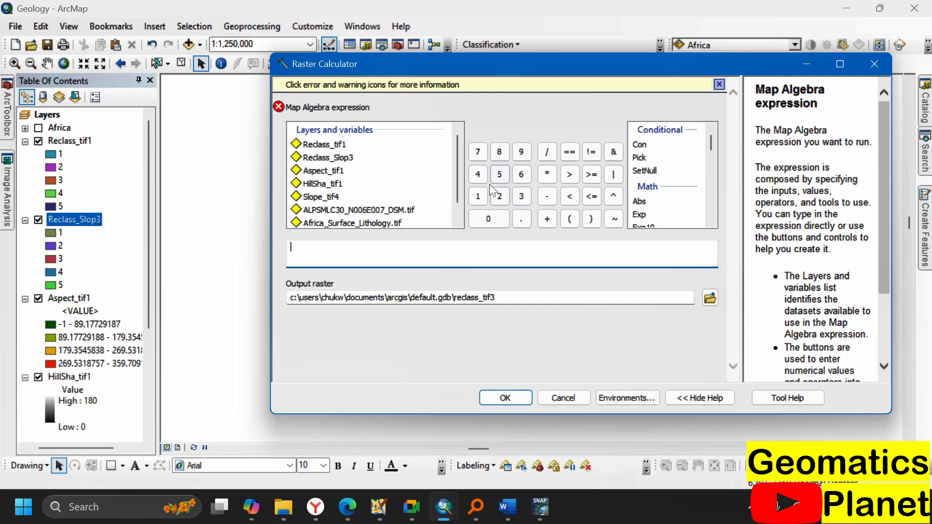
pyautogui.doubleClick(323, 145)
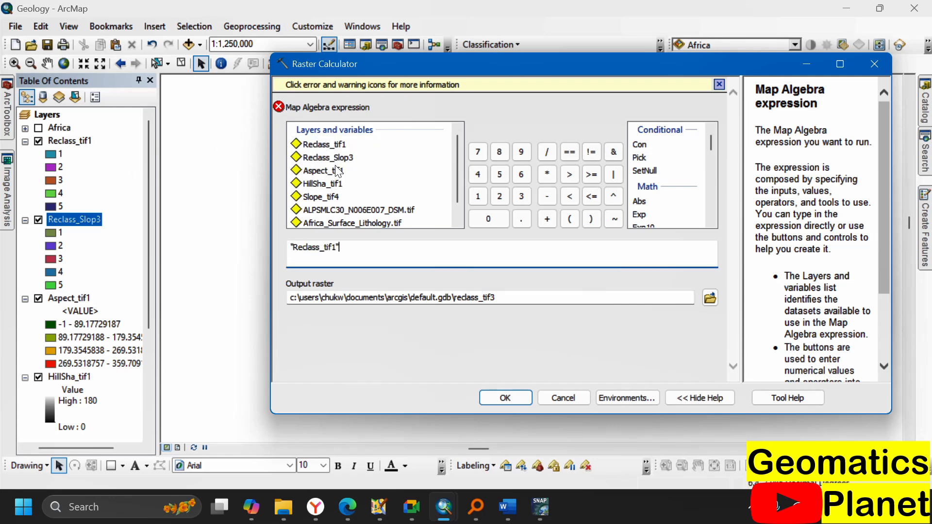
pyautogui.click(879, 70)
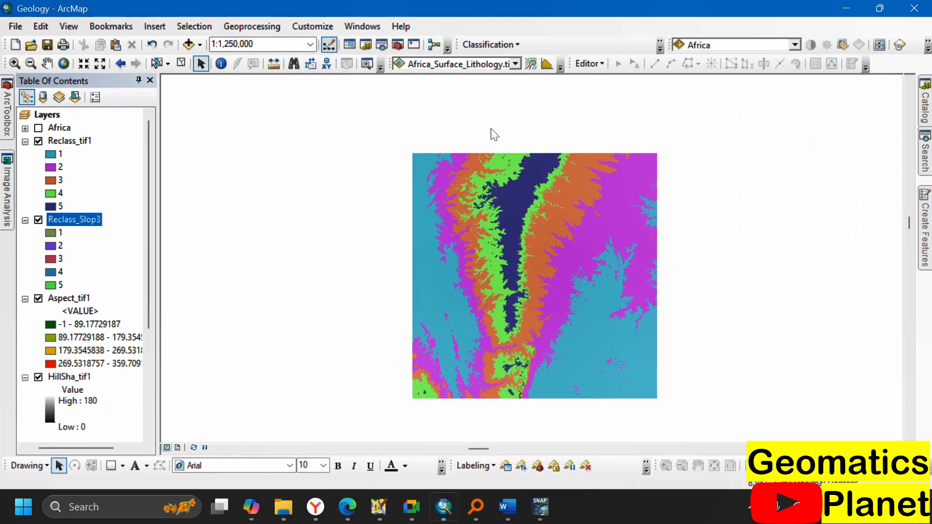
# - Open the Raster Calculator and build the expression ("Reclass_tif1" * "Reclass_Slop3") to multiply the elevation and slope classes
pyautogui.click(8, 117)
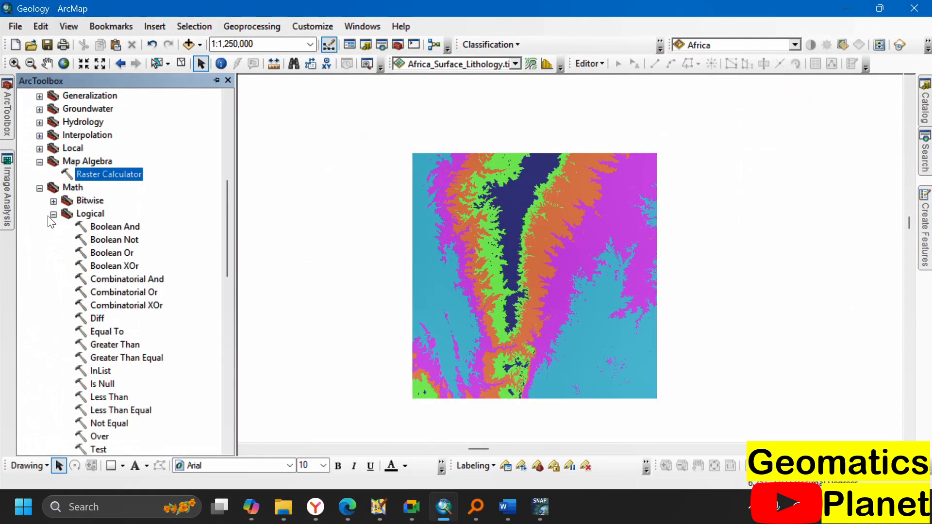
pyautogui.doubleClick(90, 176)
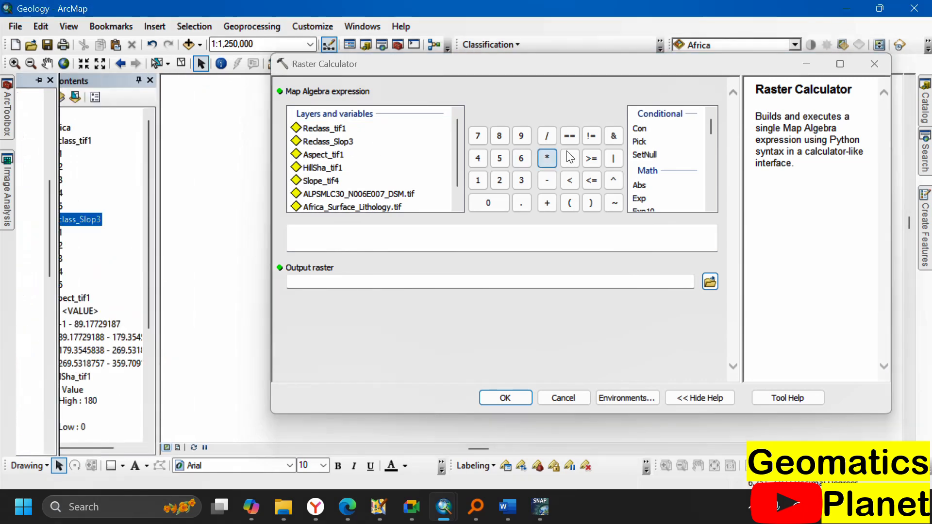
pyautogui.click(569, 204)
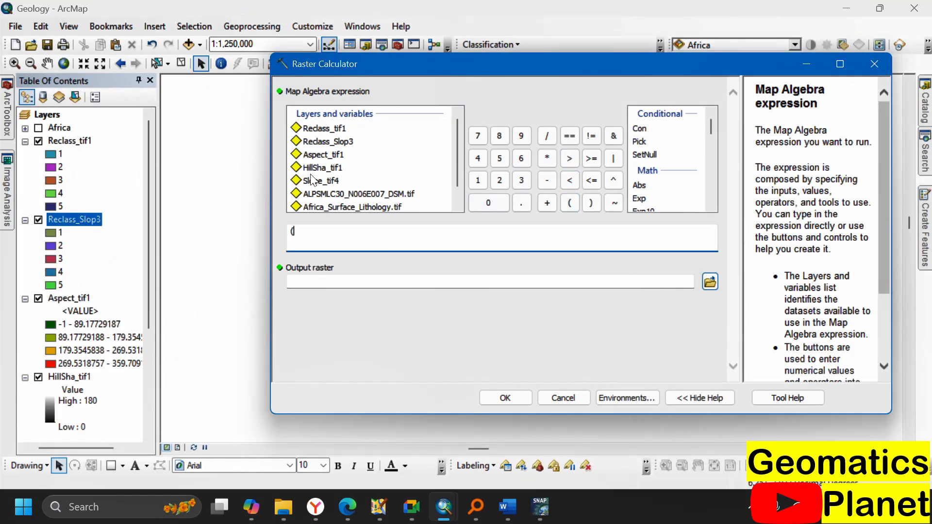
pyautogui.doubleClick(322, 128)
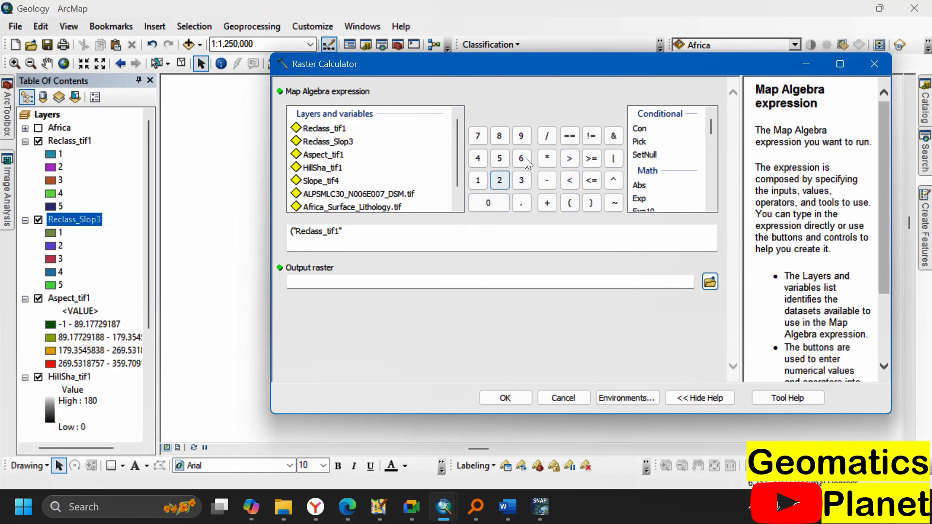
pyautogui.click(548, 158)
pyautogui.click(318, 141)
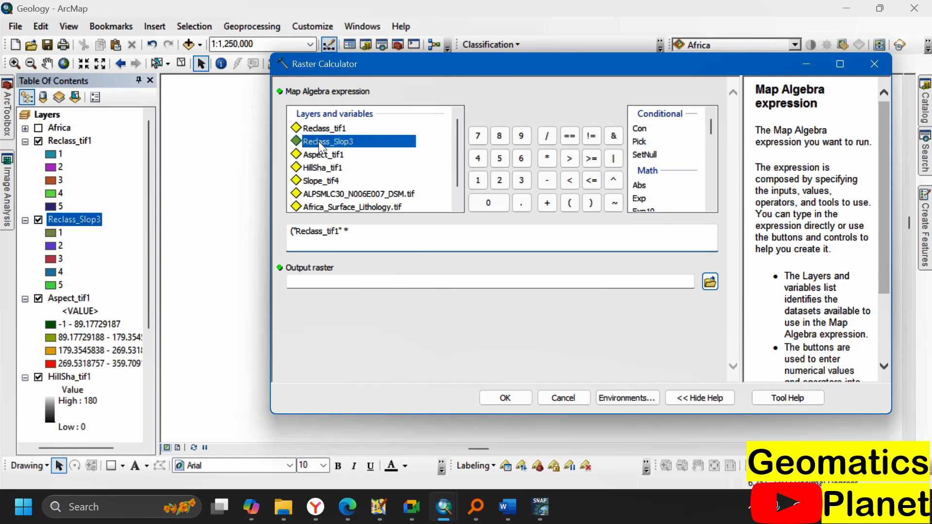
pyautogui.doubleClick(318, 141)
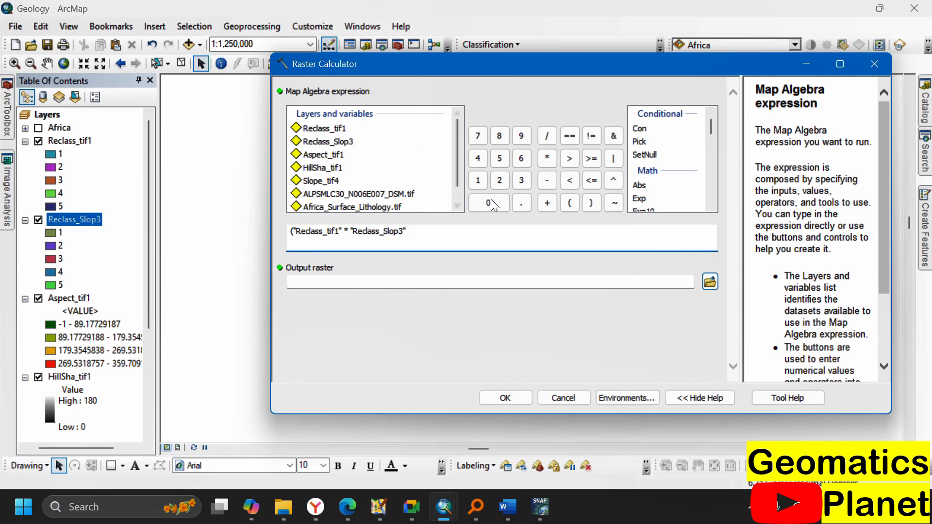
pyautogui.click(592, 203)
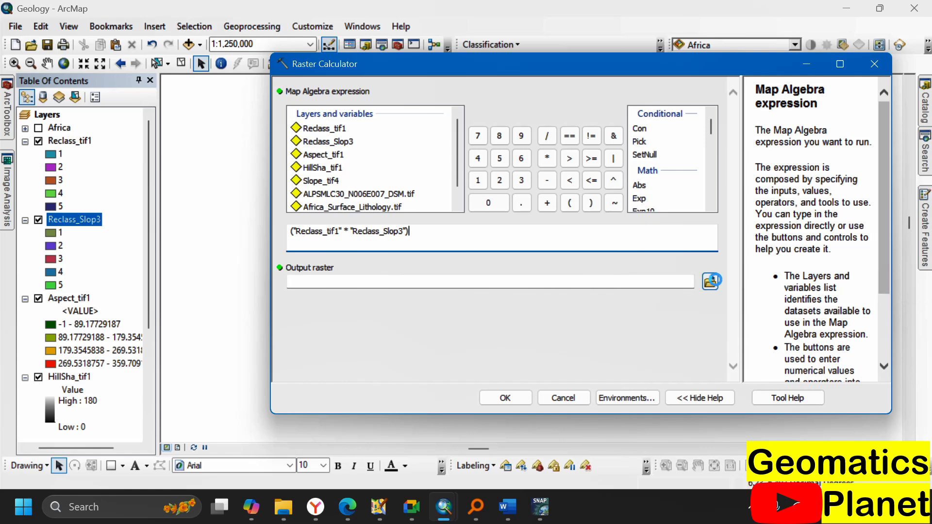
# - Set the output raster to Rastercal in Default.gdb and run the raster calculation
pyautogui.click(709, 282)
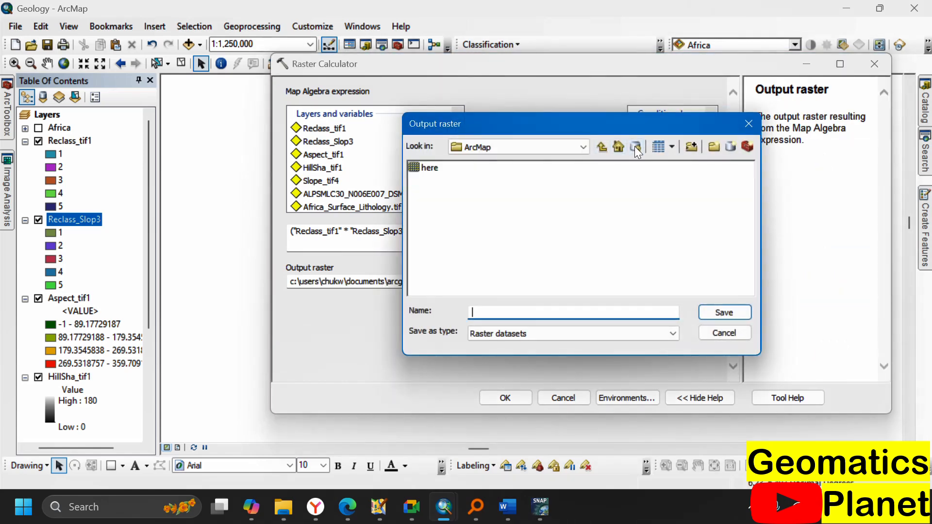
pyautogui.click(635, 147)
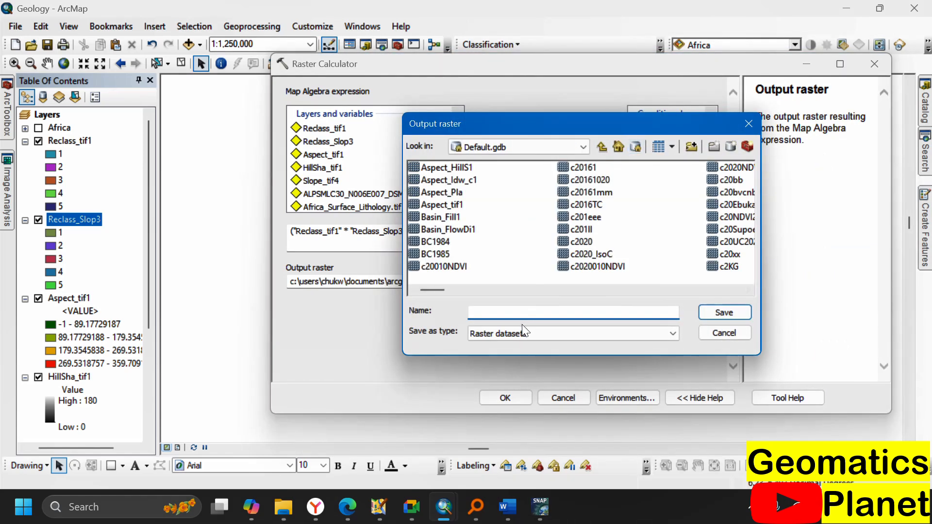
pyautogui.click(716, 310)
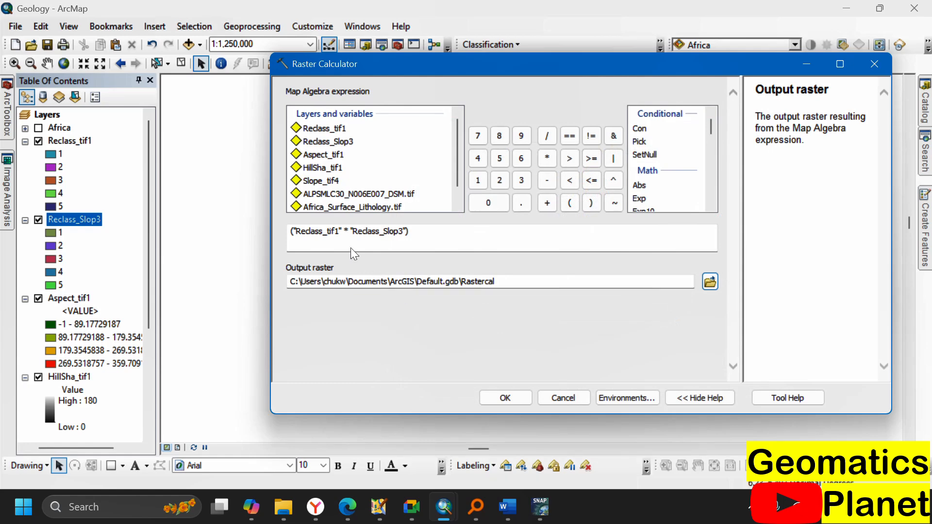
pyautogui.click(504, 398)
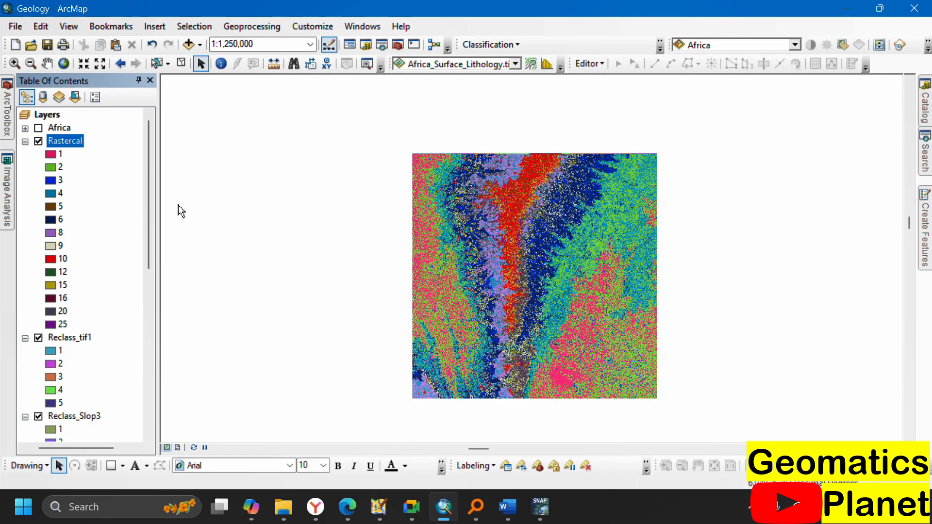
# - Examine the values and counts in the Rastercal attribute table alongside the raster's individual cells at close range
pyautogui.rightClick(69, 139)
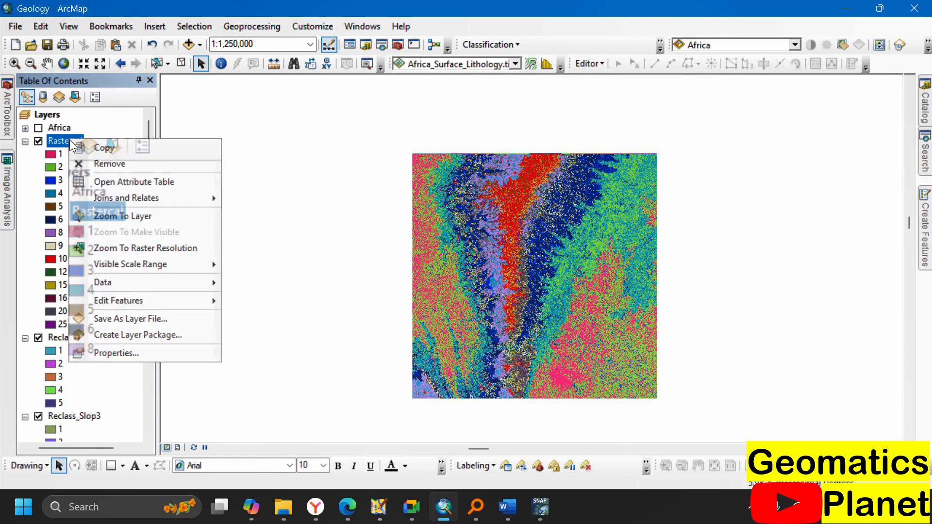
pyautogui.click(106, 176)
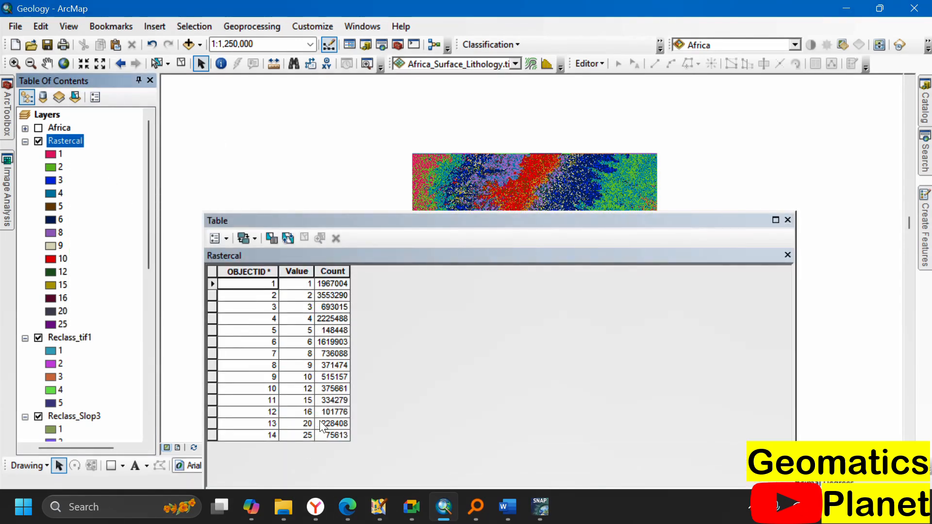
pyautogui.moveTo(338, 220); pyautogui.dragTo(448, 317)
pyautogui.scroll(2, 565, 240)
pyautogui.scroll(-6, 566, 239)
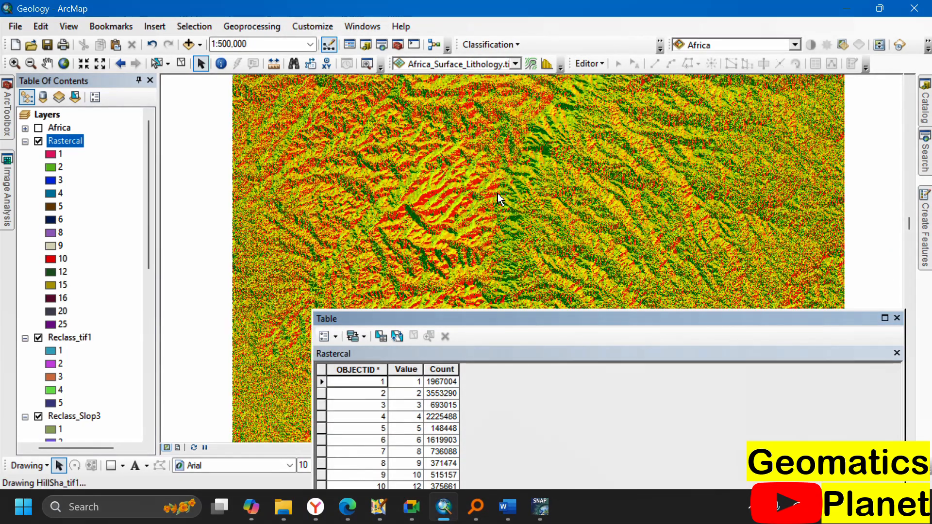
pyautogui.scroll(-3, 514, 197)
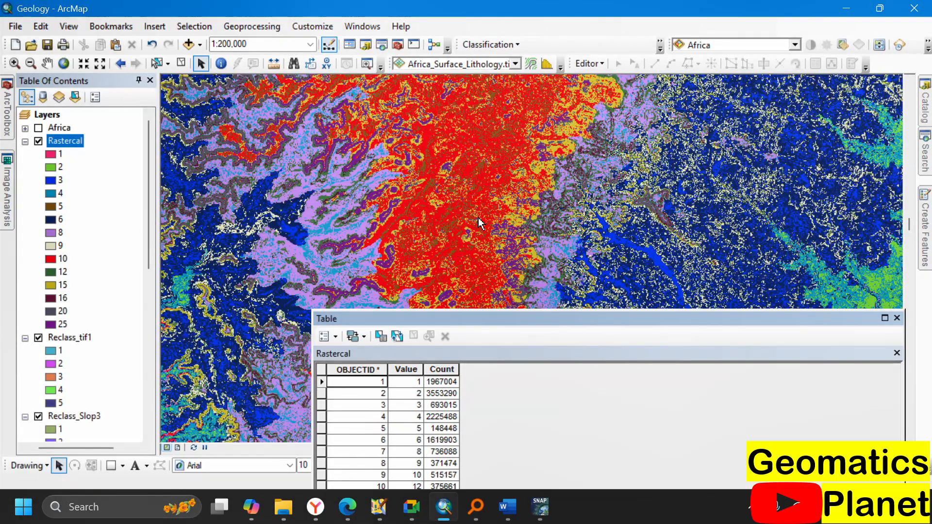
pyautogui.scroll(-2, 477, 210)
pyautogui.scroll(-3, 471, 202)
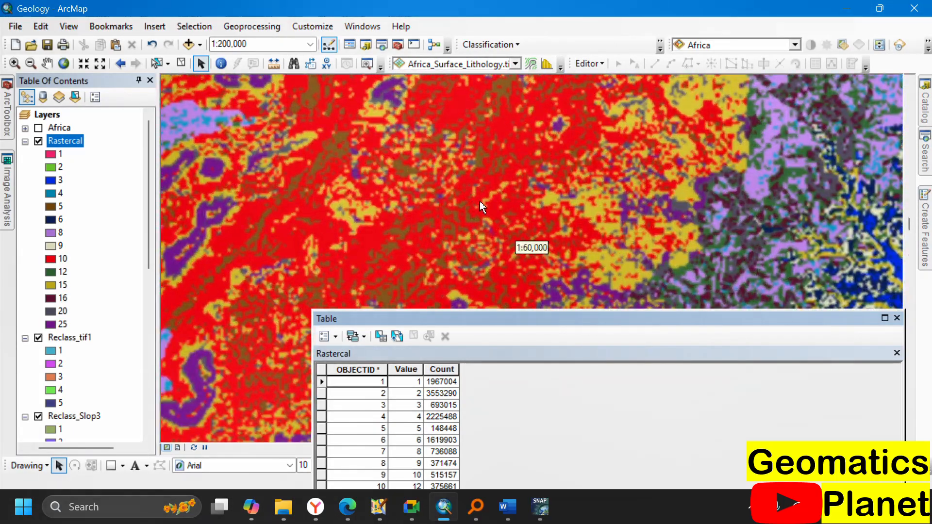
pyautogui.scroll(-3, 468, 191)
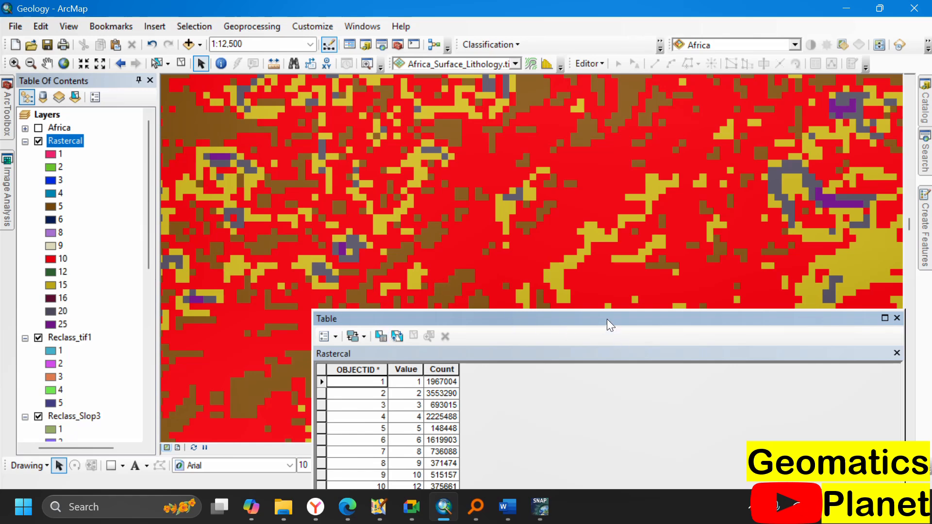
pyautogui.moveTo(607, 319); pyautogui.dragTo(473, 118)
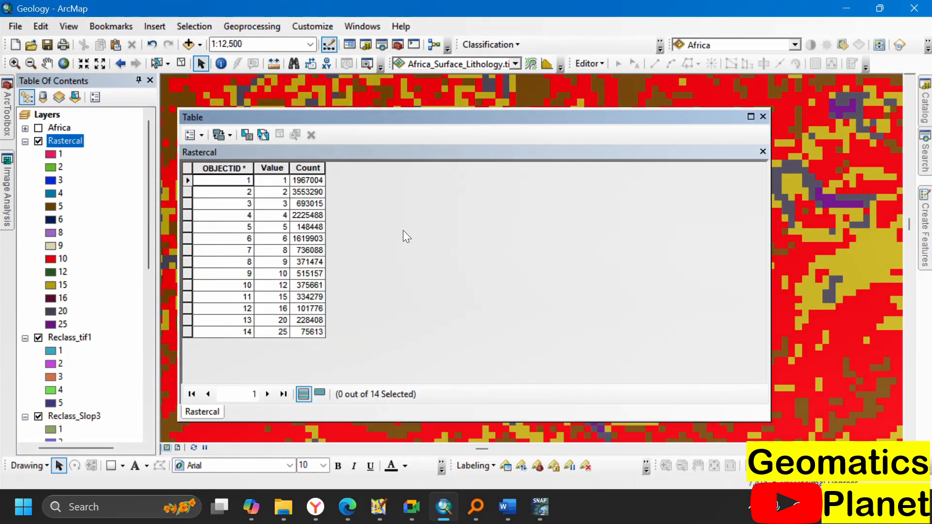
pyautogui.click(762, 117)
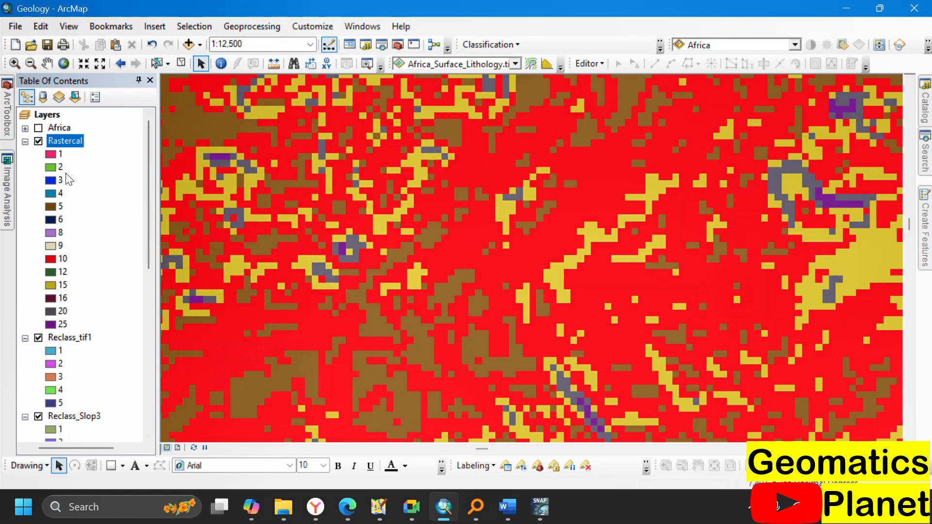
# - Symbolize the Rastercal layer as Classified with 5 classes, using the green-yellow-red color ramp
pyautogui.rightClick(66, 142)
pyautogui.click(139, 357)
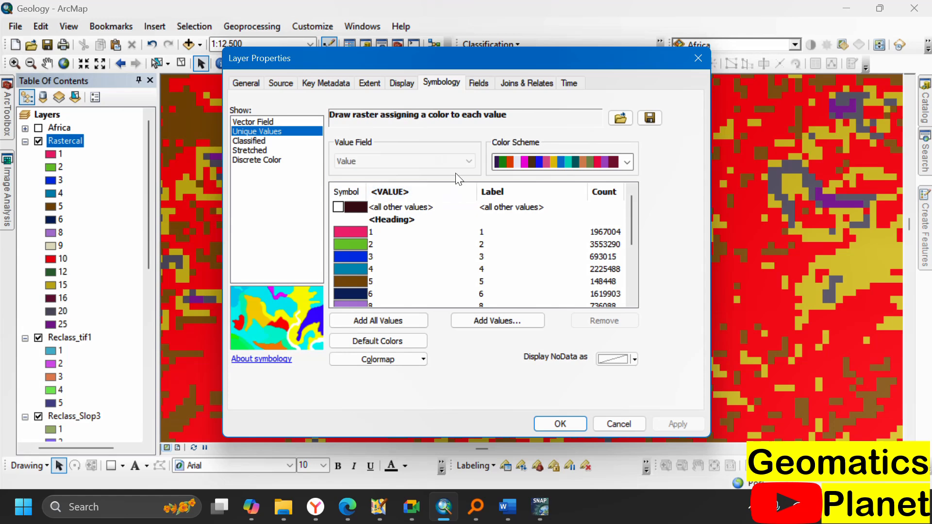
pyautogui.click(266, 141)
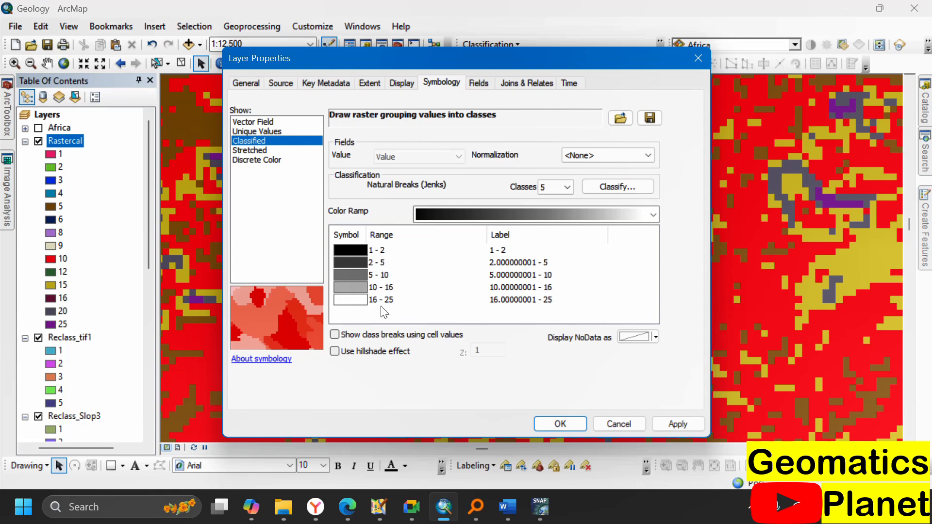
pyautogui.click(429, 216)
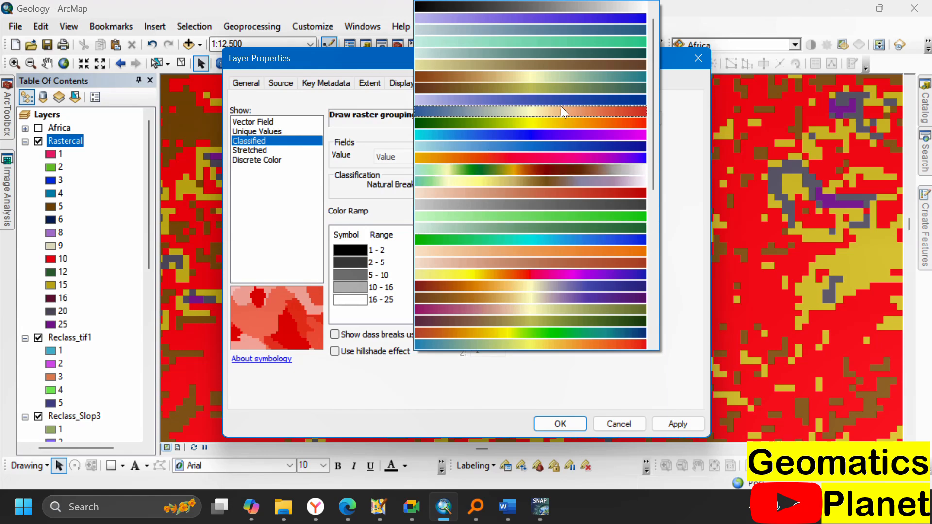
pyautogui.click(556, 124)
pyautogui.click(688, 424)
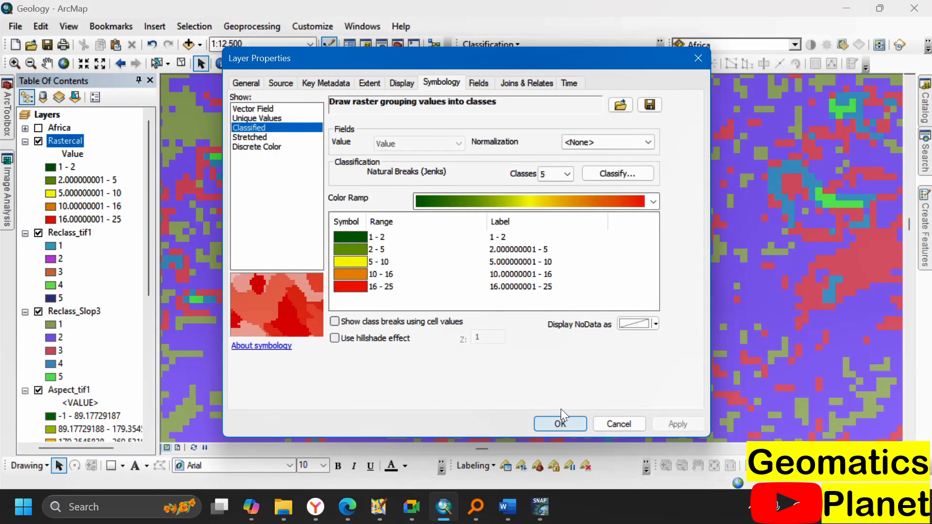
pyautogui.click(559, 422)
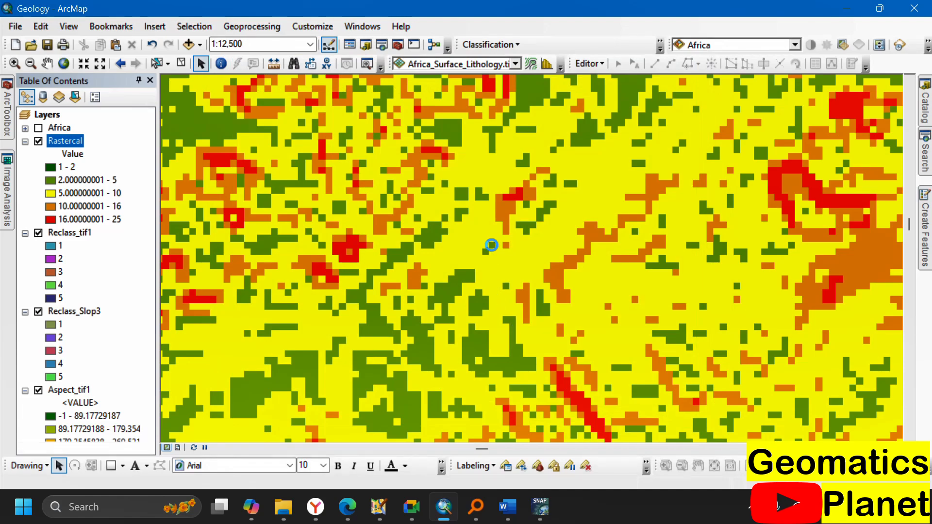
# - Turn off the Reclass_tif1, Reclass_Slop3, Aspect_tif1, HillSha_tif1 and Slope_tif4 layers beneath Rastercal
pyautogui.scroll(3, 430, 261)
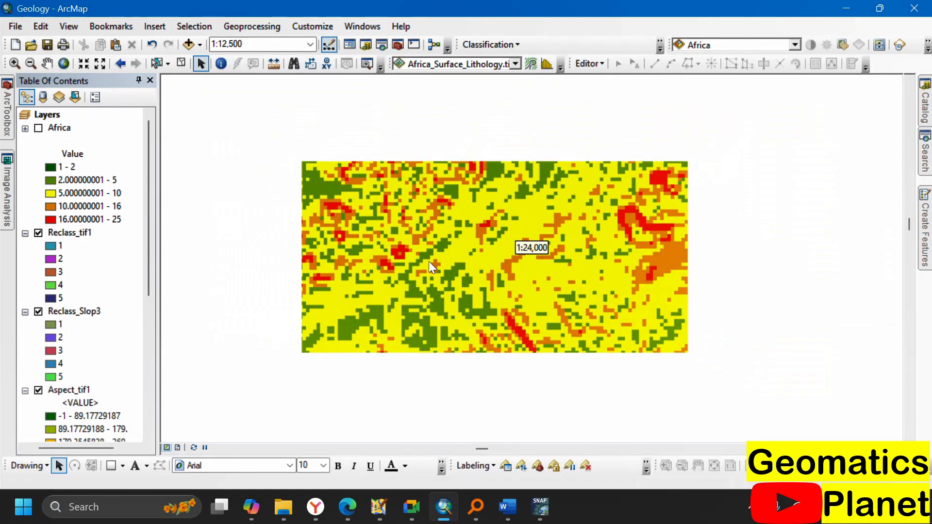
pyautogui.scroll(3, 426, 260)
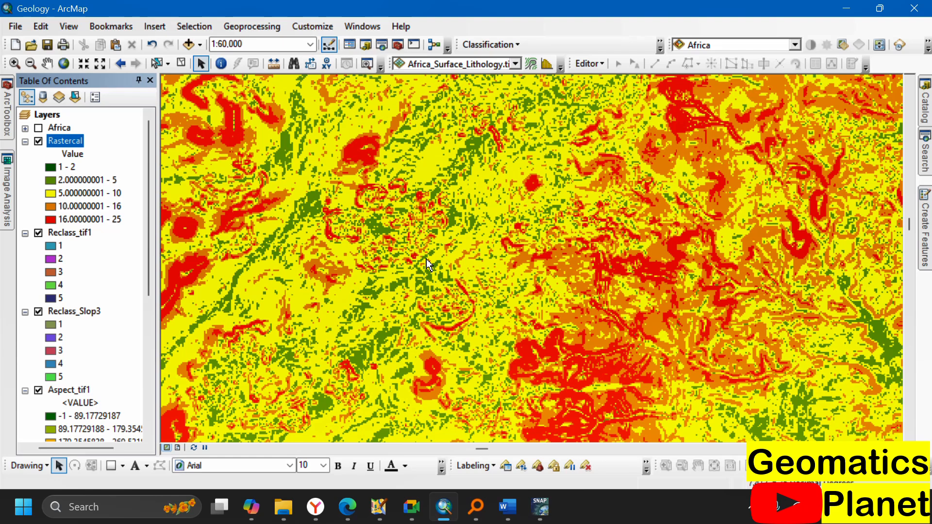
pyautogui.scroll(5, 426, 259)
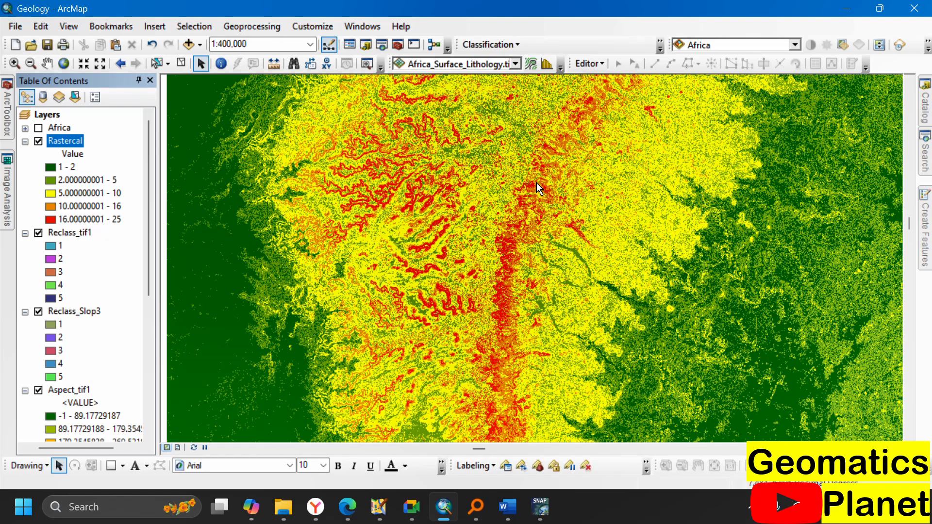
pyautogui.scroll(2, 537, 184)
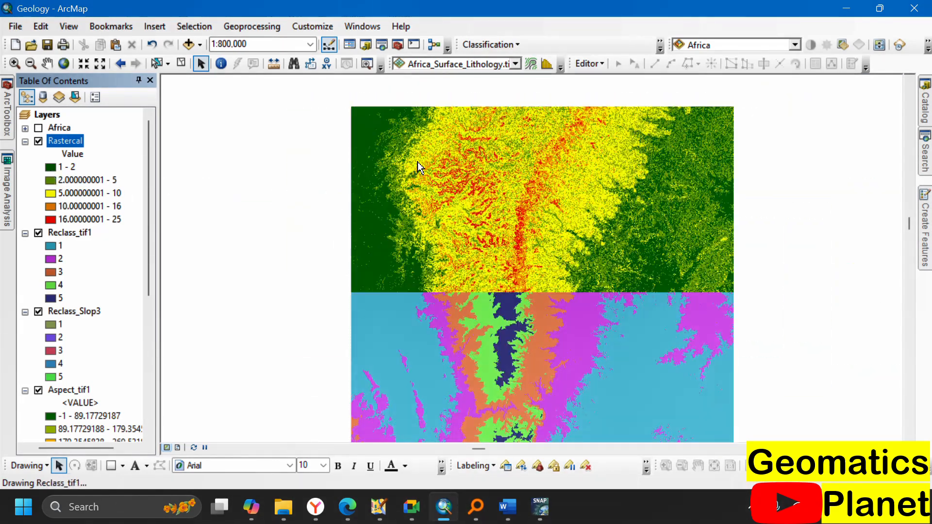
pyautogui.click(40, 235)
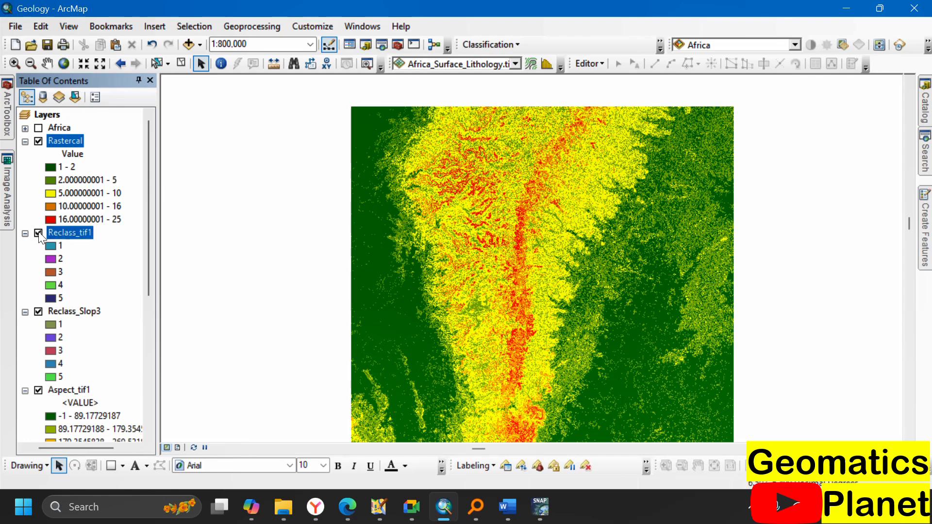
pyautogui.click(38, 234)
pyautogui.click(39, 311)
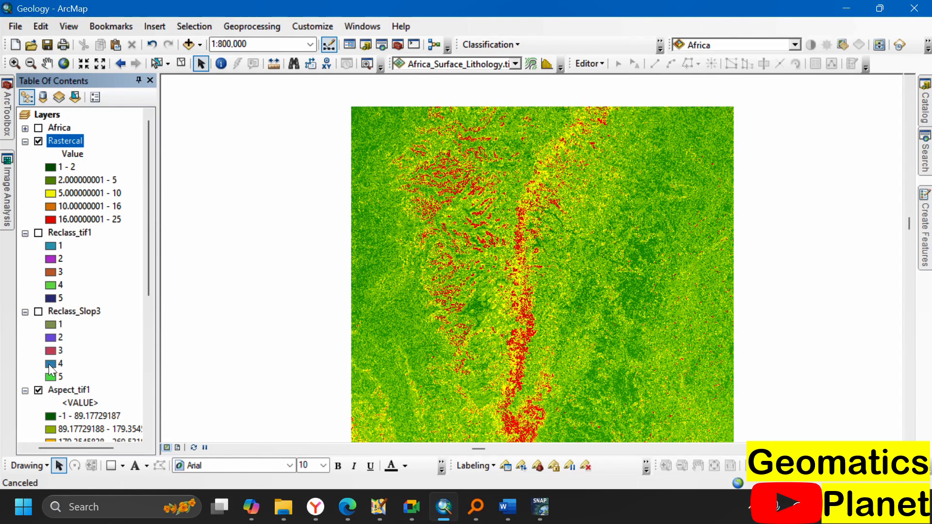
pyautogui.click(38, 390)
pyautogui.scroll(-3, 46, 374)
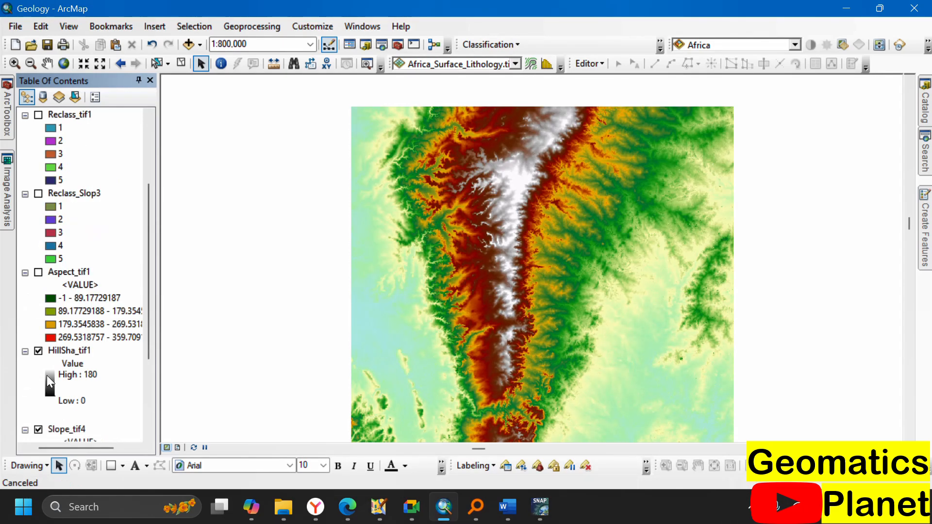
pyautogui.click(38, 353)
pyautogui.scroll(-2, 39, 355)
pyautogui.click(38, 350)
pyautogui.click(38, 351)
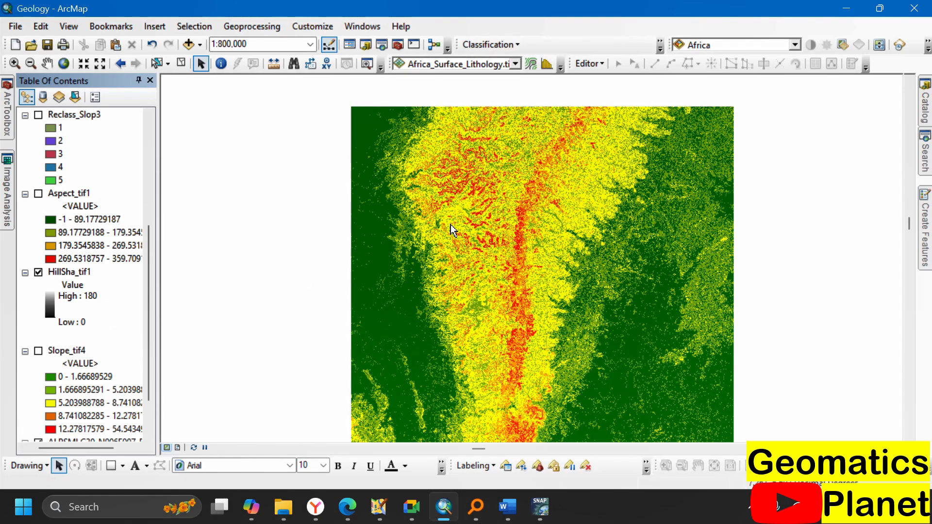
pyautogui.click(38, 272)
# - Reduce the classified symbology of the Rastercal layer to 4 classes
pyautogui.scroll(-1, 398, 306)
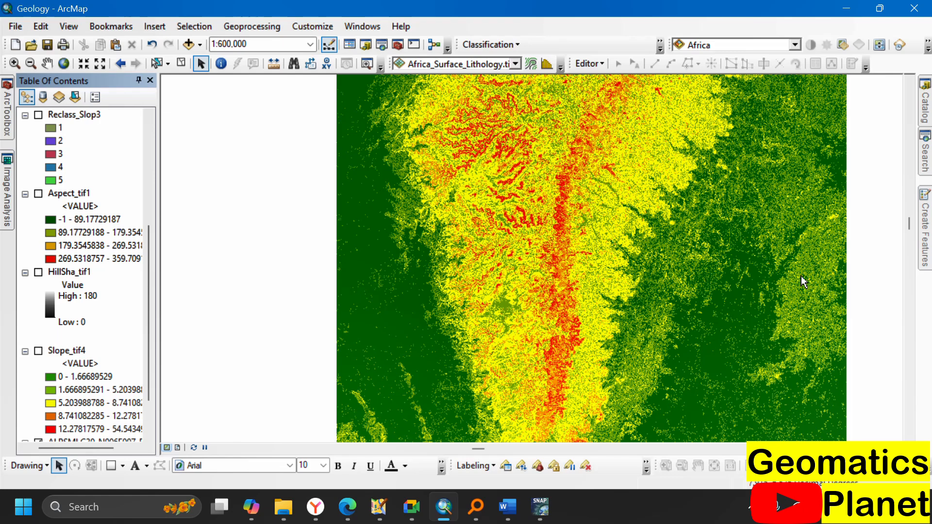
pyautogui.scroll(2, 454, 320)
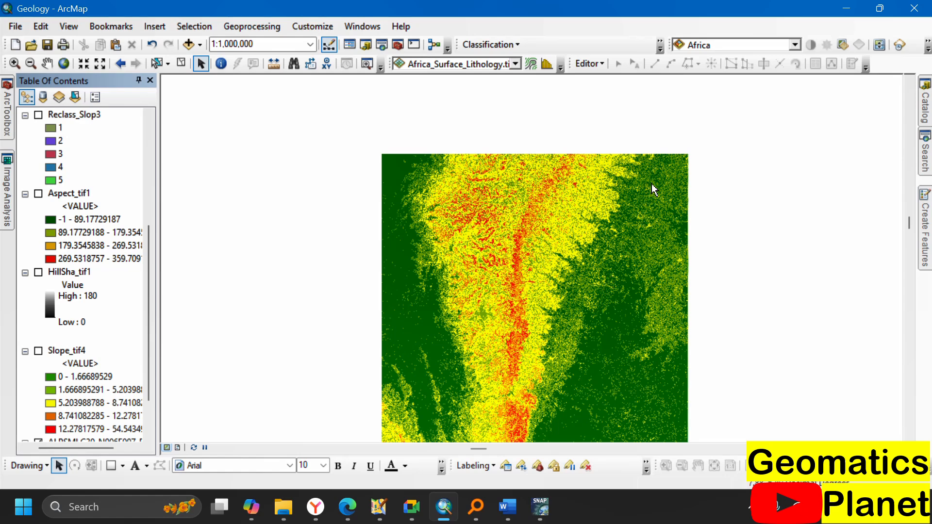
pyautogui.scroll(5, 68, 233)
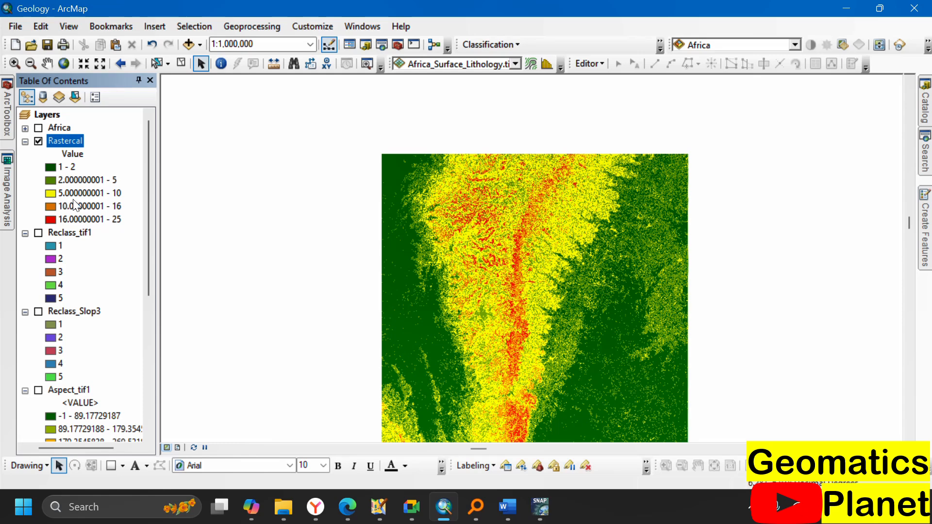
pyautogui.rightClick(62, 141)
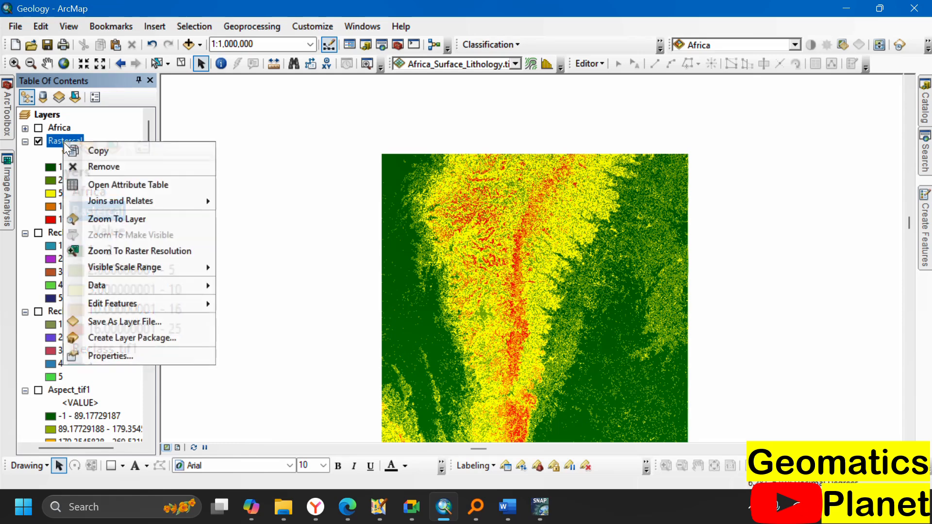
pyautogui.click(144, 353)
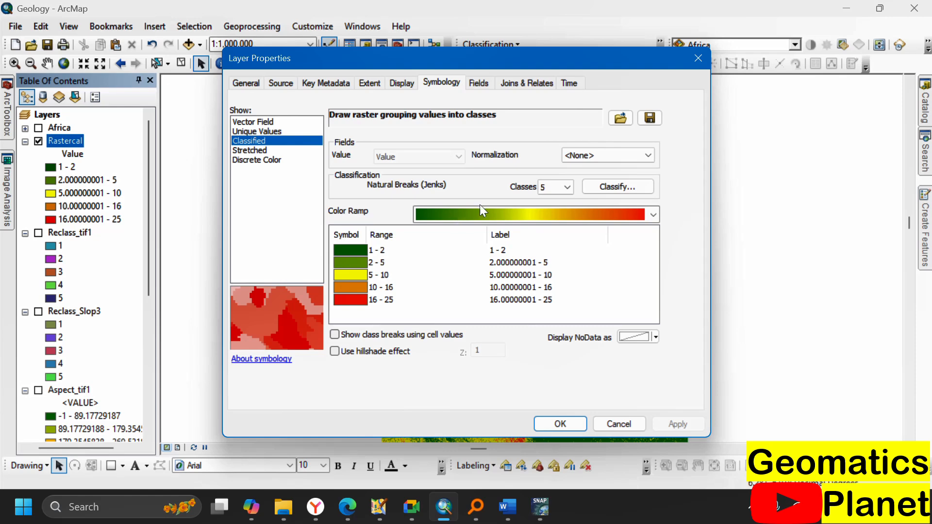
pyautogui.click(566, 187)
pyautogui.click(551, 225)
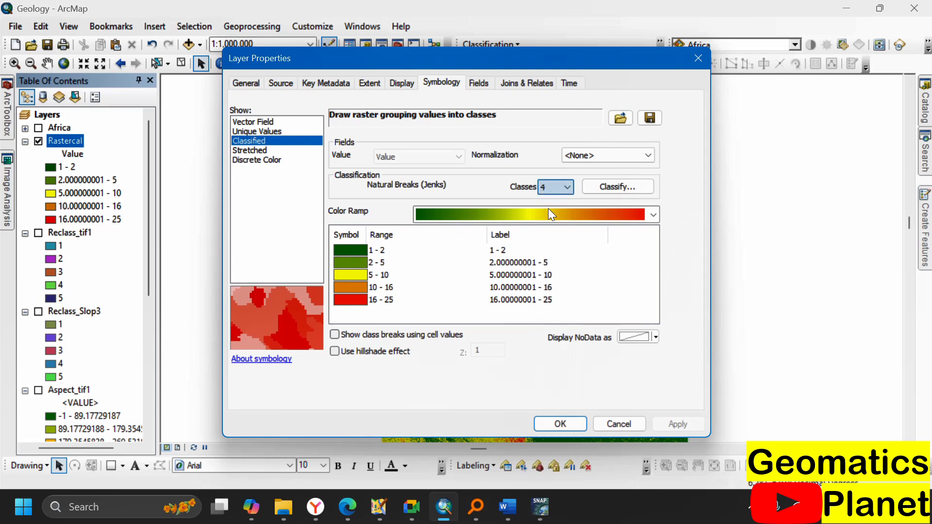
pyautogui.click(560, 423)
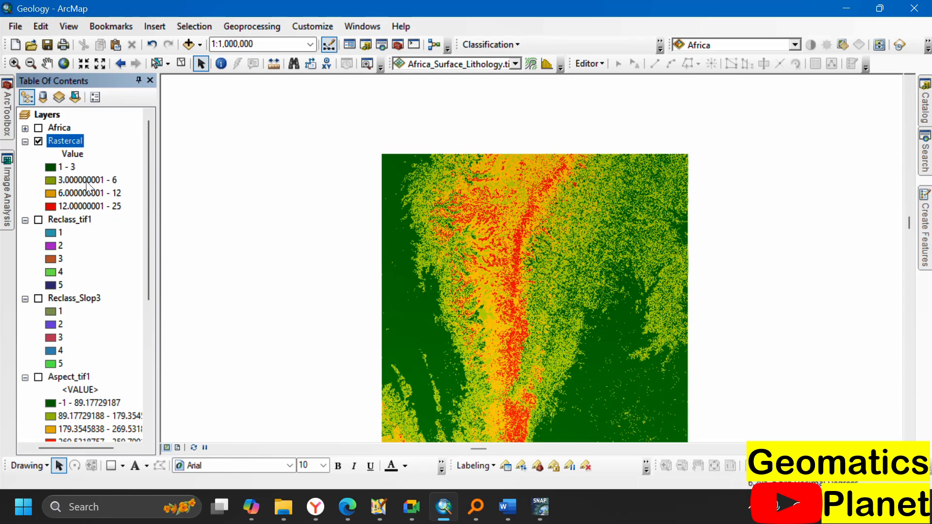
# - Set Rastercal as the effects layer and swipe it to compare its classes with the DEM beneath
pyautogui.scroll(1, 397, 325)
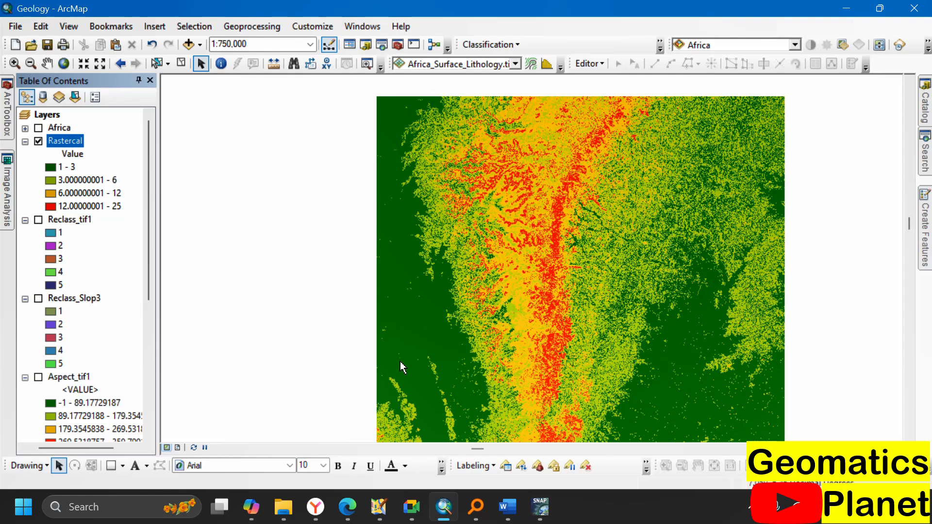
pyautogui.scroll(3, 421, 330)
pyautogui.scroll(-5, 416, 297)
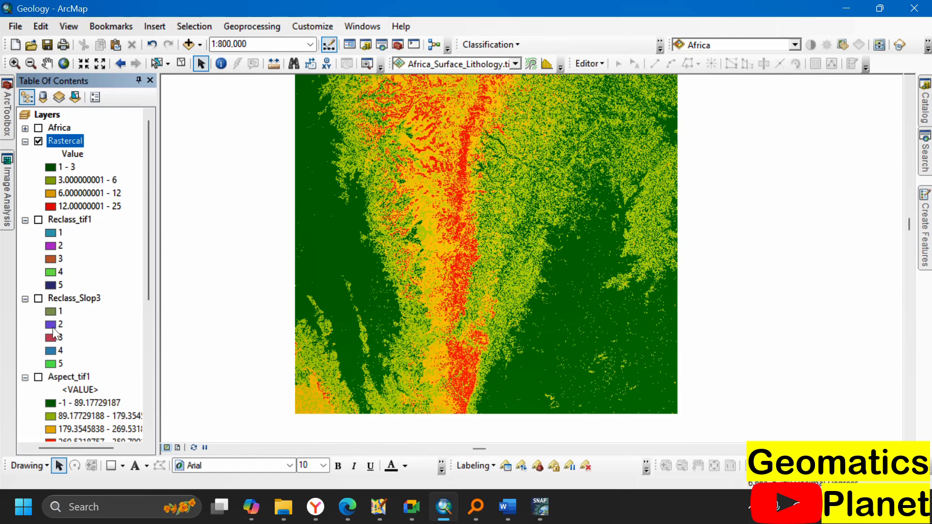
pyautogui.scroll(-3, 53, 330)
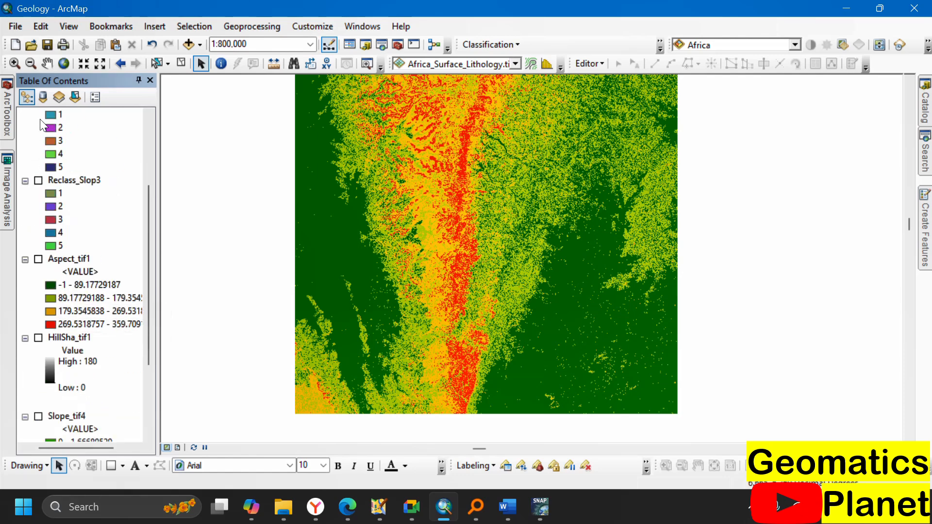
pyautogui.scroll(3, 42, 146)
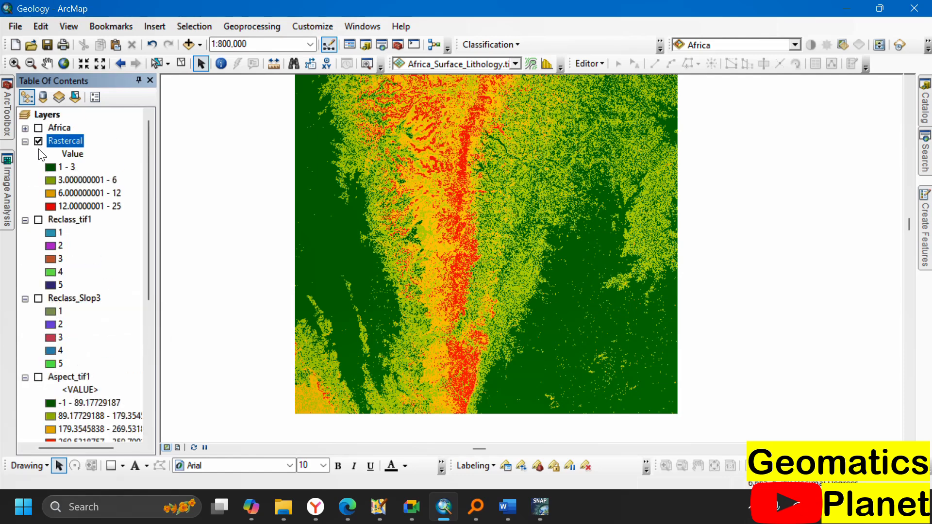
pyautogui.scroll(3, 447, 251)
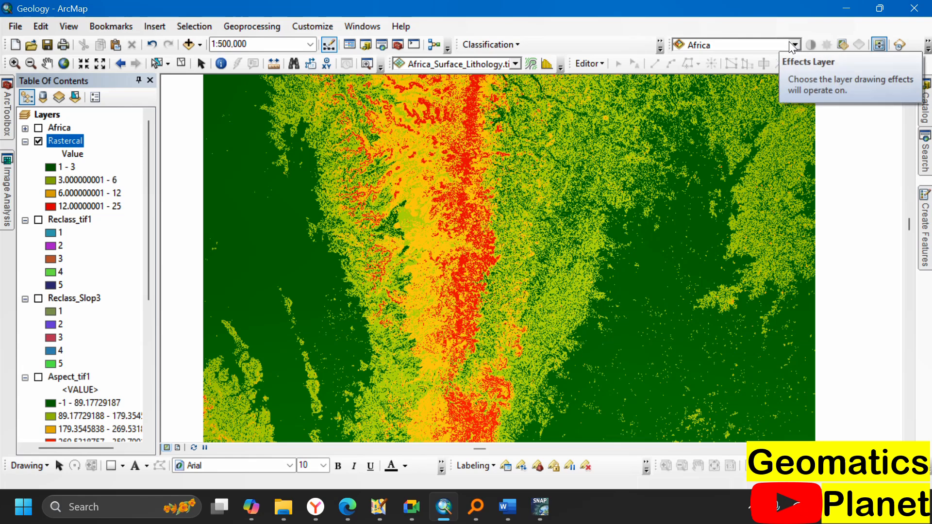
pyautogui.click(794, 44)
pyautogui.click(735, 71)
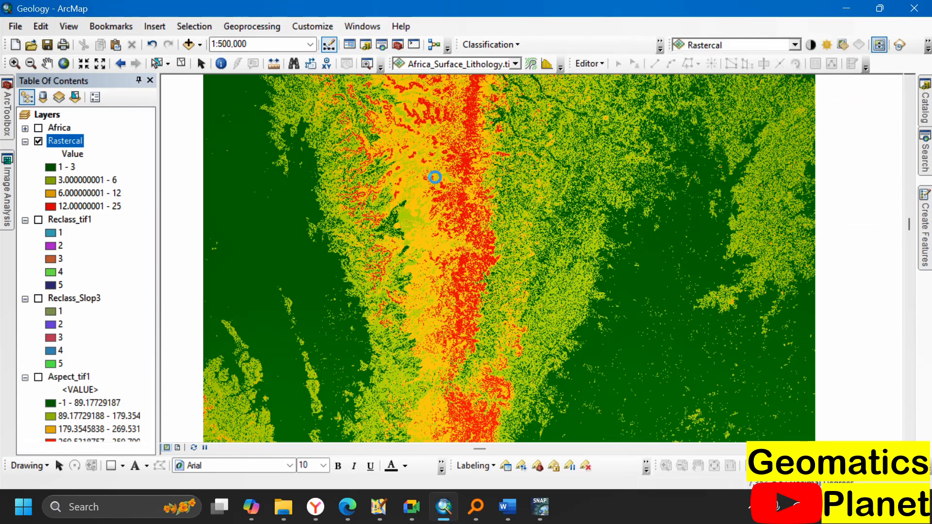
pyautogui.moveTo(447, 193); pyautogui.dragTo(258, 241)
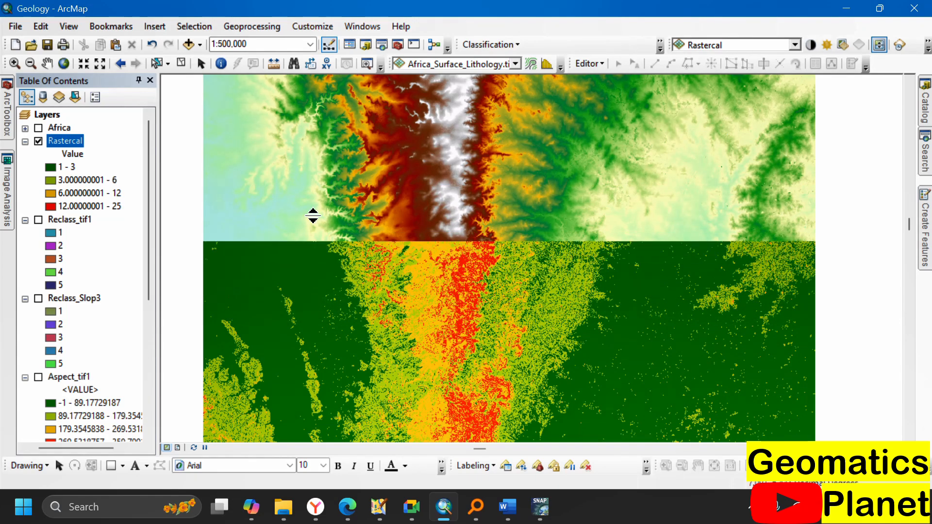
pyautogui.moveTo(313, 214); pyautogui.dragTo(532, 220)
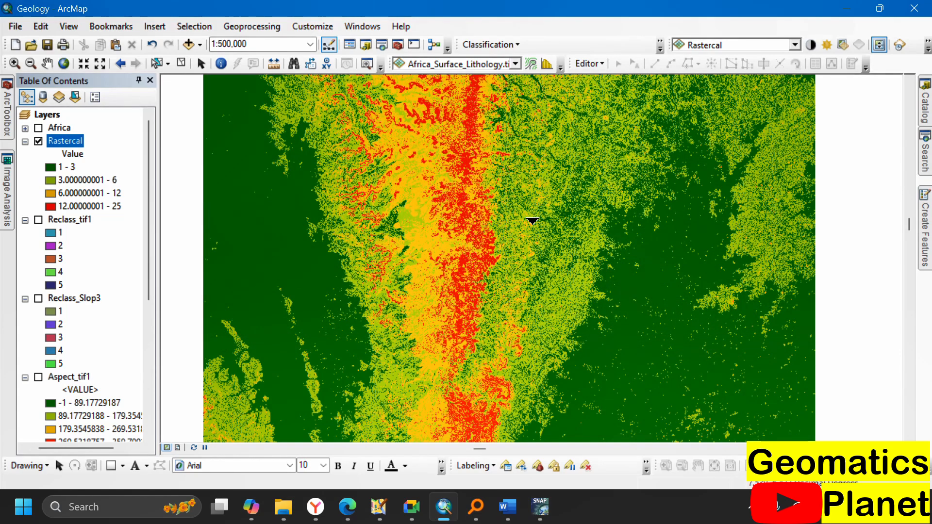
pyautogui.scroll(-3, 532, 220)
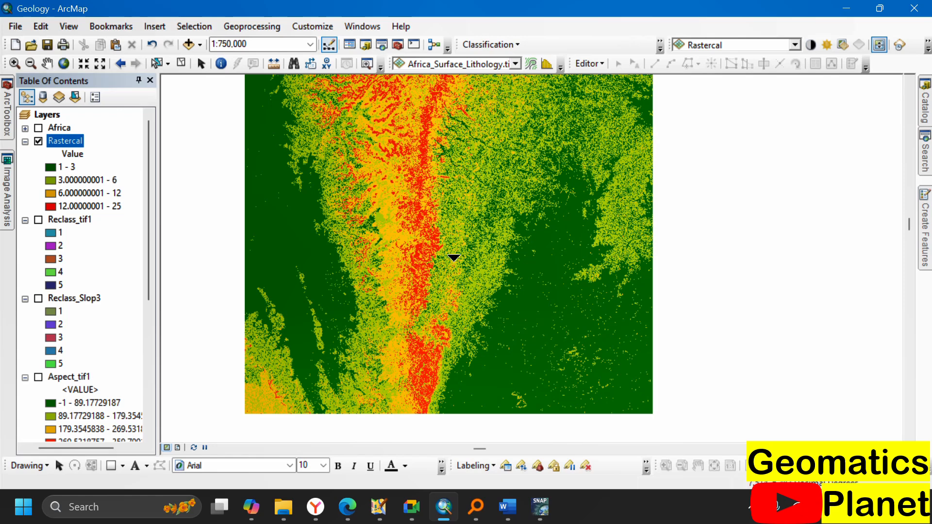
pyautogui.scroll(-3, 459, 257)
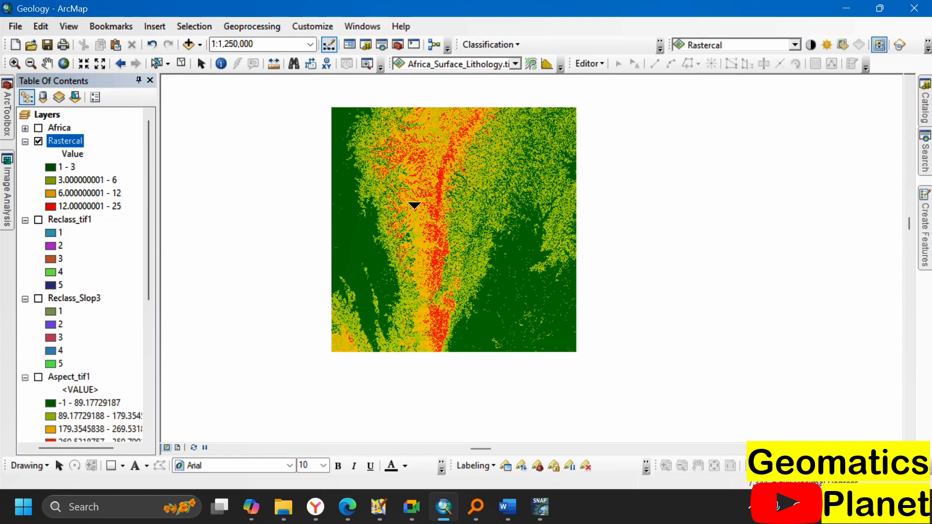
# - Show the ArcToolbox tool list and swipe Rastercal again around its central ridge
pyautogui.click(8, 114)
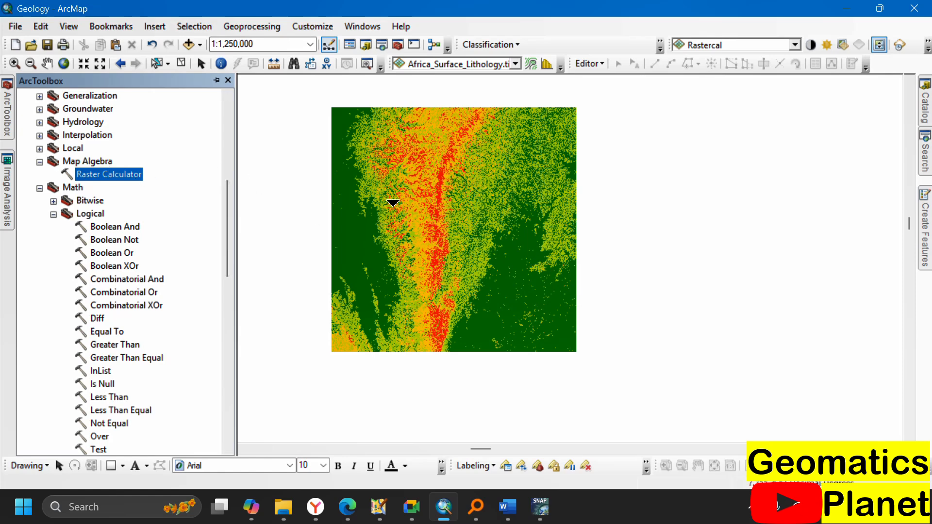
pyautogui.scroll(2, 393, 202)
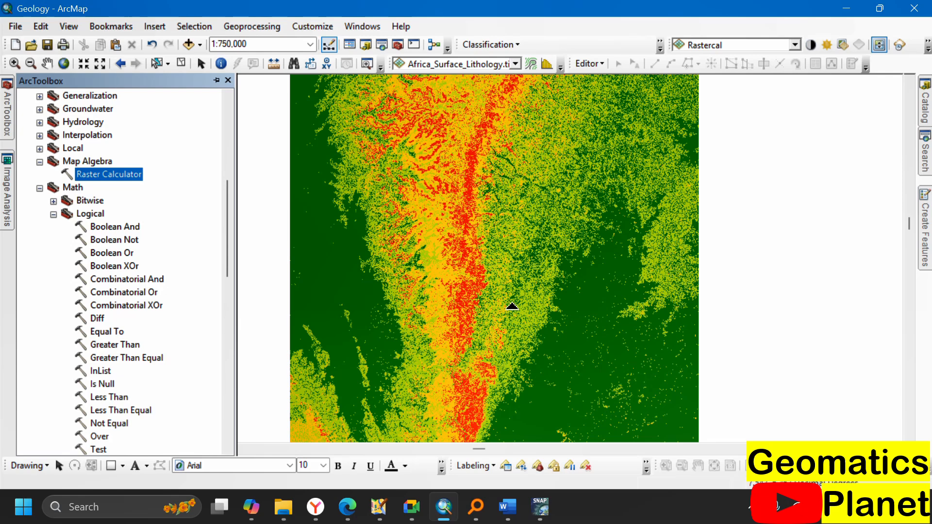
pyautogui.click(456, 218)
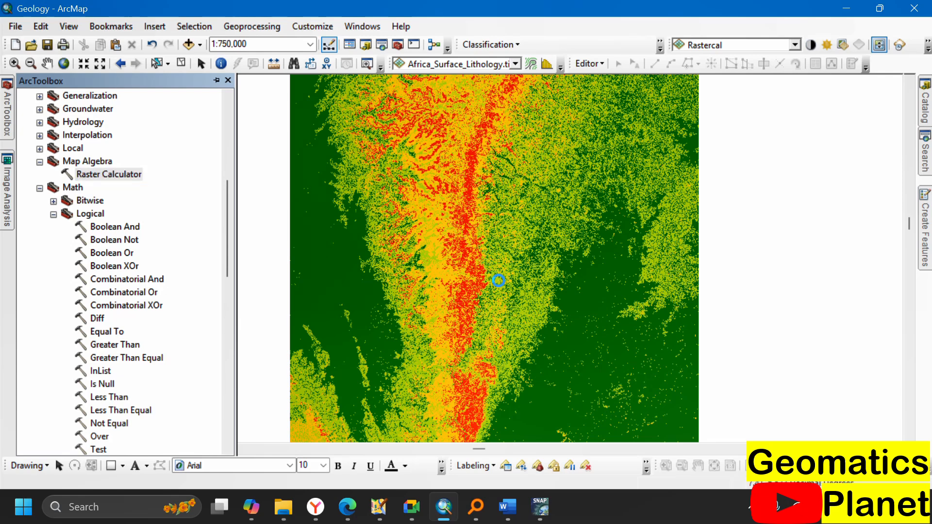
pyautogui.moveTo(524, 329); pyautogui.dragTo(506, 191)
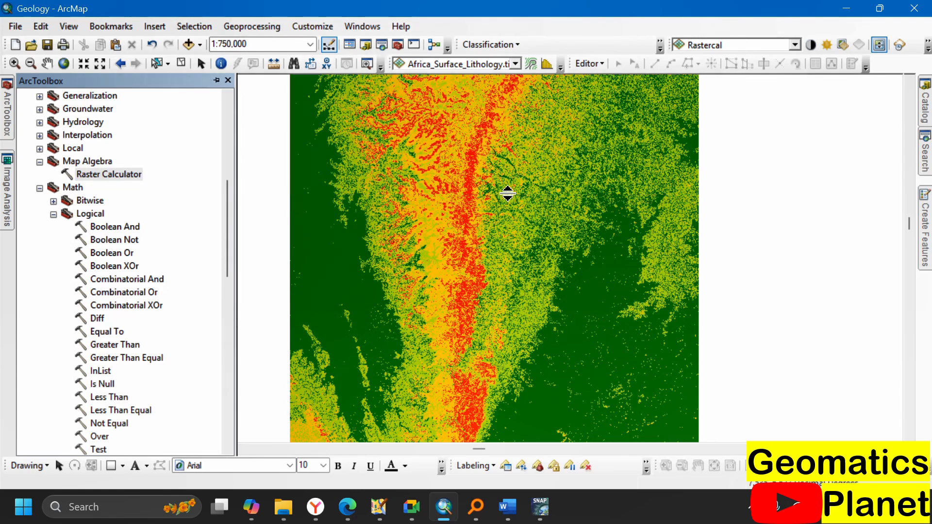